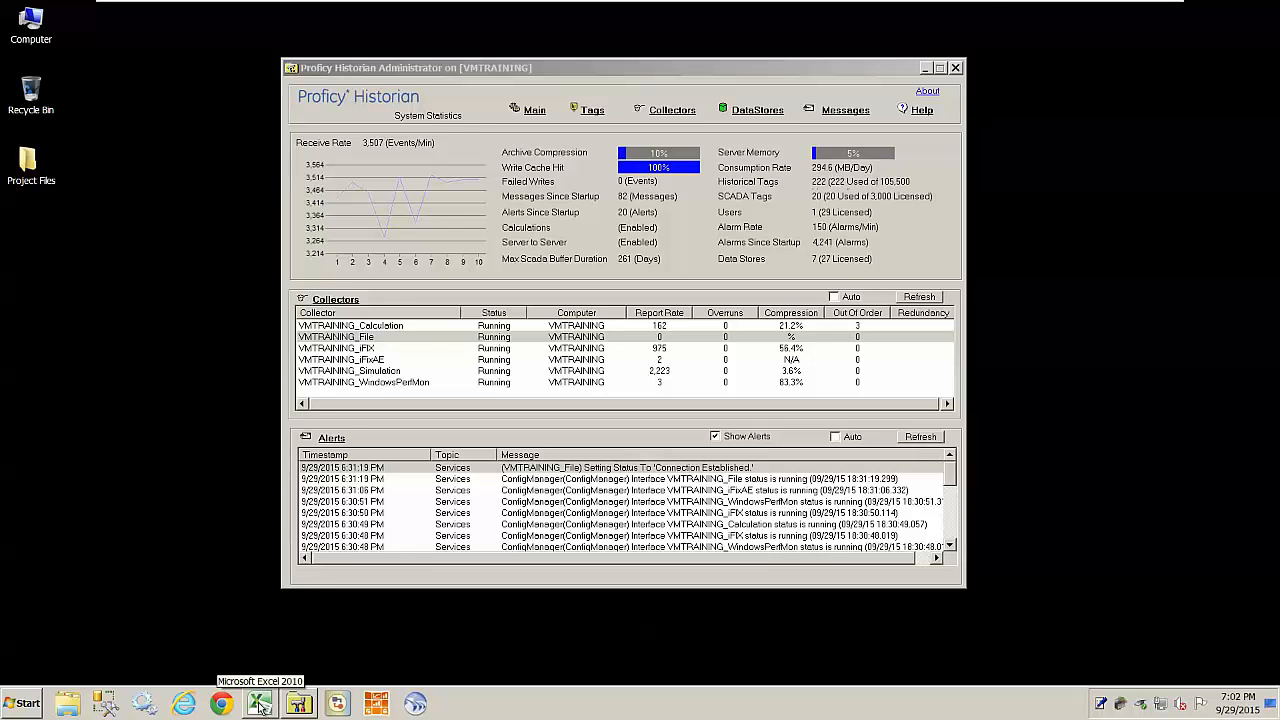
Switch to Microsoft Excel with a maximized blank workbook and open the Excel Options.
click(260, 705)
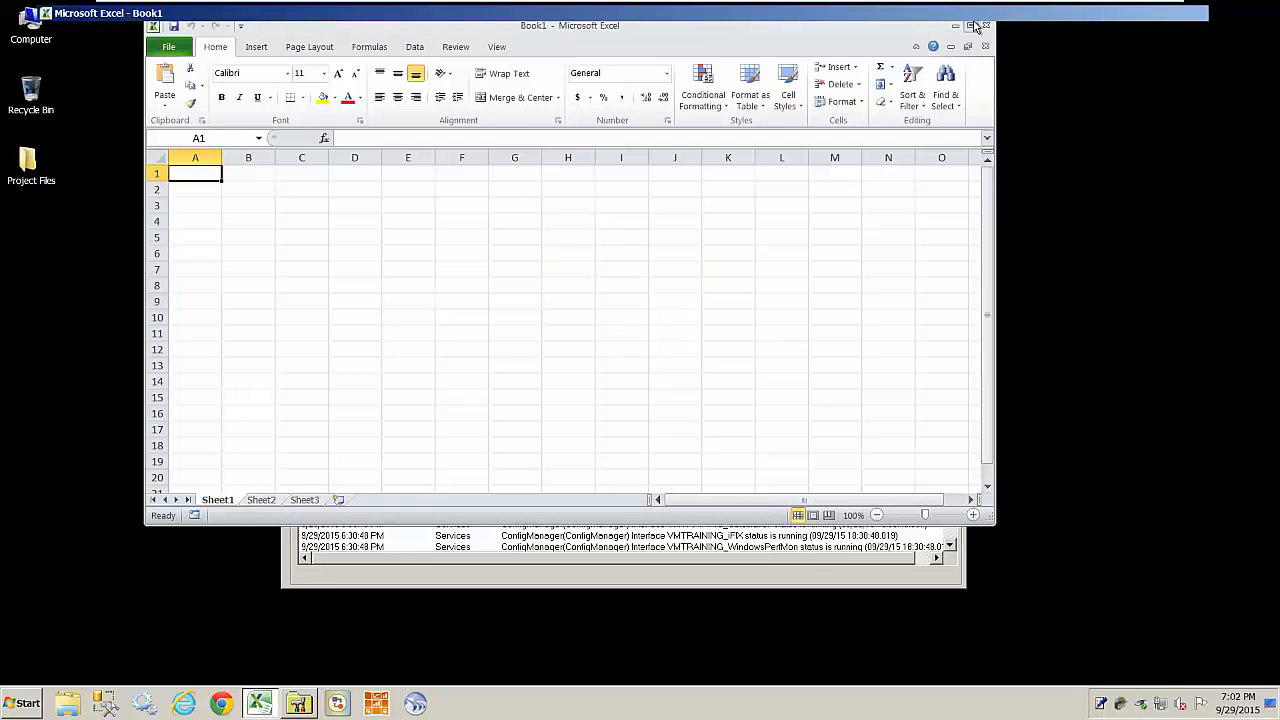
click(970, 25)
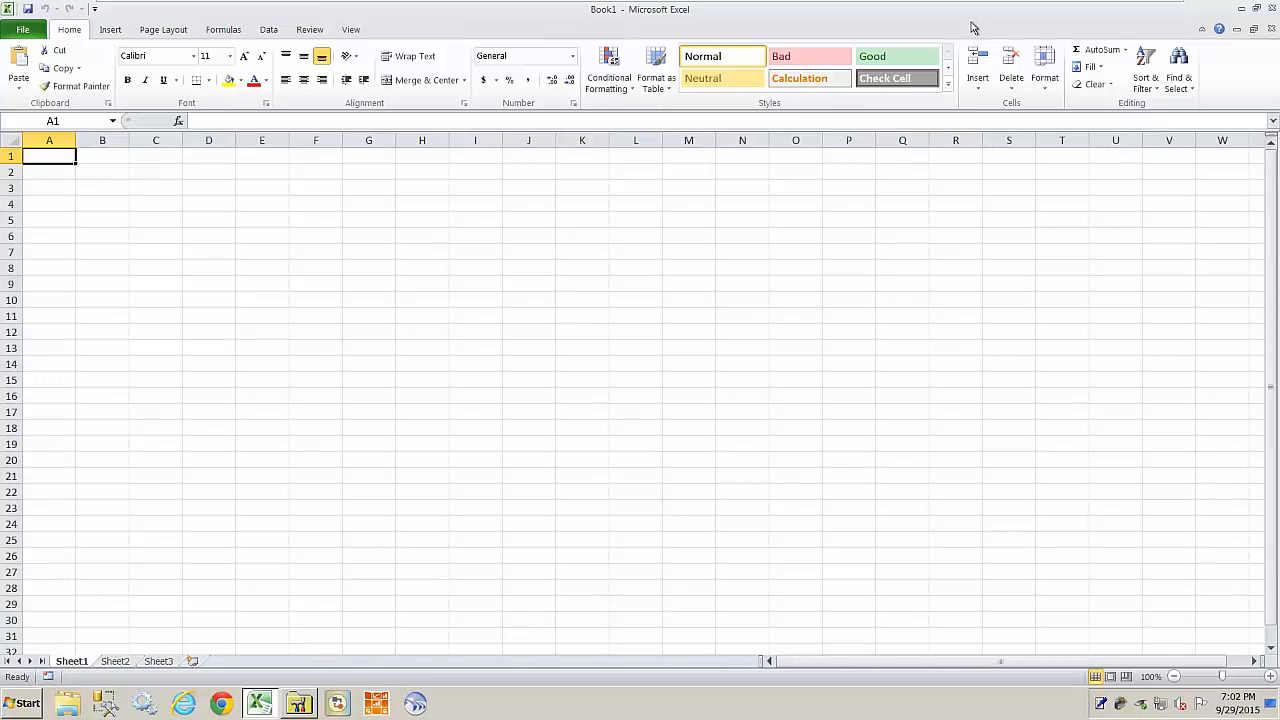
click(17, 31)
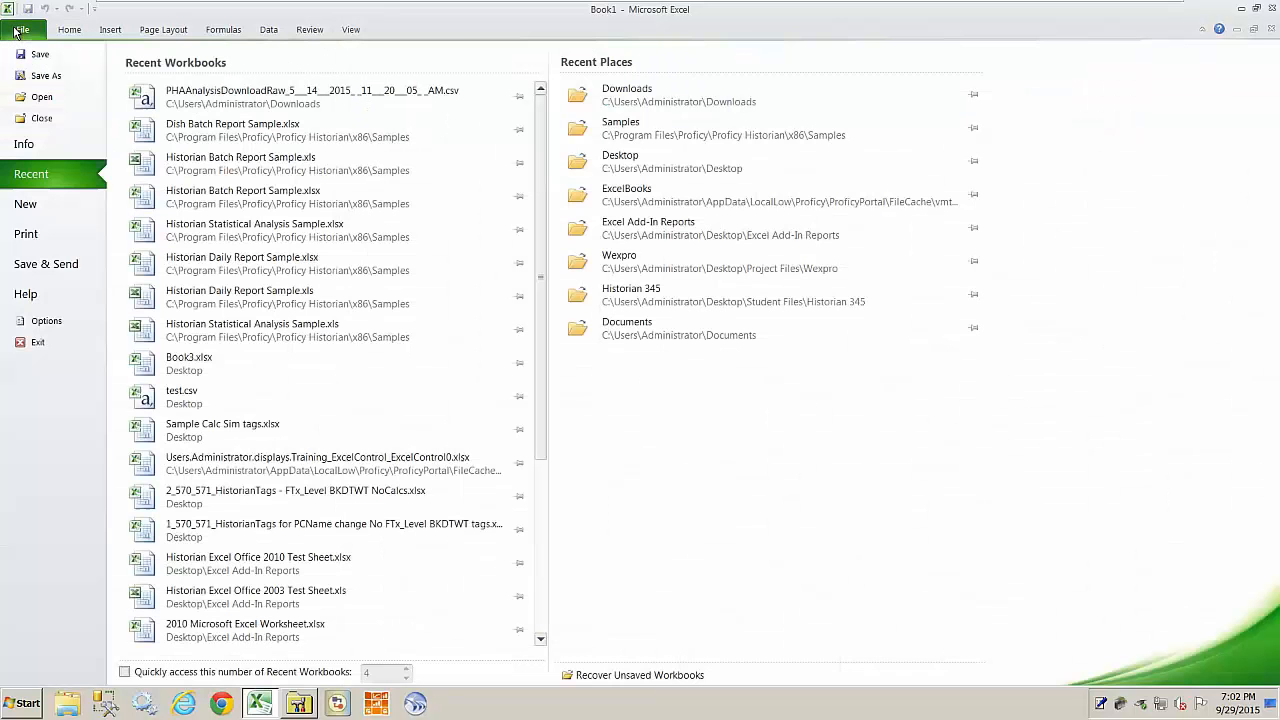
click(45, 322)
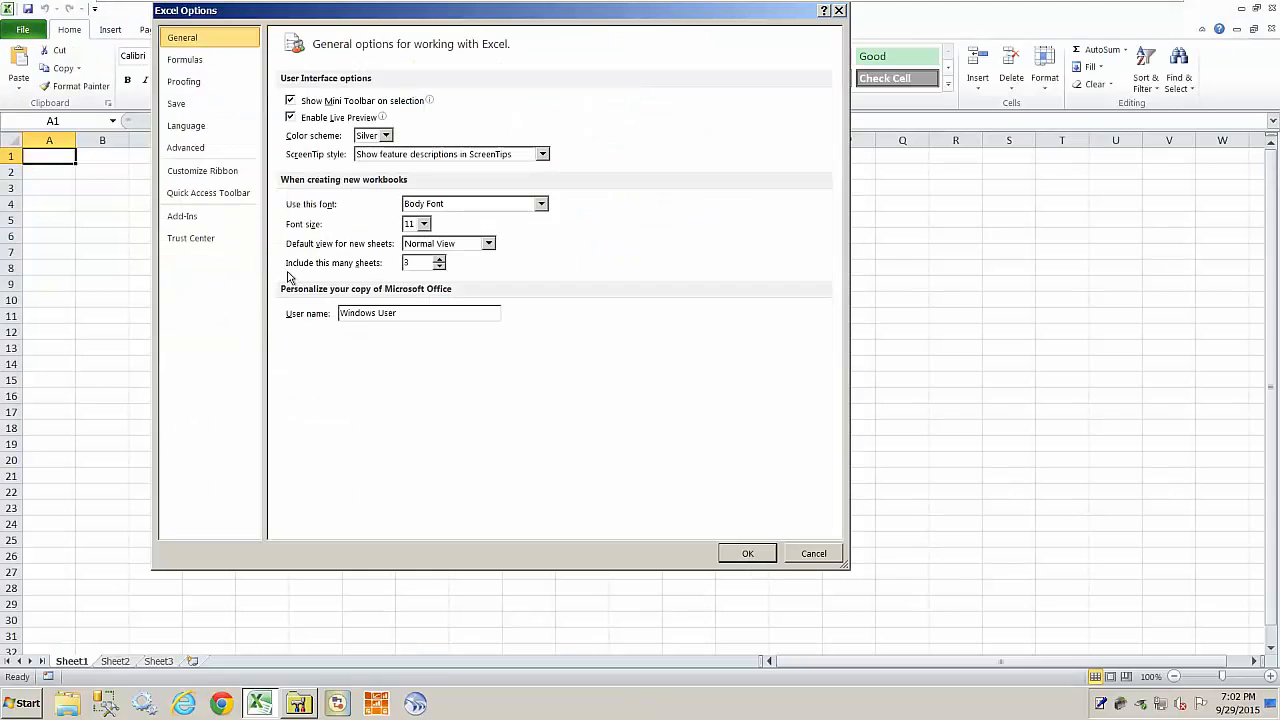
drag(383, 20, 413, 71)
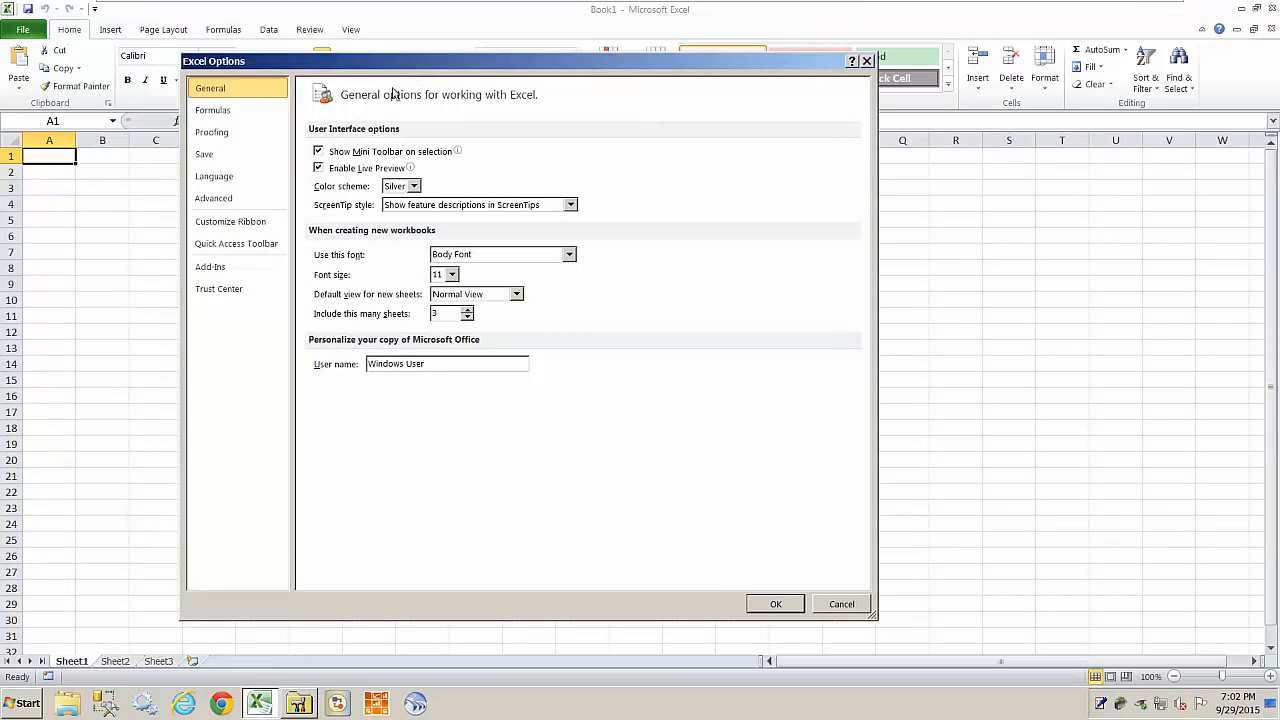
Enable the Proficy Historian Add-In and Proficy_Historian_Helper Excel add-ins and show the Proficy Historian commands.
click(211, 270)
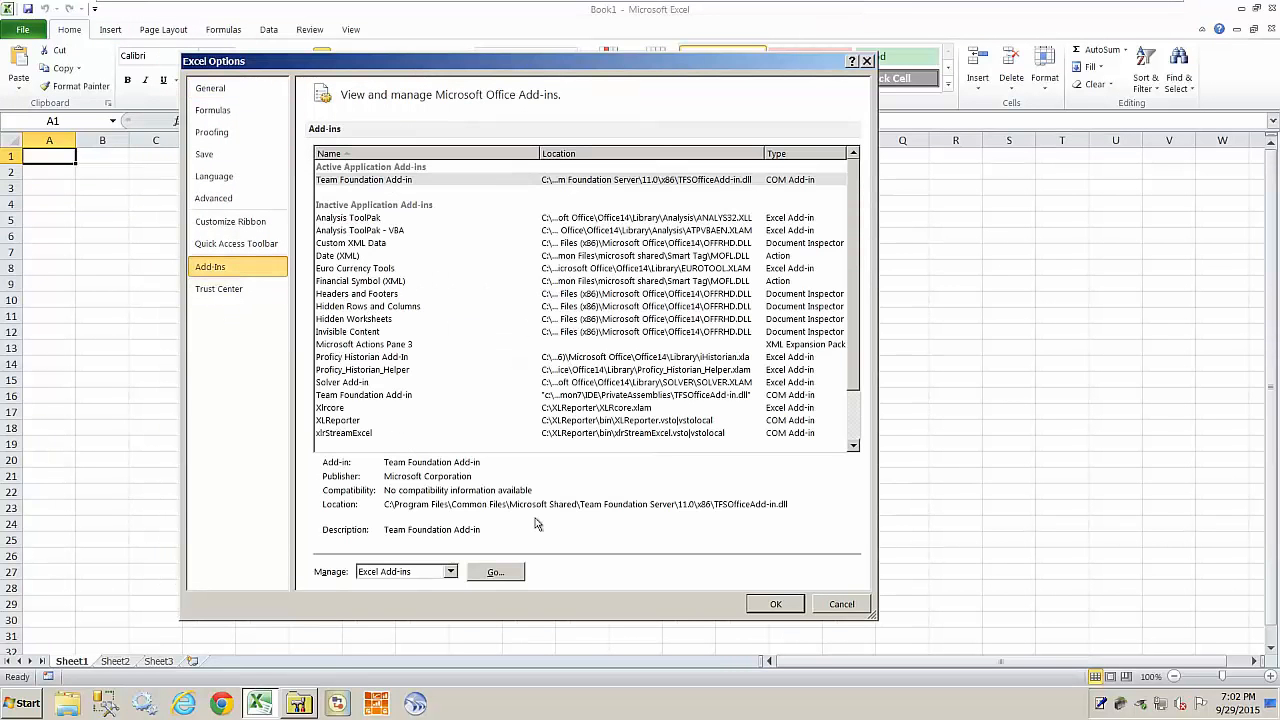
click(497, 572)
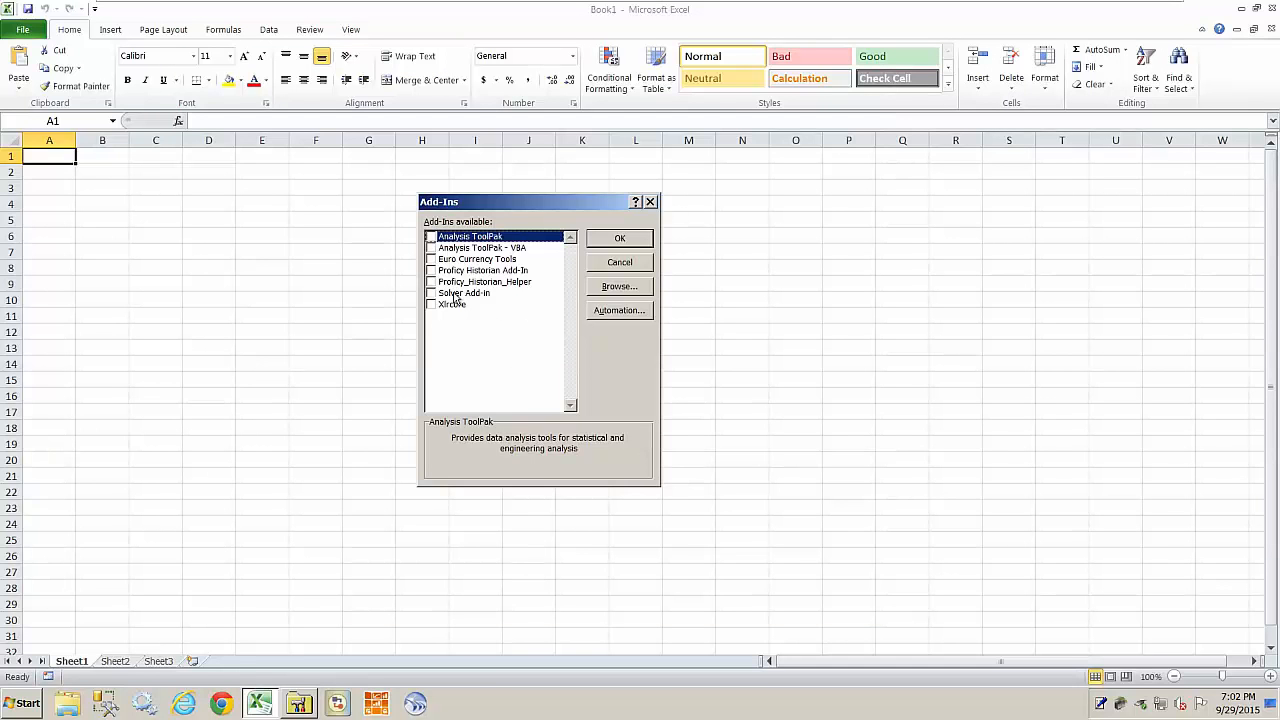
click(431, 271)
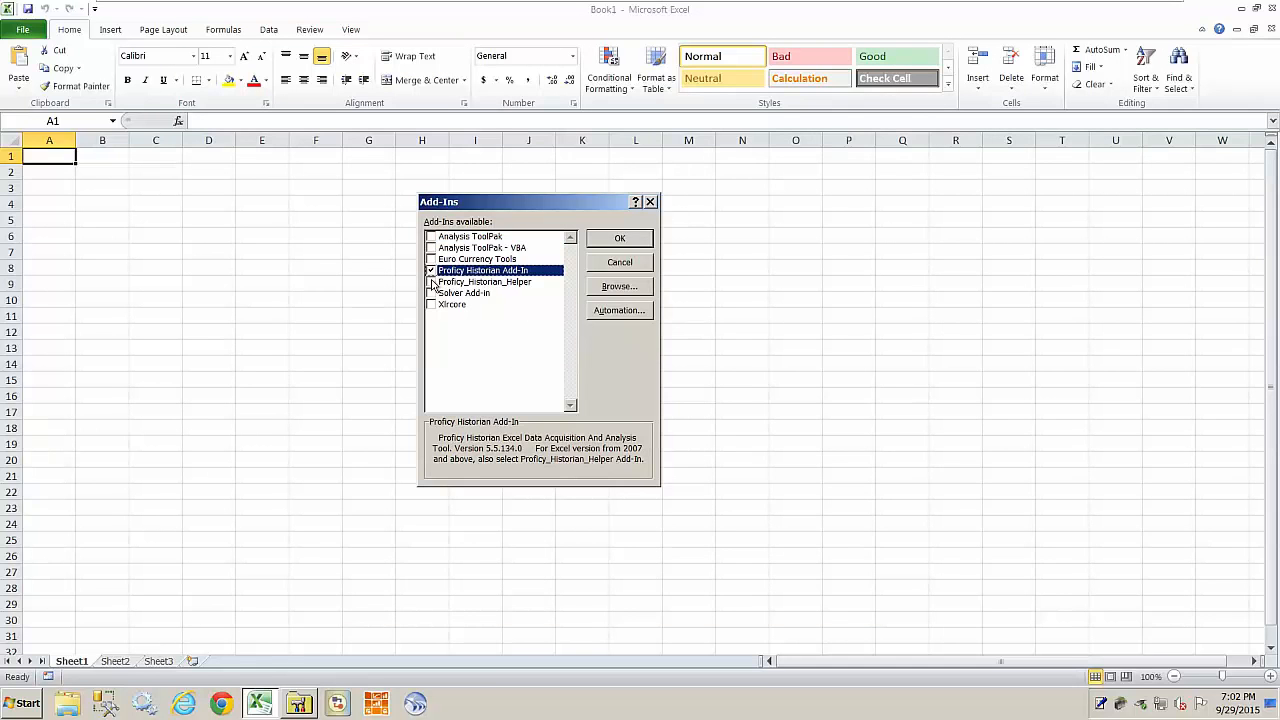
click(431, 283)
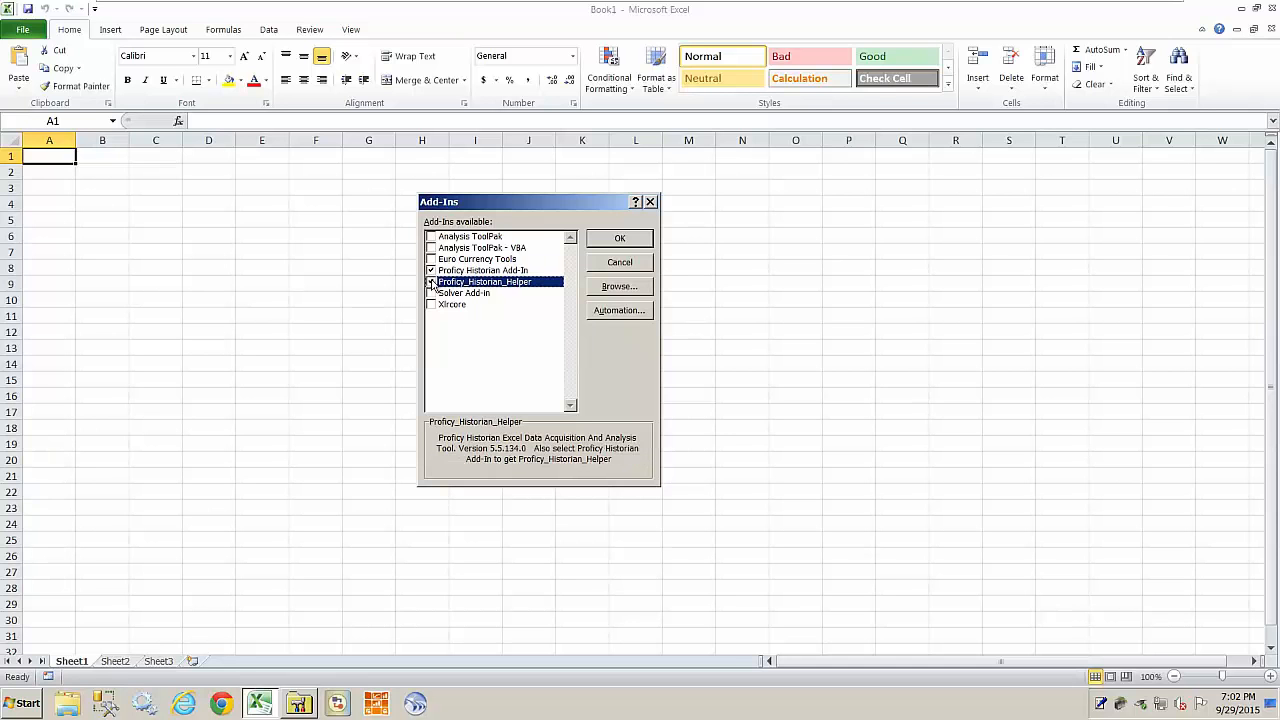
click(619, 239)
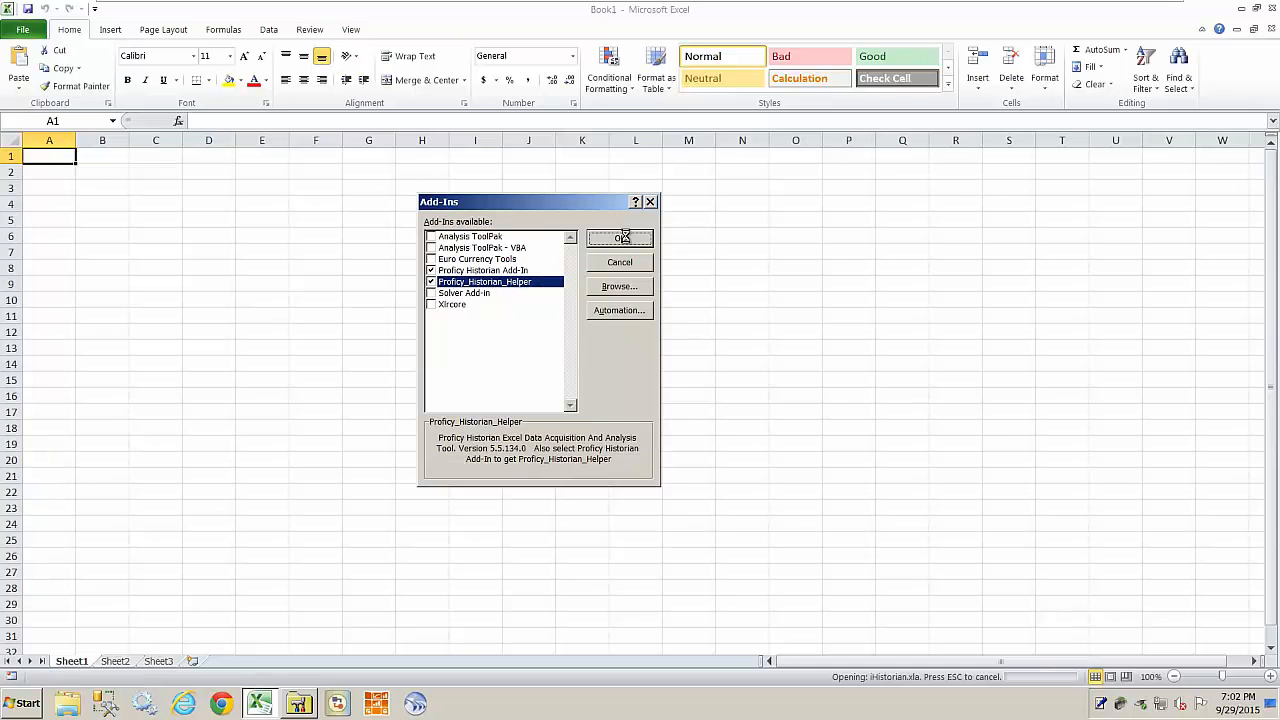
click(410, 32)
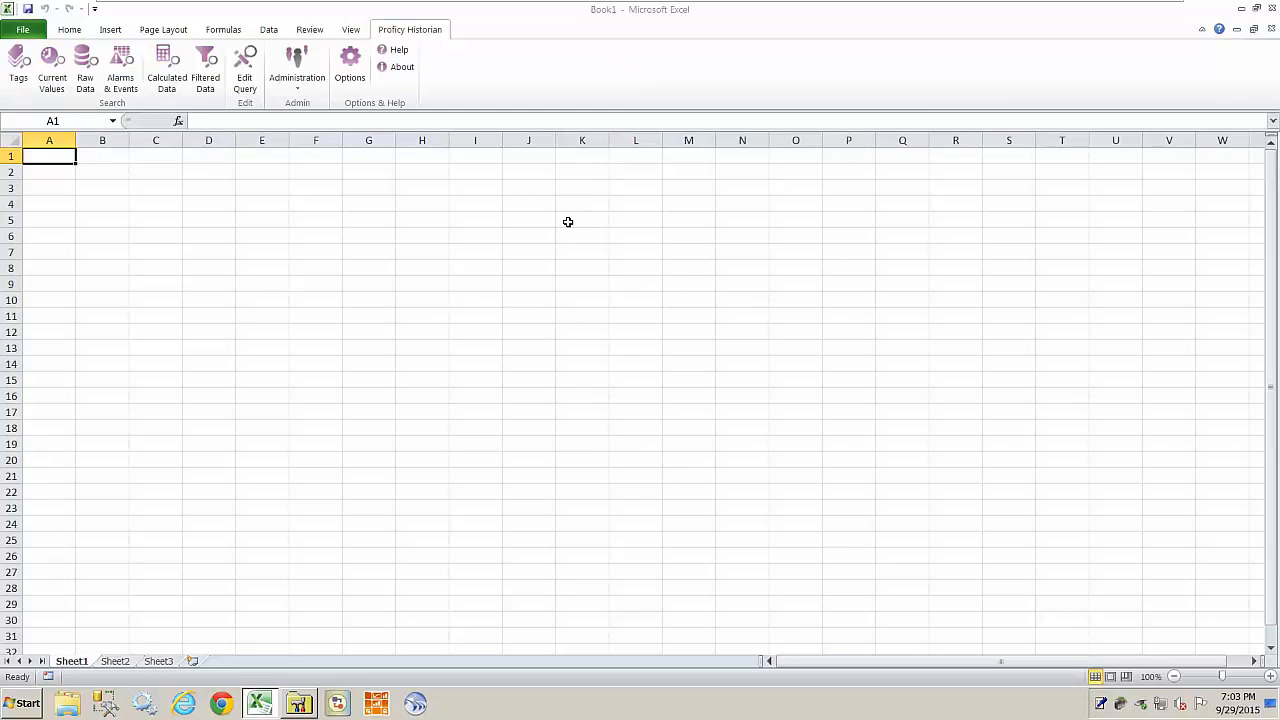
click(566, 266)
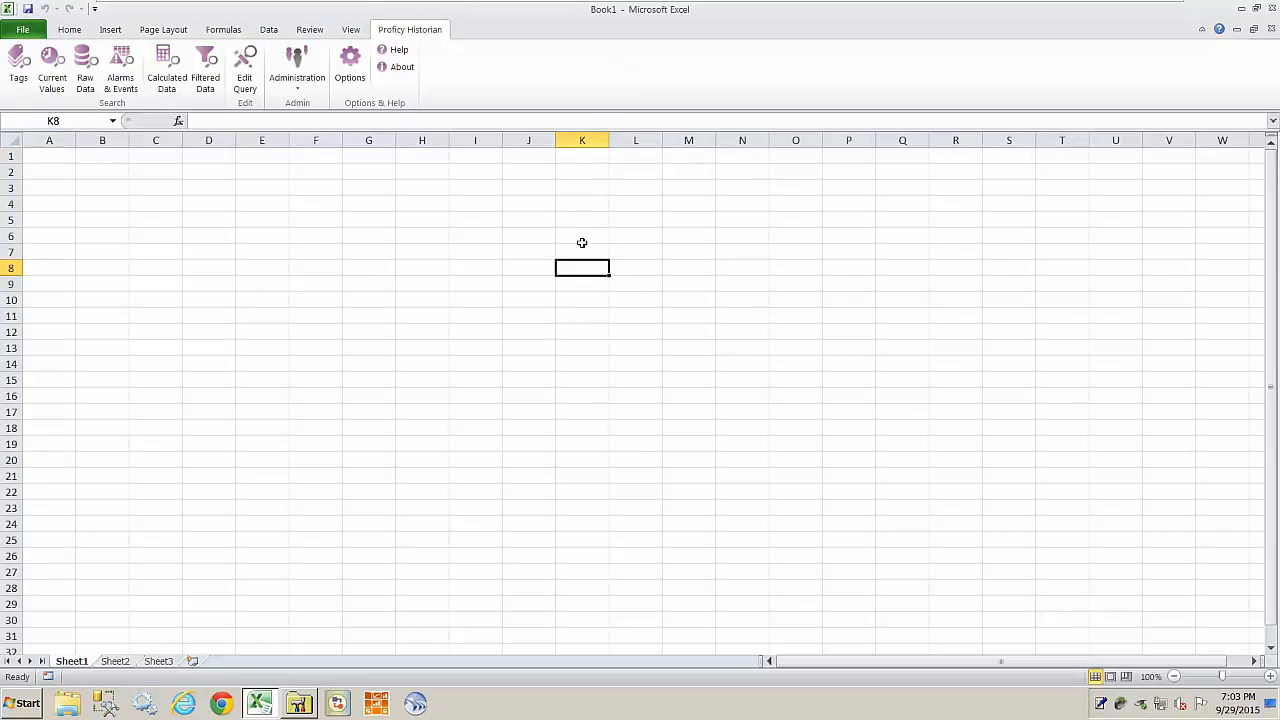
click(488, 232)
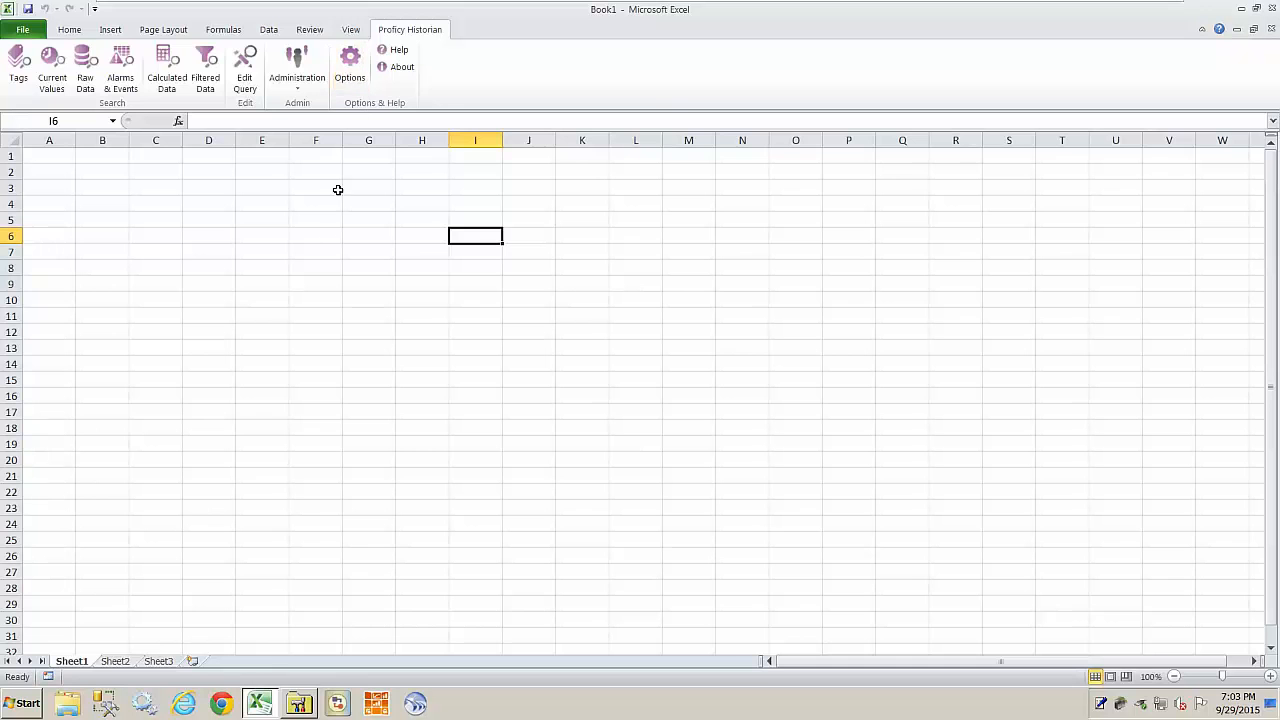
Review the connection properties of the default Historian server from the Proficy Historian add-in options.
click(350, 75)
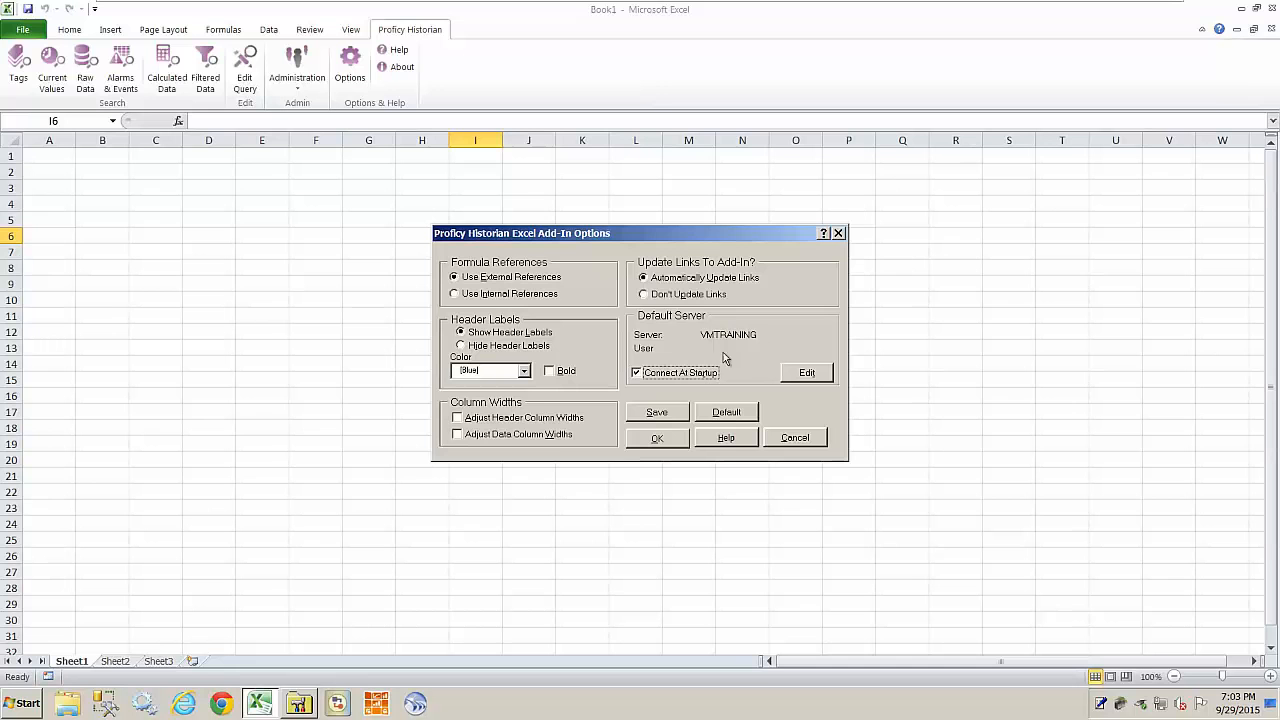
click(807, 373)
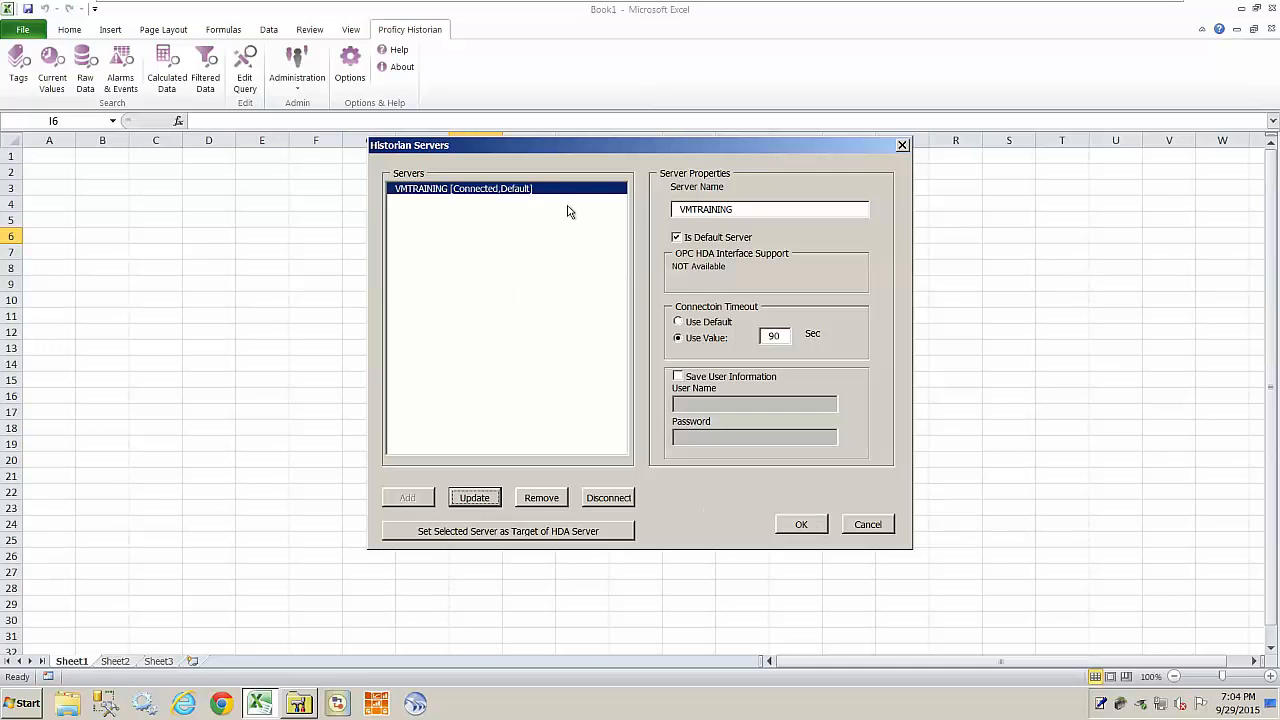
click(801, 524)
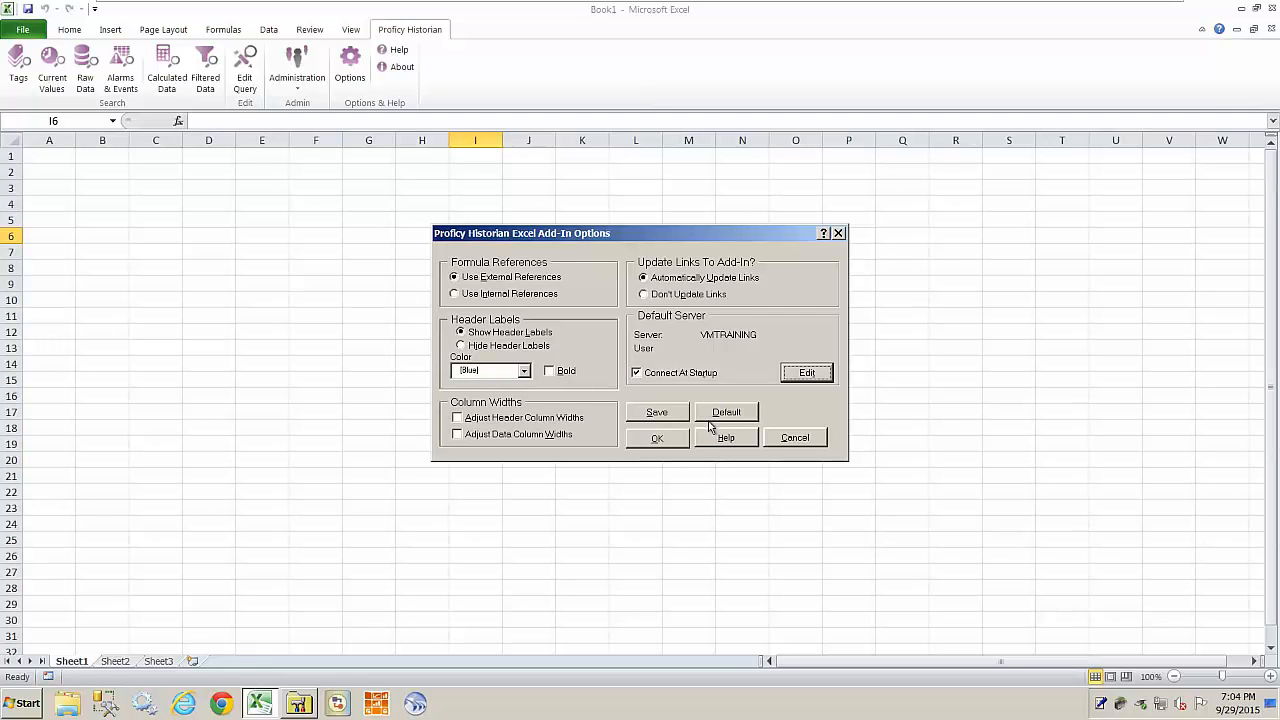
Turn off Connect At Startup for the default Historian server and save the add-in options.
click(637, 373)
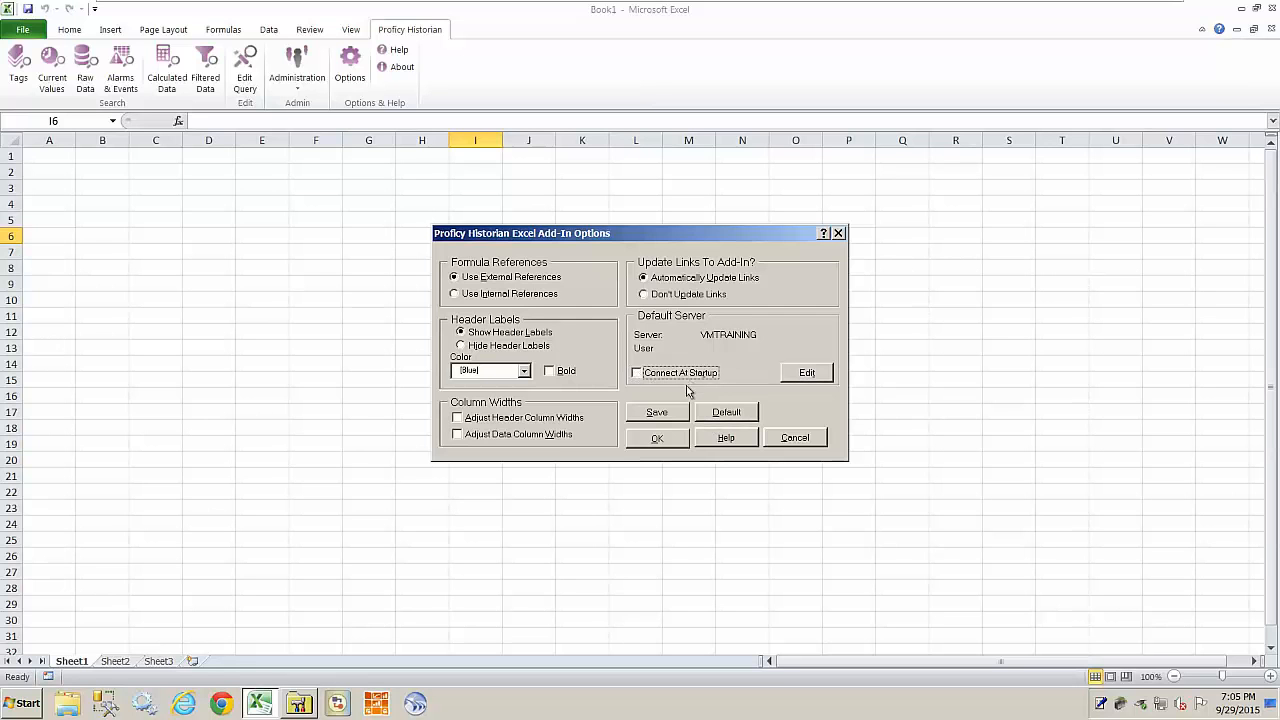
click(678, 413)
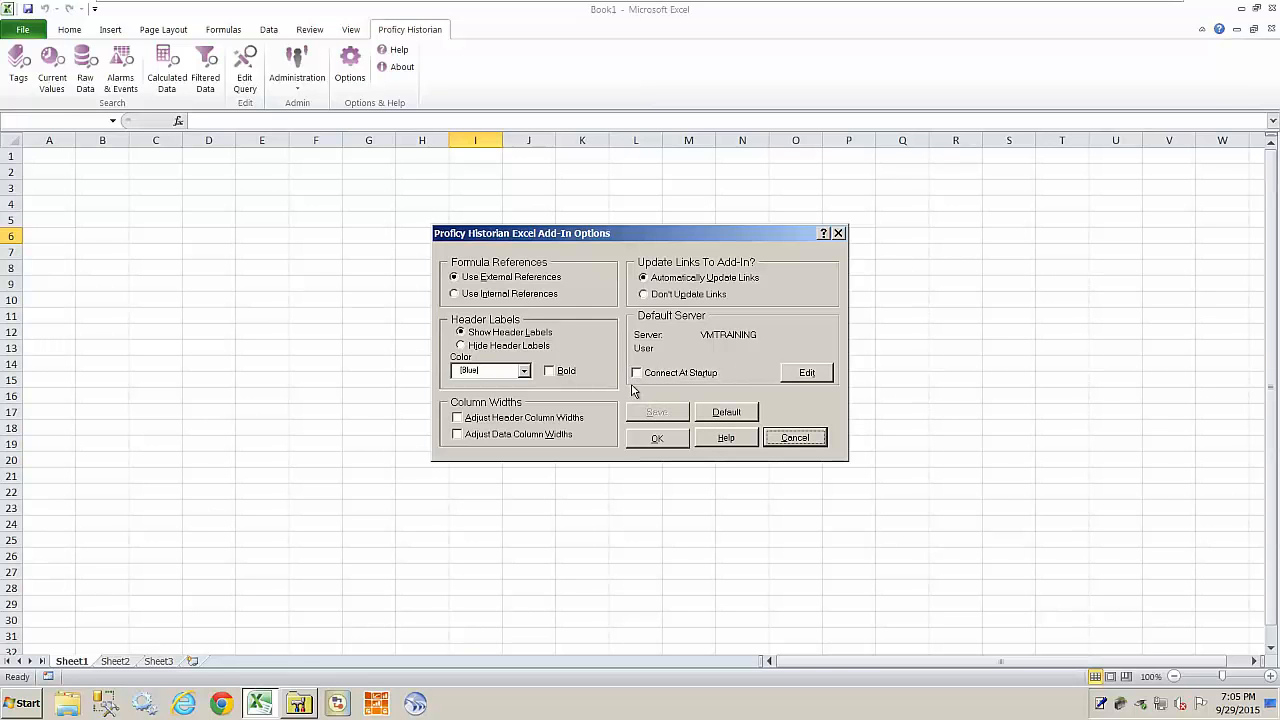
click(668, 440)
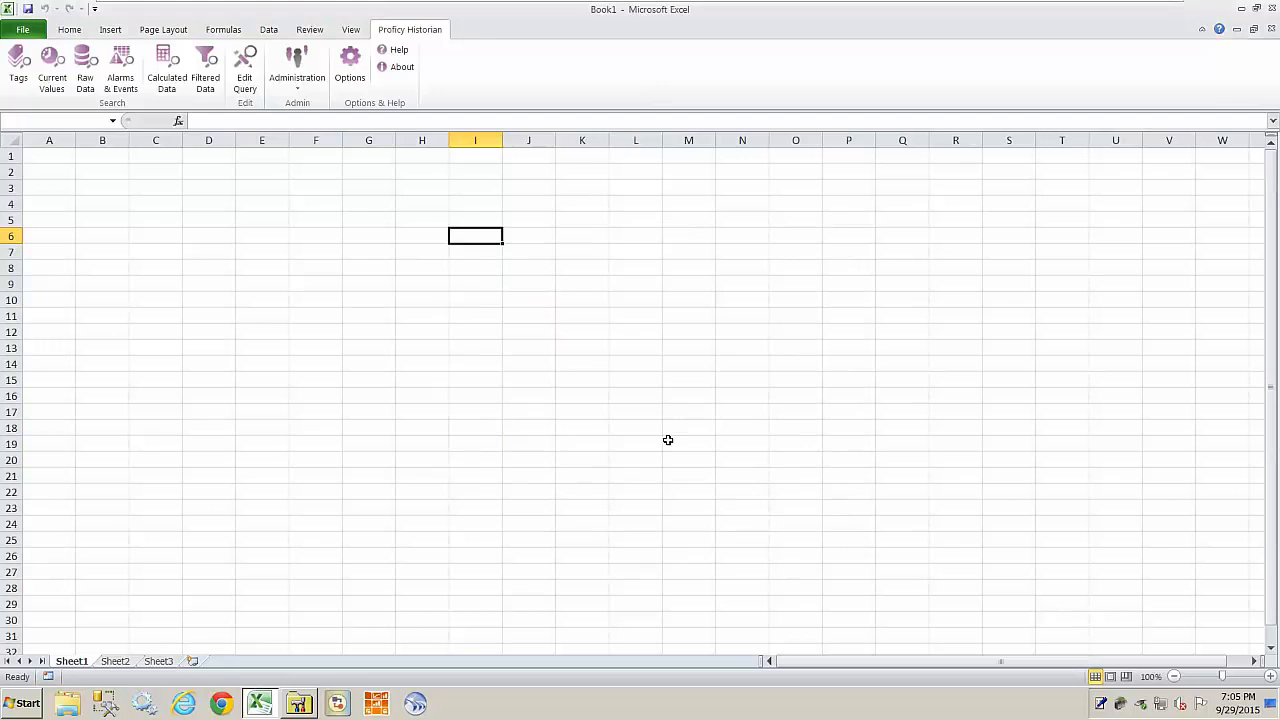
Start a Historian tag search from cell E6, with Tagname as the output display and Selected Tags as the output.
click(420, 282)
click(279, 232)
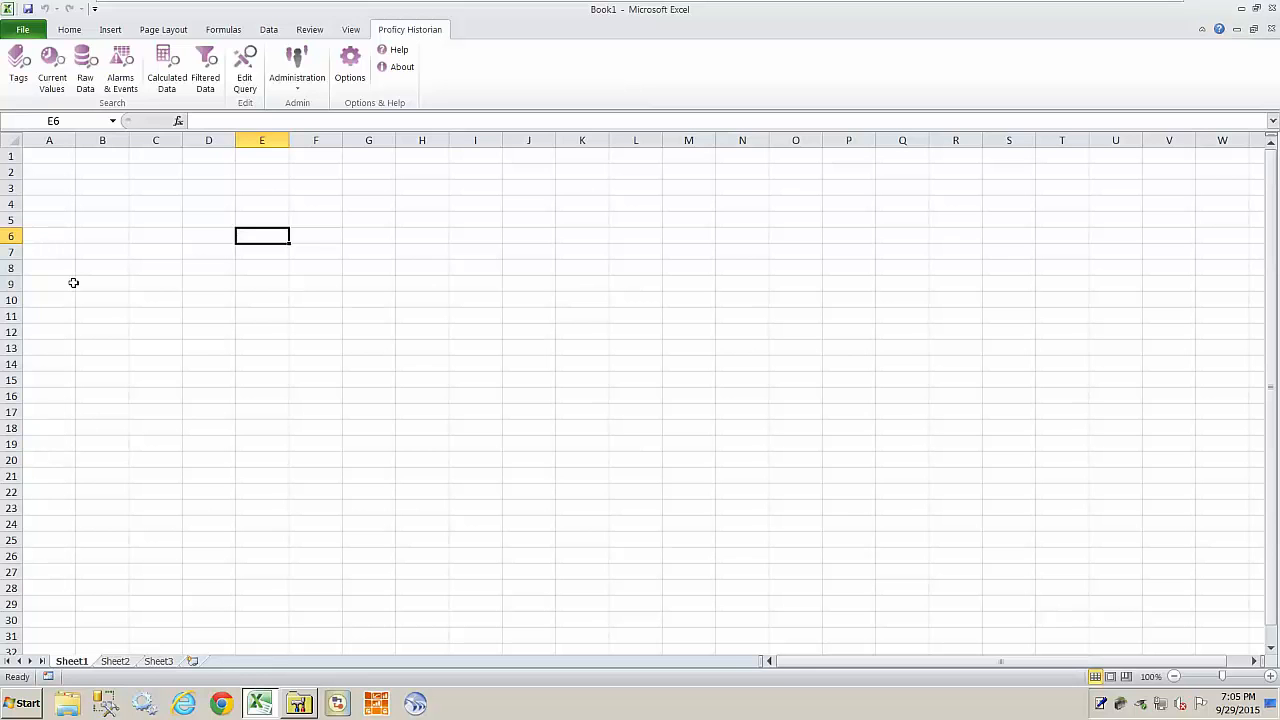
click(20, 75)
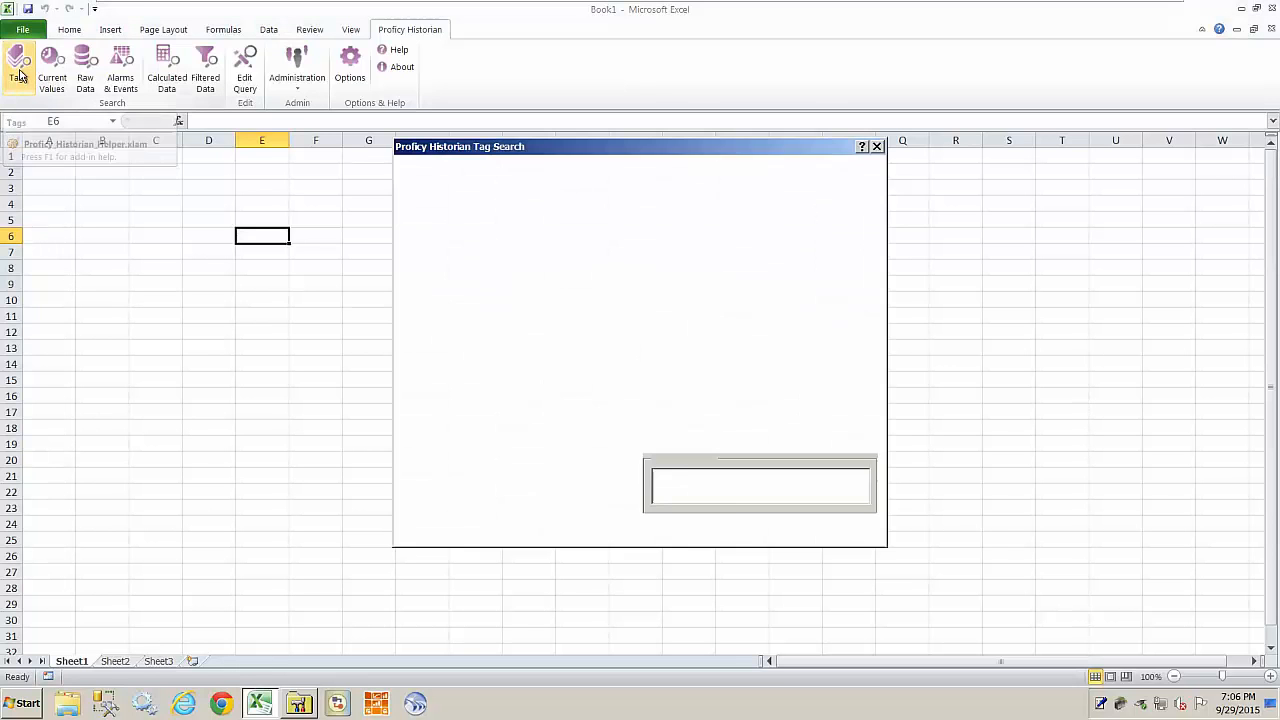
drag(517, 152, 525, 158)
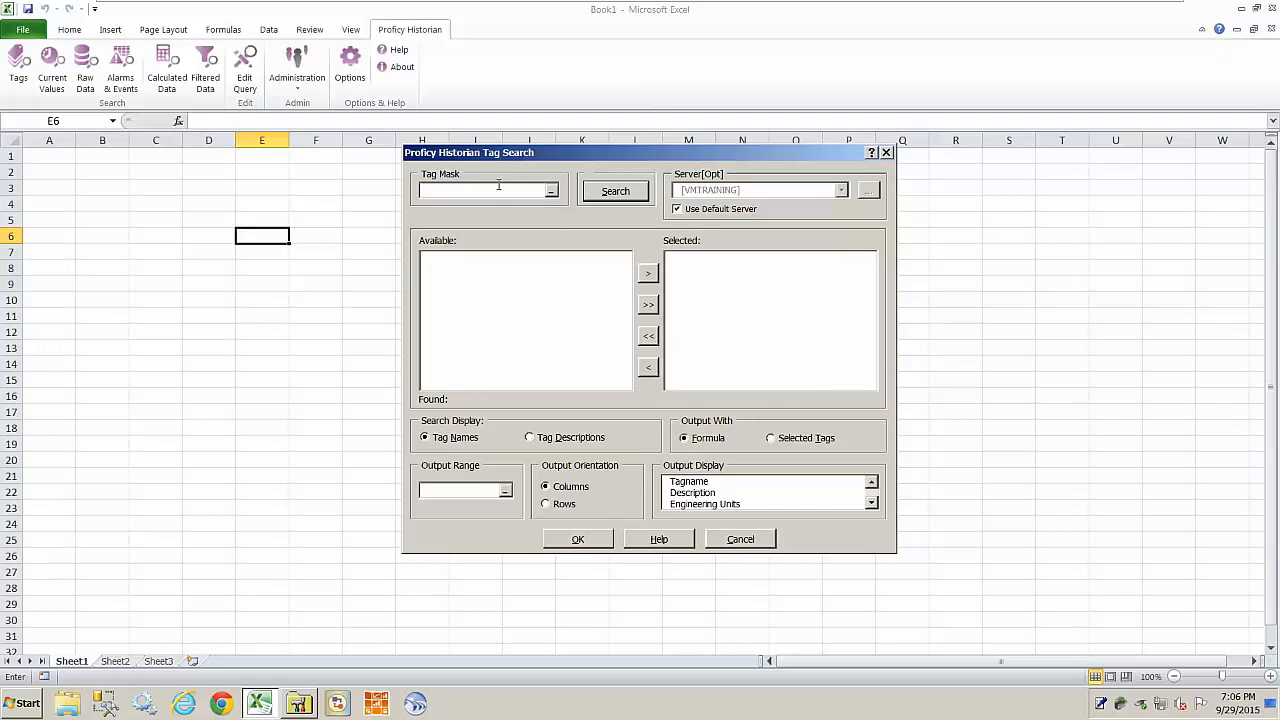
click(686, 484)
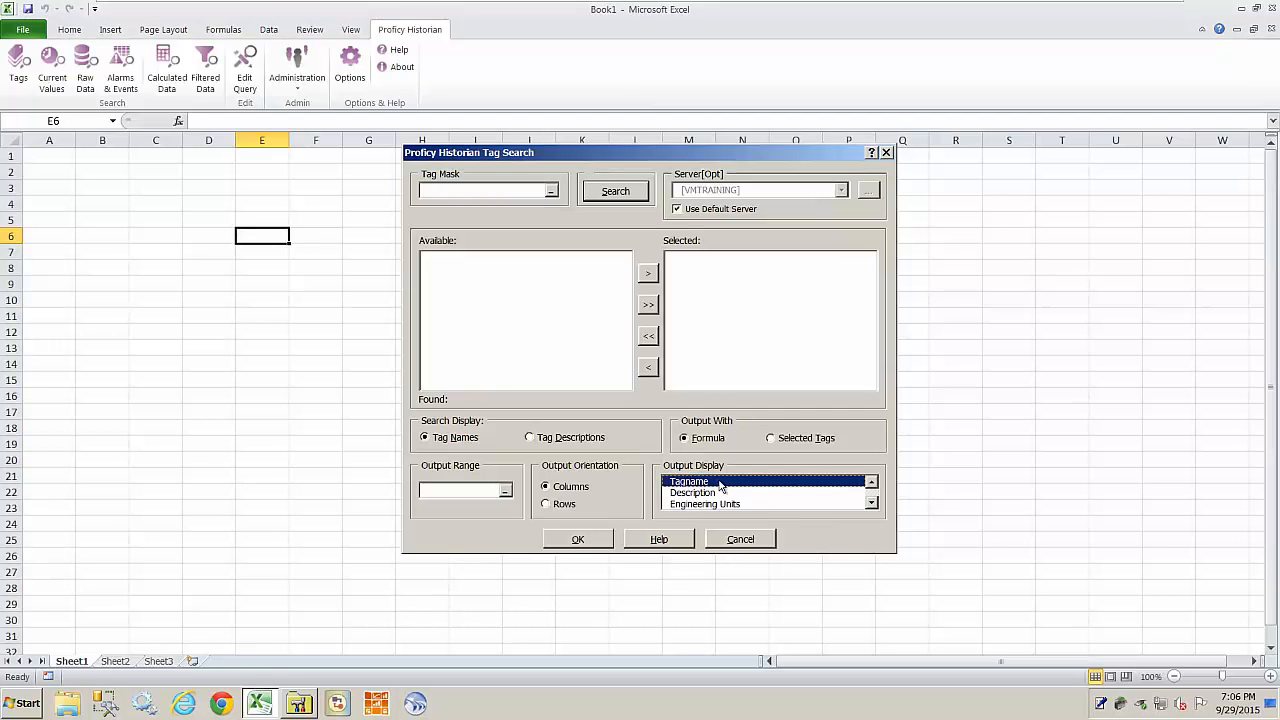
click(790, 442)
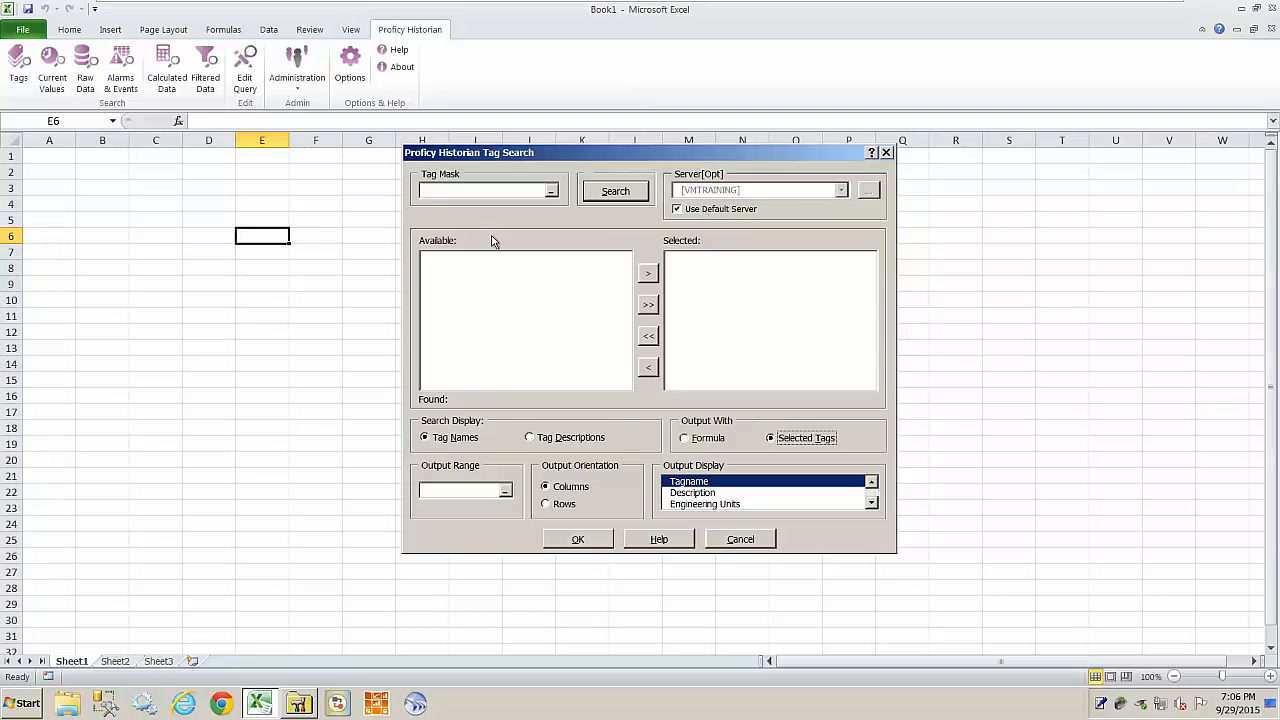
Search all Historian tags without criteria and add Sin_1%Noise to the selected tags.
click(614, 192)
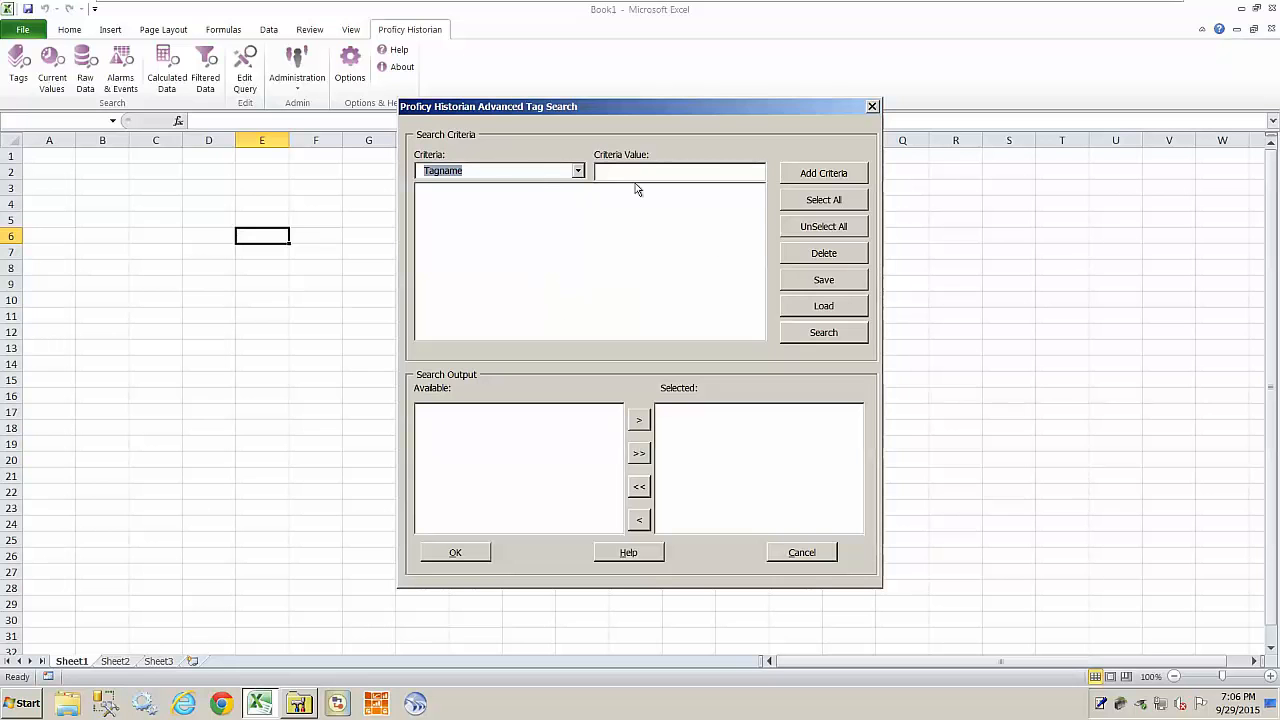
click(815, 336)
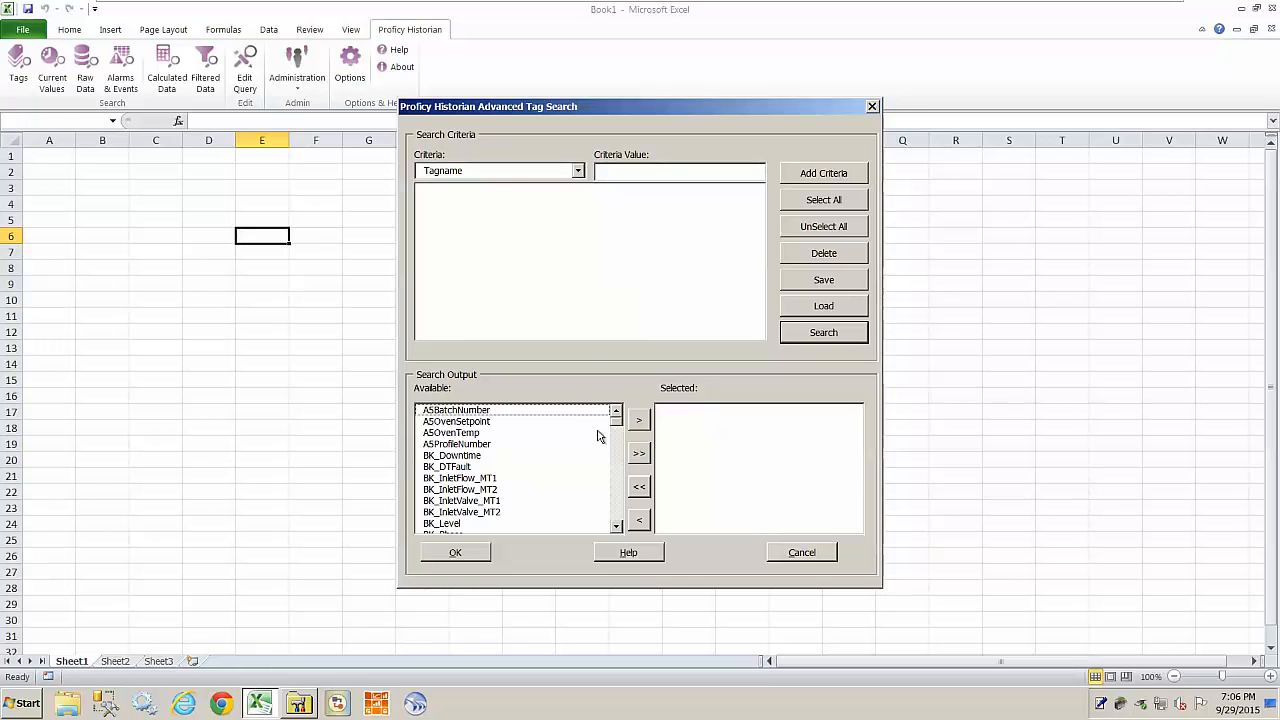
drag(617, 427, 611, 486)
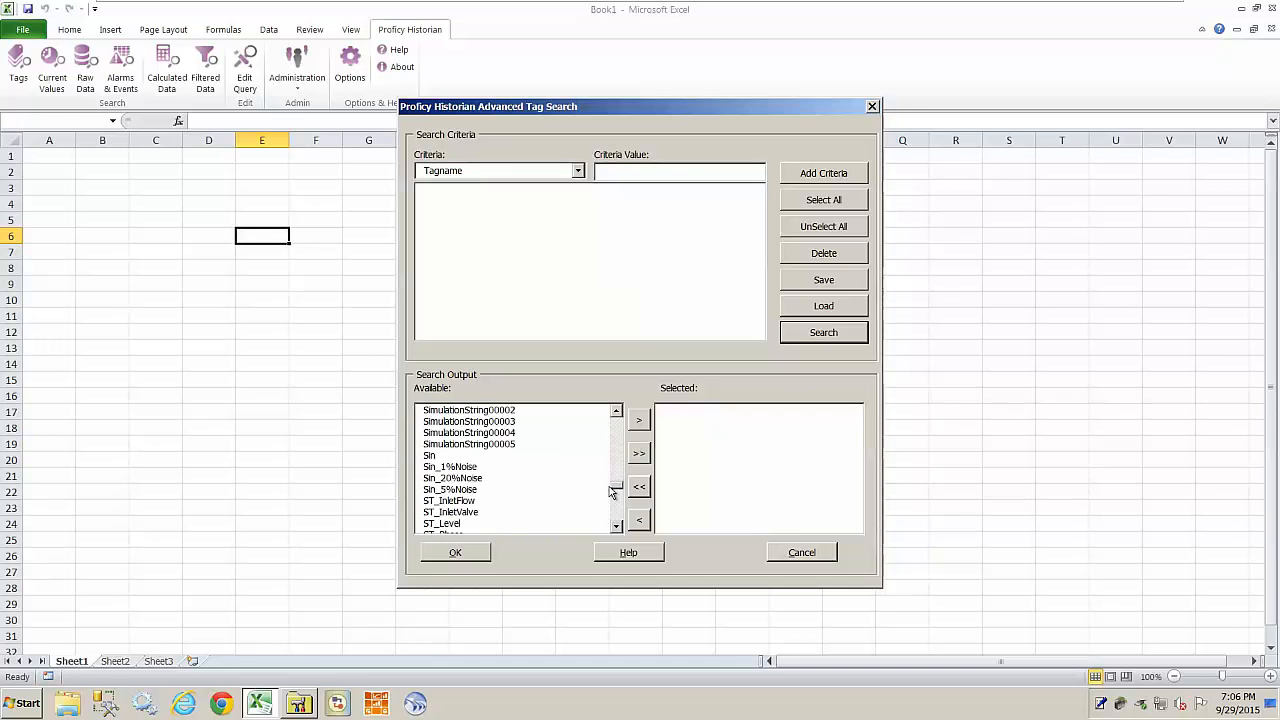
click(462, 471)
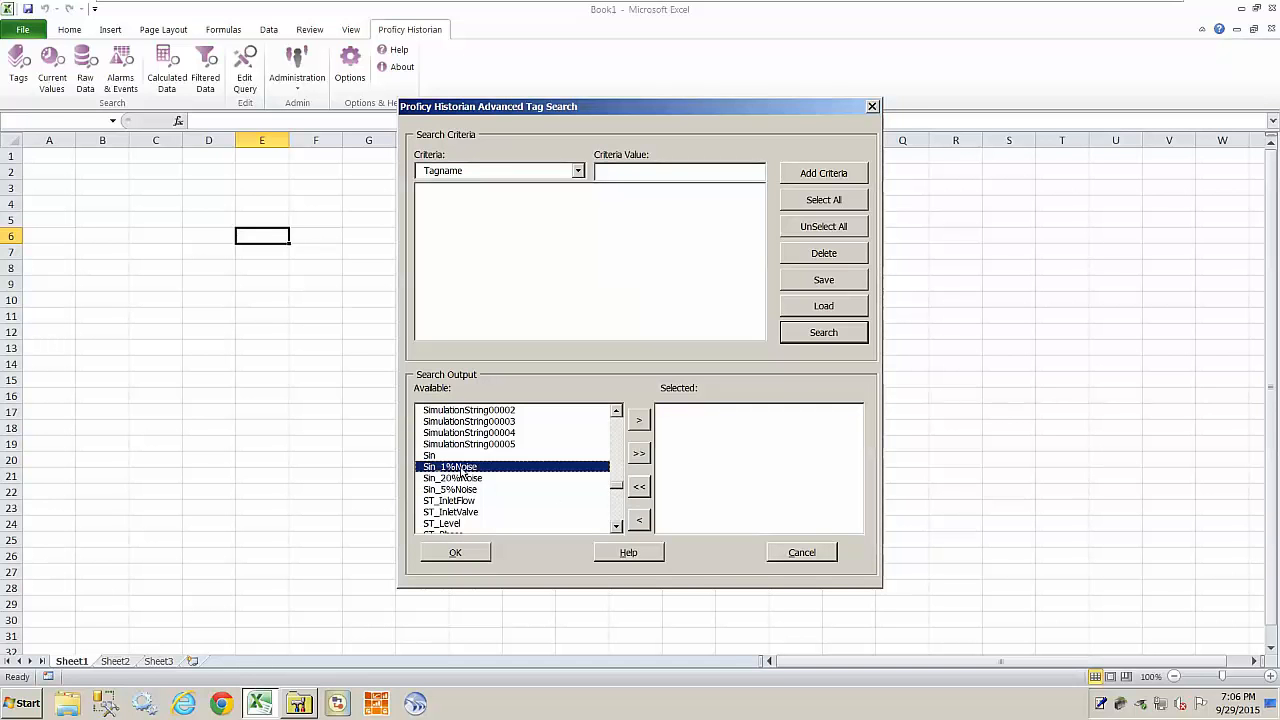
click(639, 420)
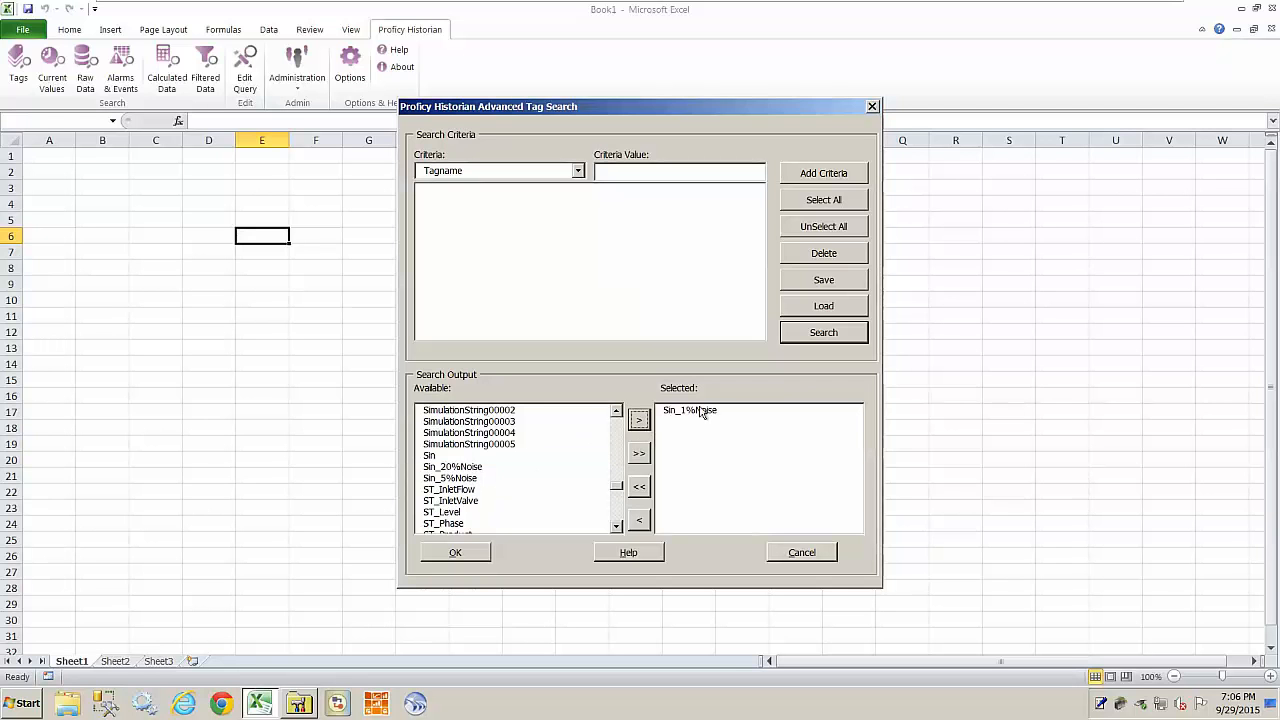
click(702, 411)
click(456, 553)
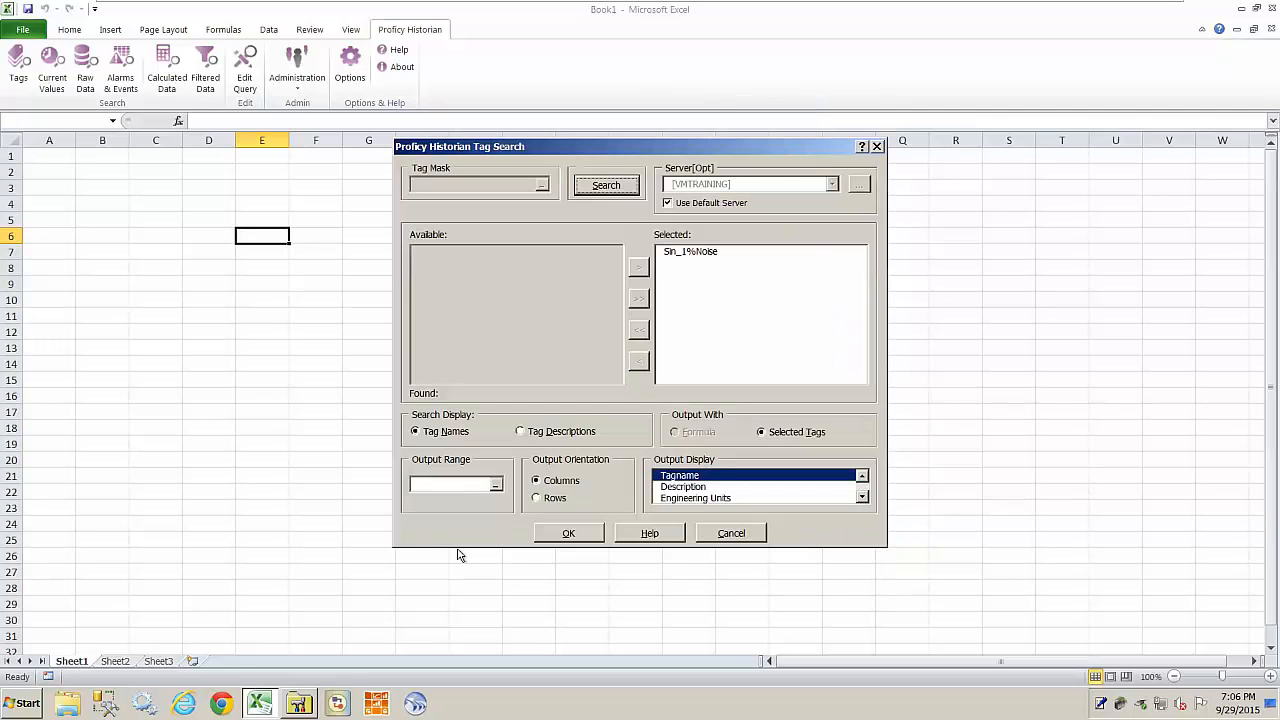
Examine the tag attributes available for output display in the tag search.
click(681, 255)
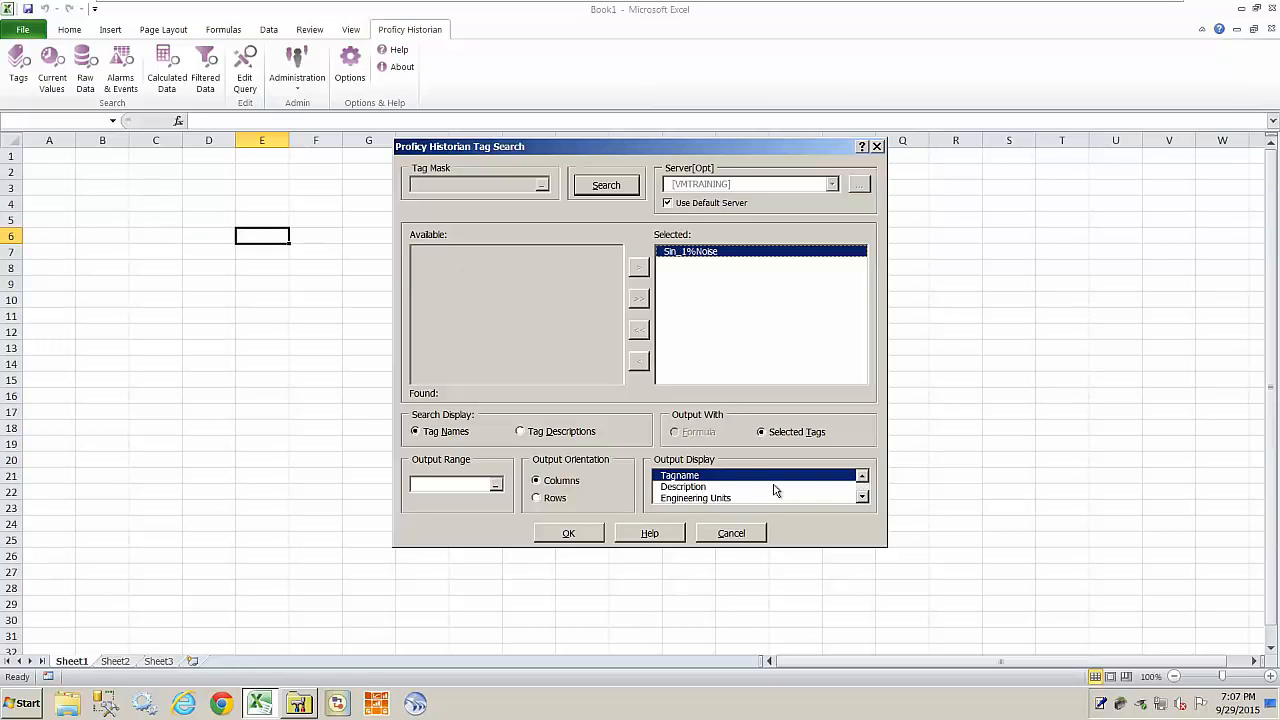
click(862, 498)
click(862, 498)
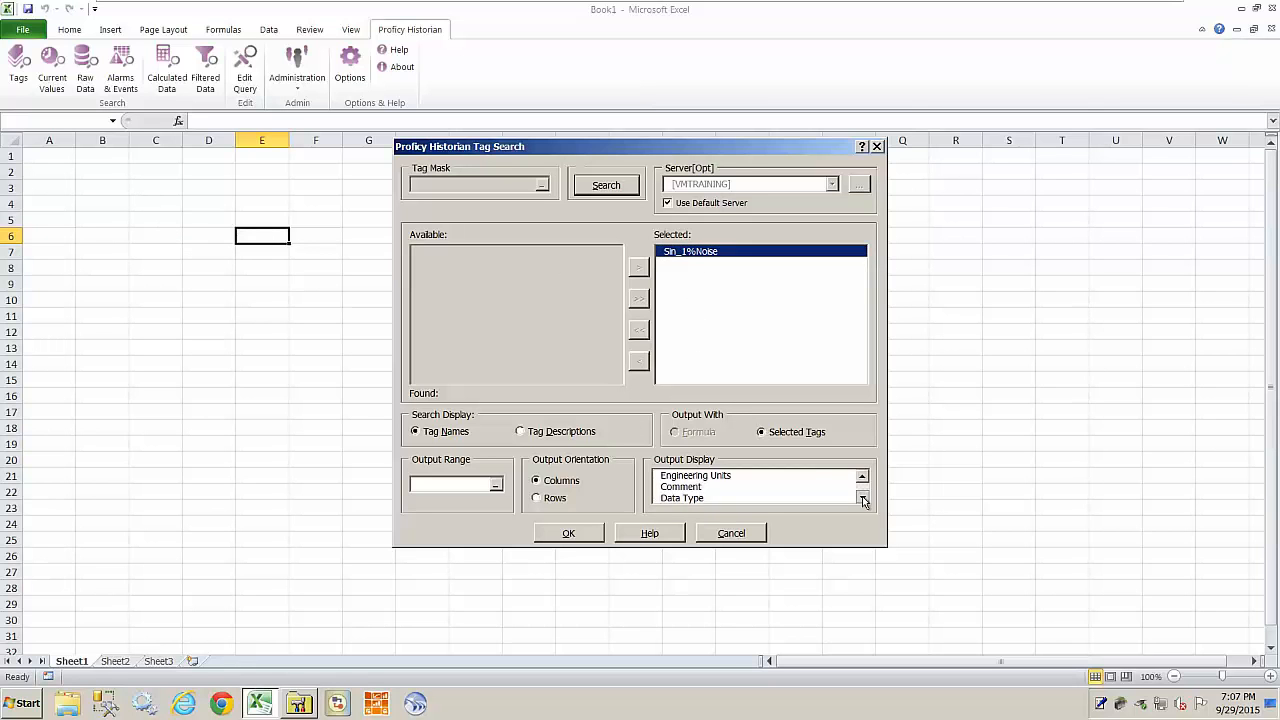
click(862, 498)
click(862, 498)
click(862, 498)
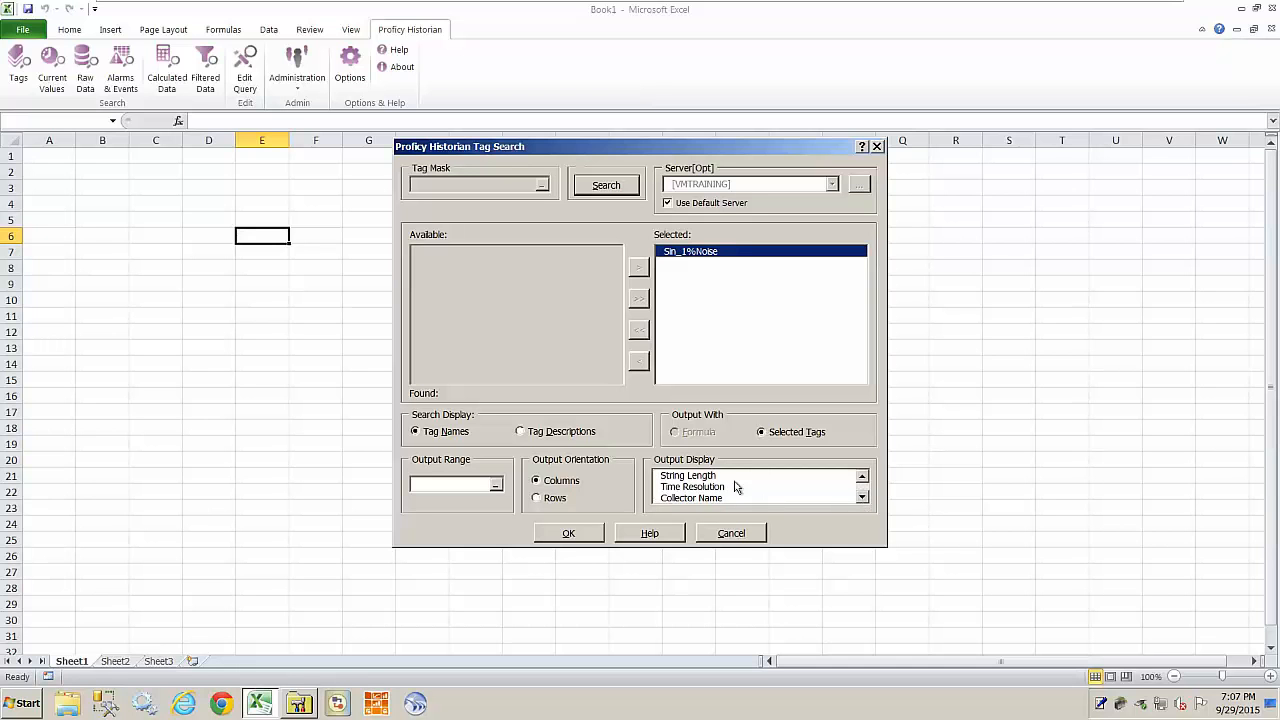
double_click(862, 498)
double_click(862, 498)
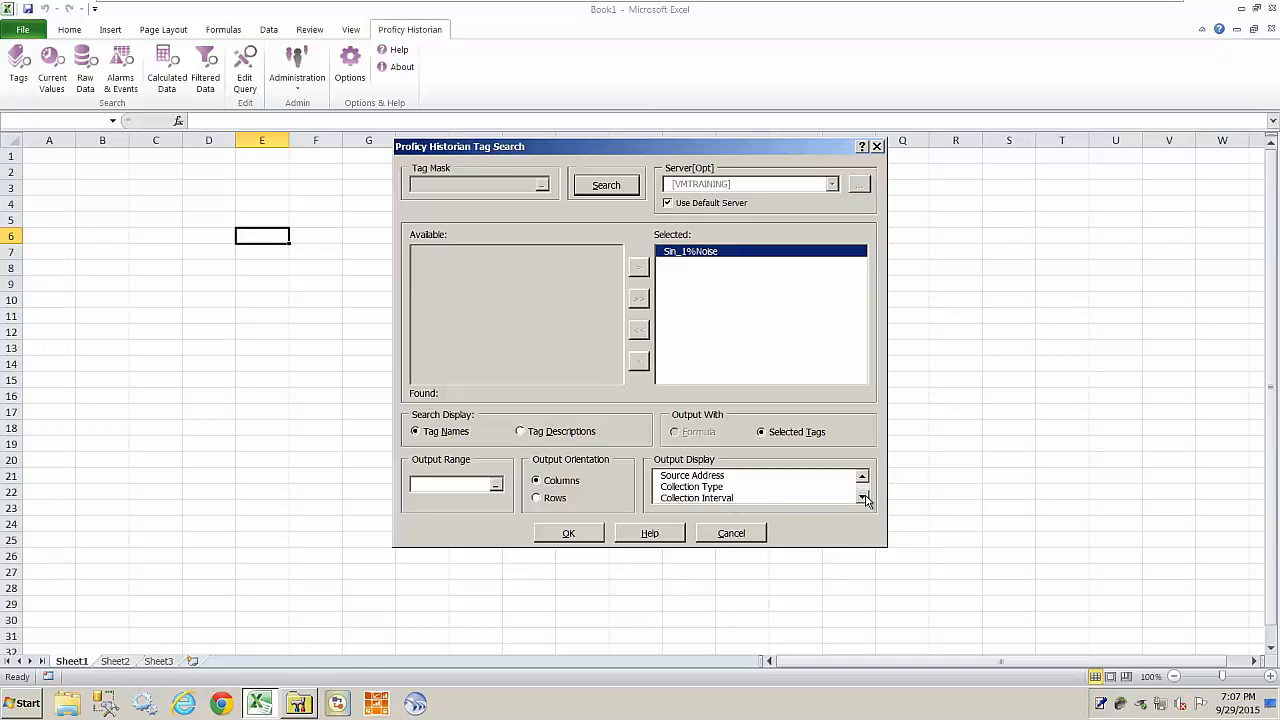
double_click(862, 498)
double_click(862, 498)
double_click(862, 498)
double_click(862, 498)
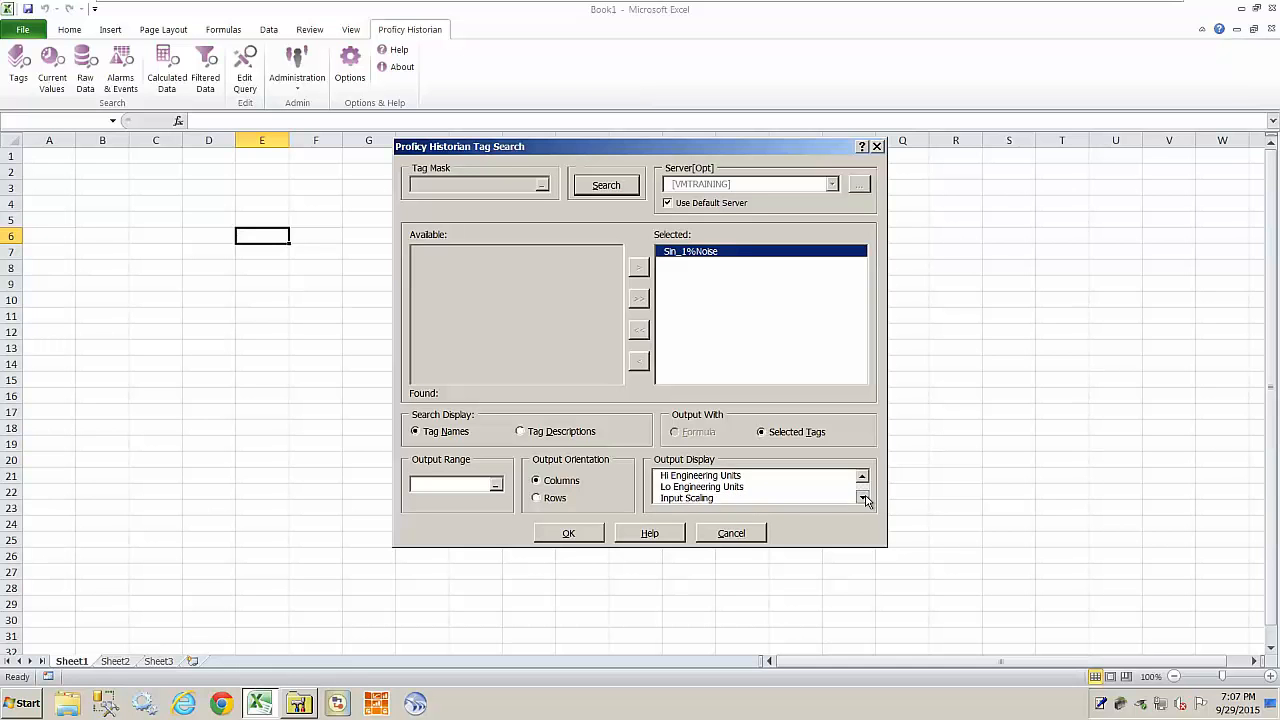
click(862, 498)
double_click(862, 498)
double_click(862, 498)
double_click(862, 498)
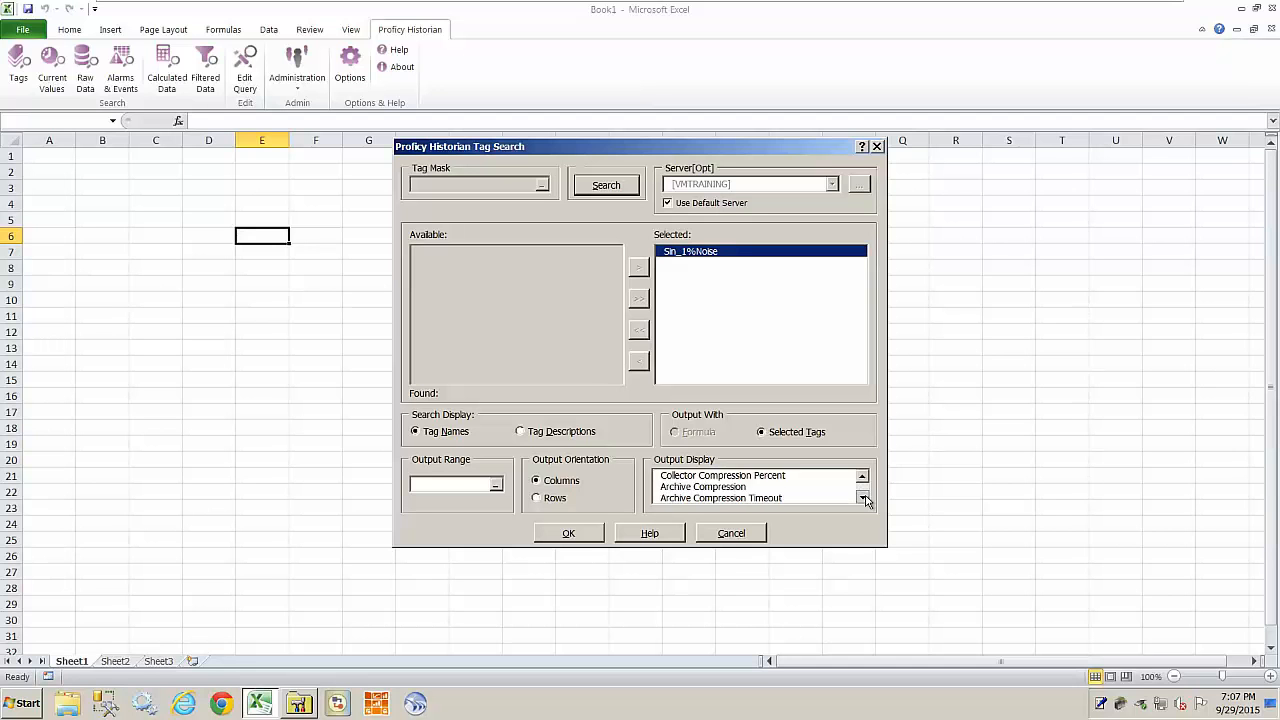
click(862, 498)
double_click(862, 498)
double_click(862, 498)
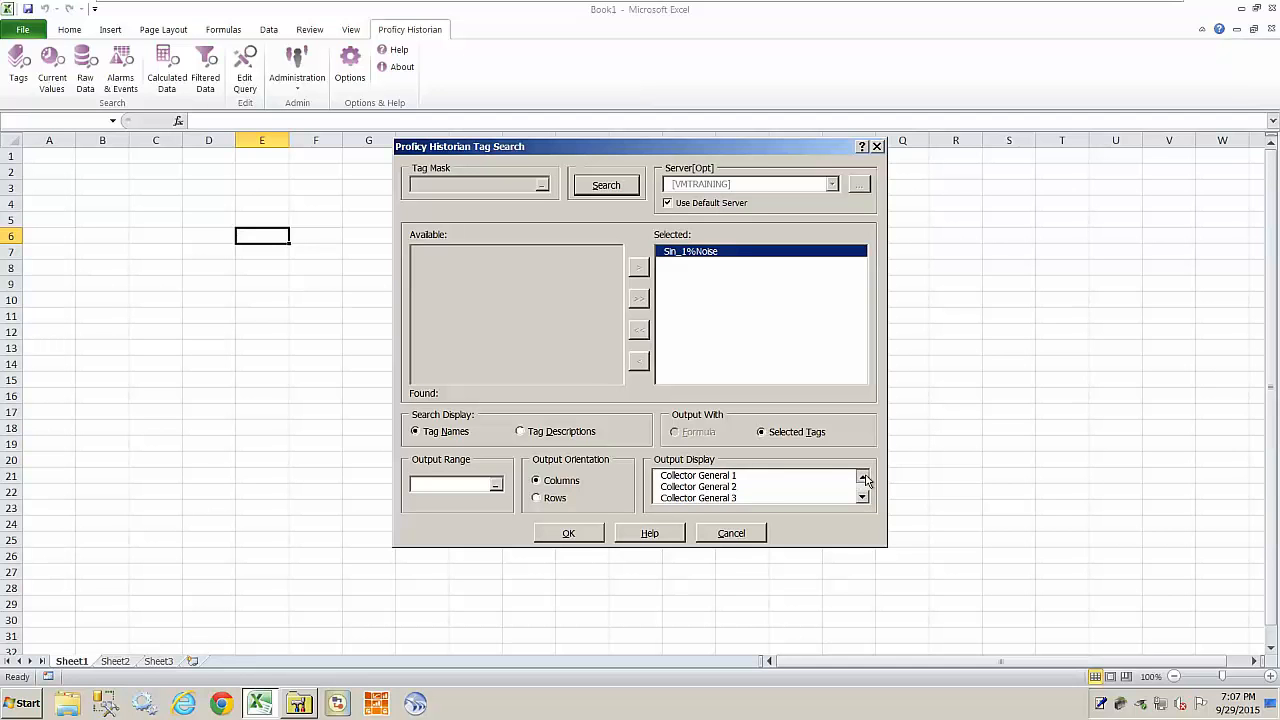
double_click(862, 477)
double_click(862, 477)
double_click(862, 477)
double_click(862, 477)
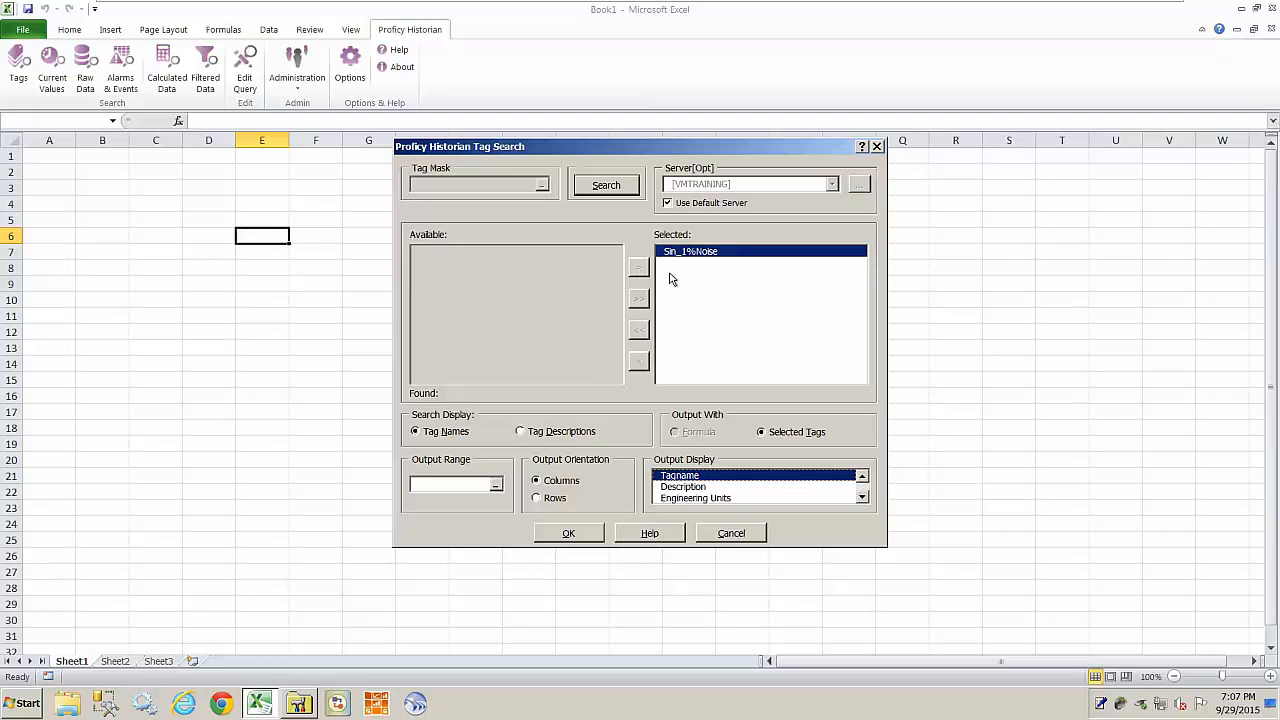
Set the tag search output range to cell B3 on Sheet1 and output the selected tag to the worksheet.
click(496, 484)
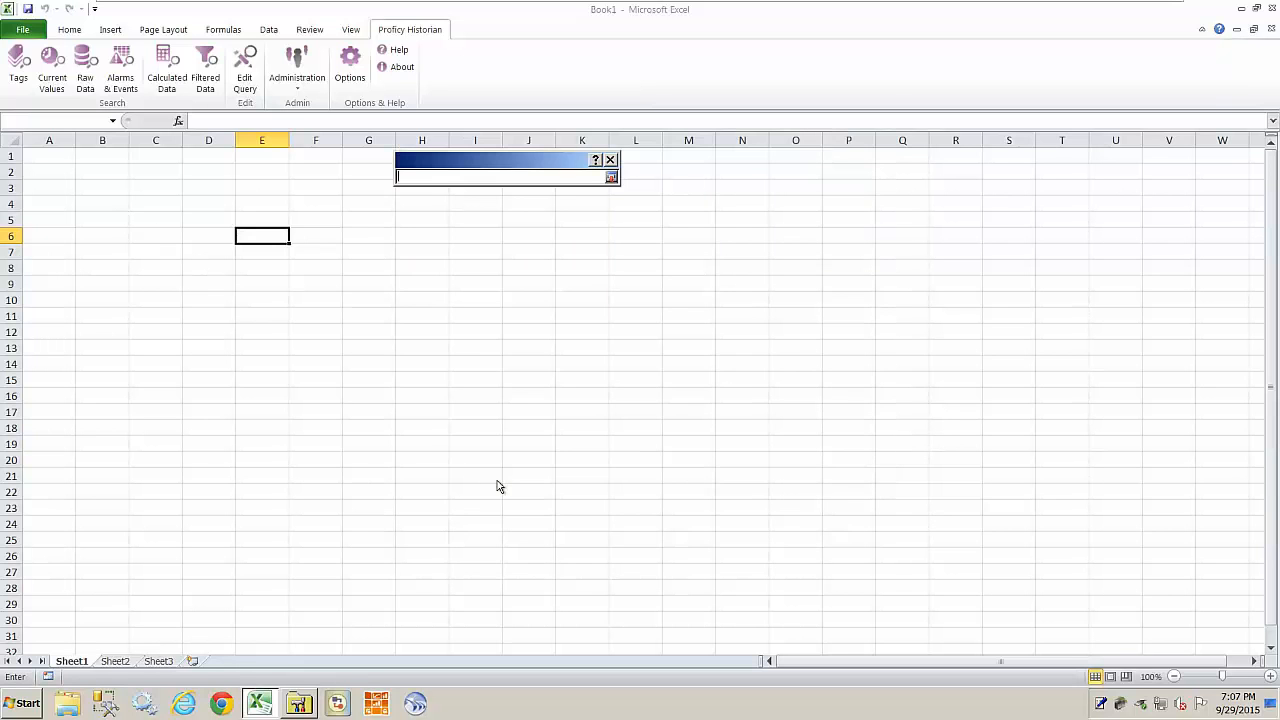
click(100, 190)
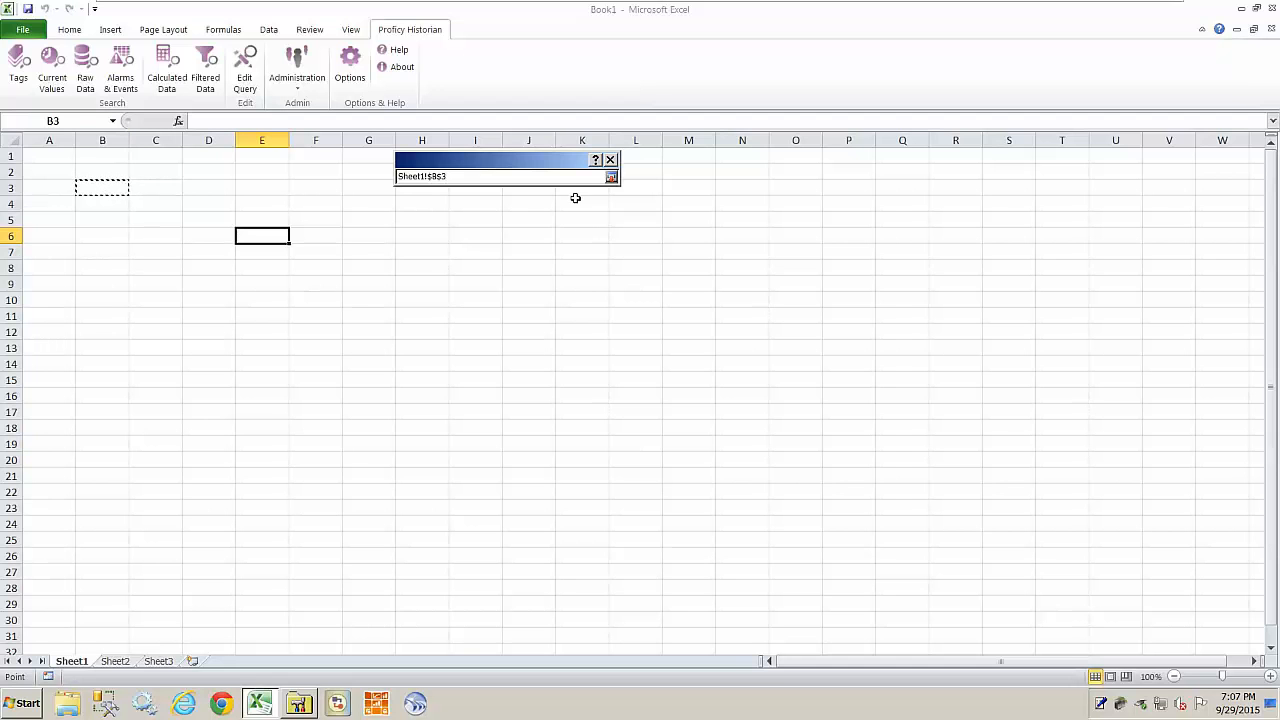
key(Return)
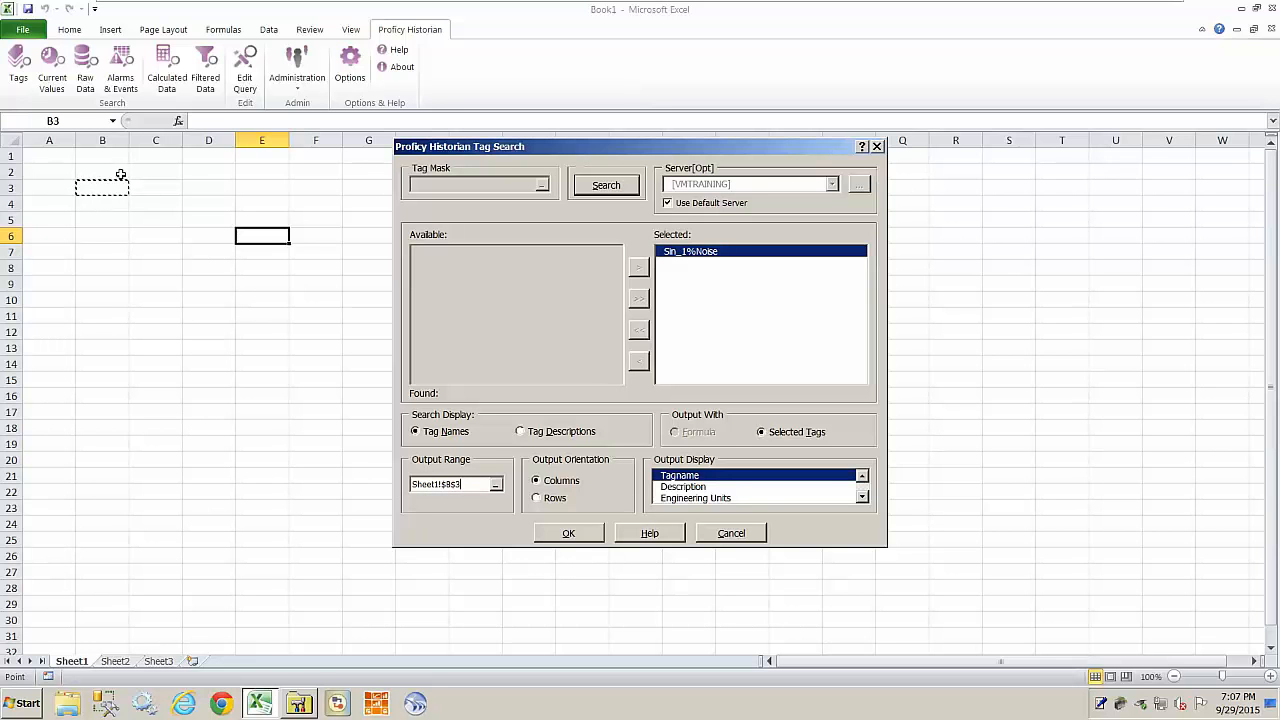
click(570, 533)
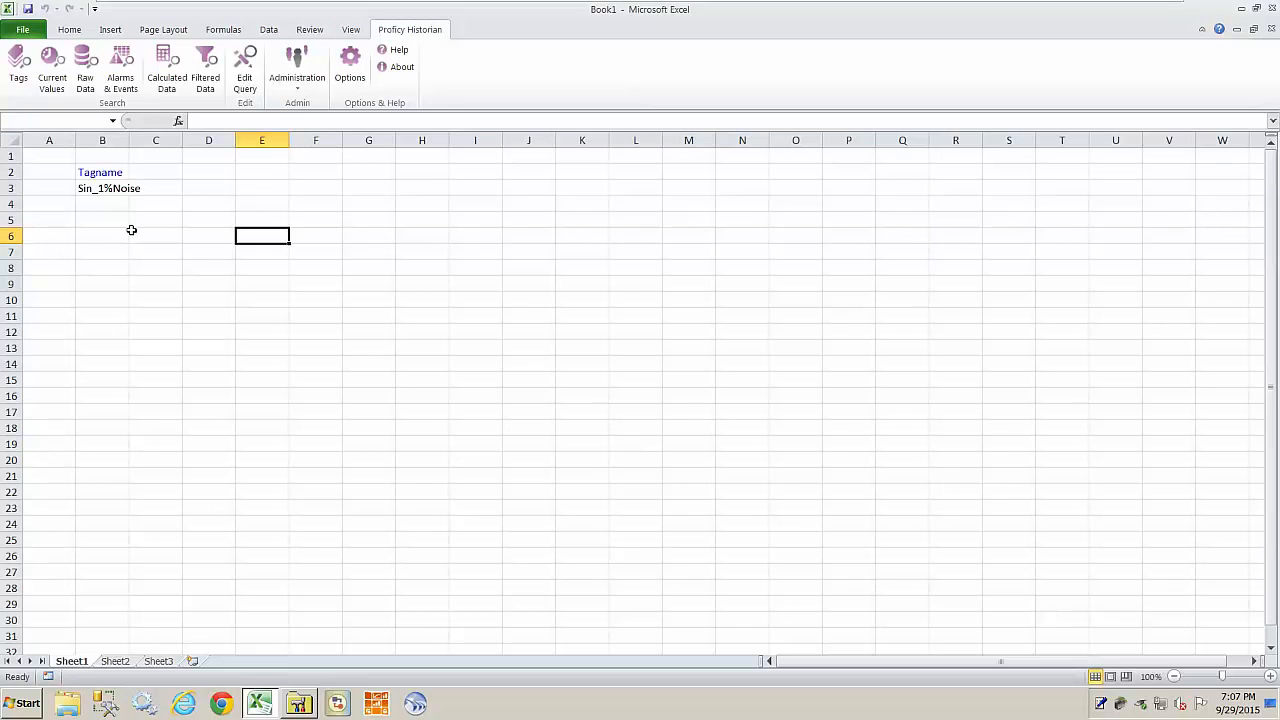
Inspect the Tagname header and tag name cells, and review the header label settings in the add-in options without changing them.
click(96, 188)
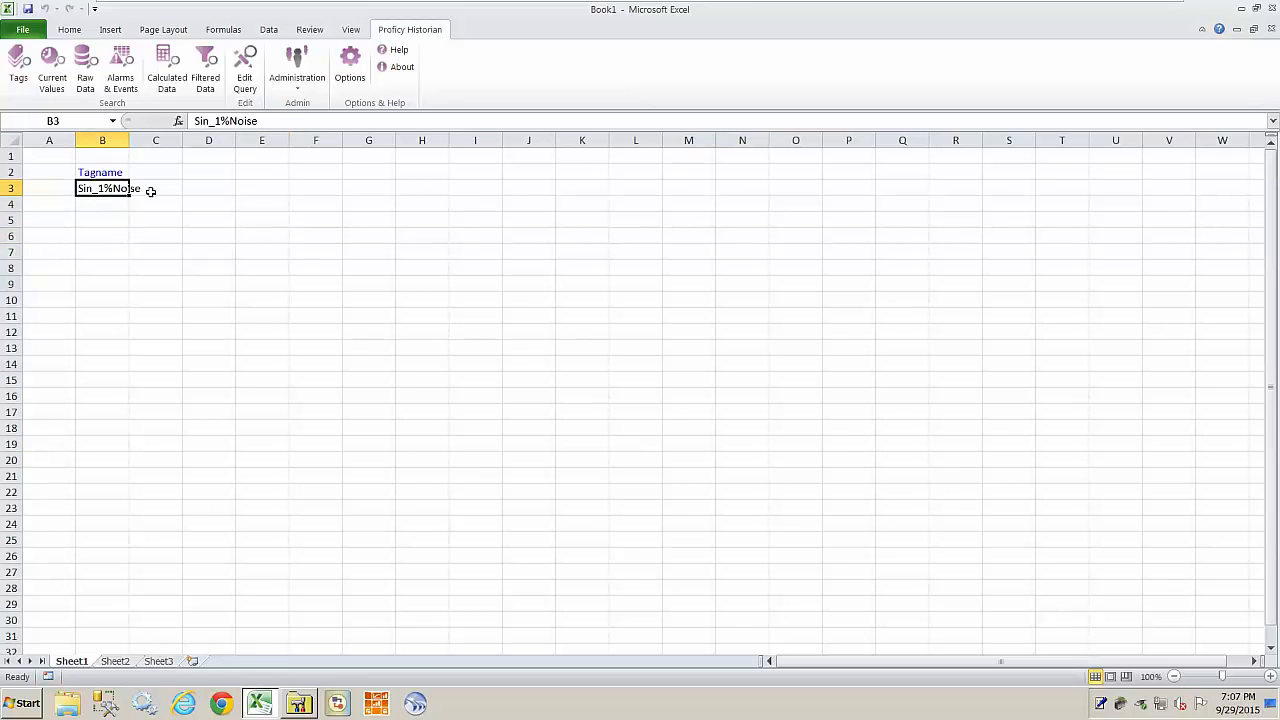
click(92, 175)
click(113, 189)
click(356, 74)
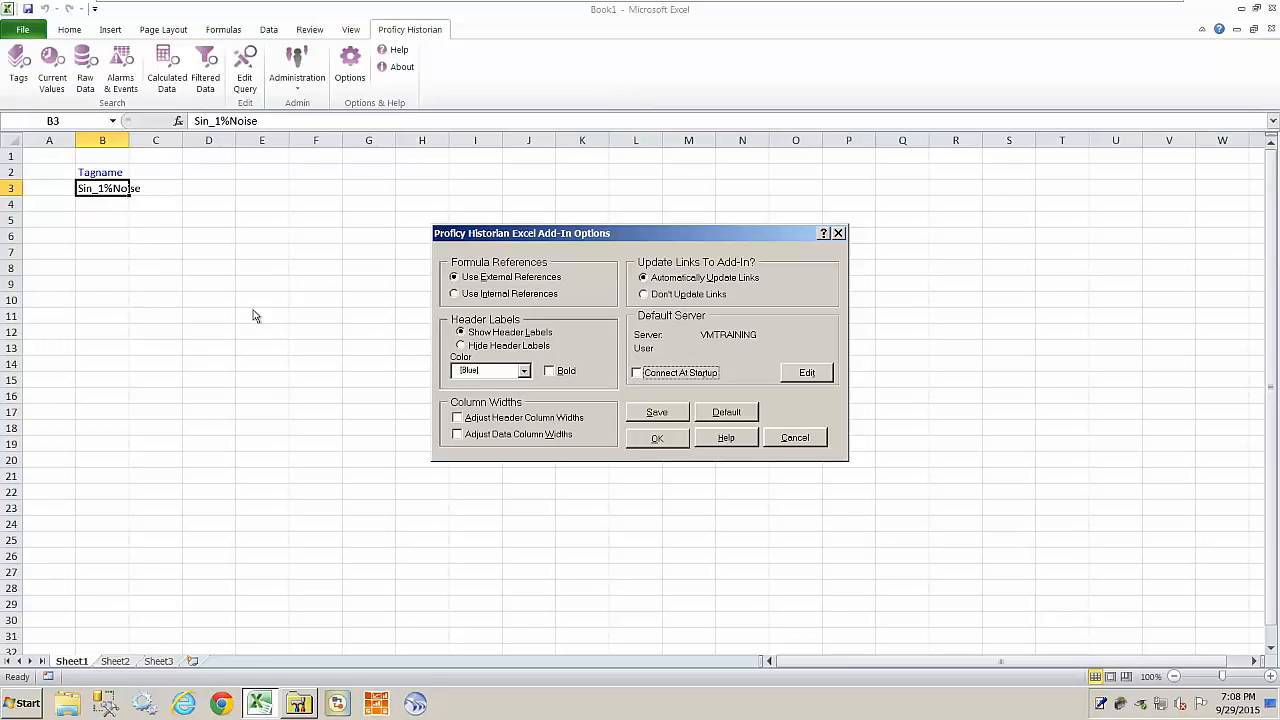
click(797, 438)
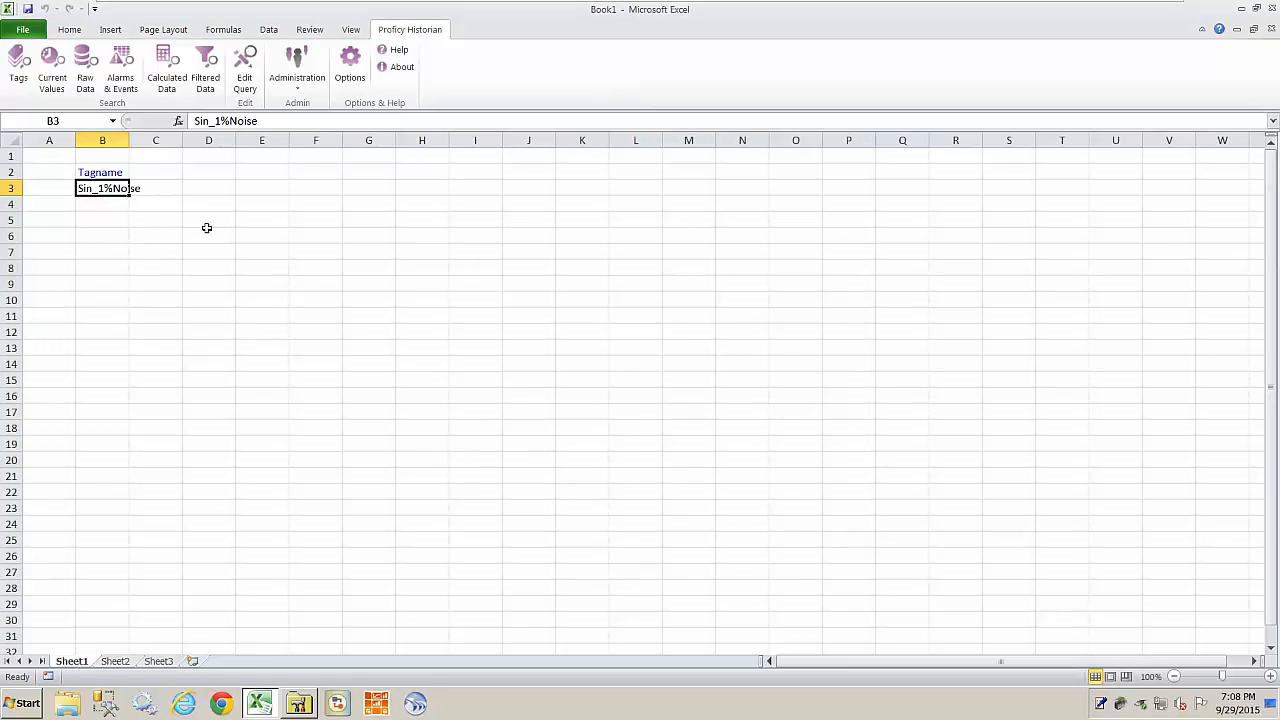
Auto-fit column B to its contents and inspect the Tagname header and the tag name beneath it.
double_click(128, 140)
click(183, 284)
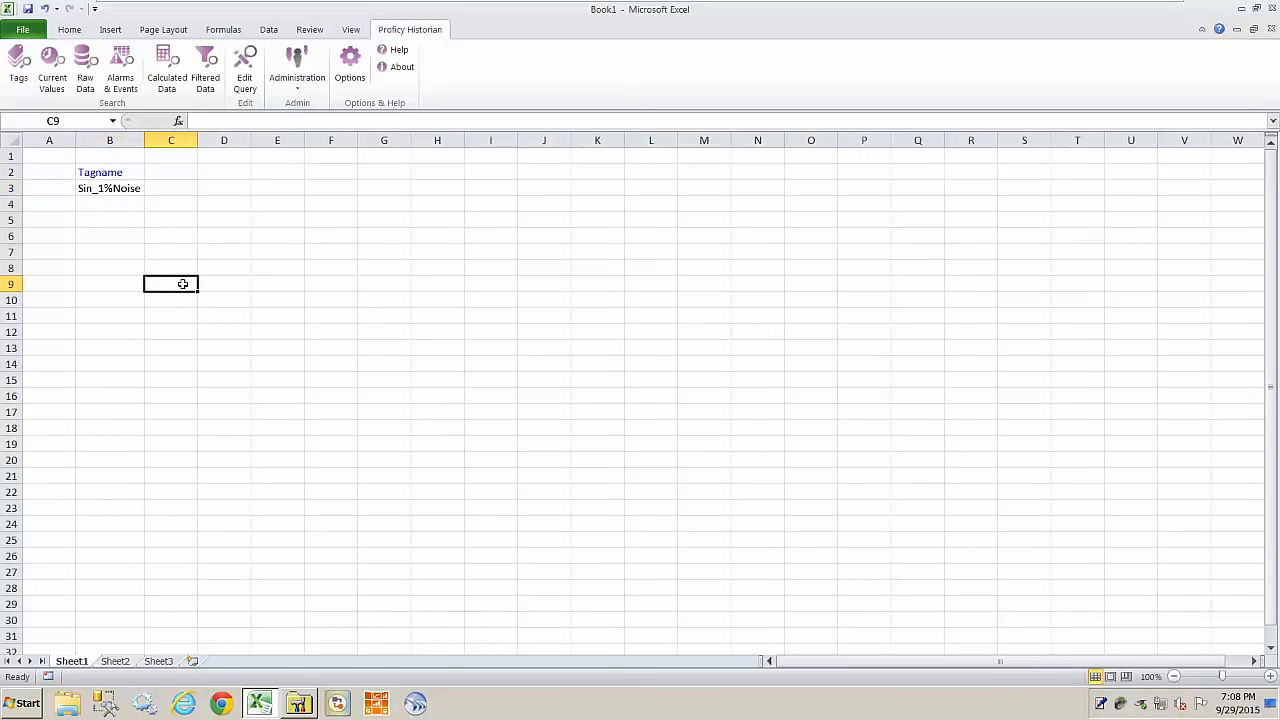
click(95, 188)
click(98, 172)
click(98, 190)
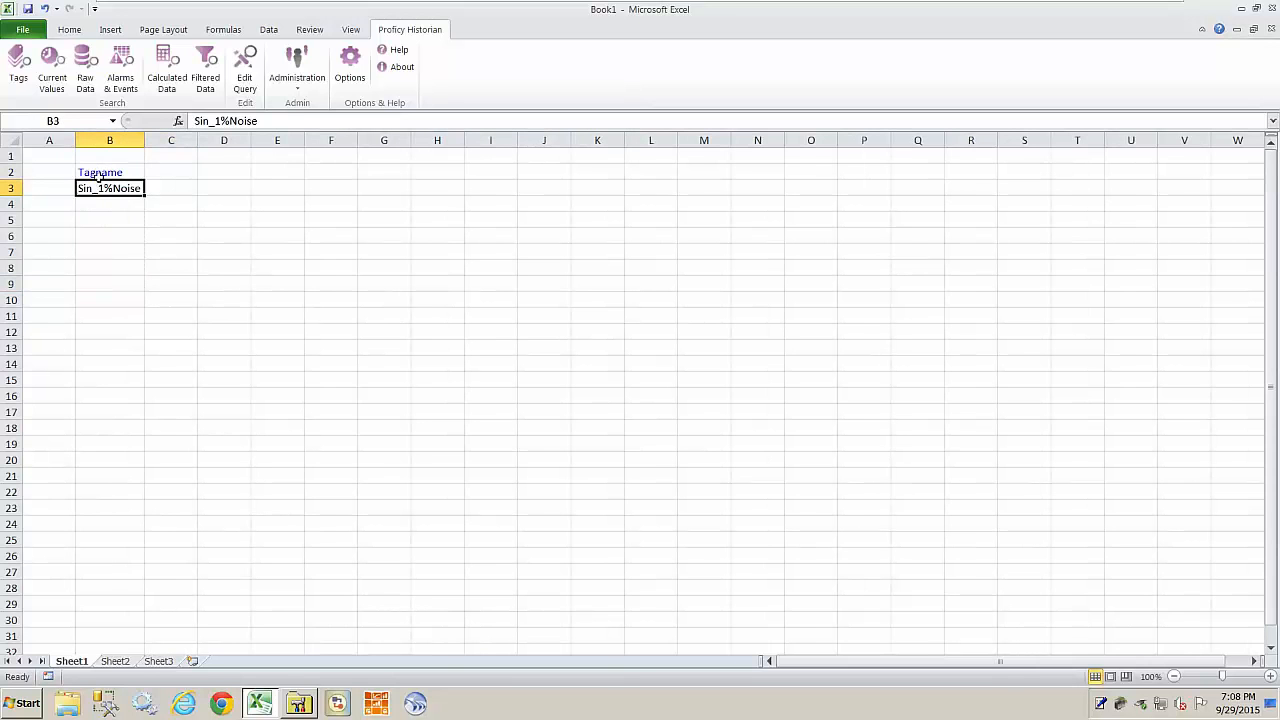
click(98, 172)
click(98, 184)
click(98, 174)
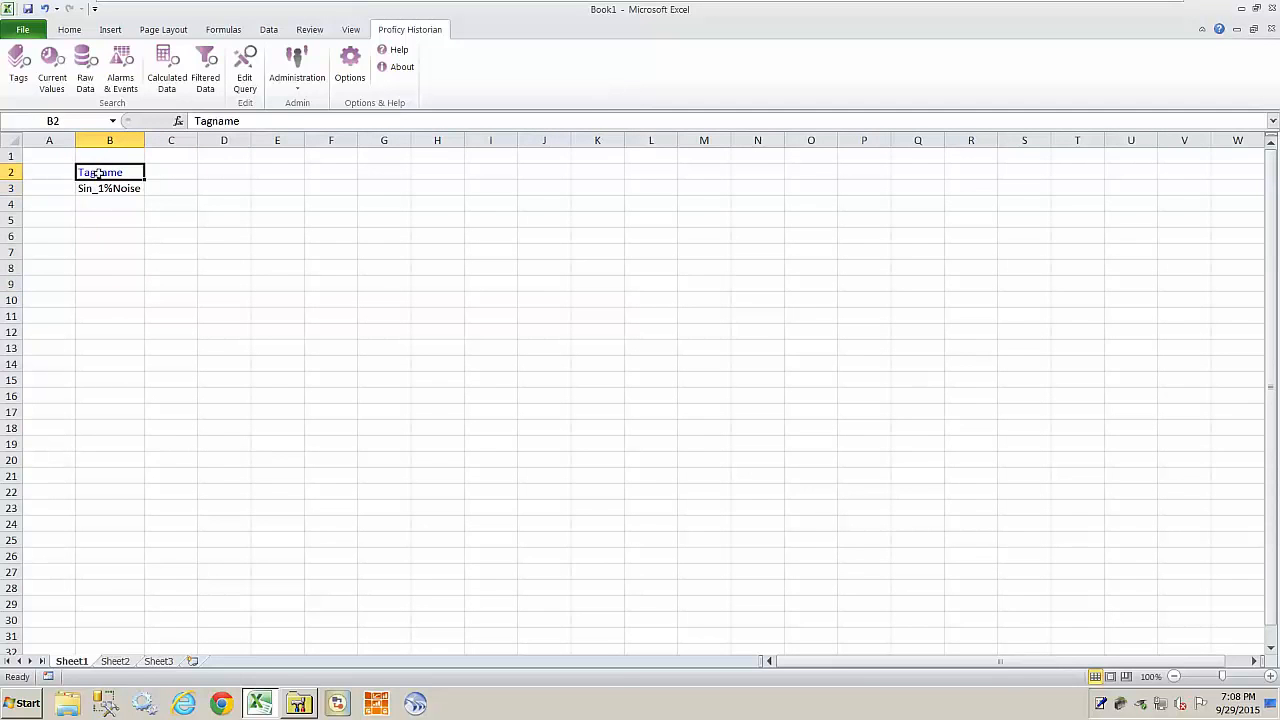
click(95, 188)
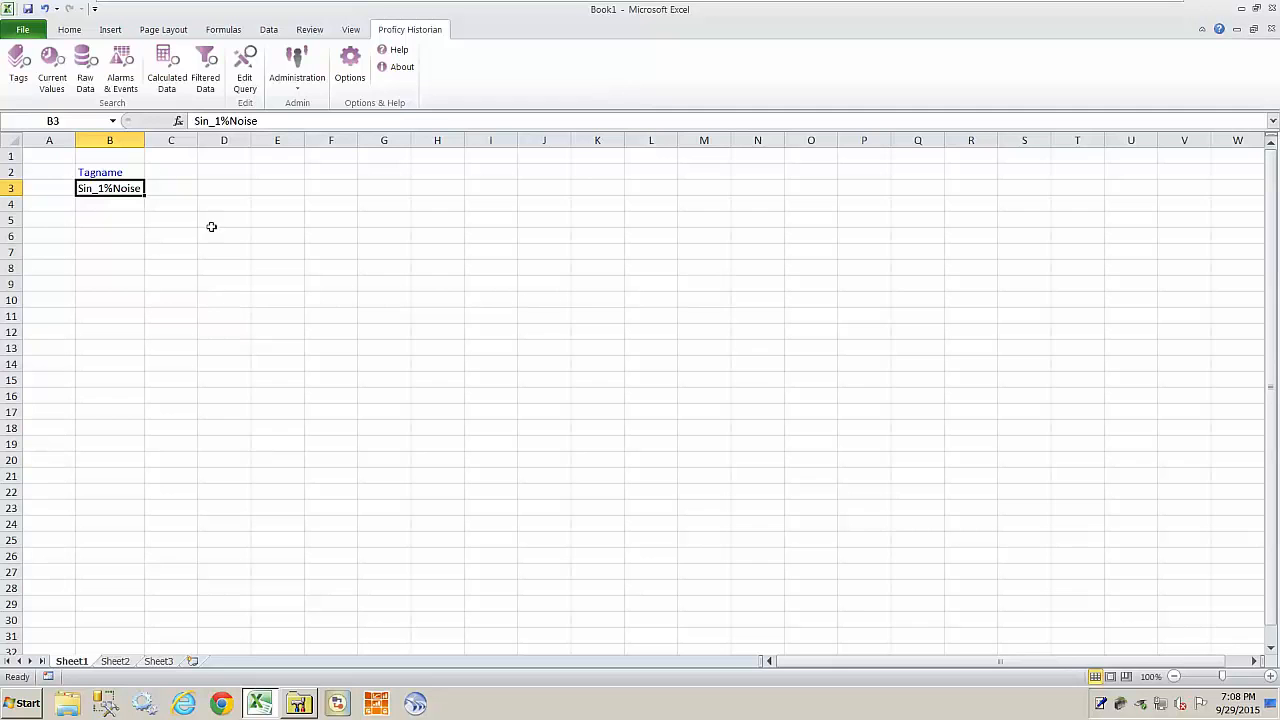
Start a current value query, agreeing to proceed despite possible overwriting, and enter Sin_1%Noise as the tag name.
click(51, 84)
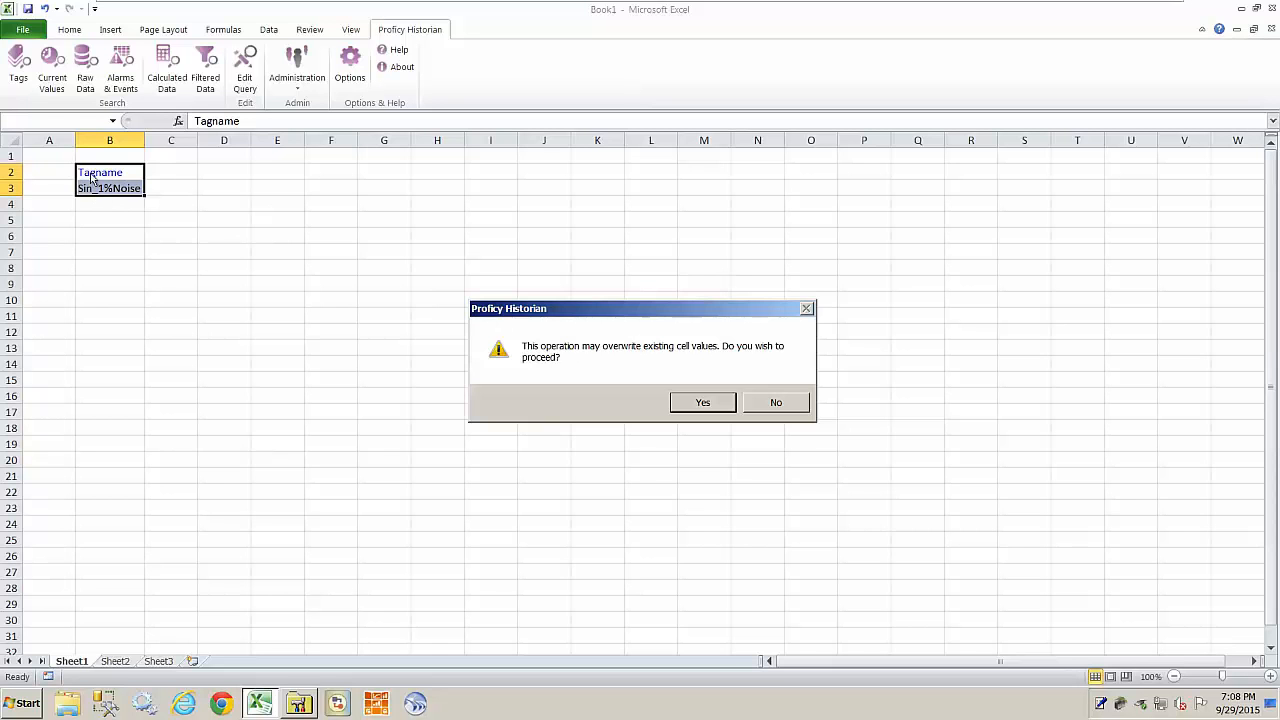
click(703, 402)
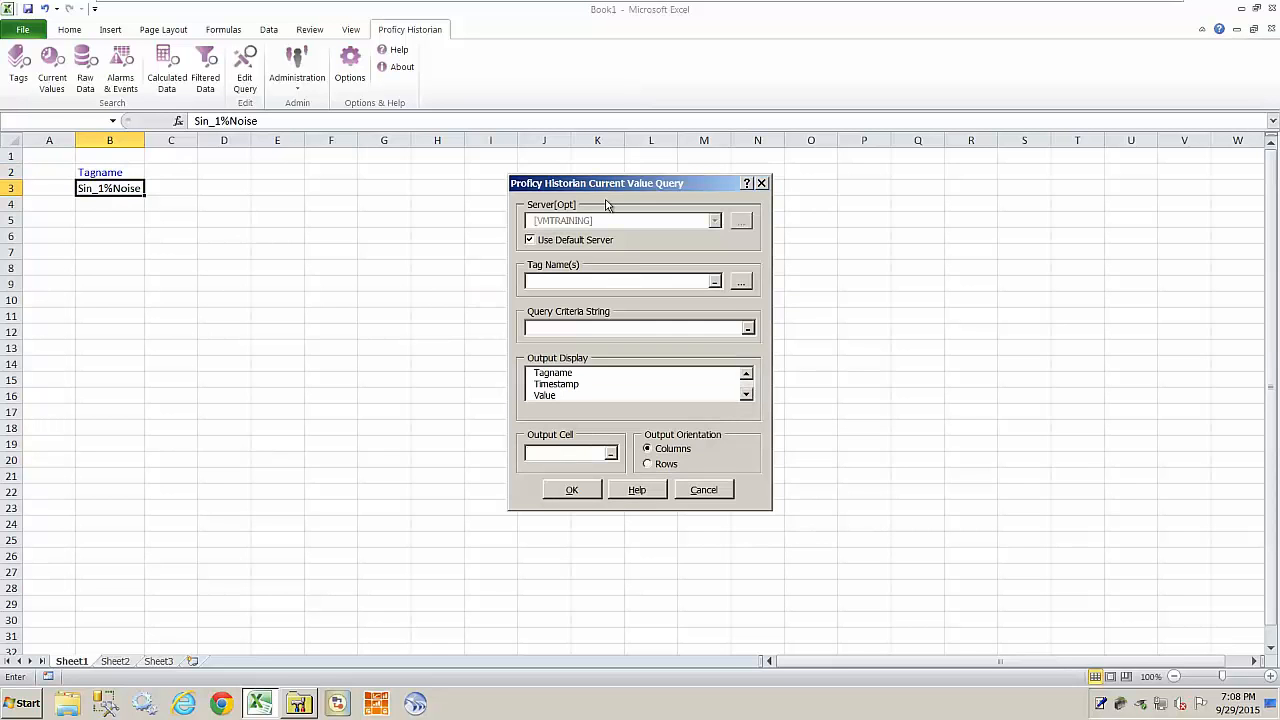
drag(605, 184, 590, 166)
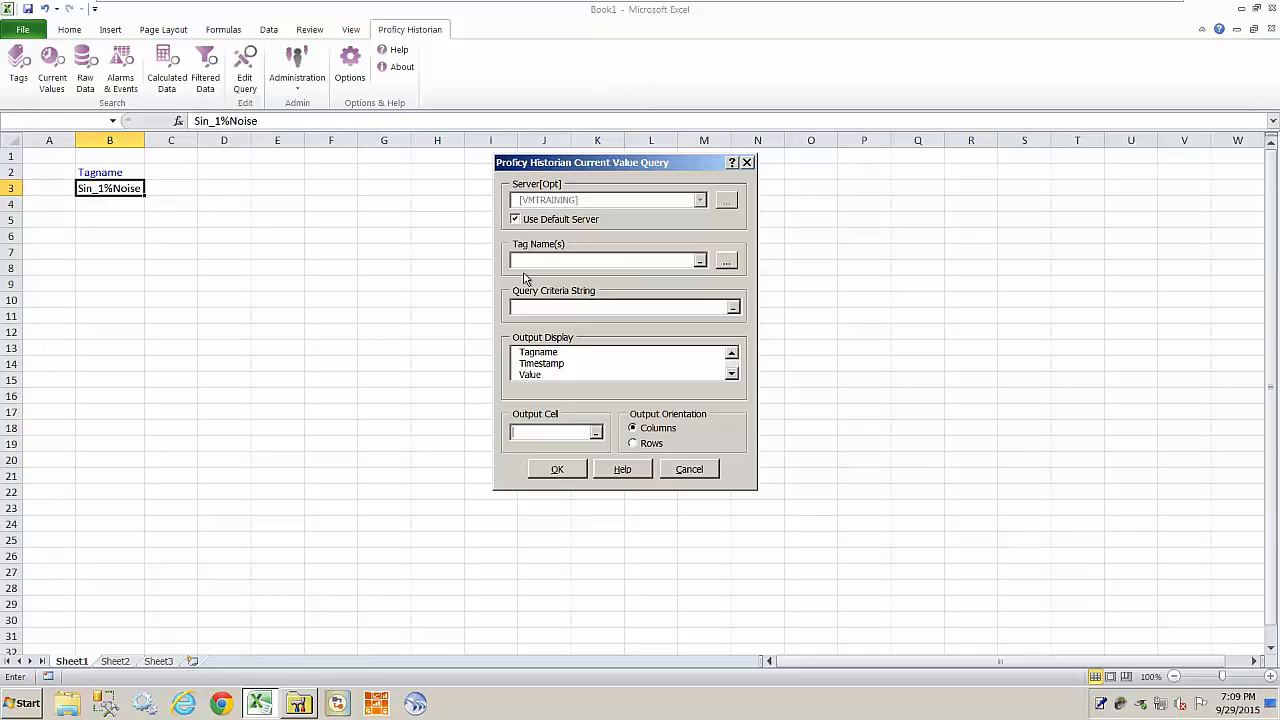
click(101, 188)
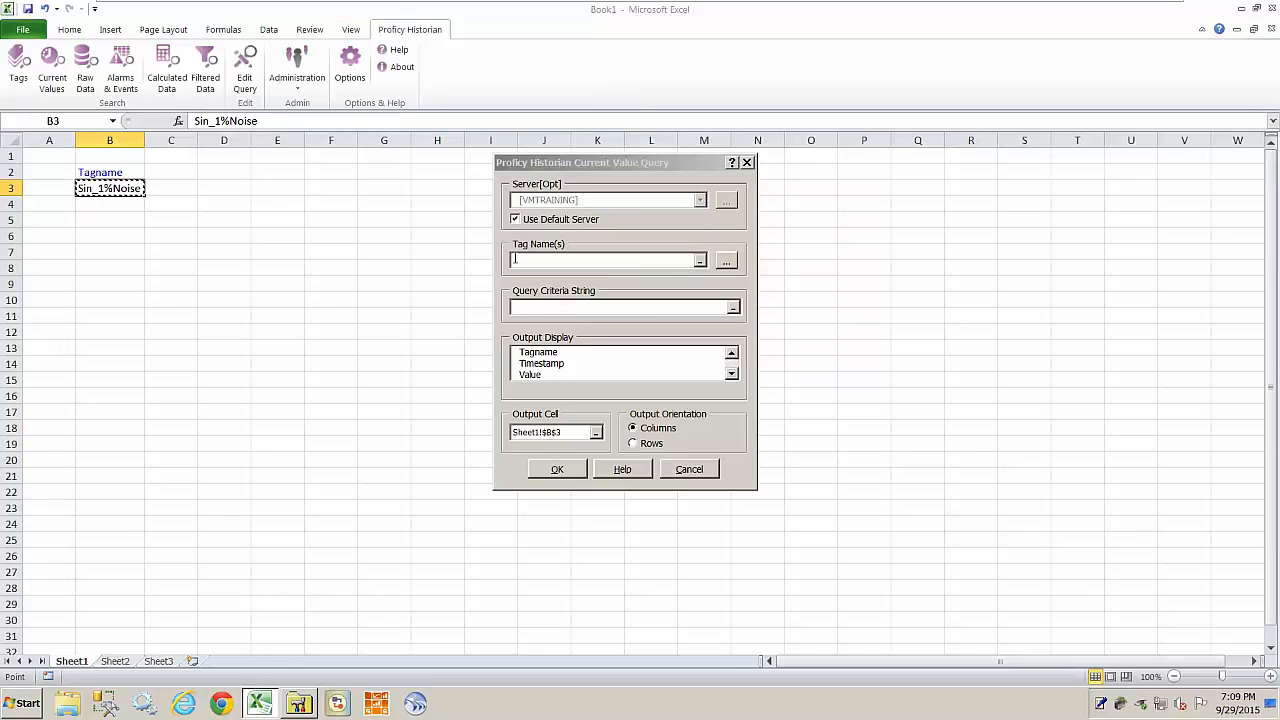
click(514, 259)
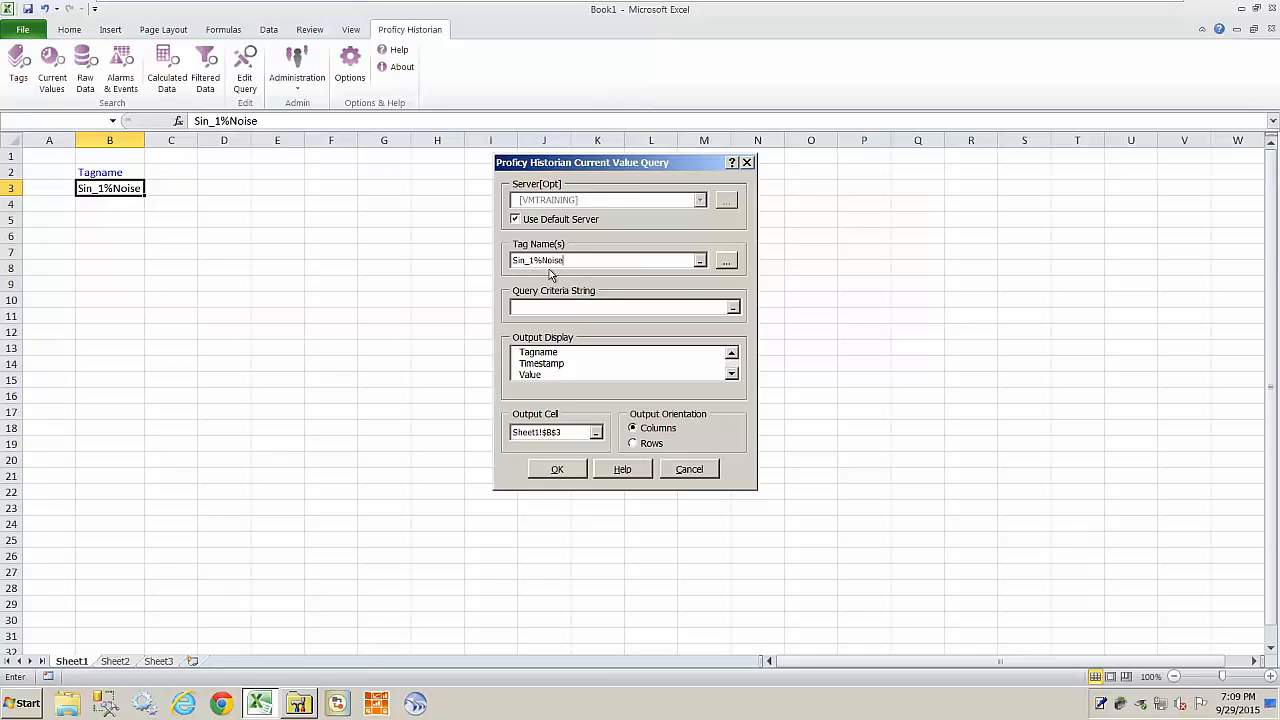
Replace the query's literal tag name with a reference to cell B3 on Sheet1.
drag(585, 260, 450, 260)
key(Delete)
click(700, 261)
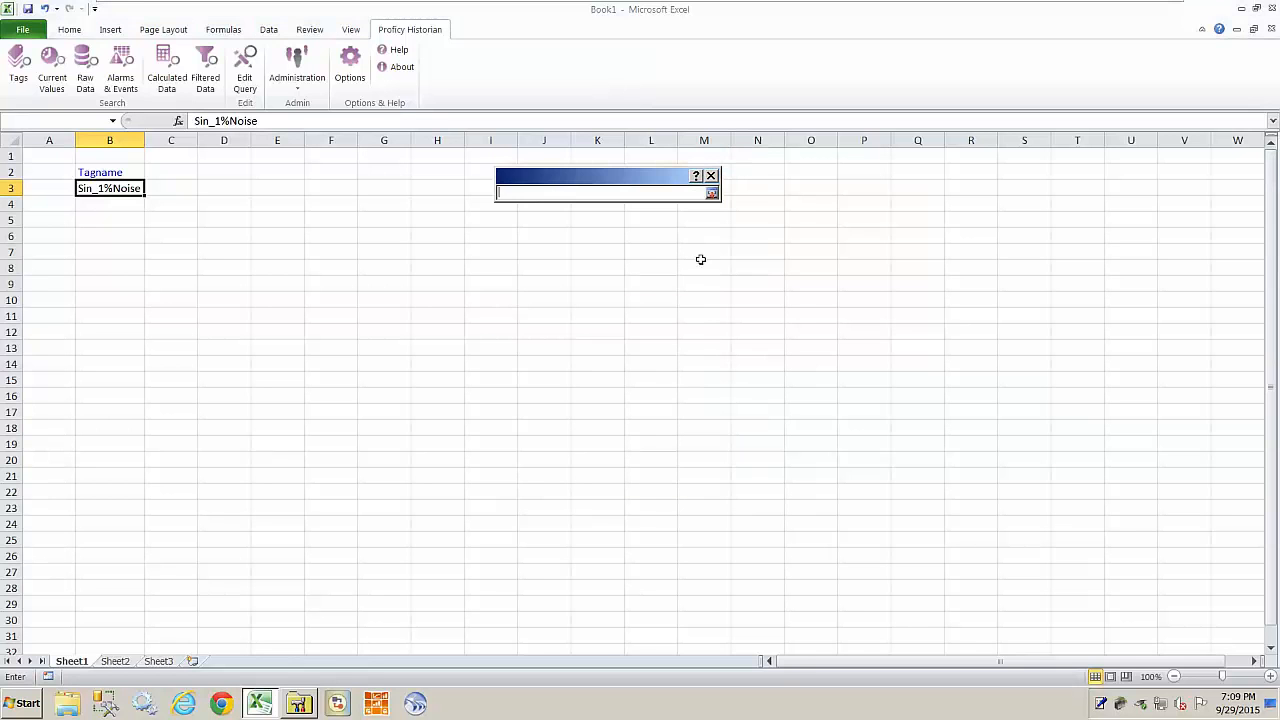
click(110, 190)
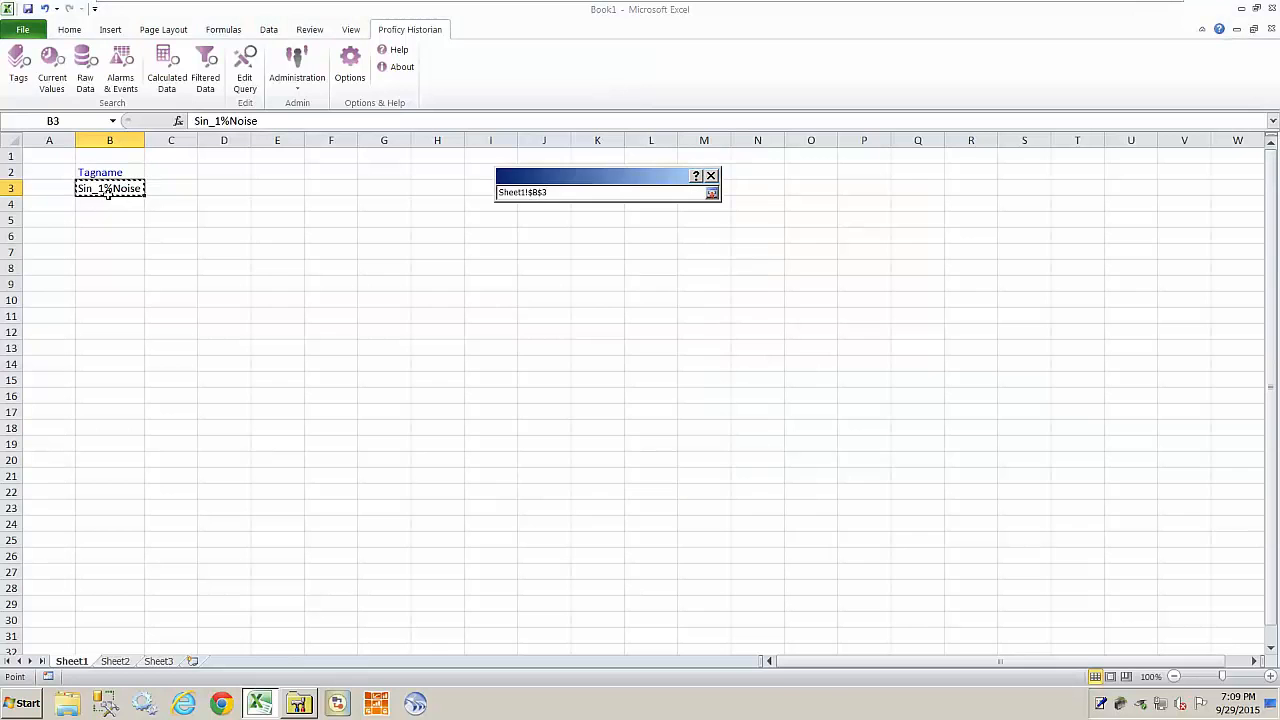
key(Return)
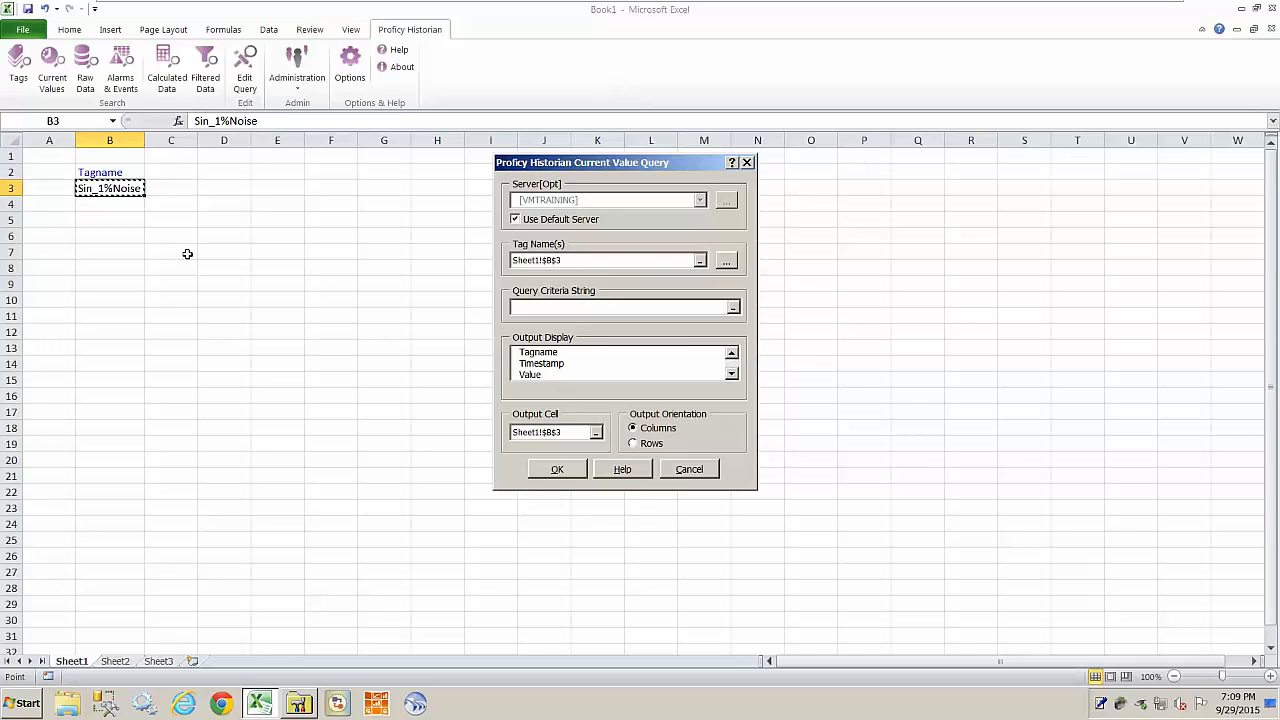
Choose Timestamp, Value and Quality as the output display of the current value query.
click(546, 364)
shift+click(545, 376)
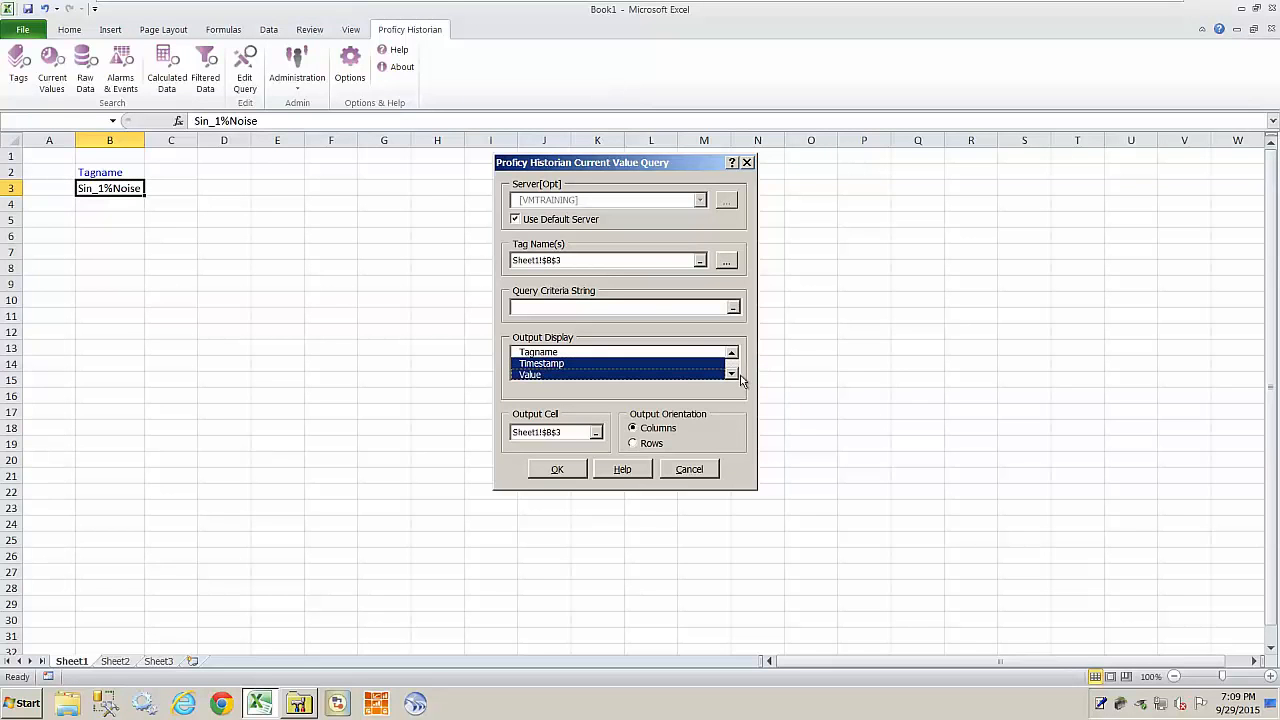
click(731, 373)
shift+click(560, 377)
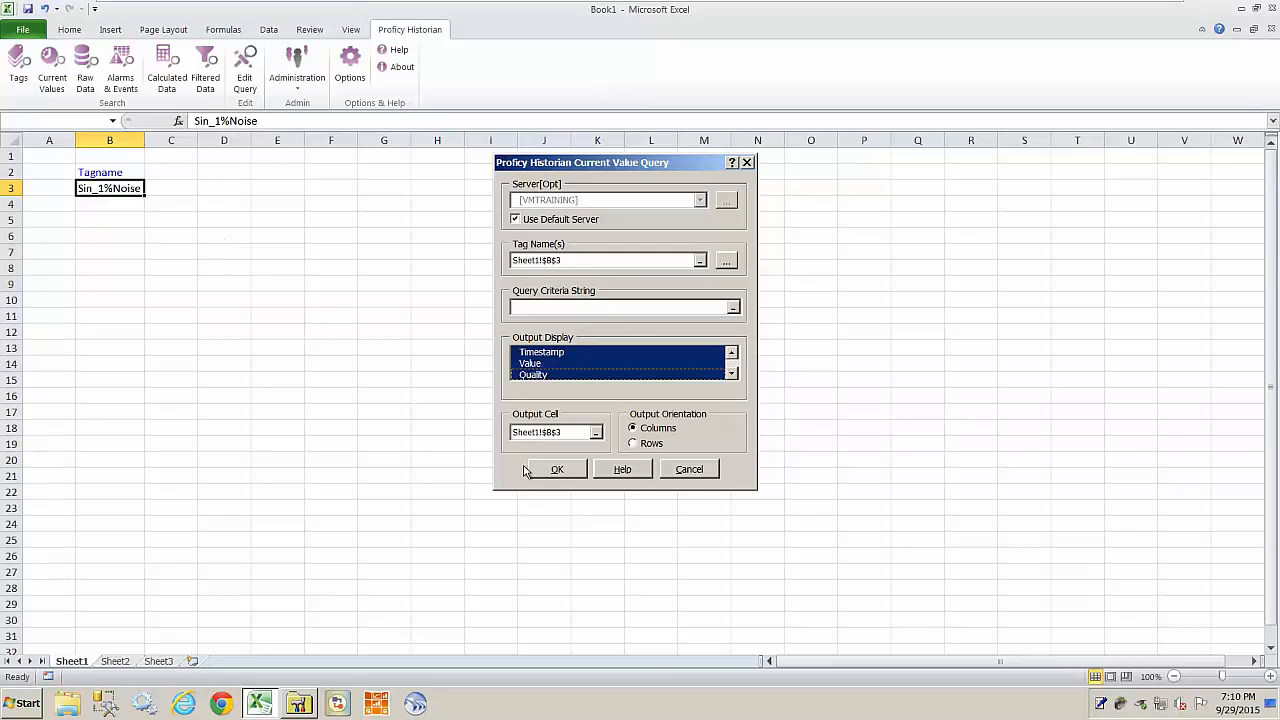
Set the query's output cell to C3 on Sheet1 and run the current value query.
click(596, 433)
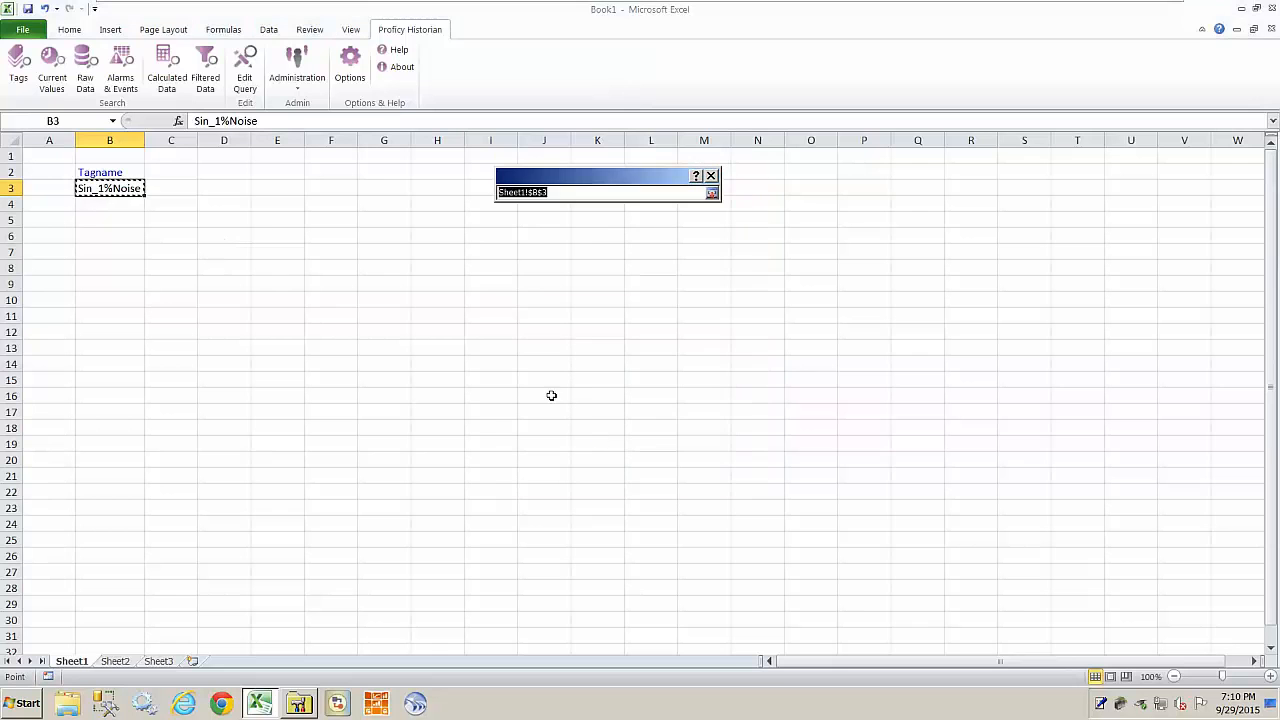
click(182, 190)
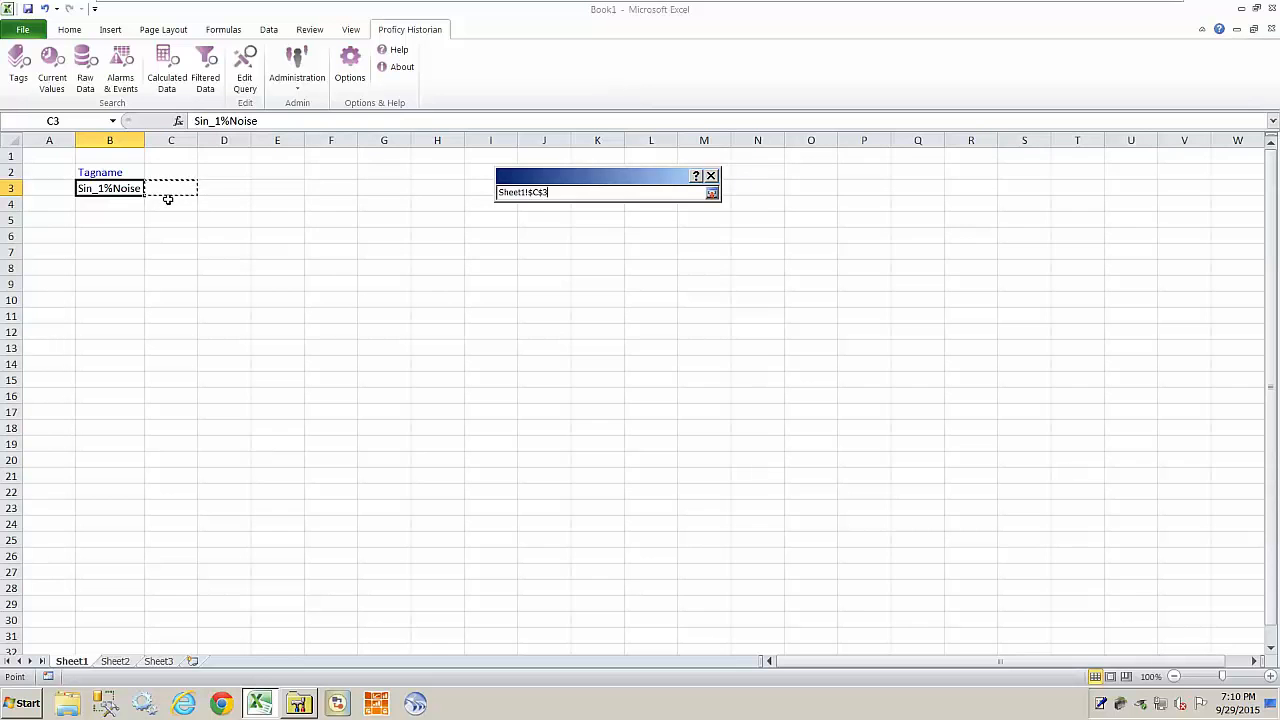
key(Return)
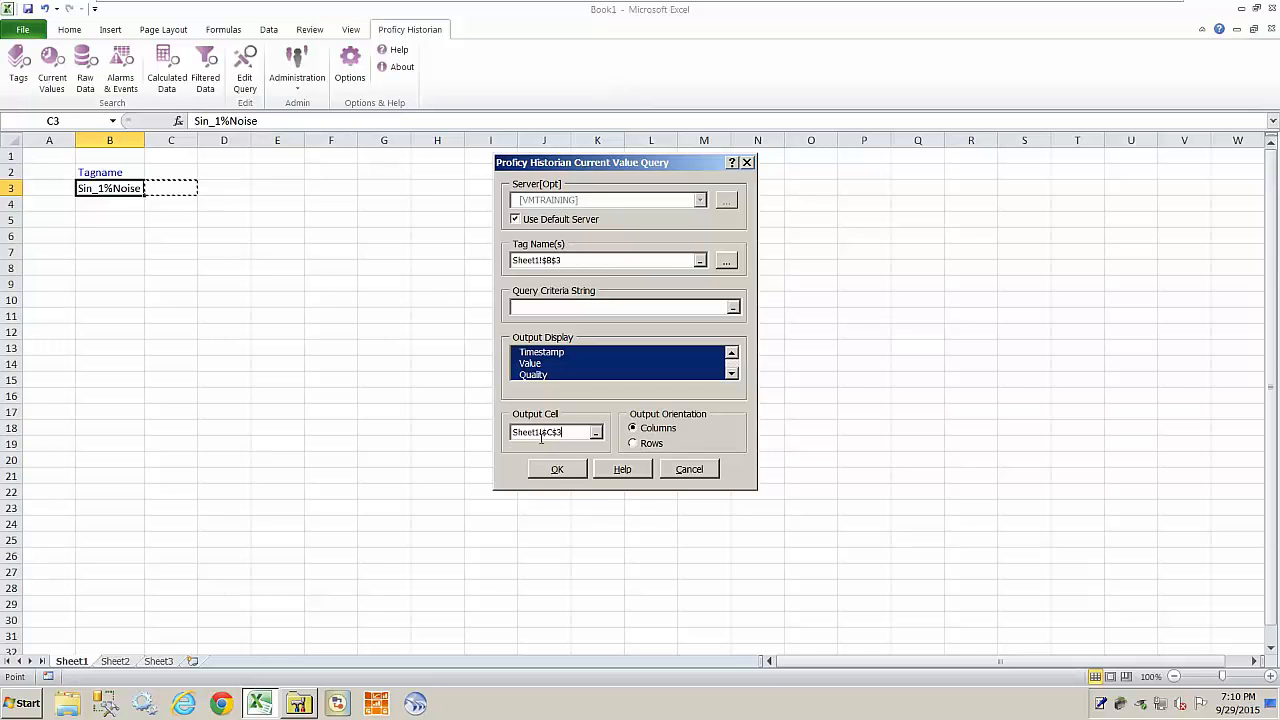
click(560, 470)
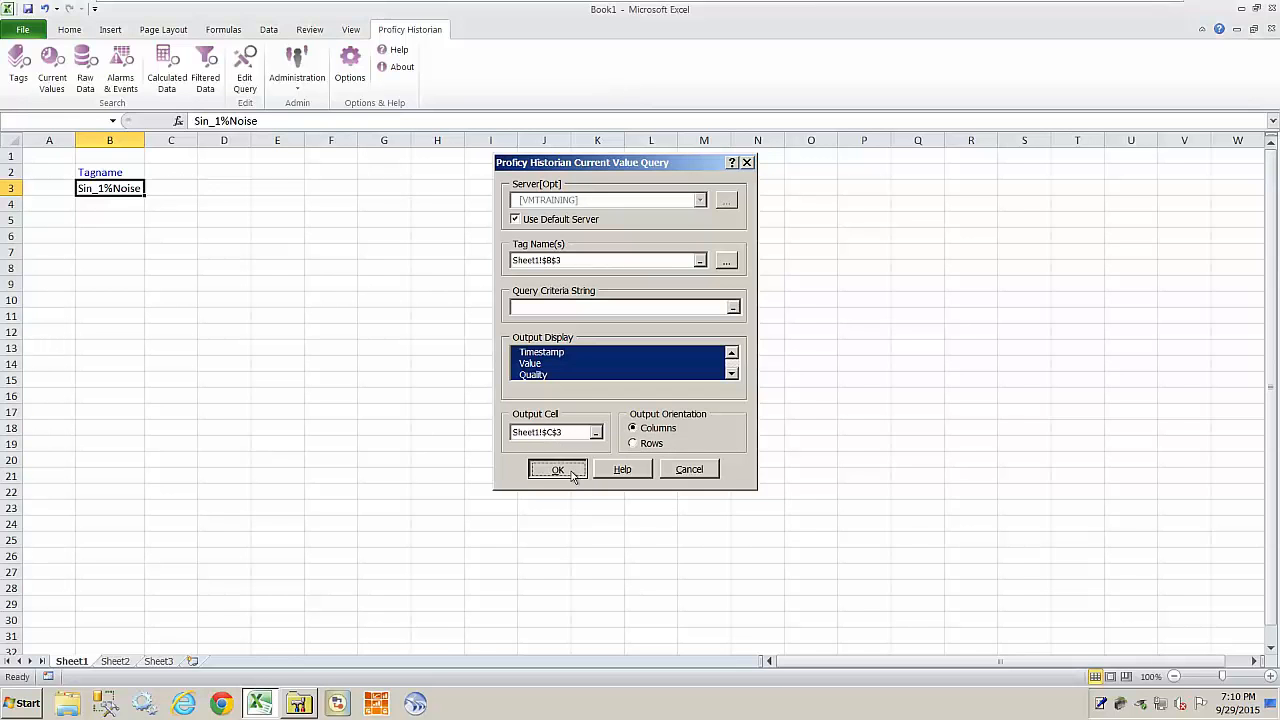
click(342, 220)
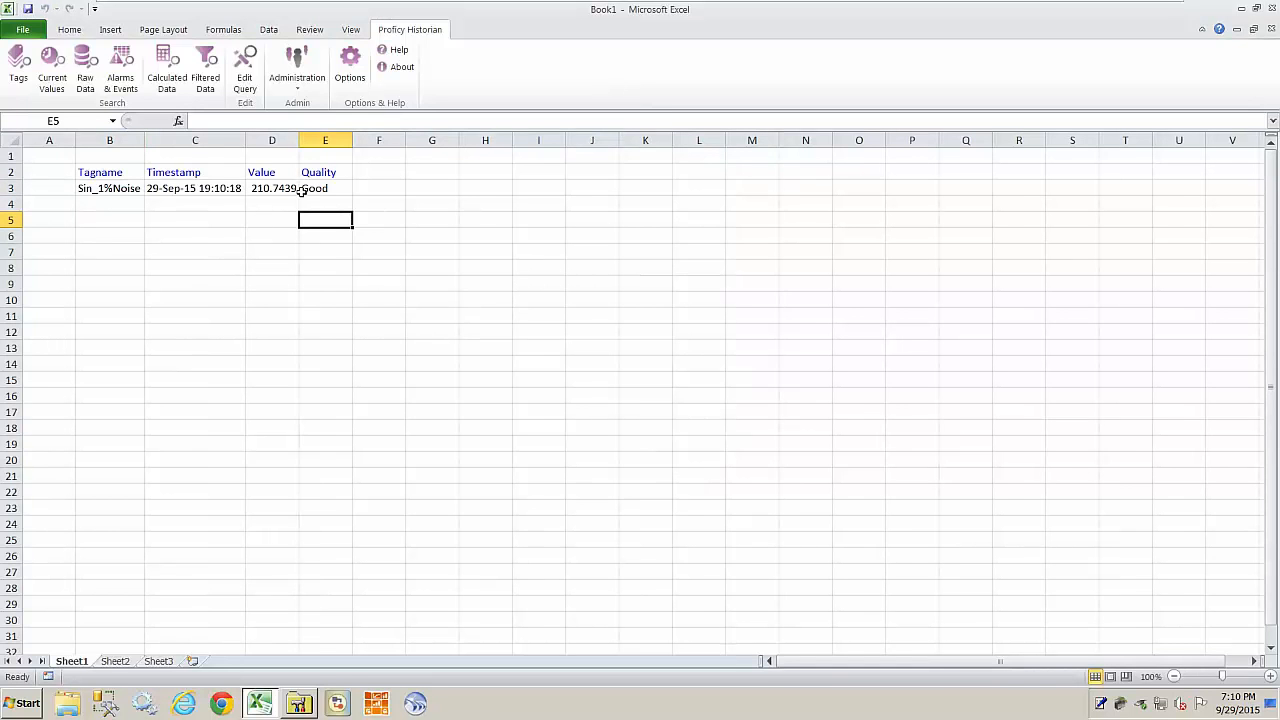
Center the Timestamp, Value and Quality headings in C2:E2 and the query results in C3:E3.
click(240, 172)
drag(240, 172, 302, 173)
click(69, 29)
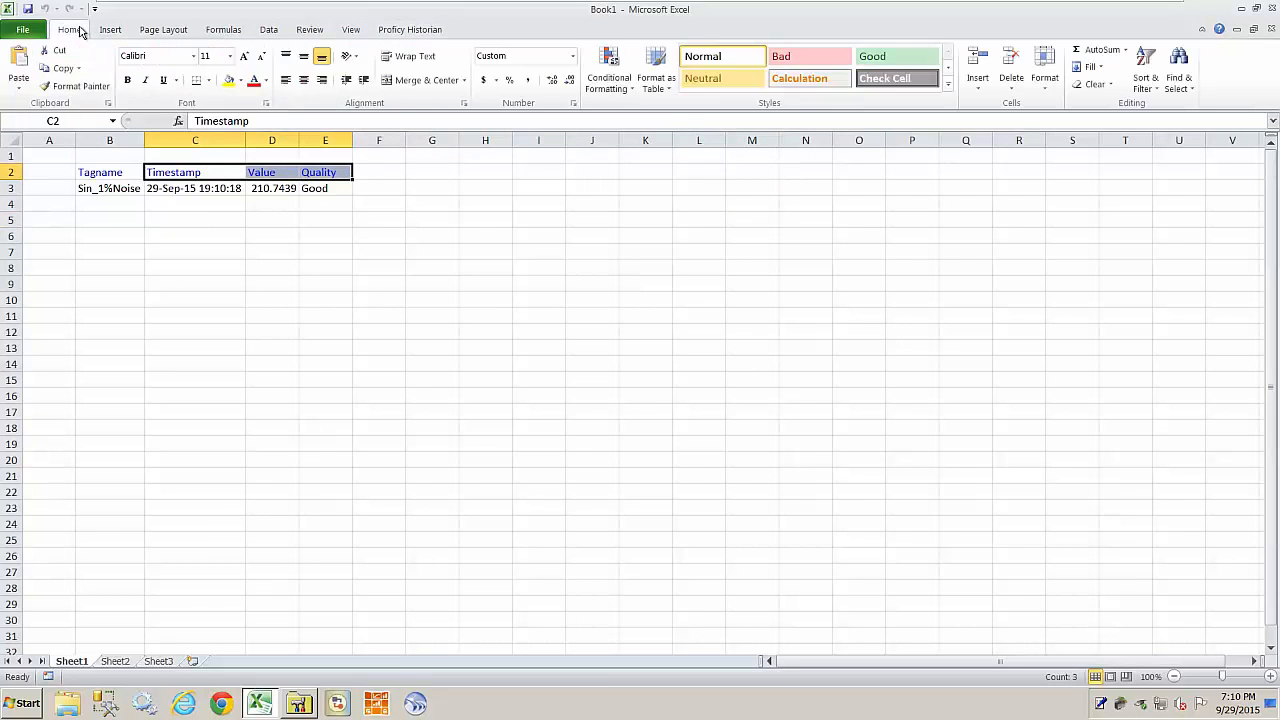
click(303, 80)
click(320, 250)
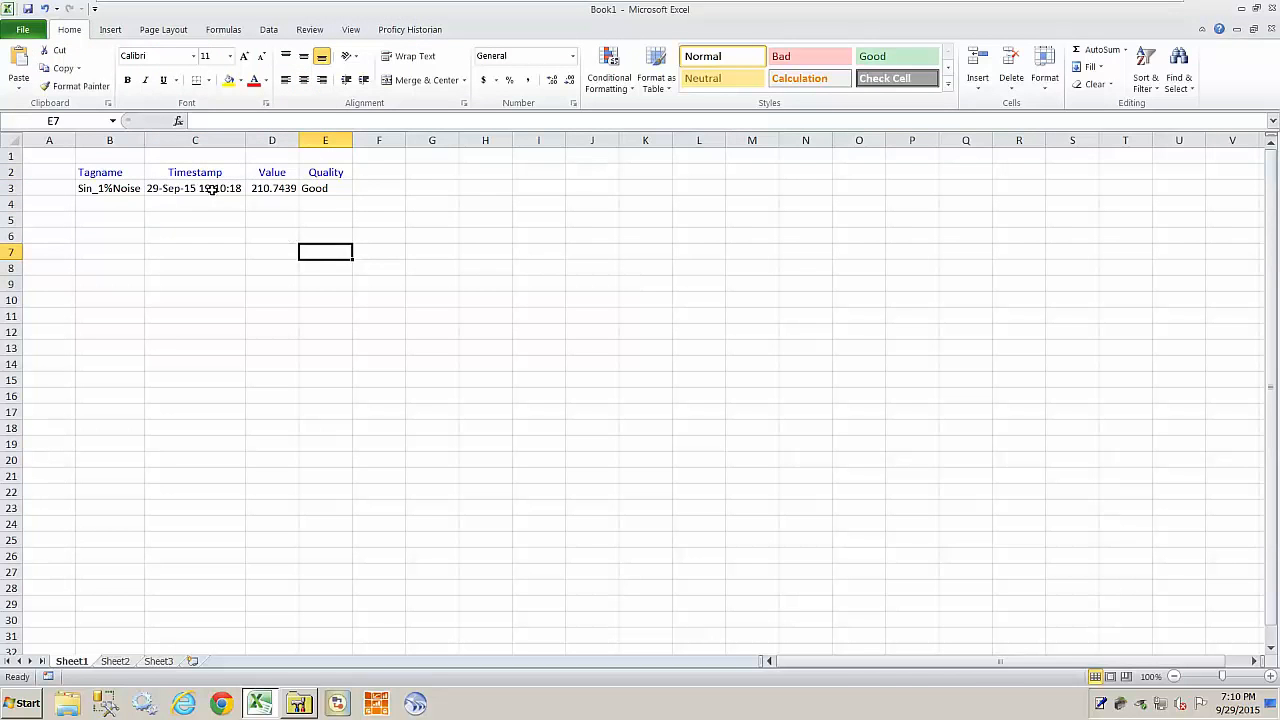
drag(212, 190, 310, 193)
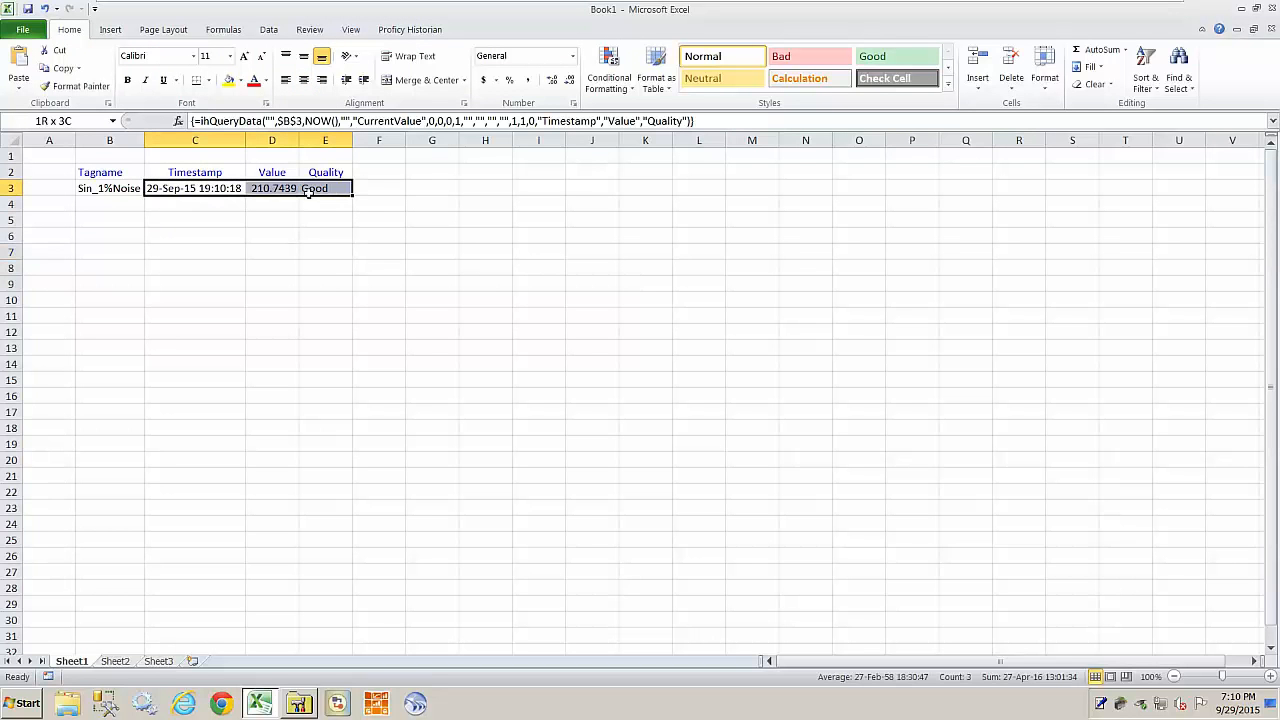
click(303, 80)
click(317, 286)
Reduce the displayed precision of the value in cell D3 to two decimal places.
click(272, 190)
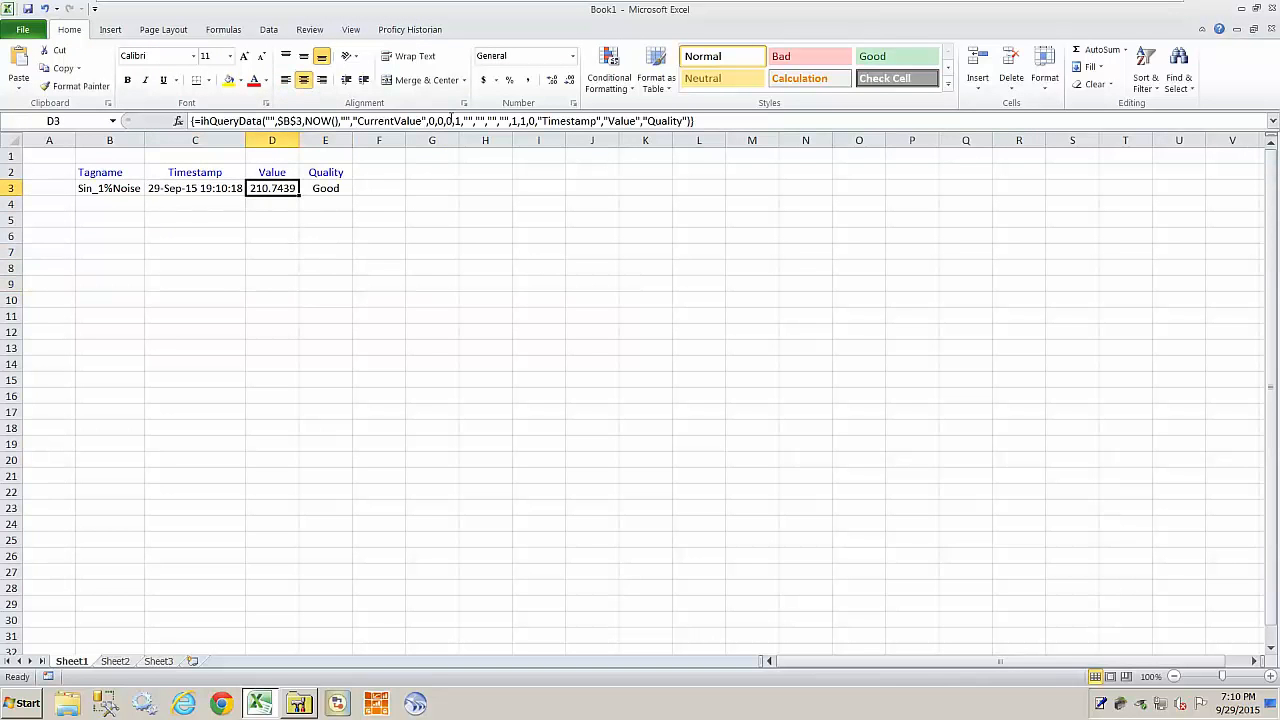
click(534, 82)
click(534, 82)
click(454, 266)
click(303, 271)
click(229, 218)
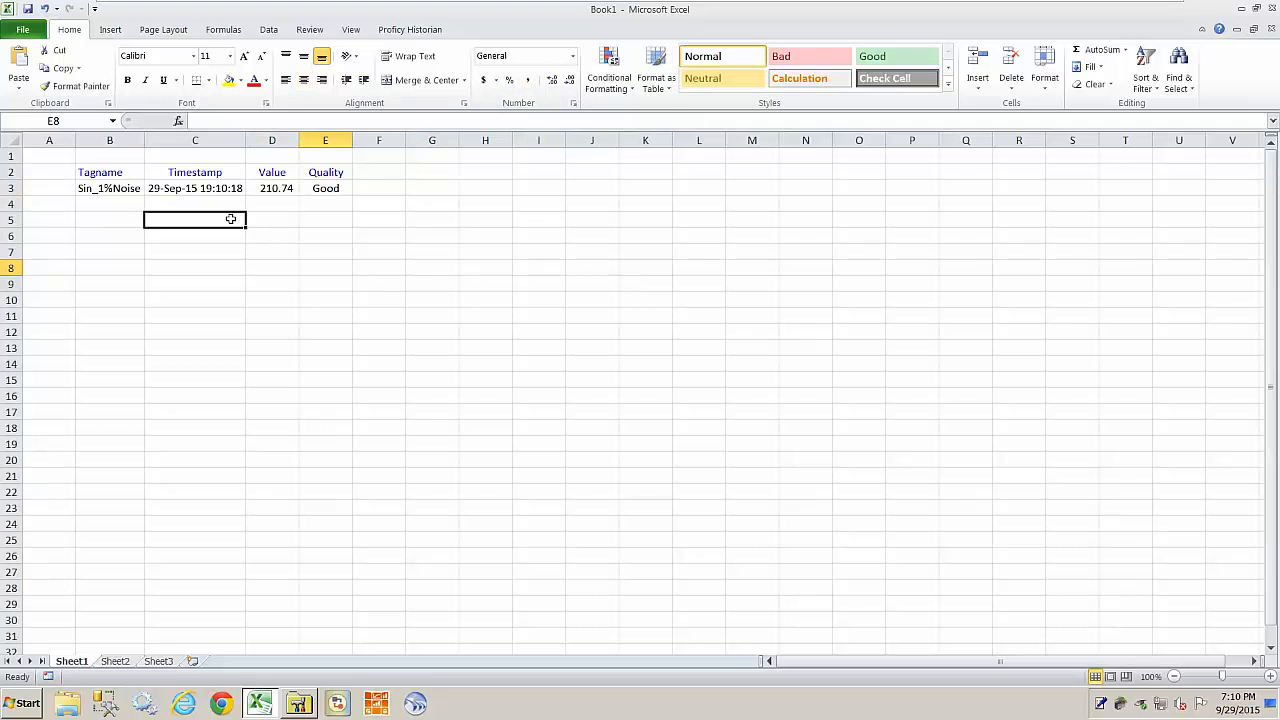
click(340, 214)
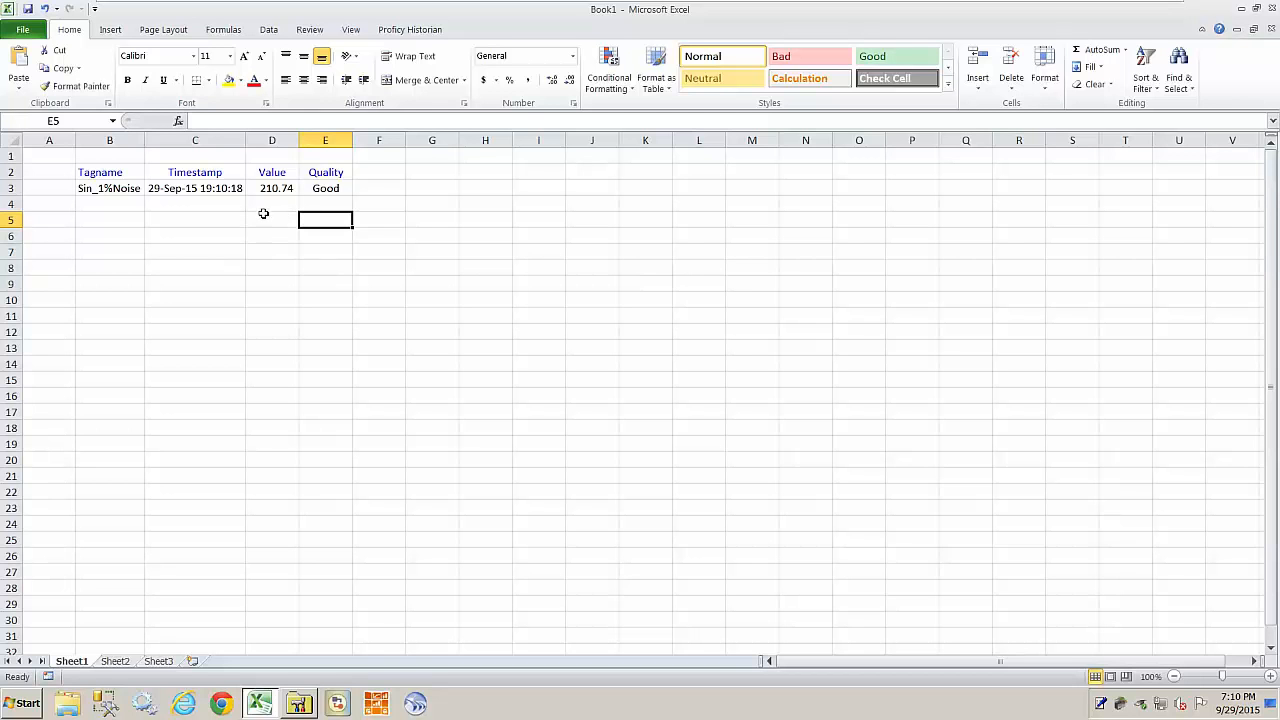
click(398, 200)
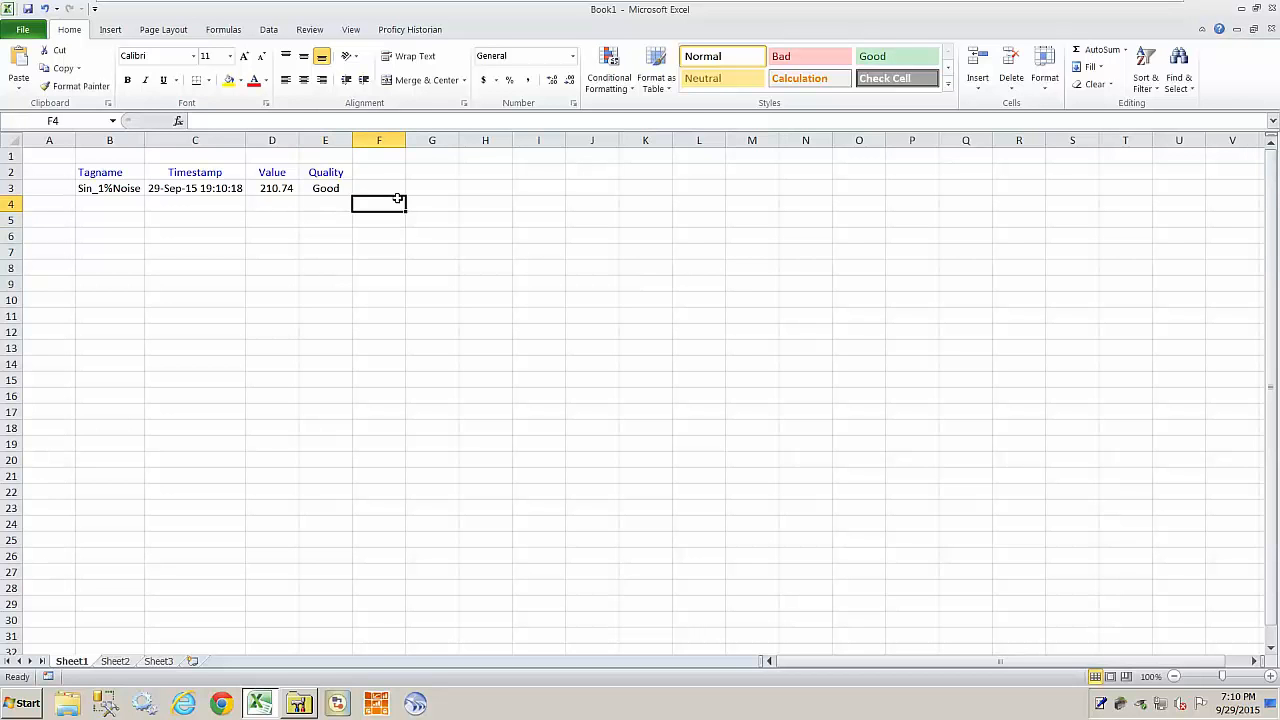
Examine the current value query's array formula across the Timestamp, Value and Quality cells C3, D3 and E3.
click(226, 189)
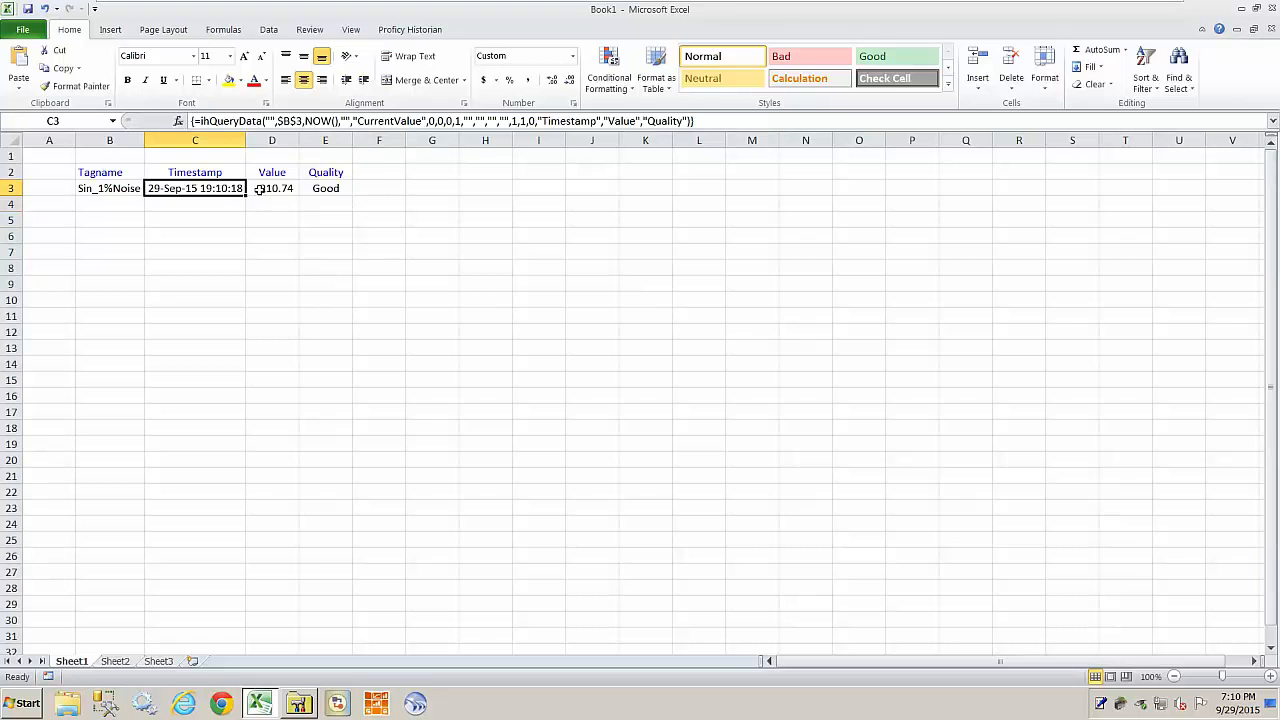
click(278, 190)
click(310, 190)
click(278, 188)
click(232, 189)
click(234, 255)
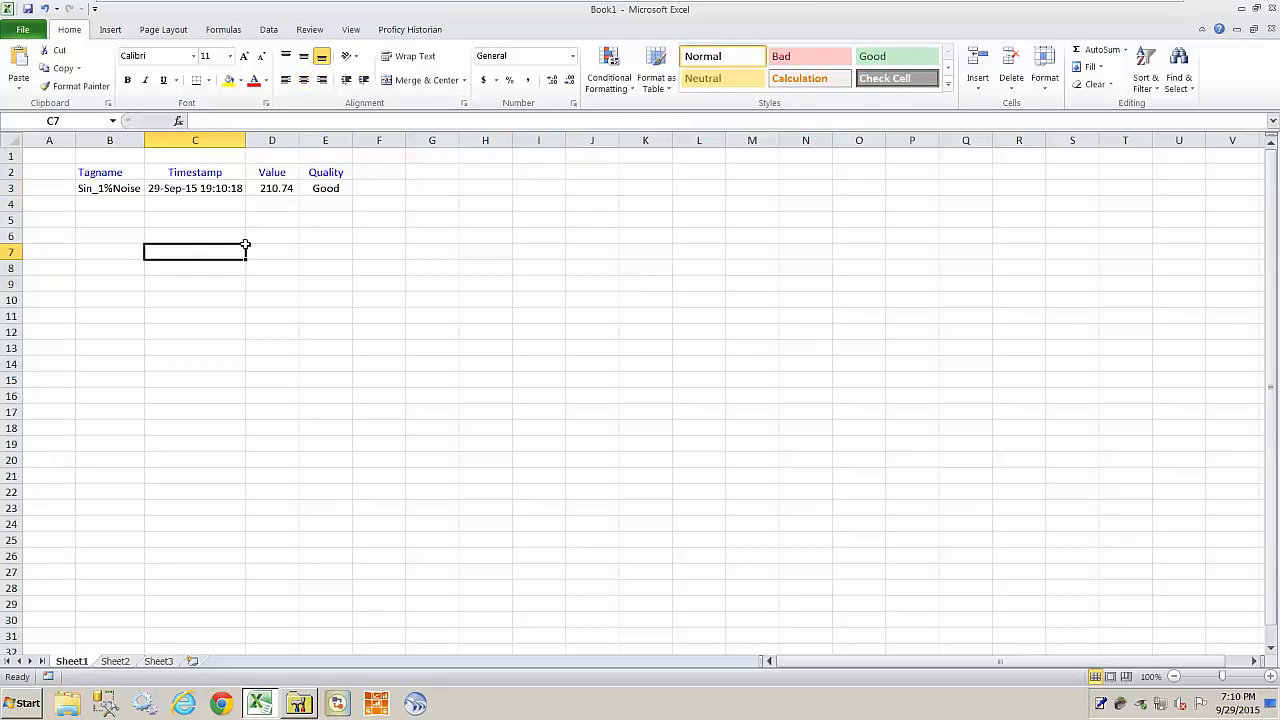
click(261, 234)
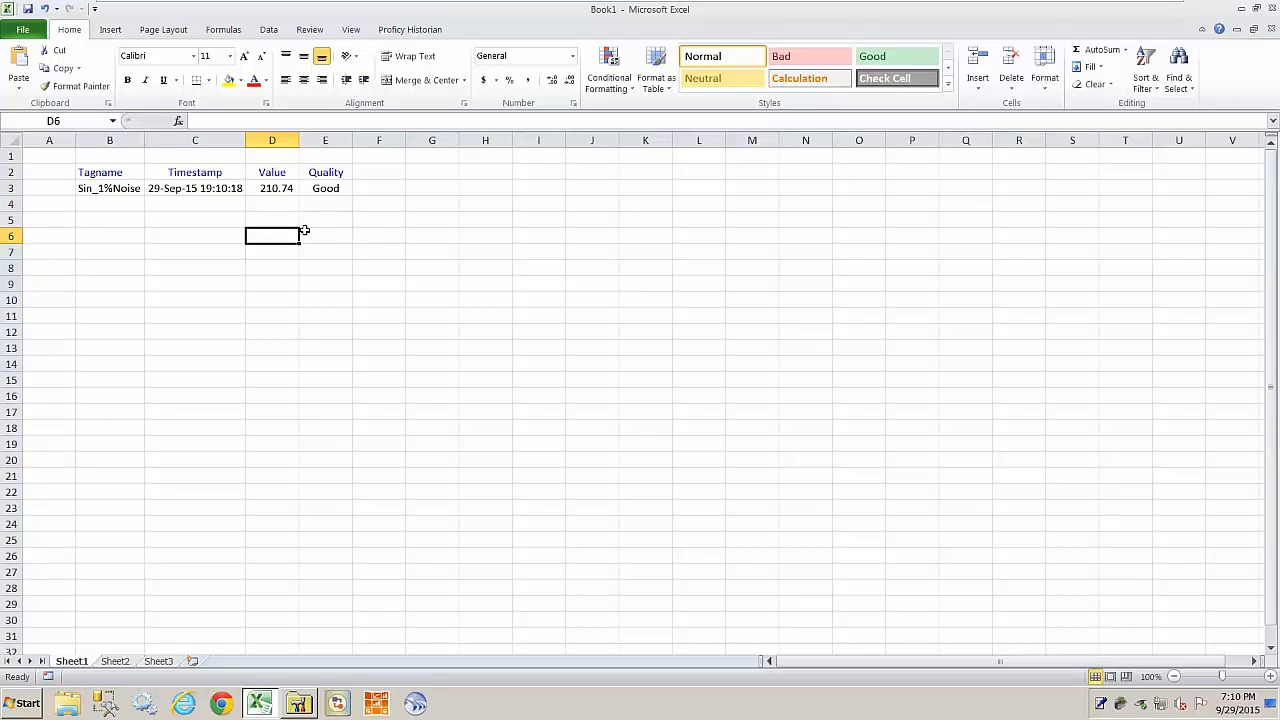
click(186, 188)
click(275, 189)
click(325, 189)
click(264, 192)
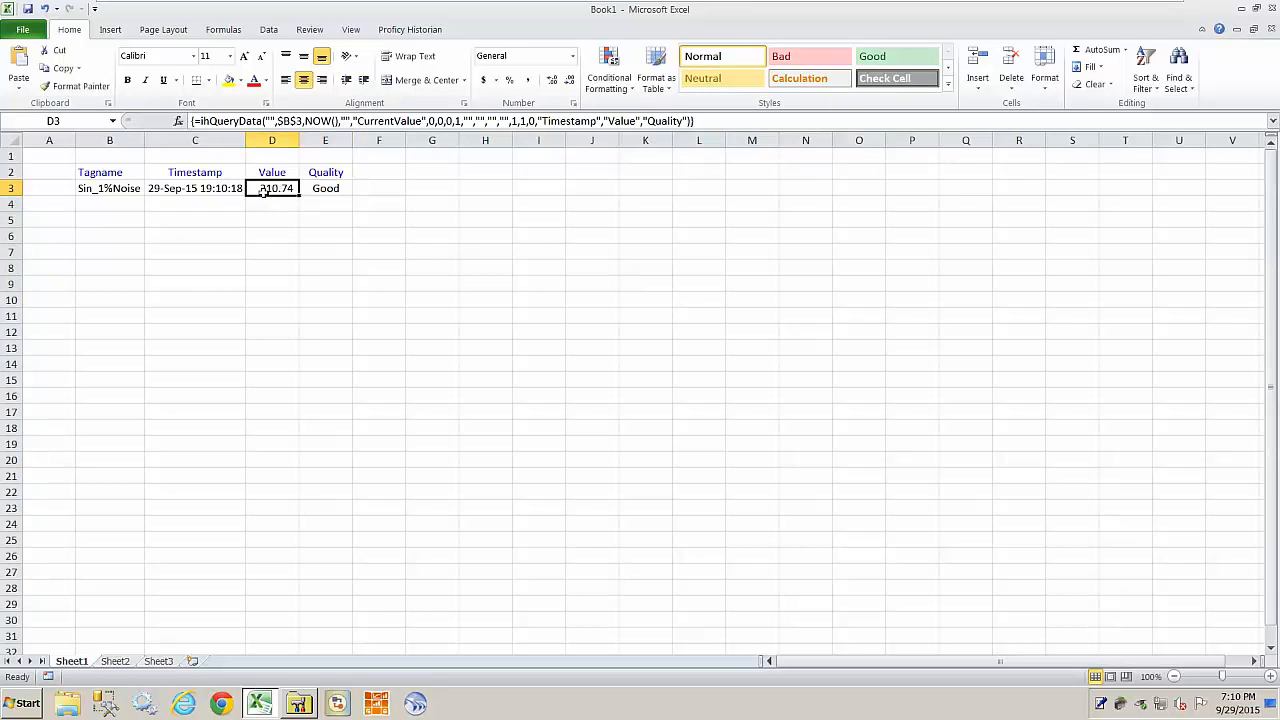
click(200, 188)
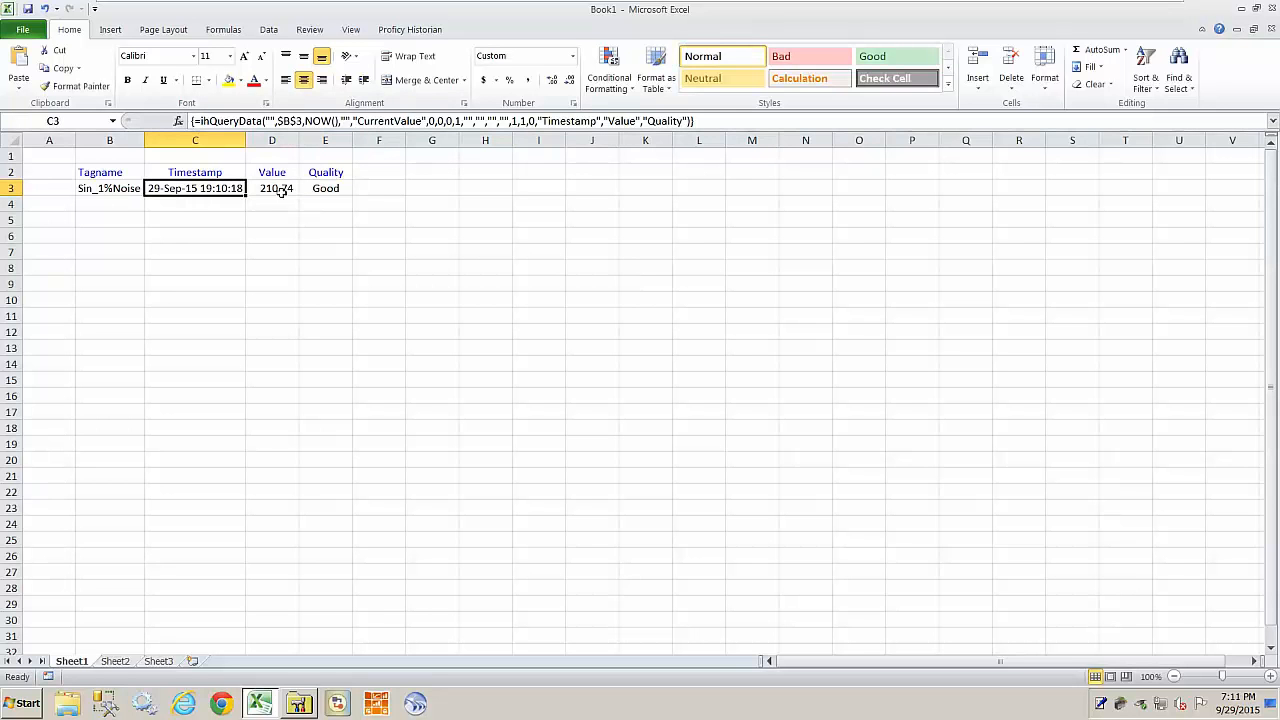
click(279, 188)
click(325, 188)
click(272, 188)
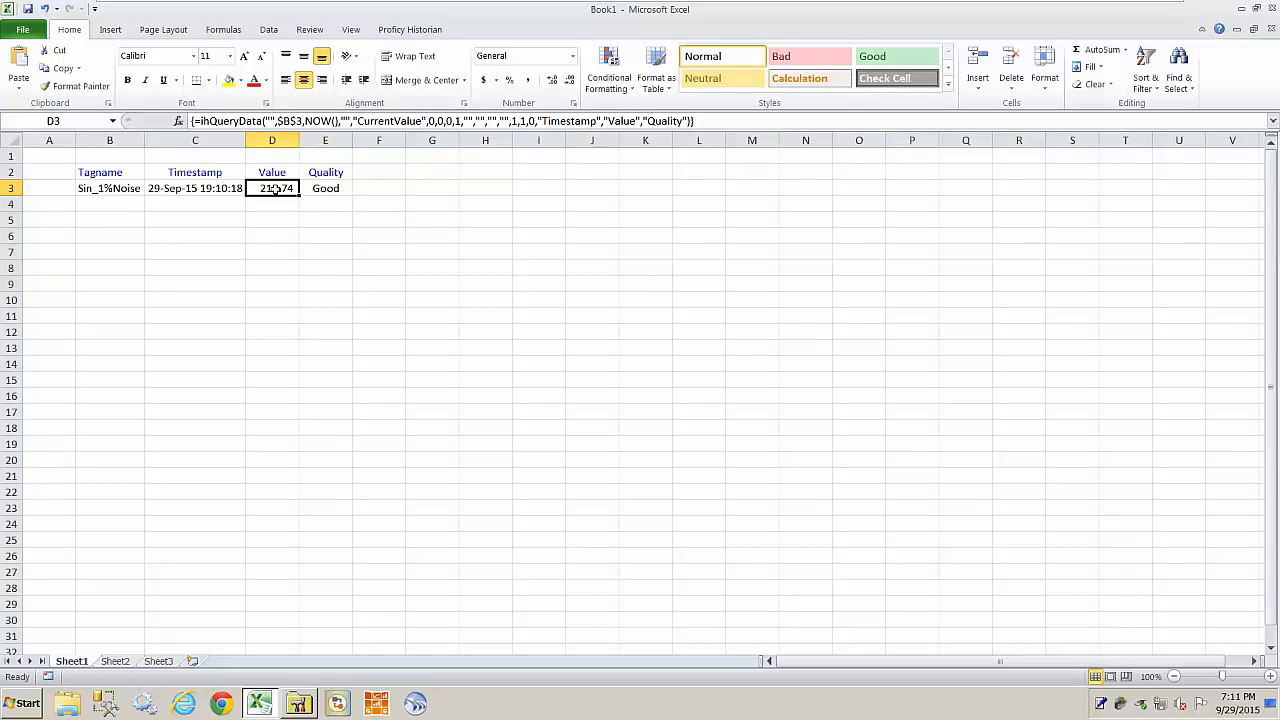
click(216, 190)
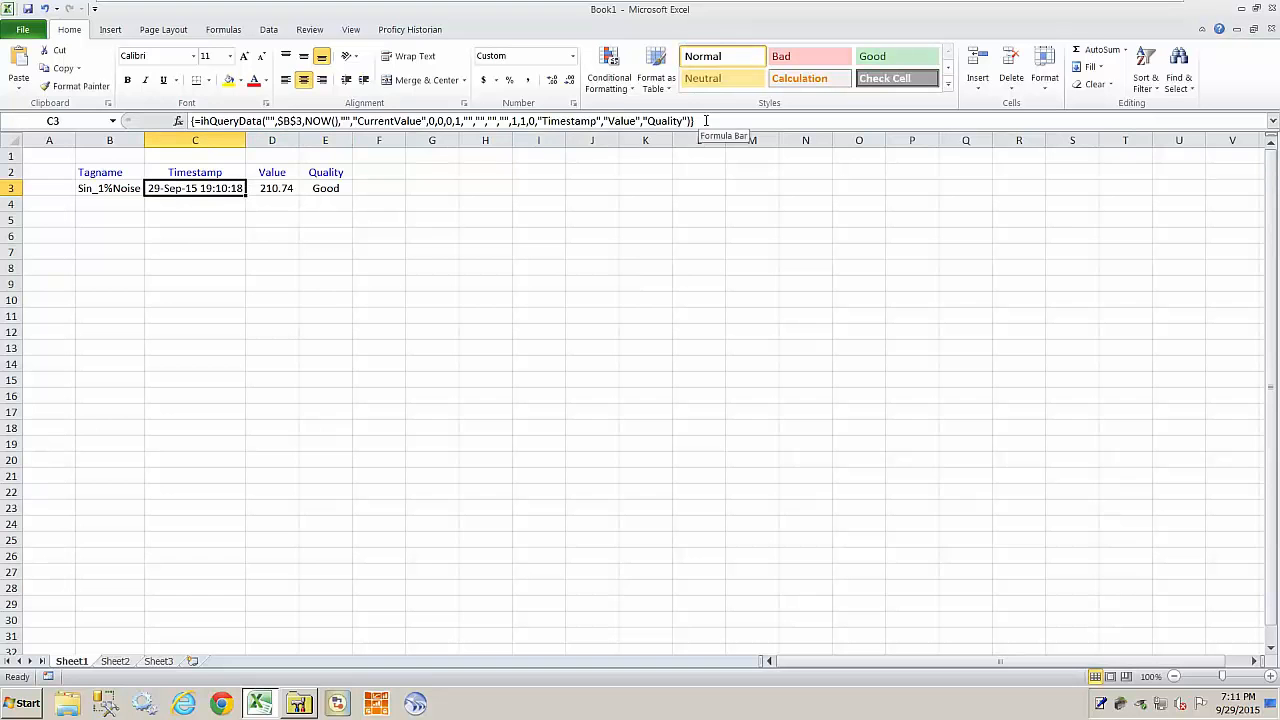
drag(327, 188, 220, 187)
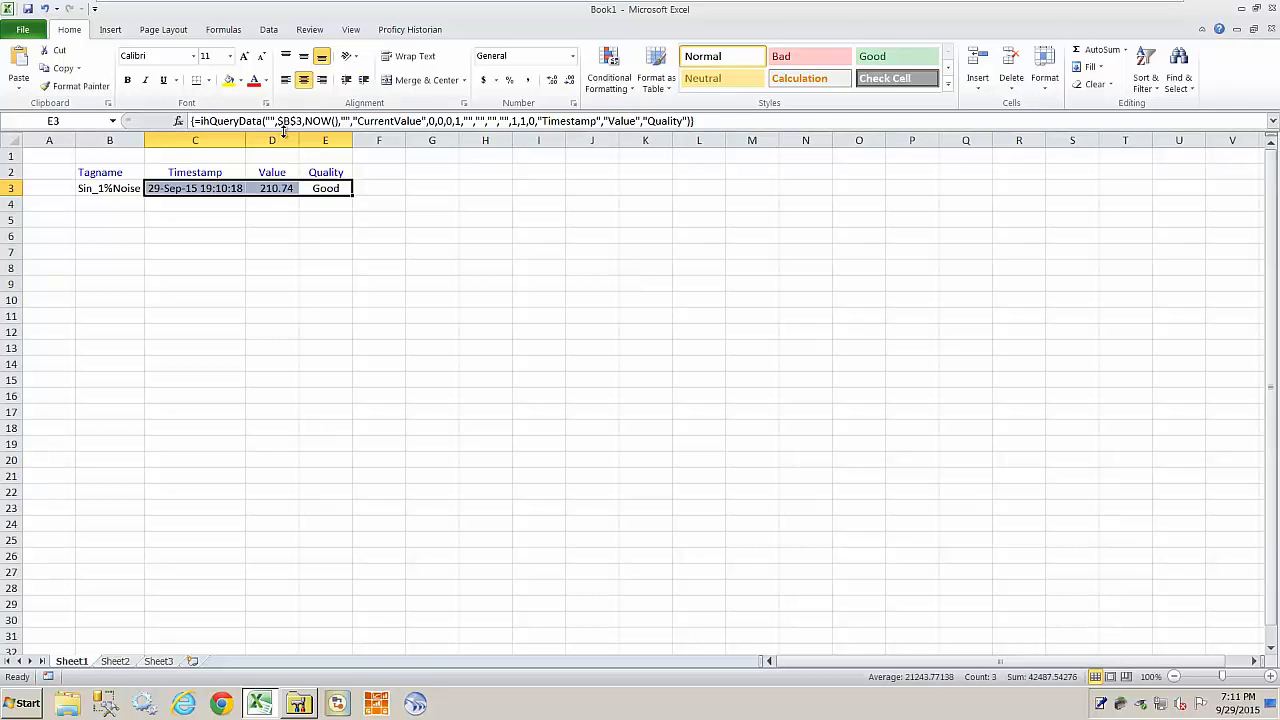
click(388, 190)
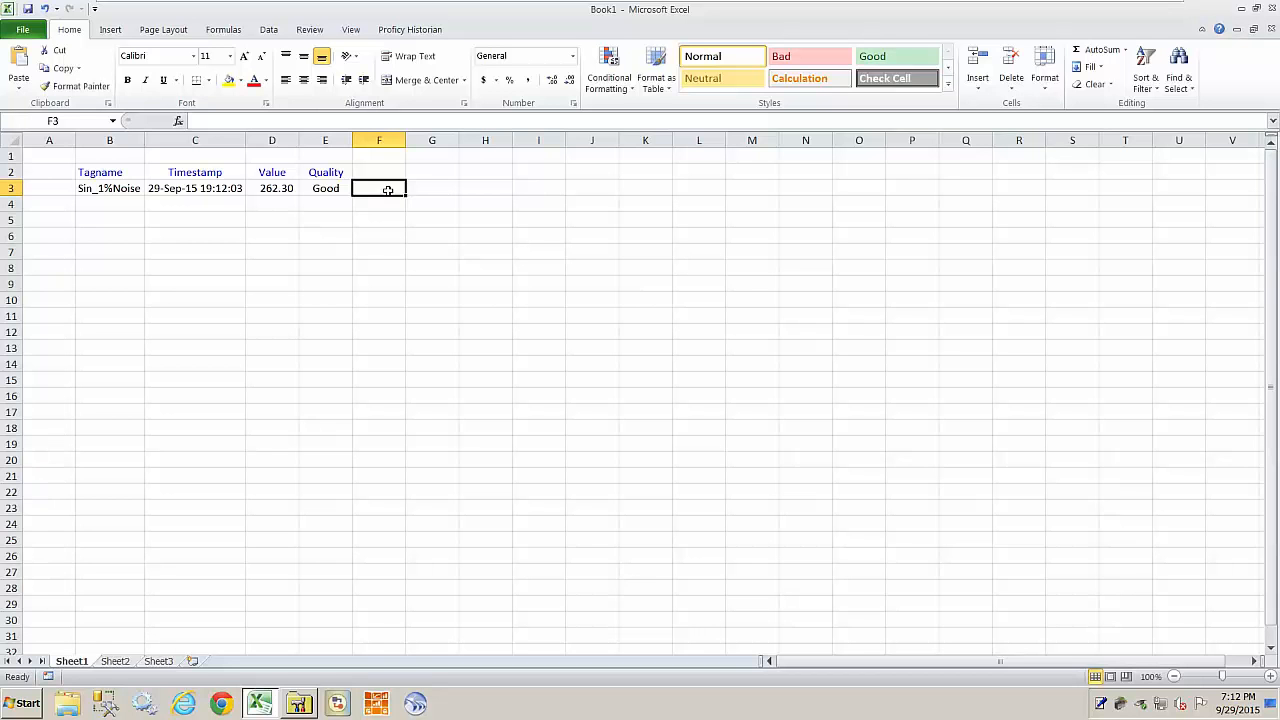
click(296, 217)
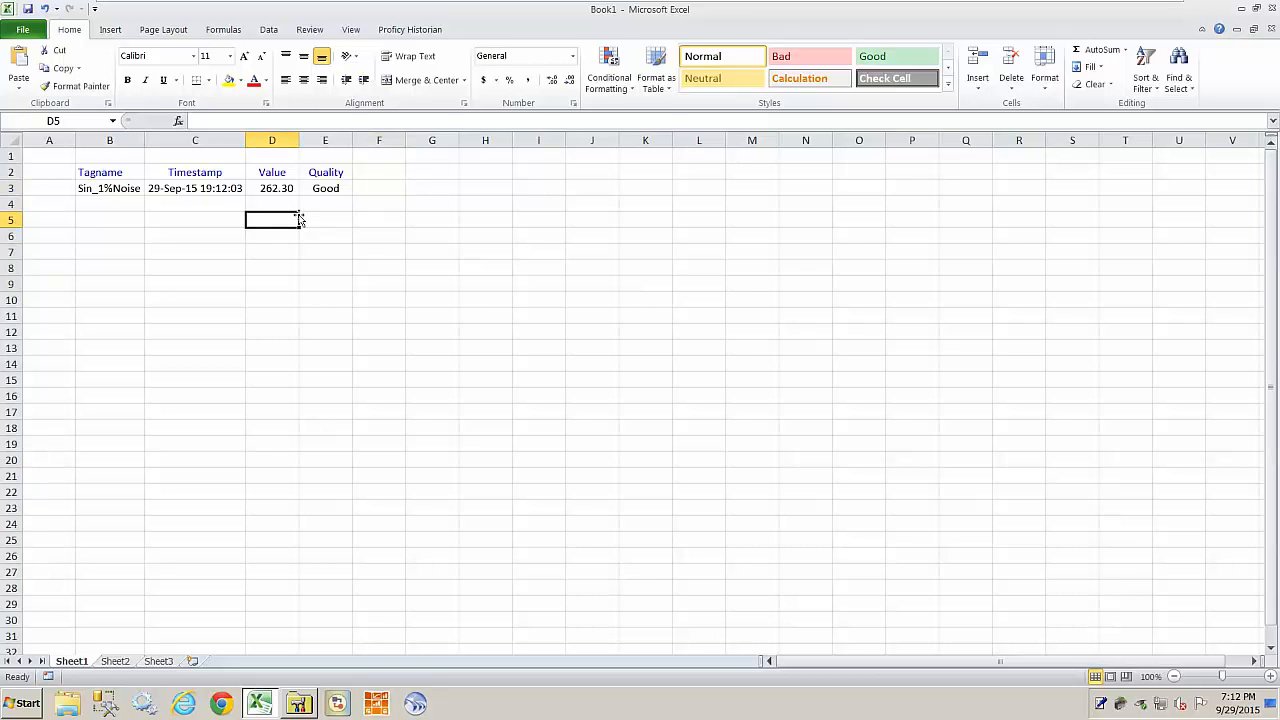
Review the ihQueryData function arguments of cell C3, and close them without making changes.
click(199, 188)
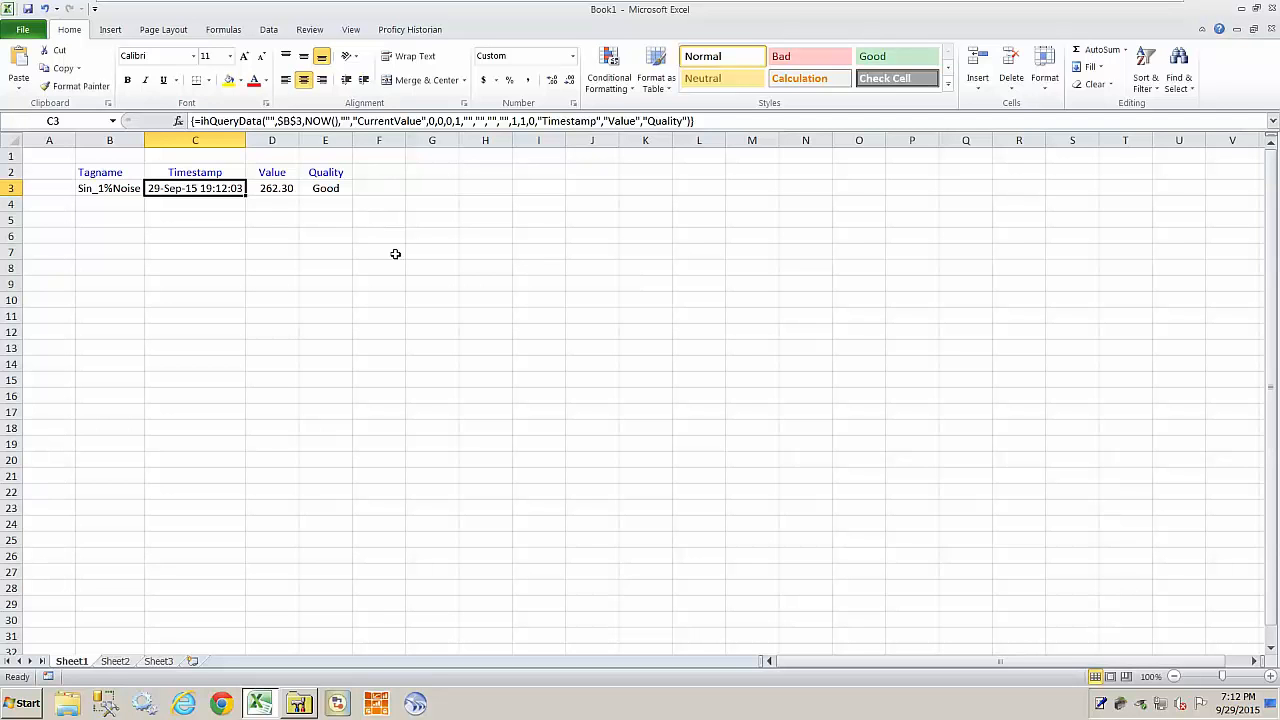
click(404, 206)
click(208, 188)
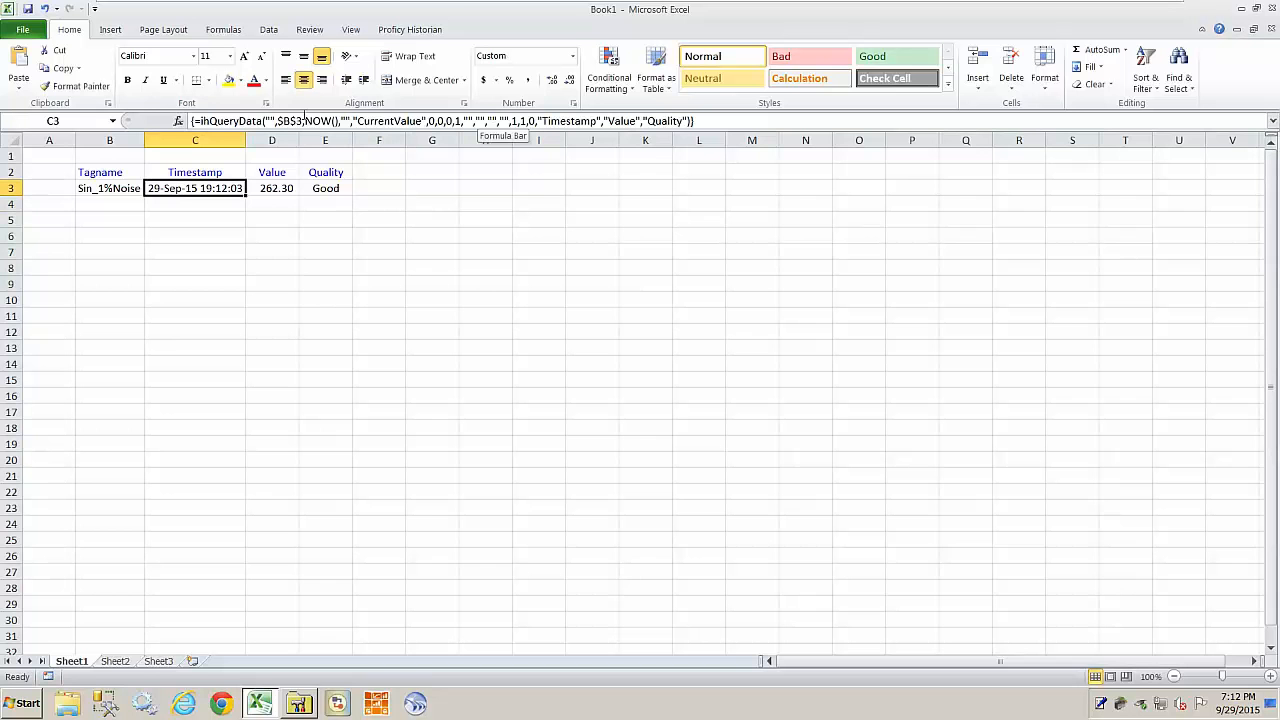
click(179, 122)
drag(463, 220, 548, 185)
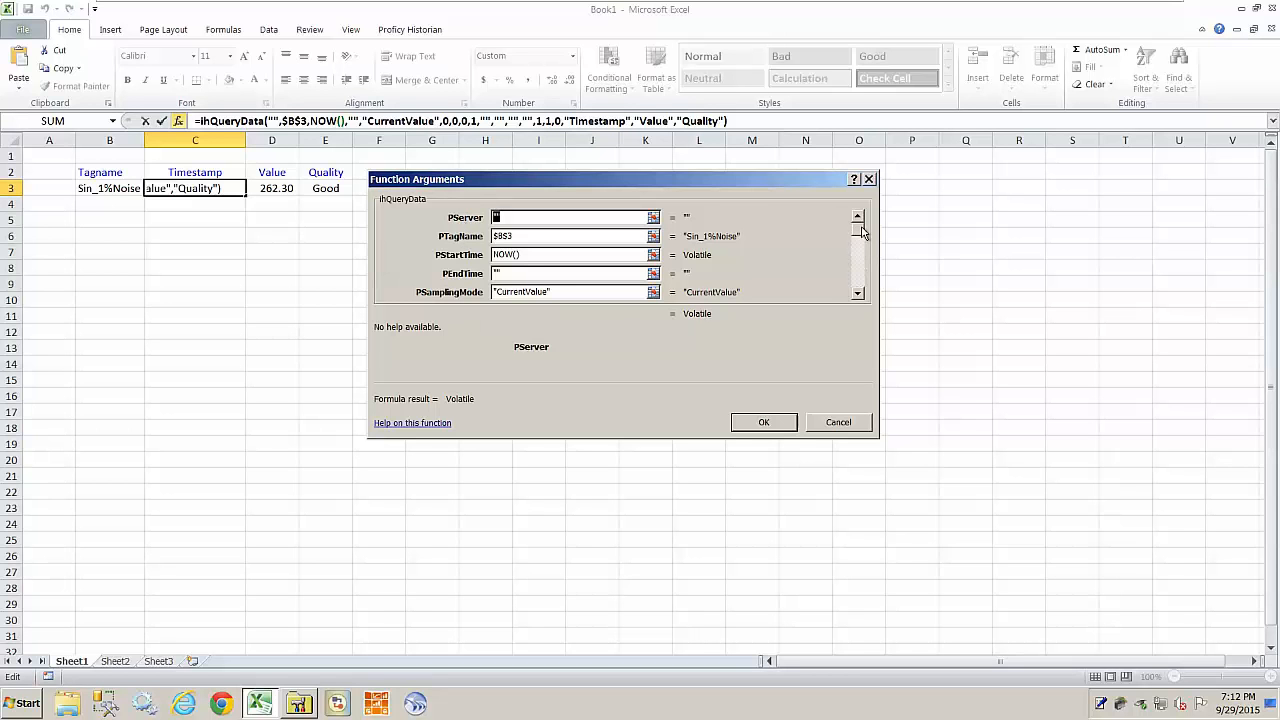
drag(863, 240, 864, 220)
click(850, 428)
click(410, 254)
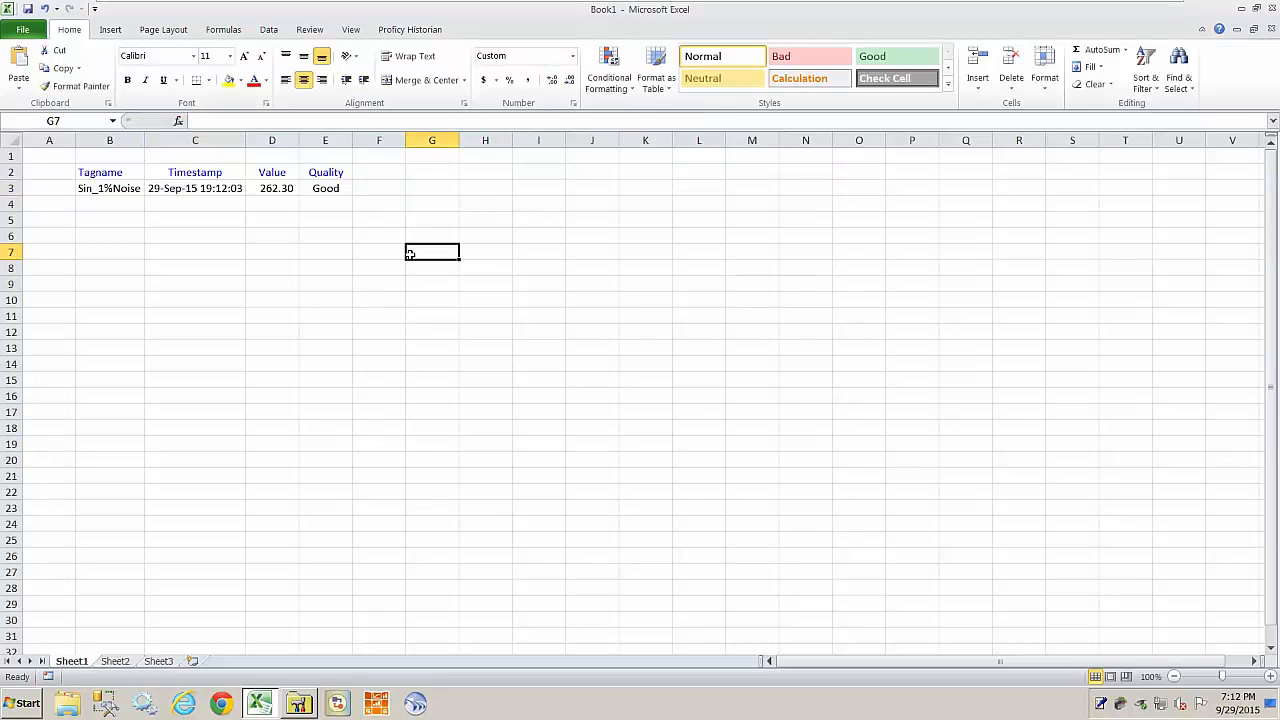
Change the tag name in cell B3 to Sin_5%Noise and check the Timestamp cell C3.
click(131, 190)
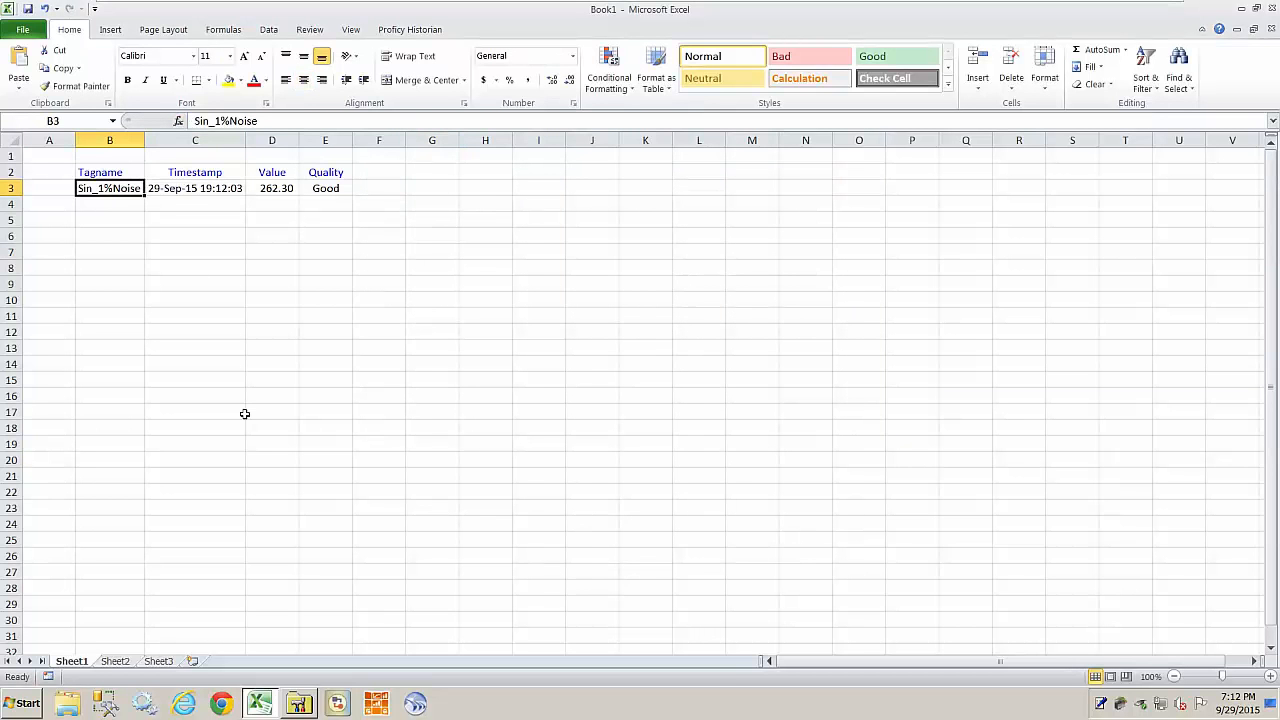
click(216, 121)
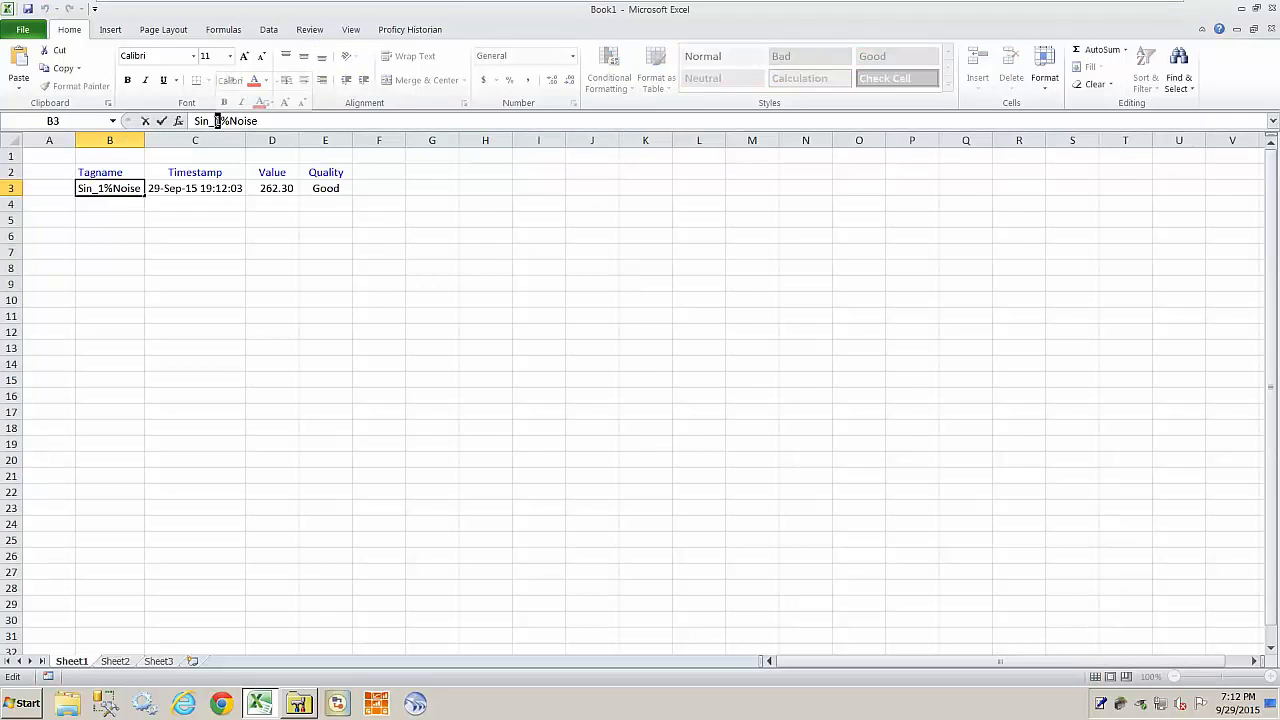
text(5)
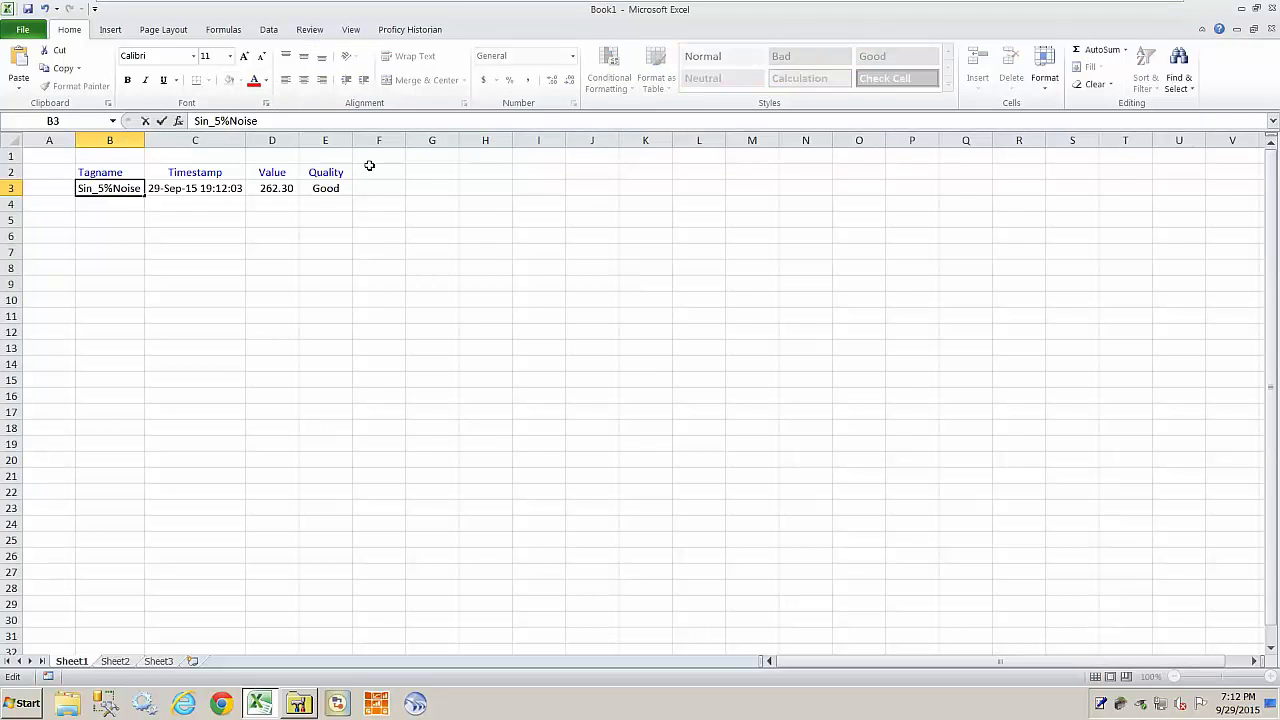
key(Return)
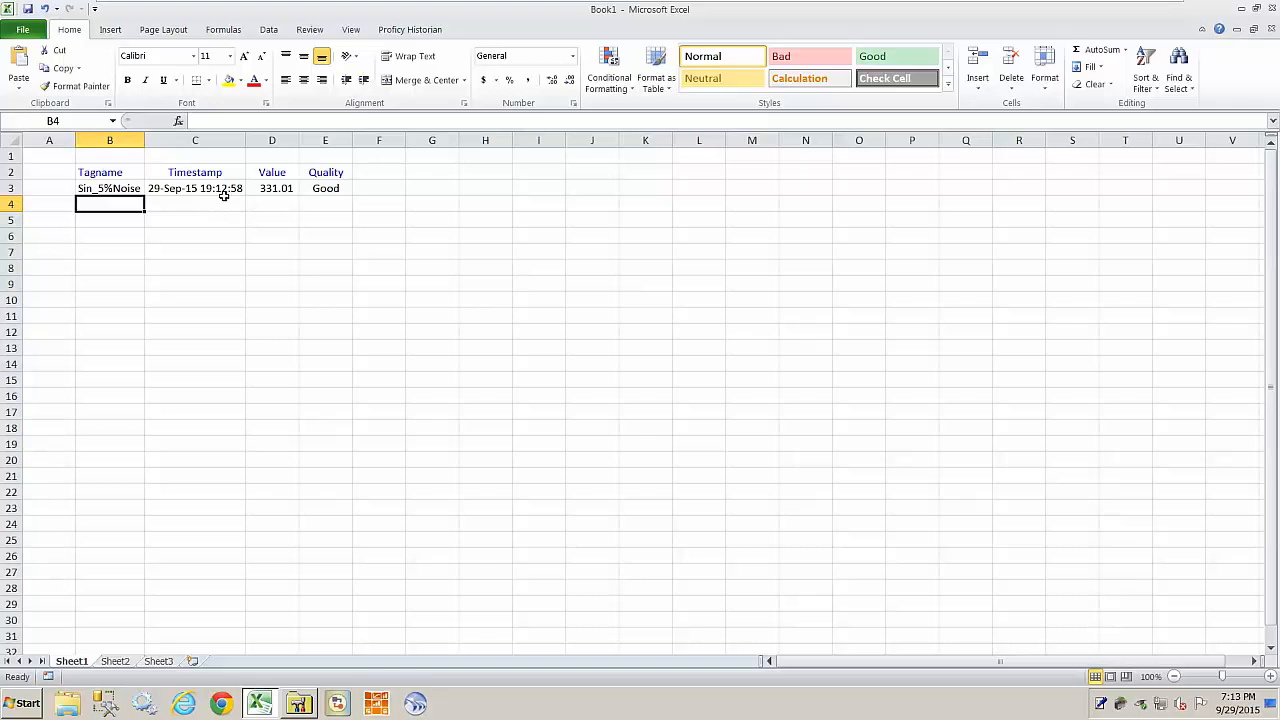
click(224, 193)
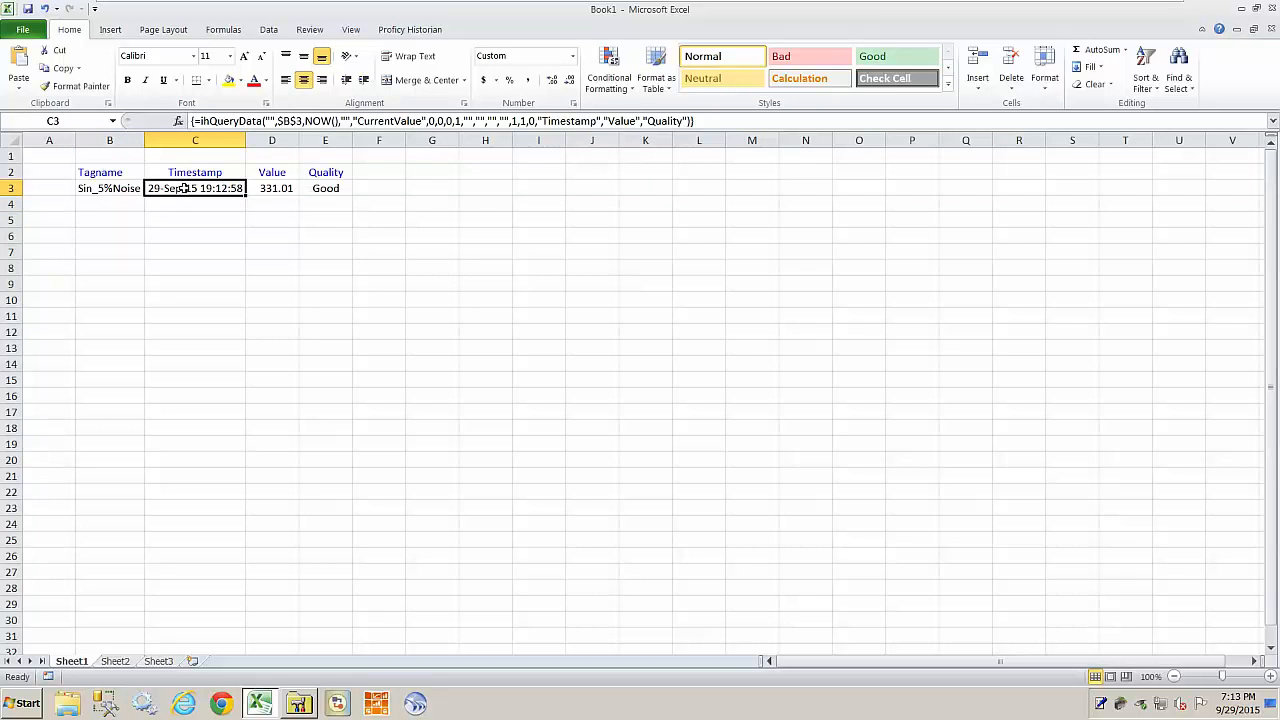
Set the tag name in cell B3 back to Sin_1%Noise.
click(128, 187)
click(217, 121)
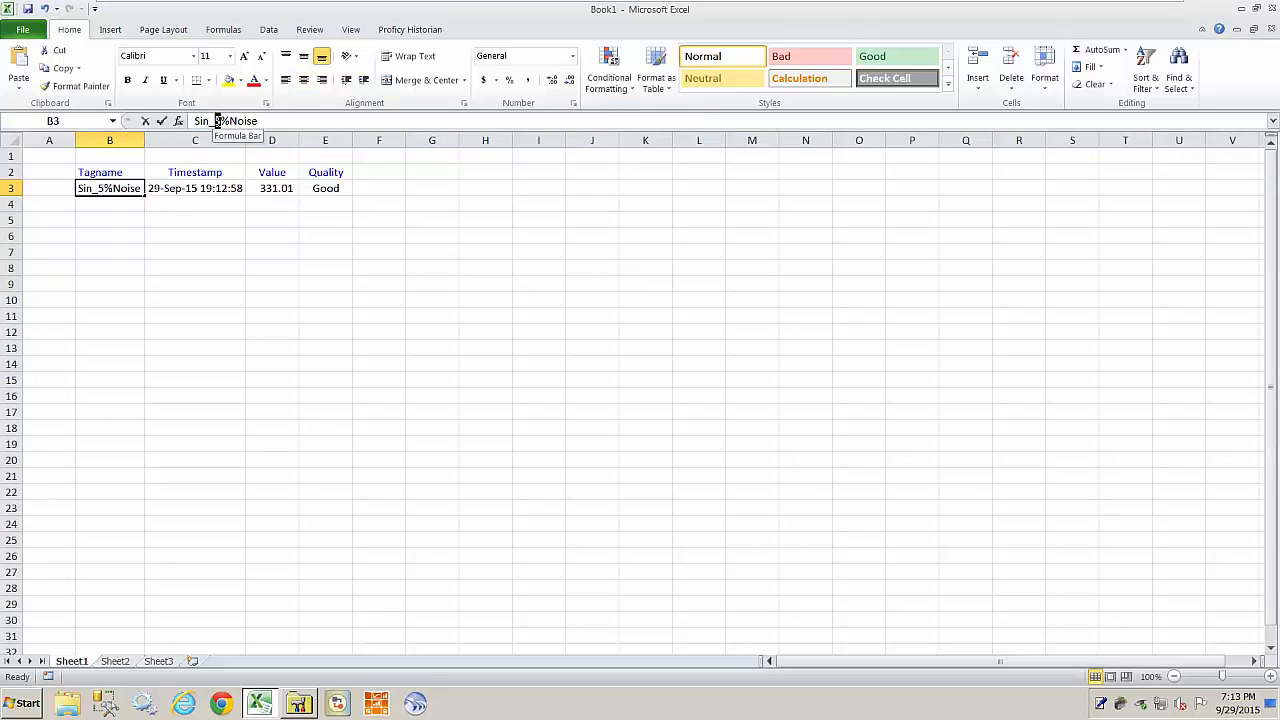
key(BackSpace)
text(1)
key(Return)
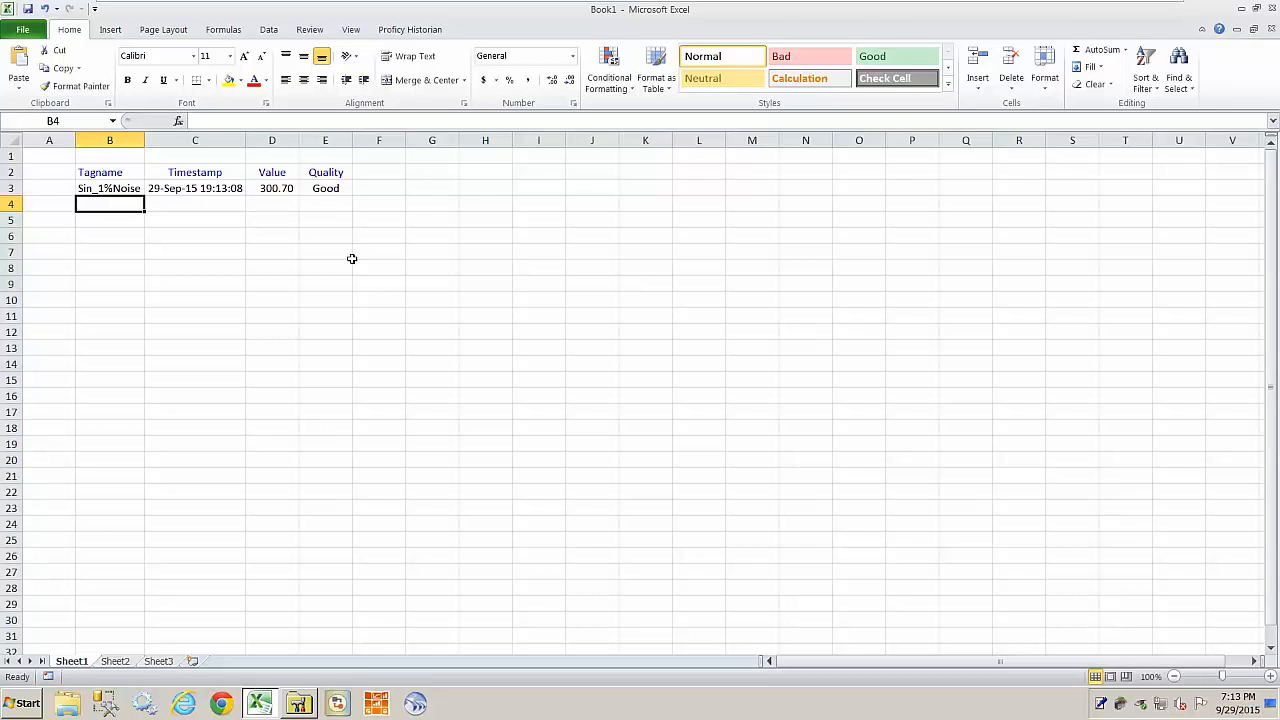
click(256, 221)
click(305, 219)
click(191, 215)
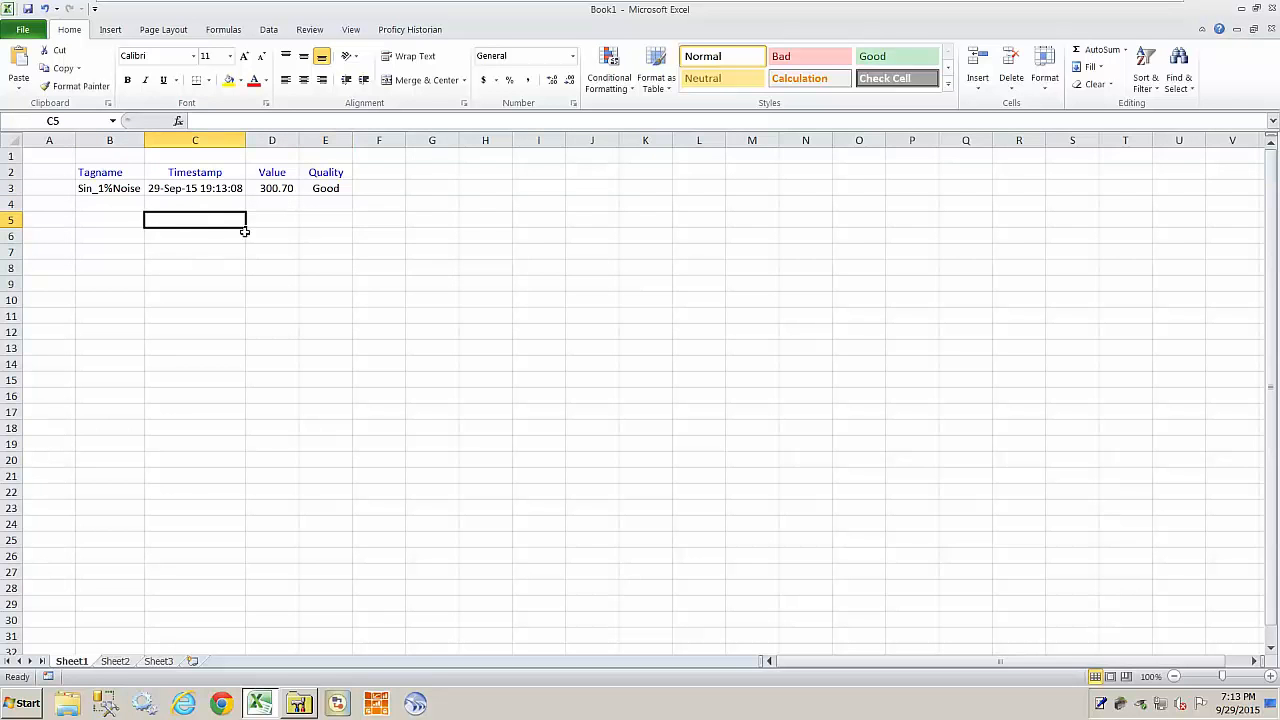
click(302, 237)
click(341, 207)
click(216, 208)
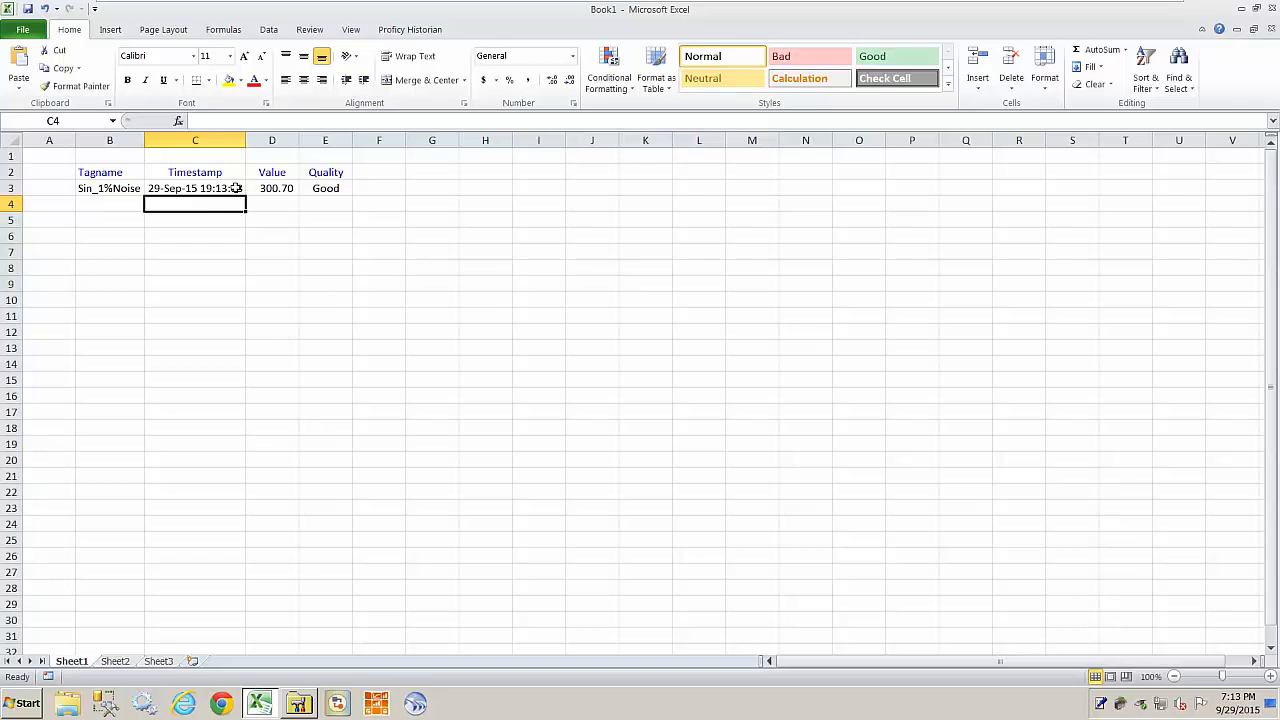
click(290, 250)
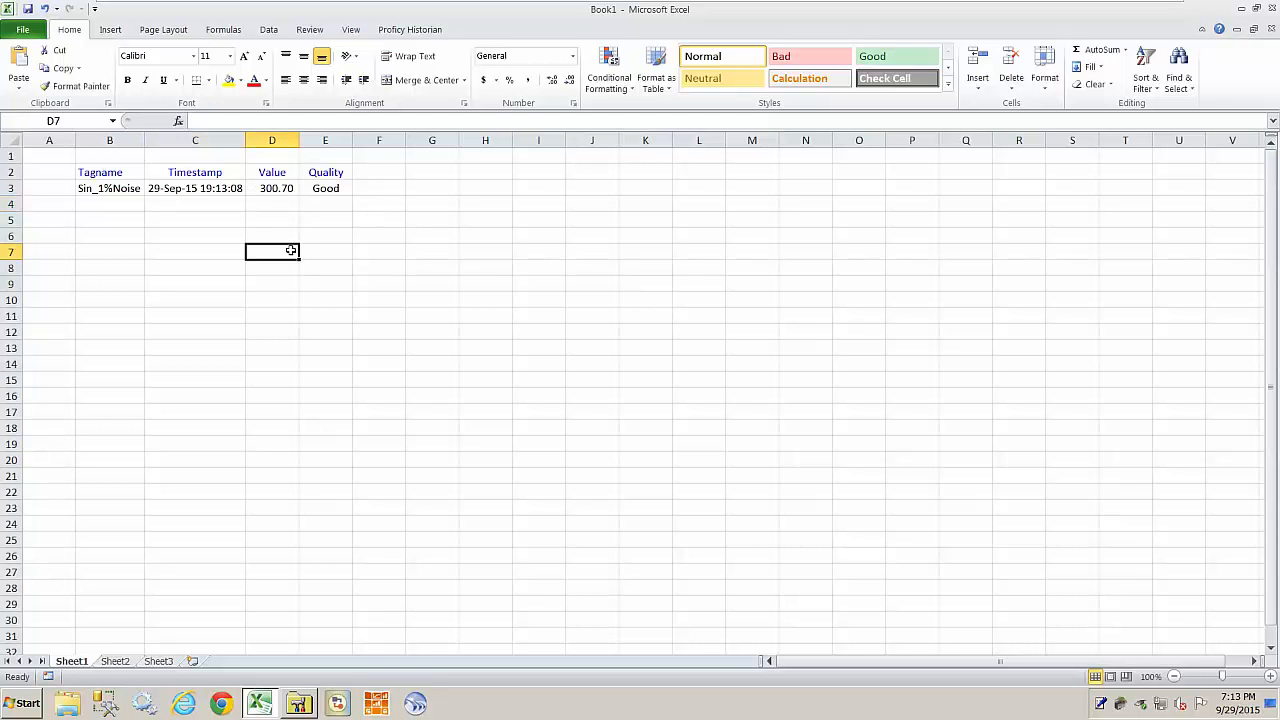
click(219, 246)
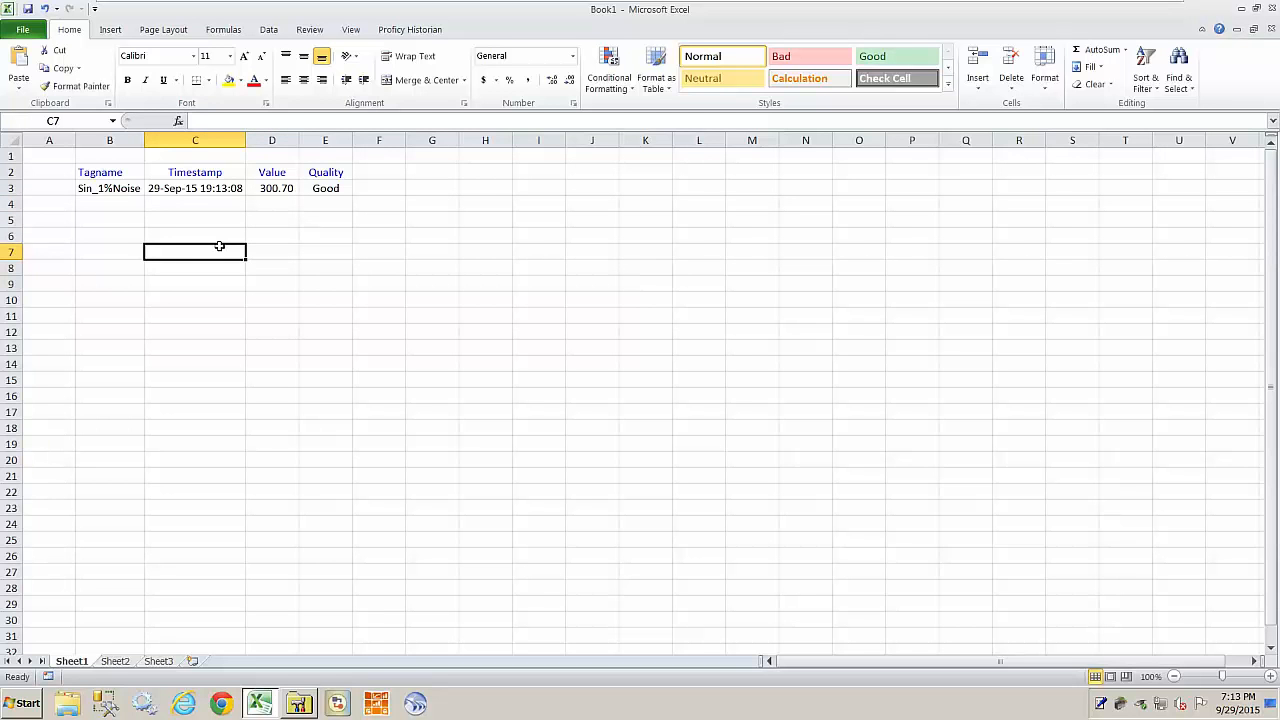
click(347, 270)
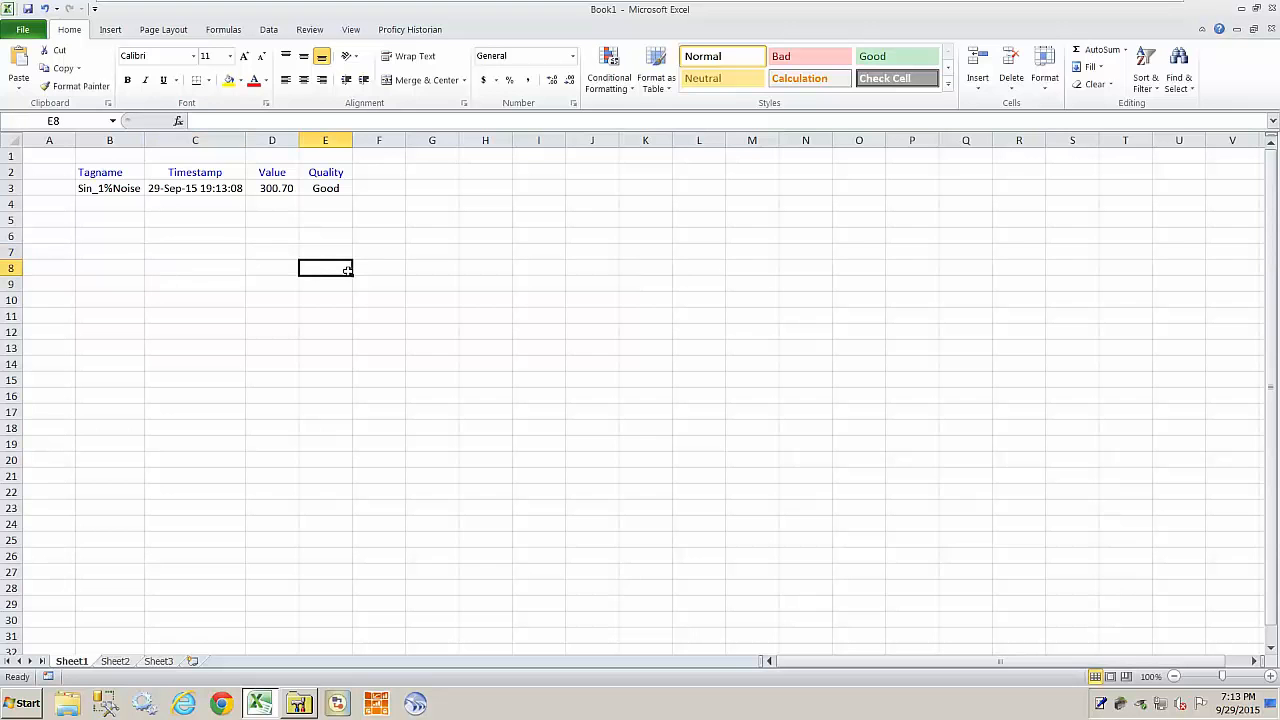
Format cell B5 with a yellow fill and outside borders.
click(410, 29)
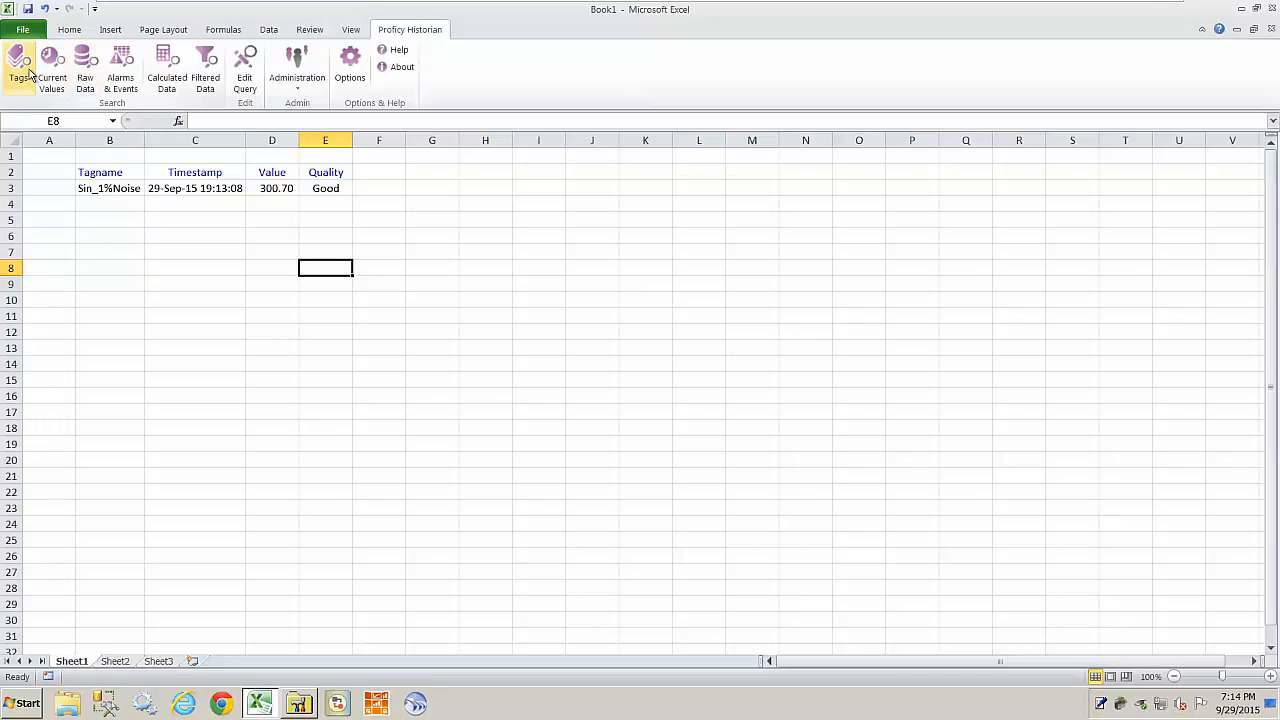
click(122, 220)
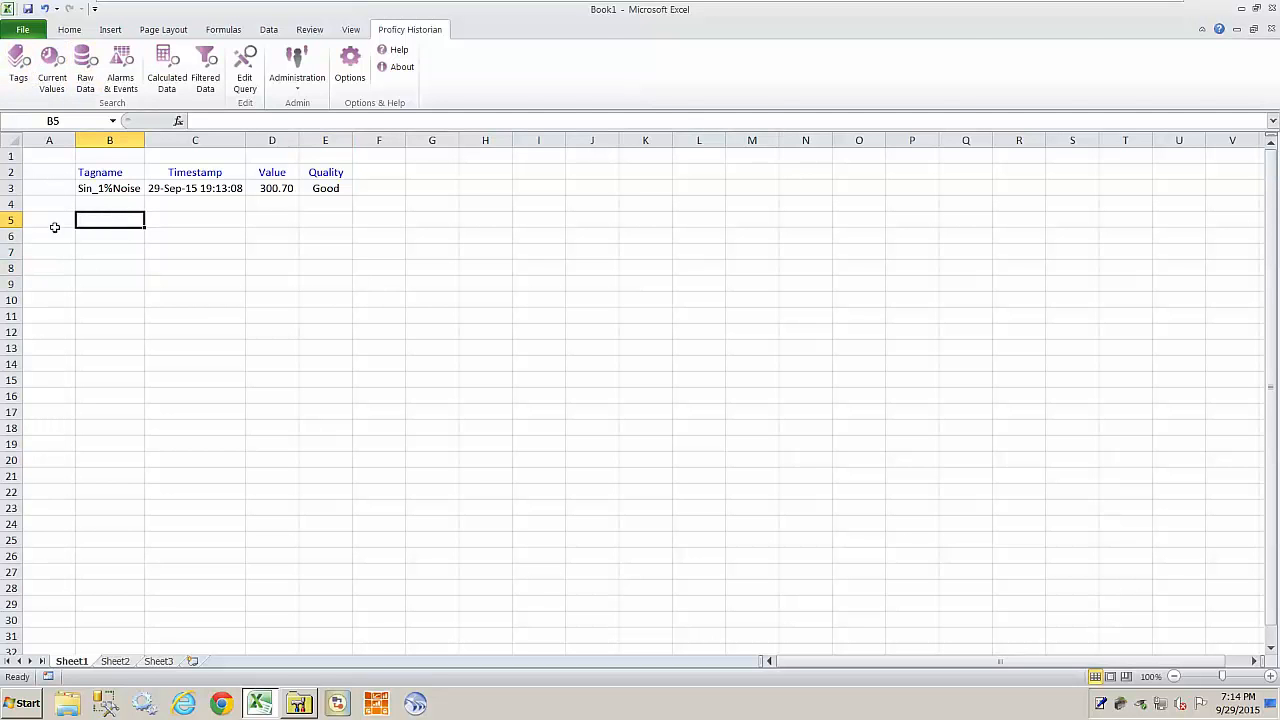
click(72, 30)
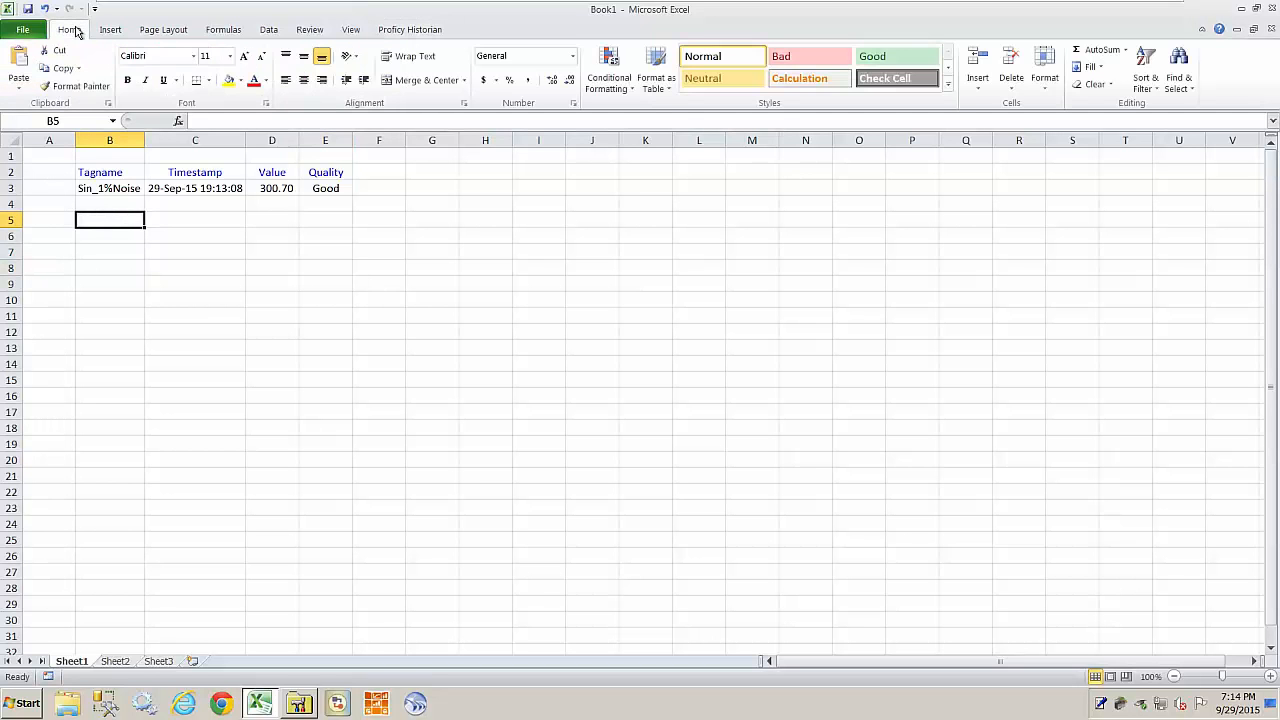
click(229, 81)
click(208, 80)
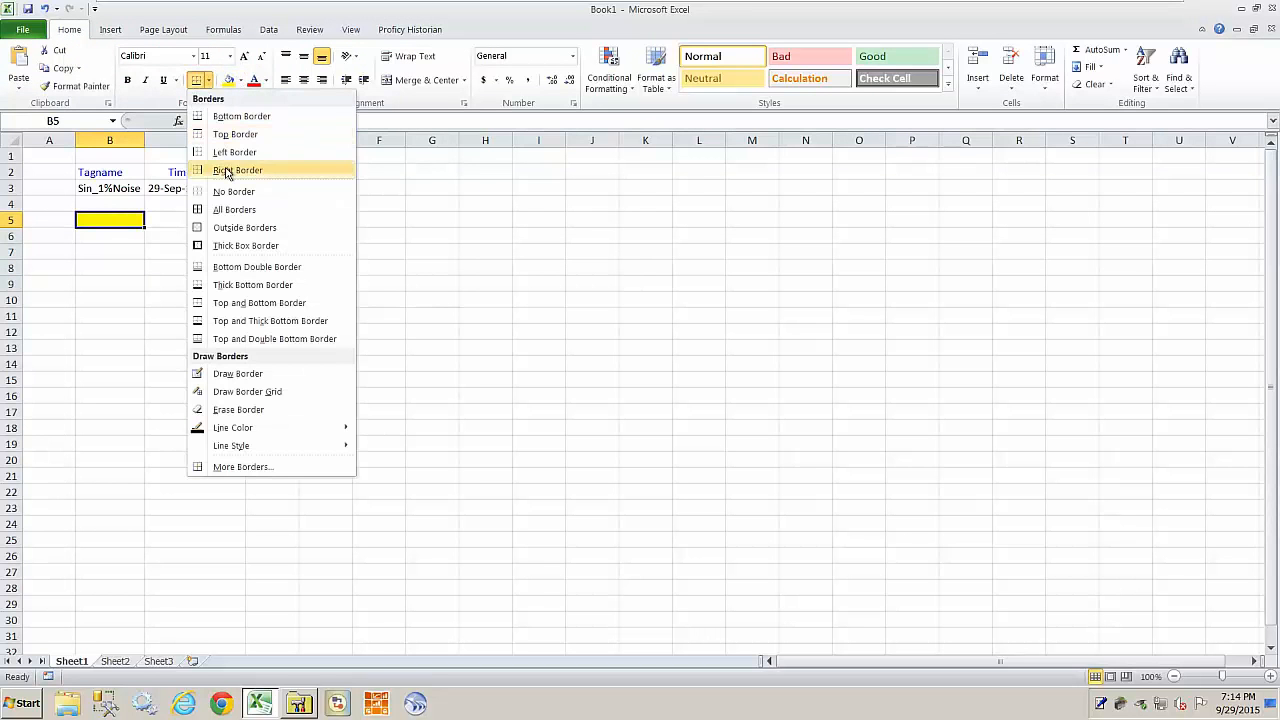
click(240, 227)
key(Down)
key(Down)
key(Down)
key(Down)
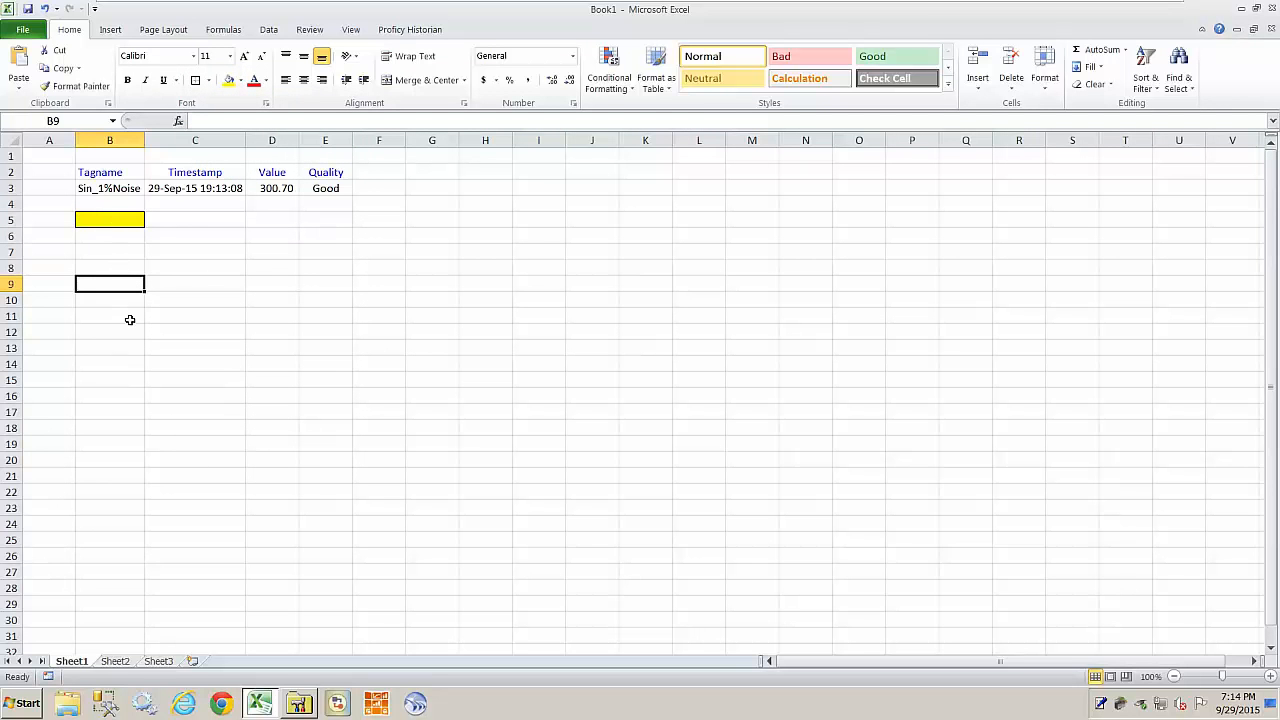
Start a Historian tag search from cell B7, with cell B5 referenced as its tag mask.
click(107, 253)
mouse_move(107, 253)
mouse_down()
mouse_move(105, 558)
mouse_move(126, 245)
mouse_up()
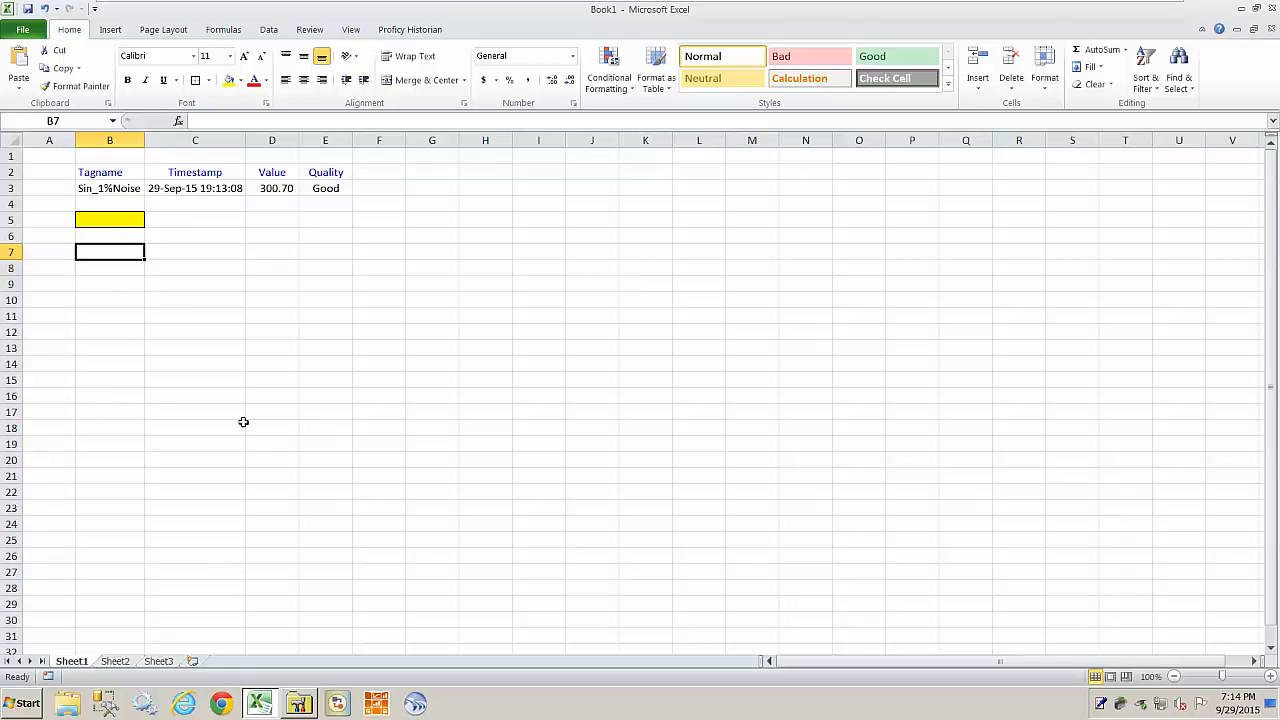
click(244, 369)
click(115, 253)
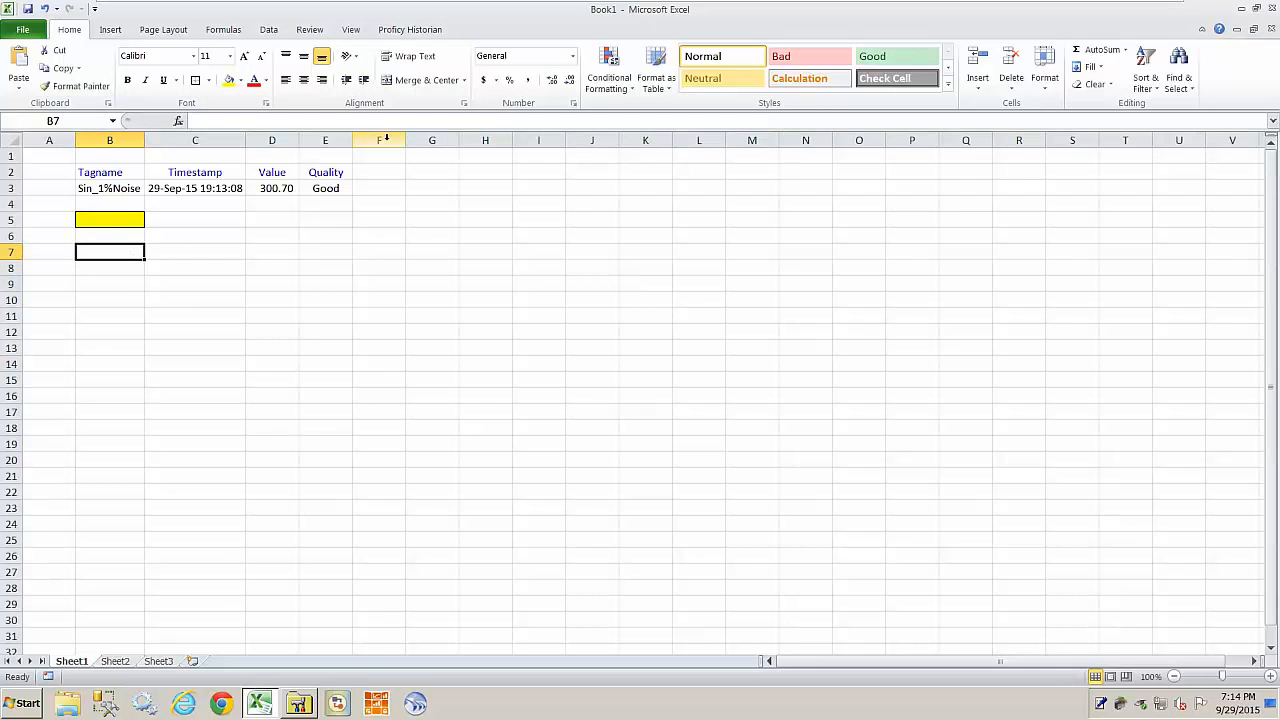
click(412, 30)
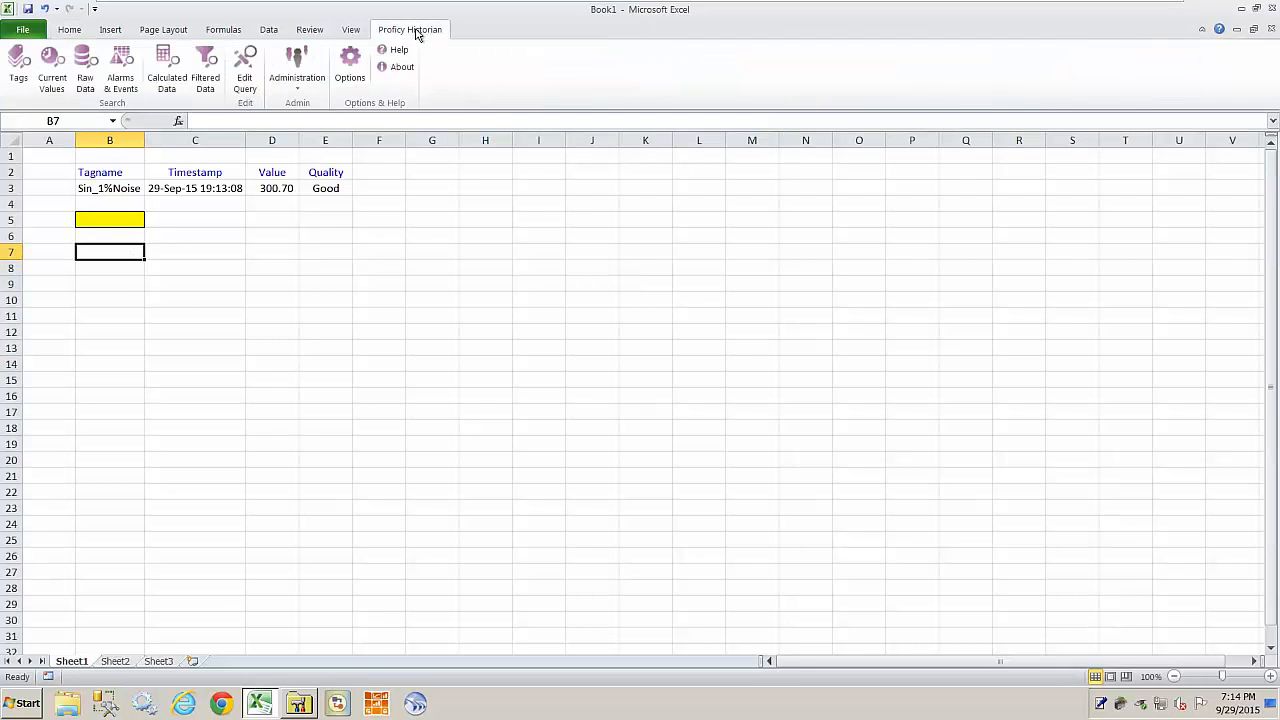
click(18, 72)
drag(558, 148, 615, 151)
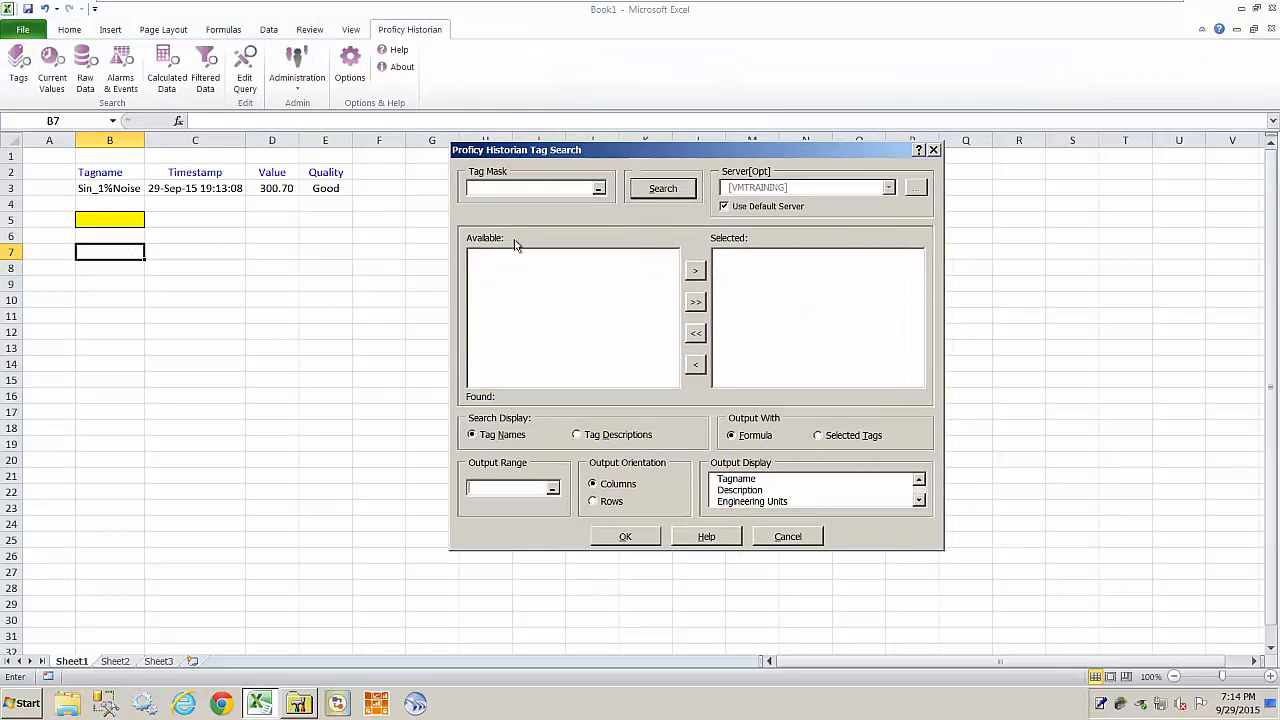
click(599, 191)
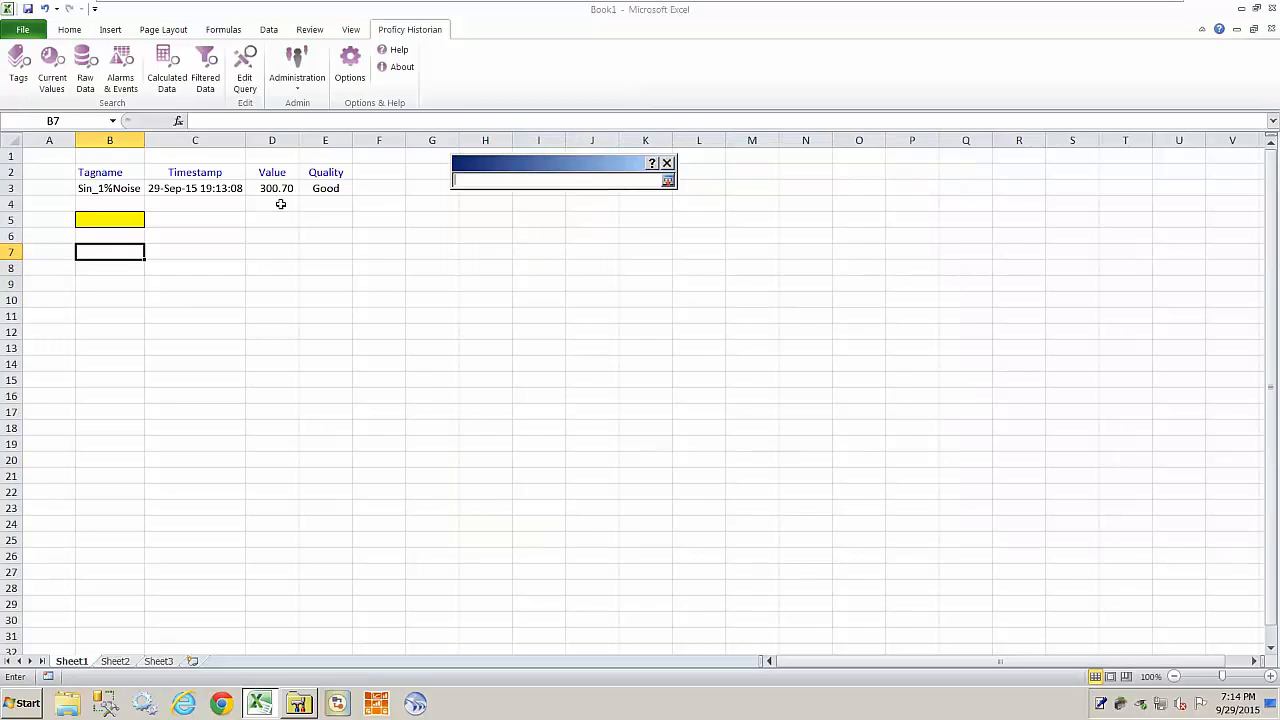
click(108, 221)
key(Return)
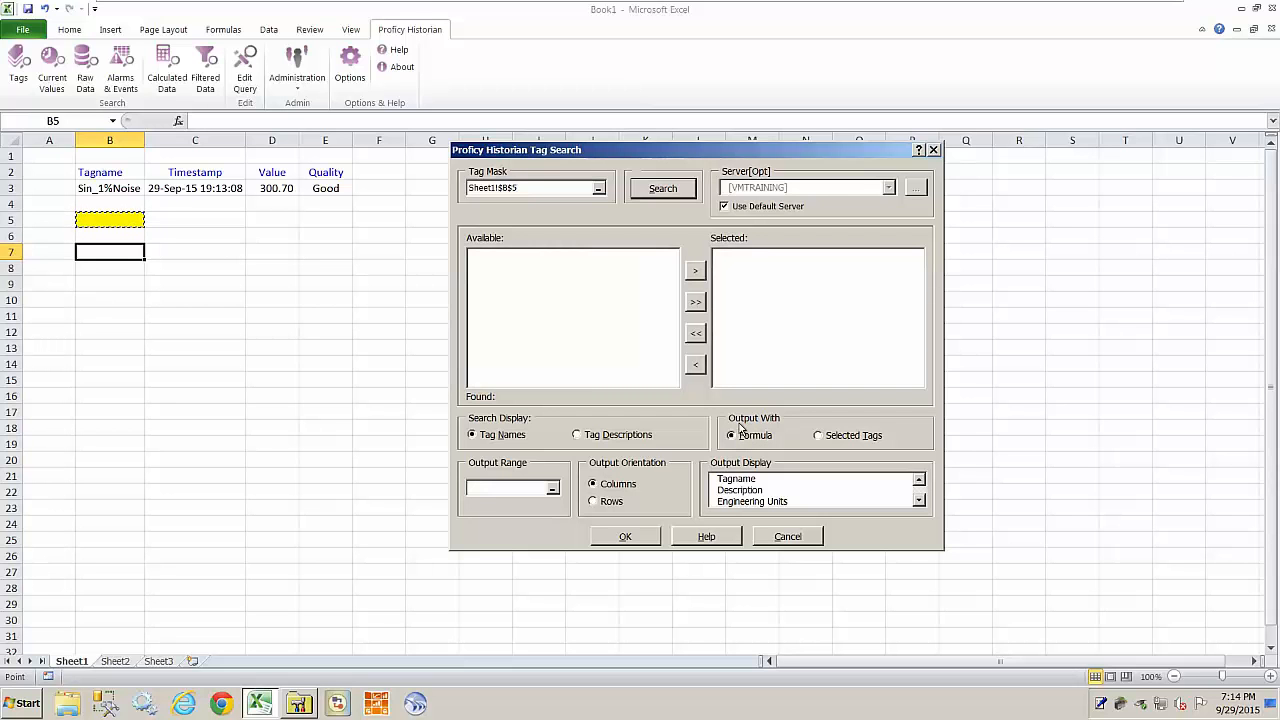
Output the tag search's Tagname field as a formula to the range B7:B26, and close the search dialog.
click(717, 480)
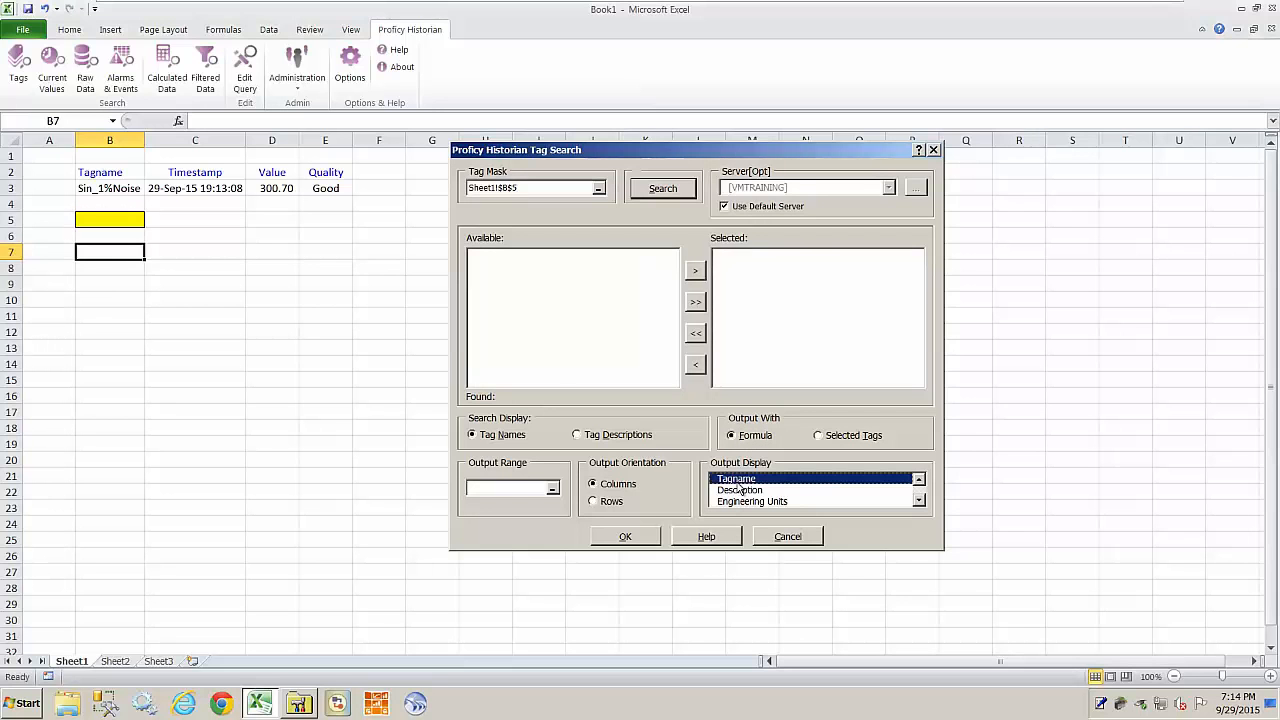
click(553, 489)
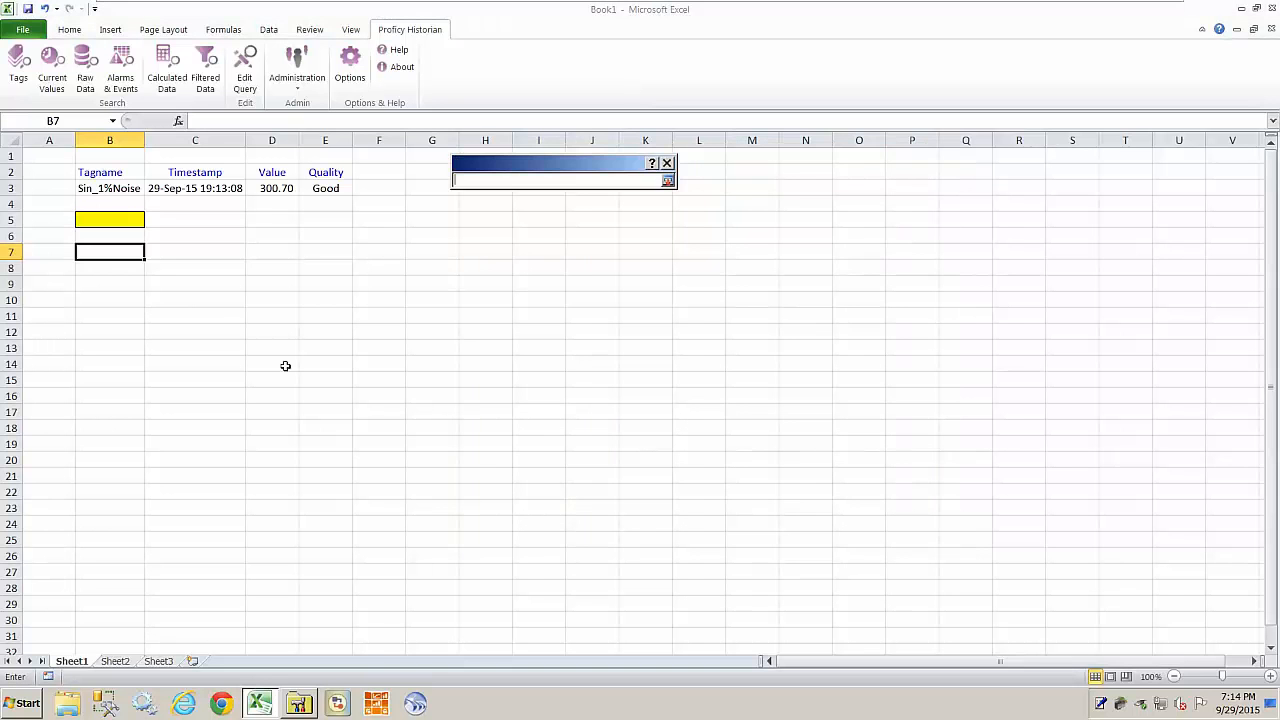
drag(102, 253, 98, 553)
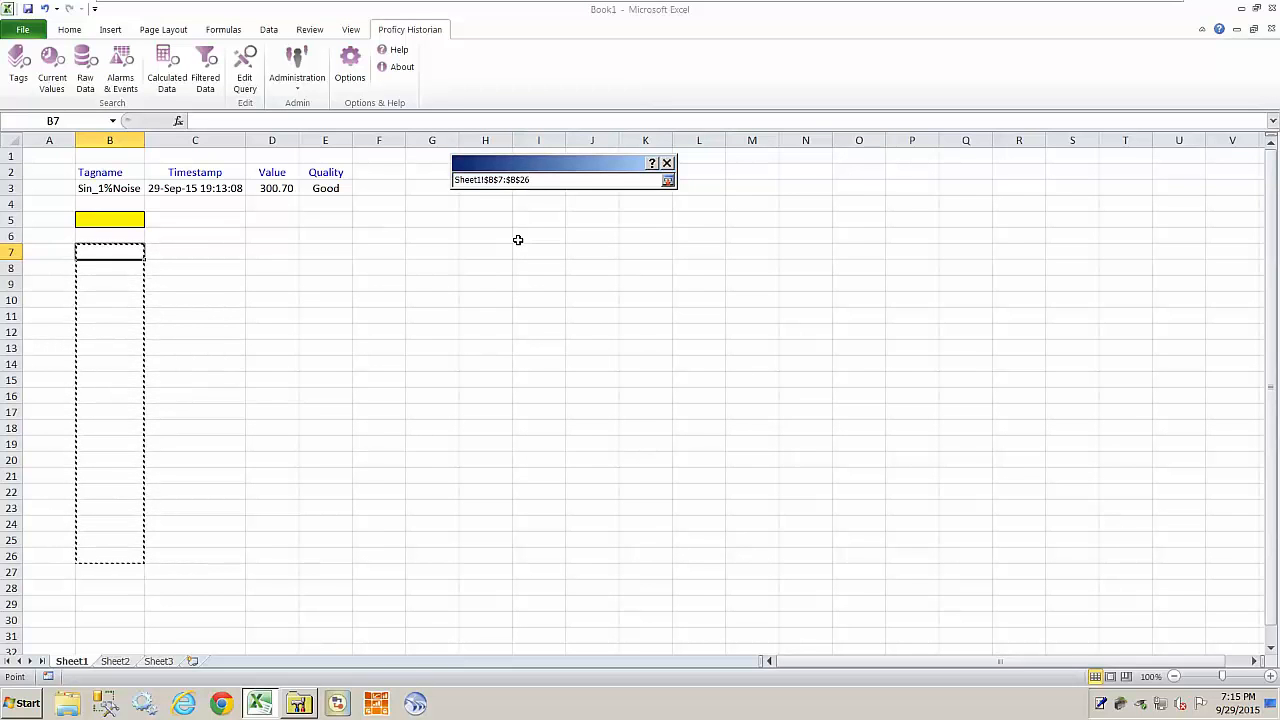
key(Return)
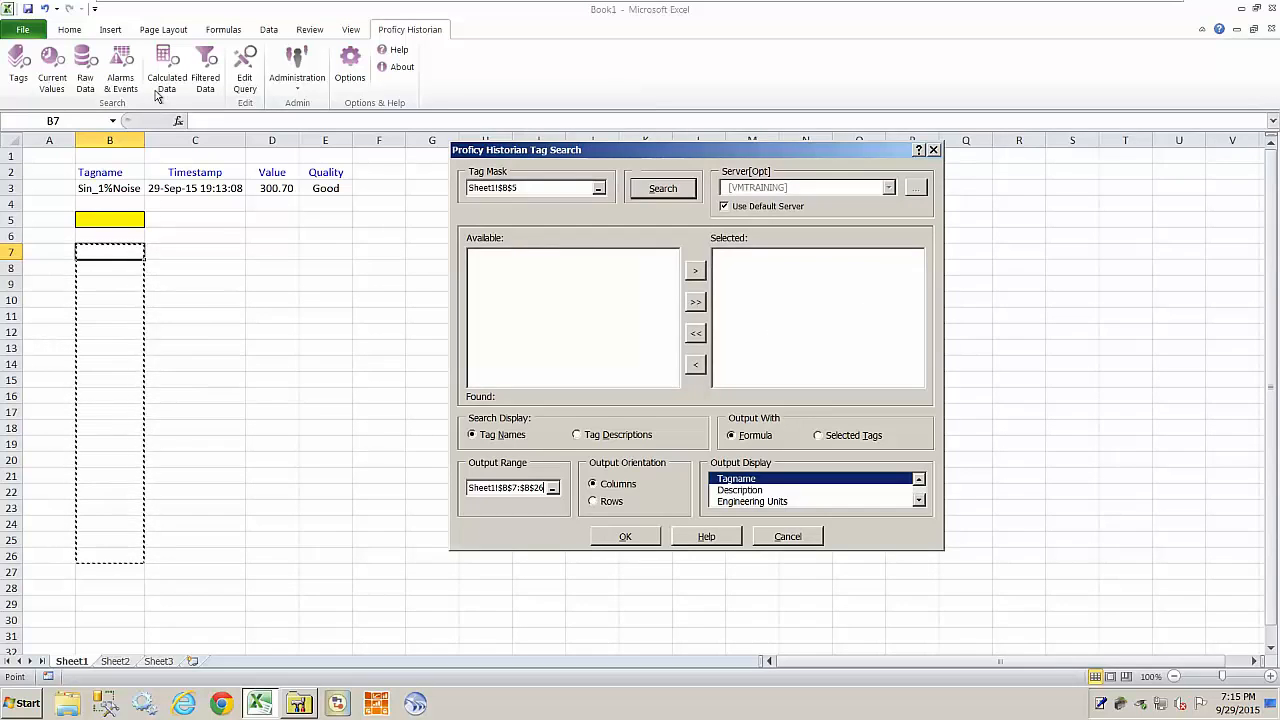
click(640, 537)
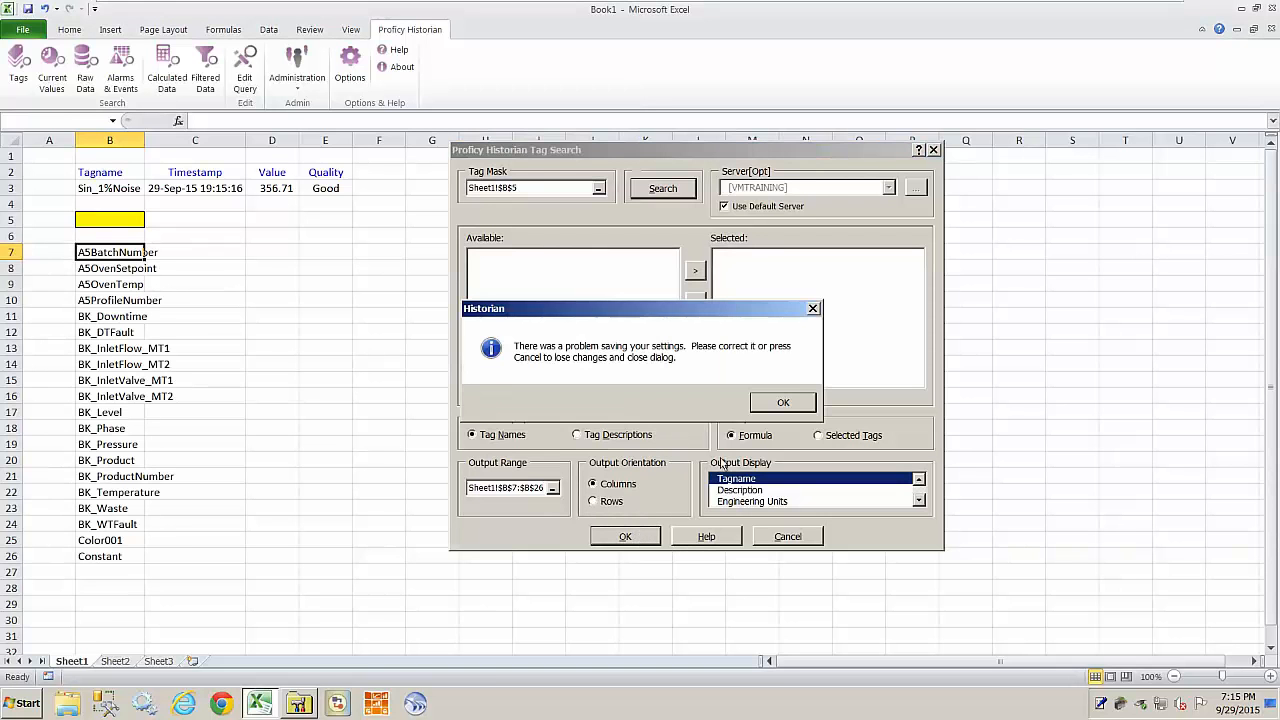
click(783, 403)
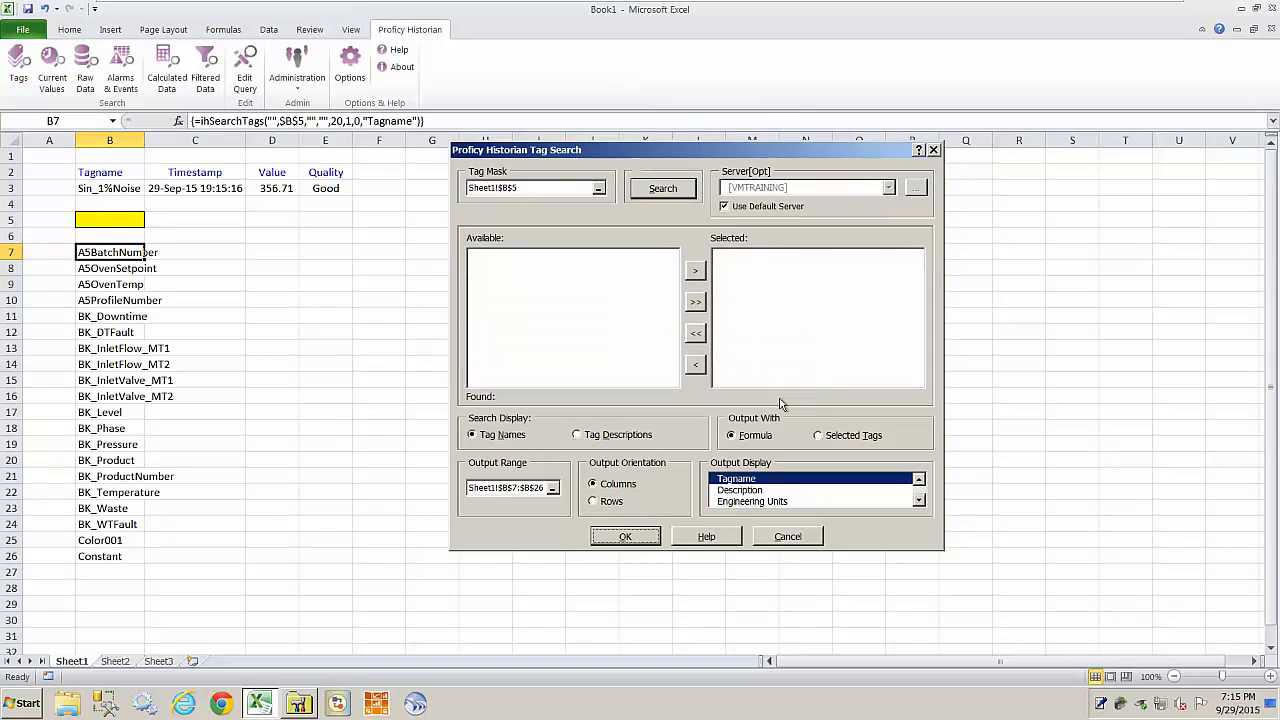
click(783, 537)
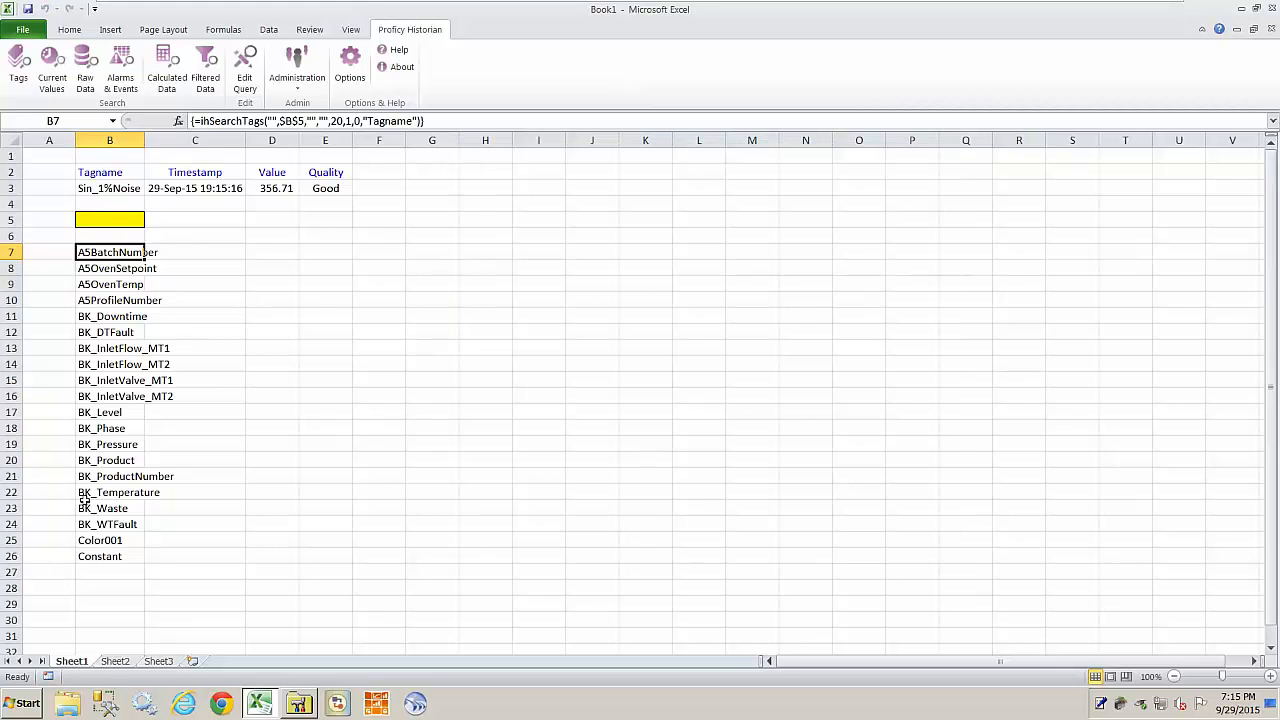
Autofit column B to the tag names and check the last tag cell, B26.
double_click(145, 137)
click(306, 460)
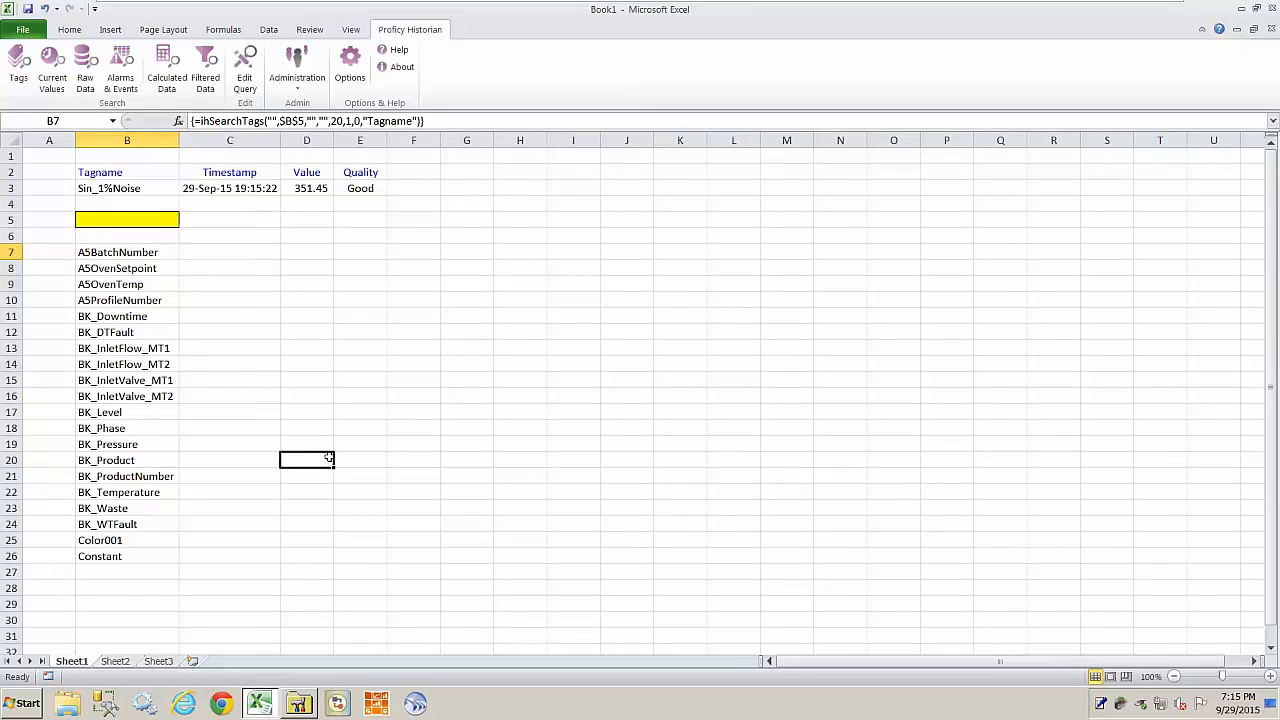
click(124, 556)
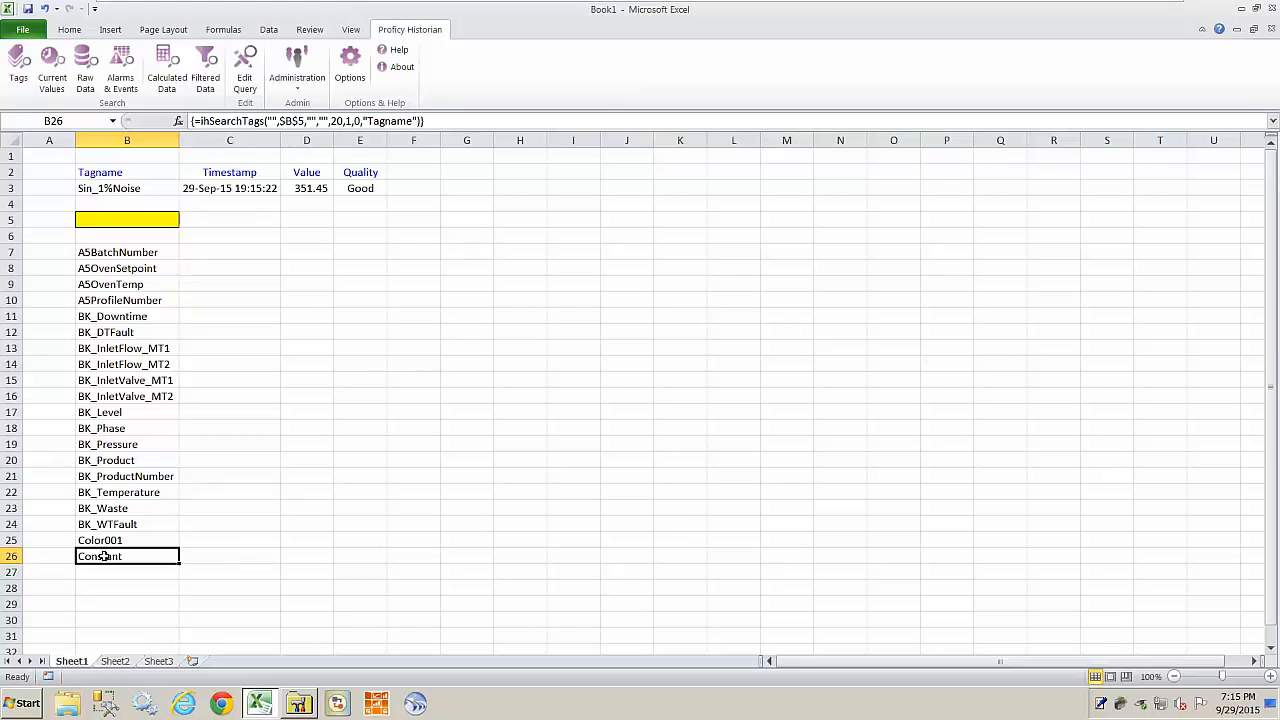
Enter the tag mask *%* in cell B5 and autofit column B to the resulting tag names.
click(122, 219)
click(209, 122)
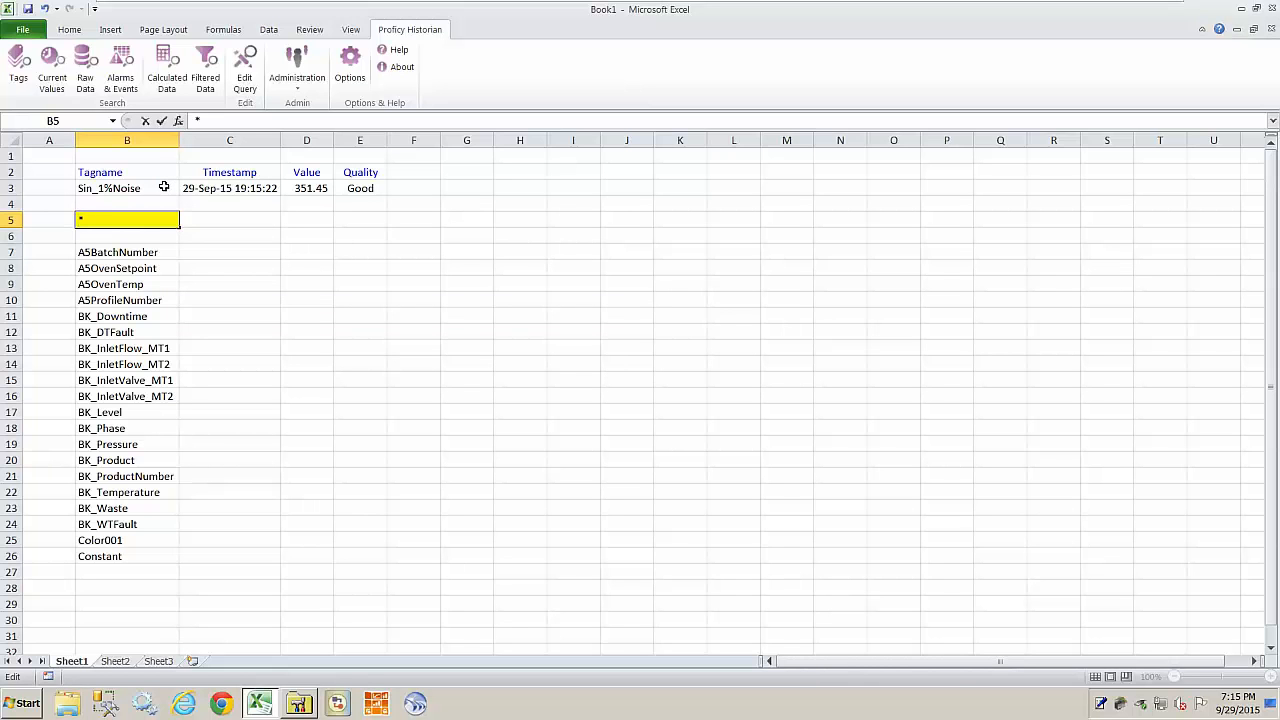
key(Return)
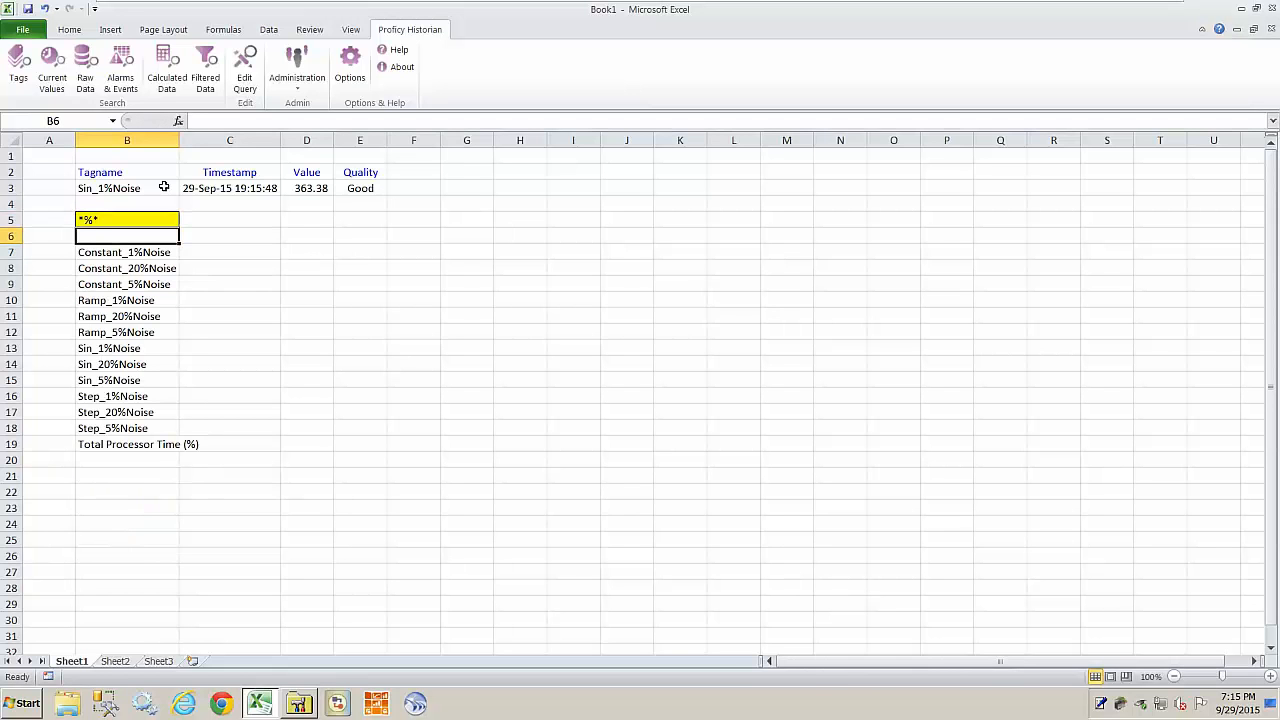
double_click(182, 140)
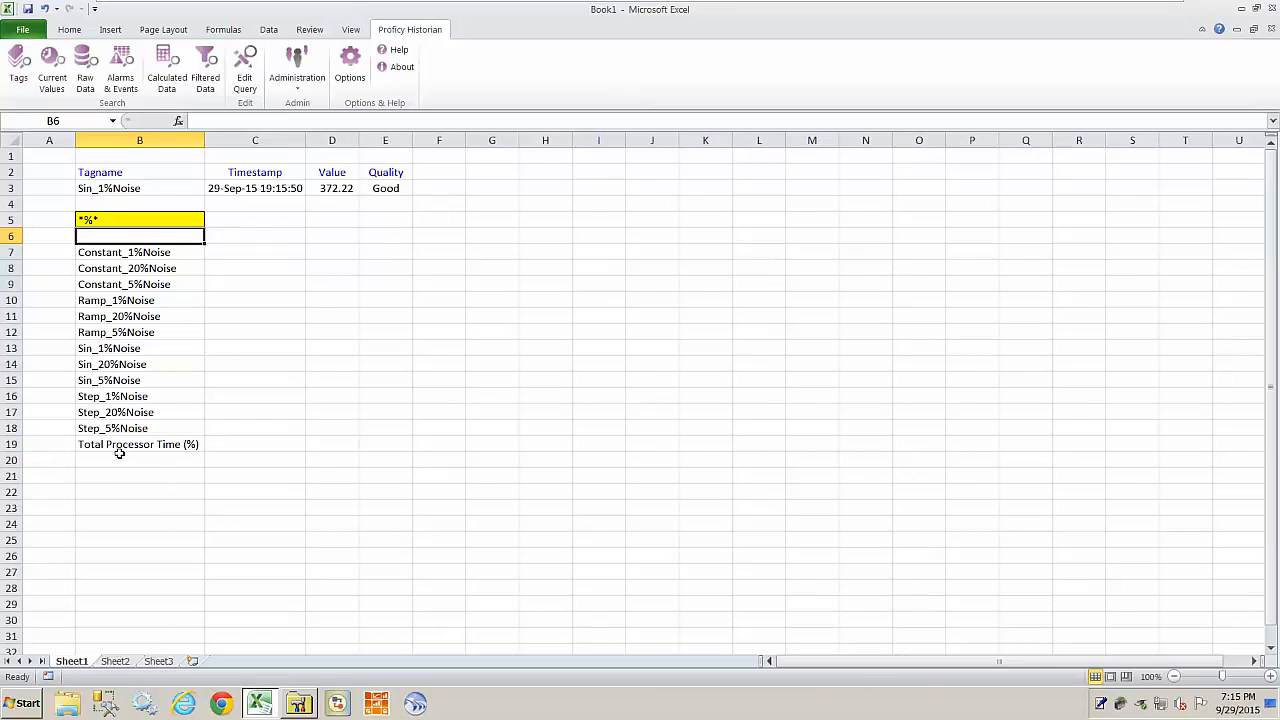
Replace the tag mask in cell B5 with Sim*.
click(108, 220)
drag(227, 127, 192, 122)
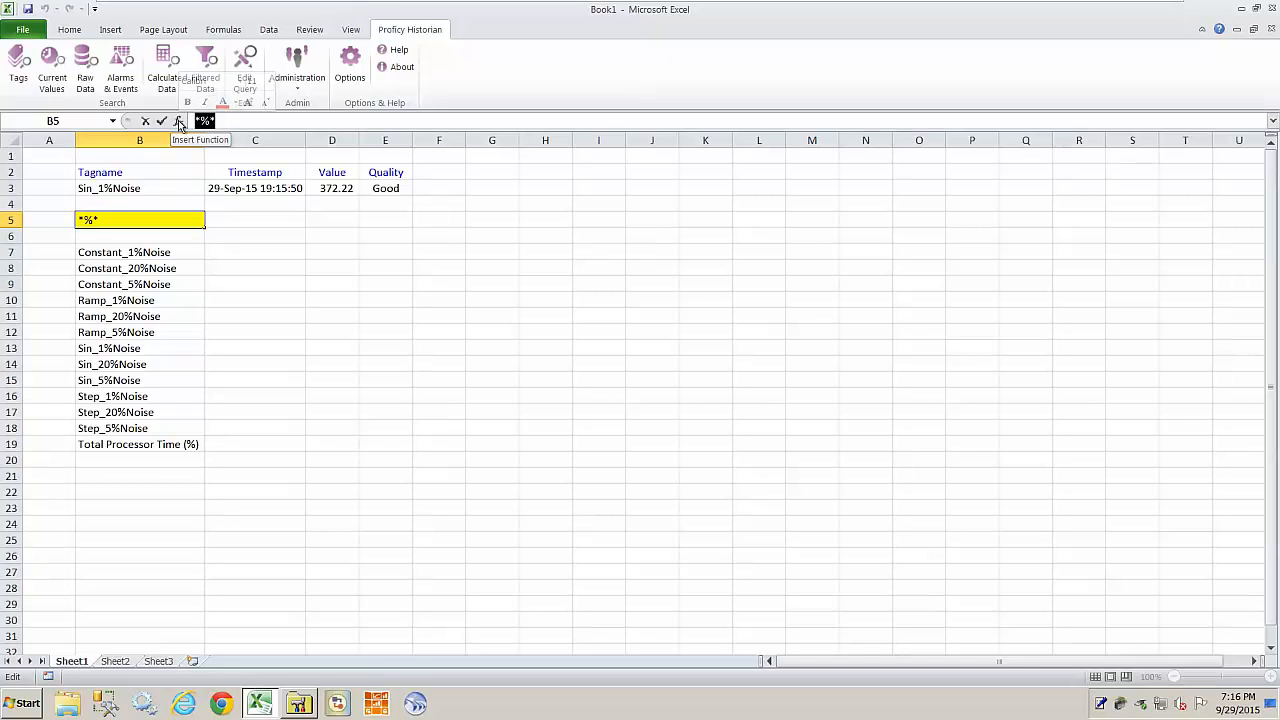
text(Sim)
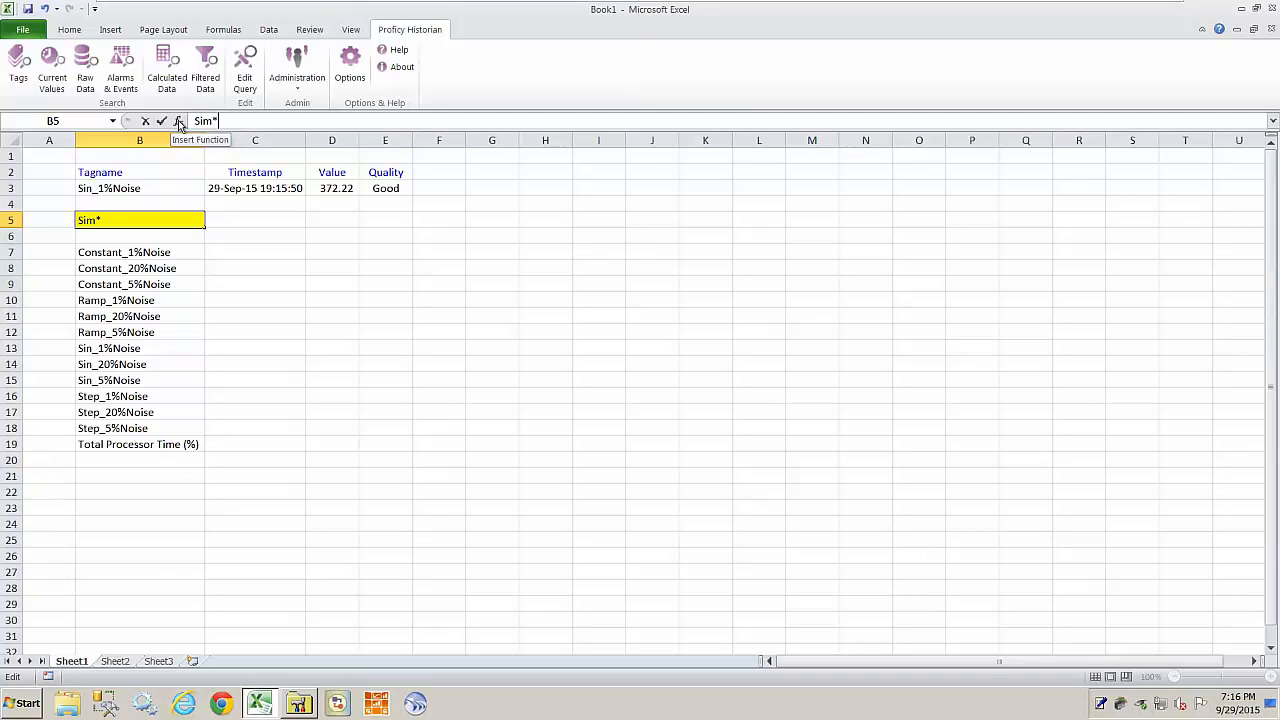
text(*)
key(Return)
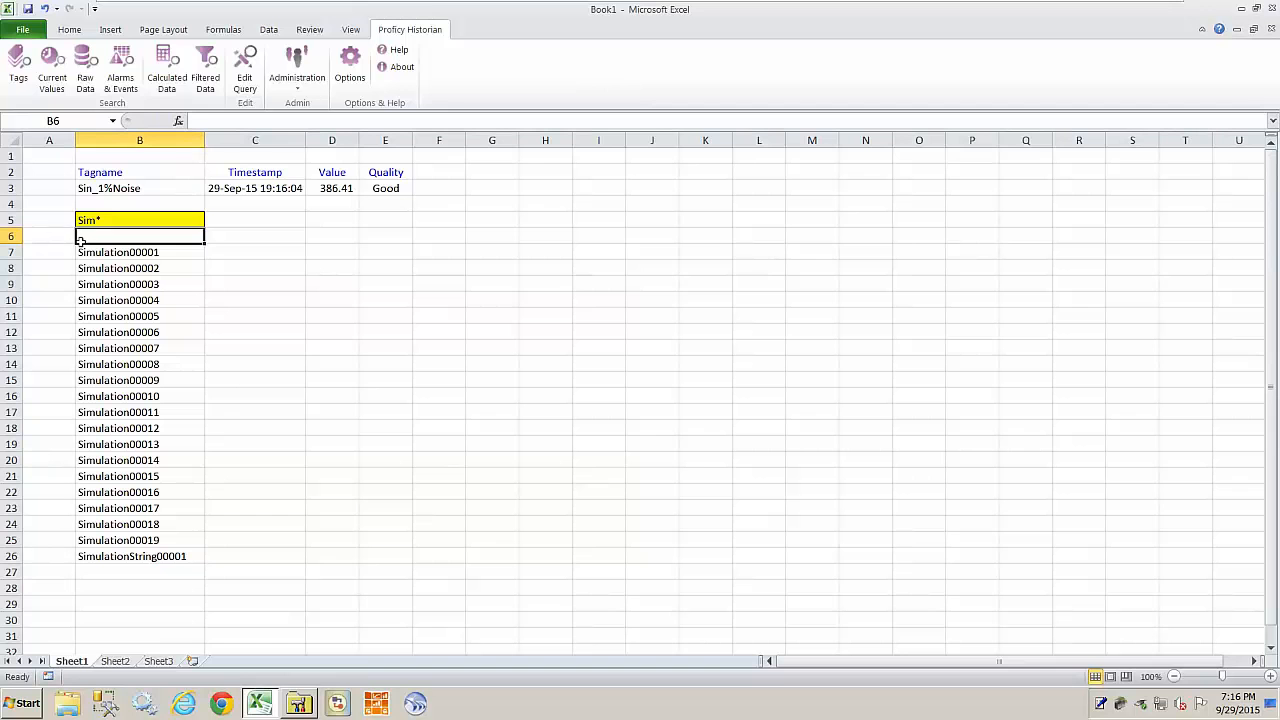
click(106, 220)
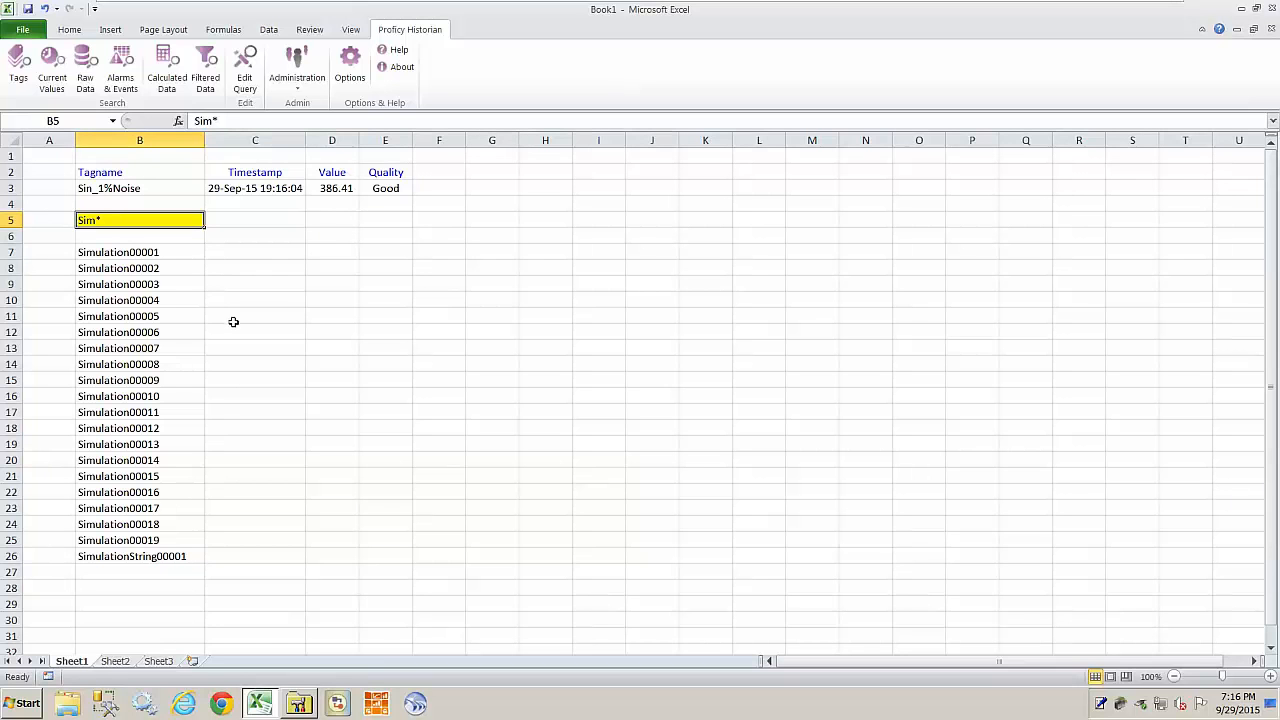
Start a Historian current value query with the tag names taken from the range B7:B26.
click(230, 318)
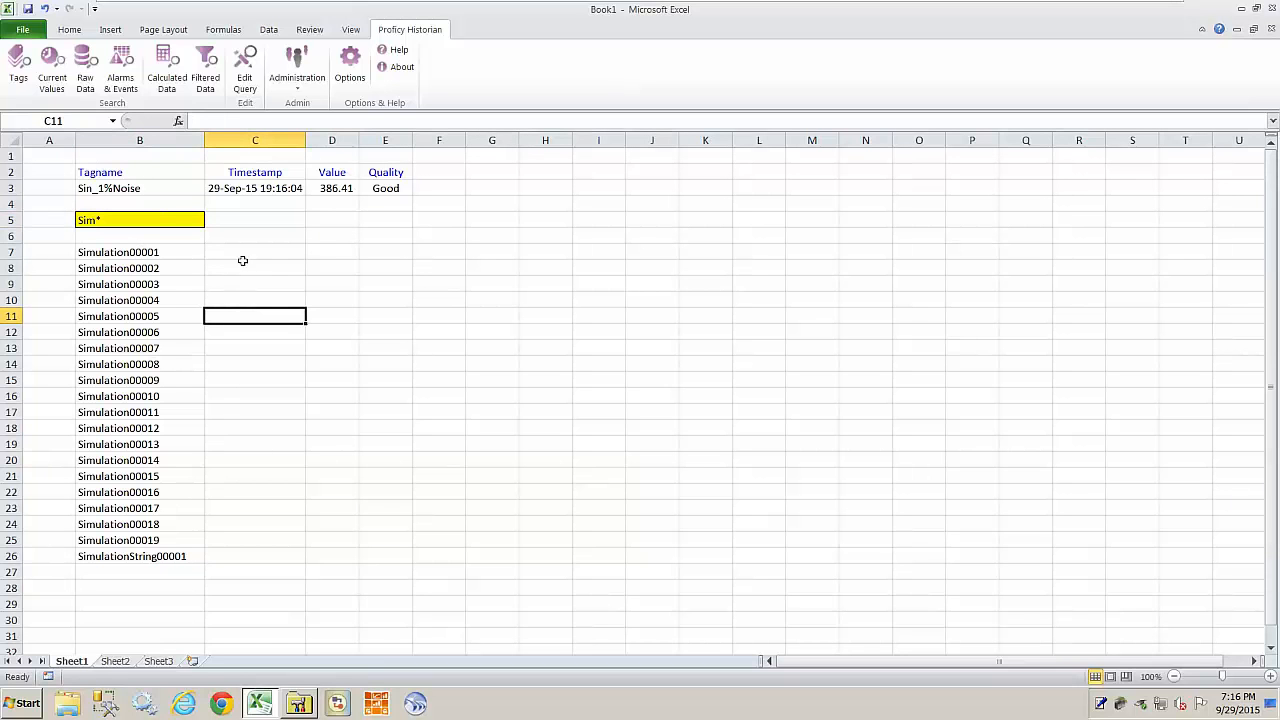
click(60, 76)
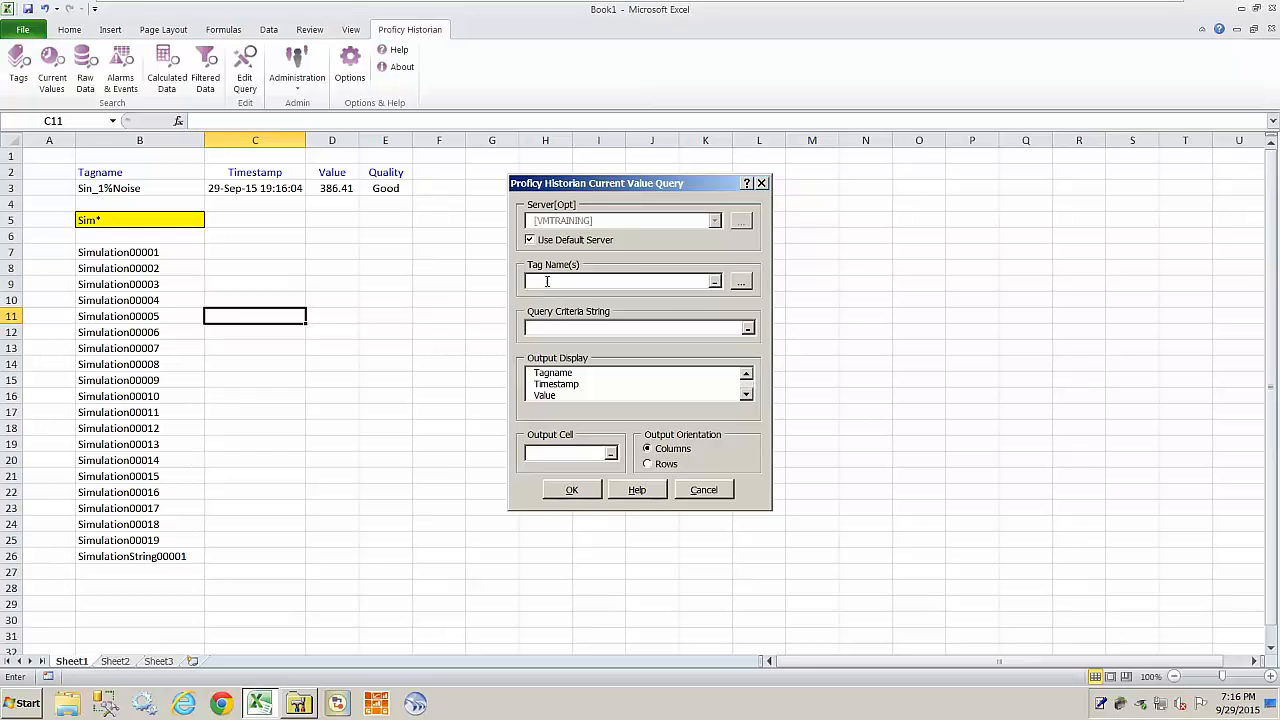
click(714, 281)
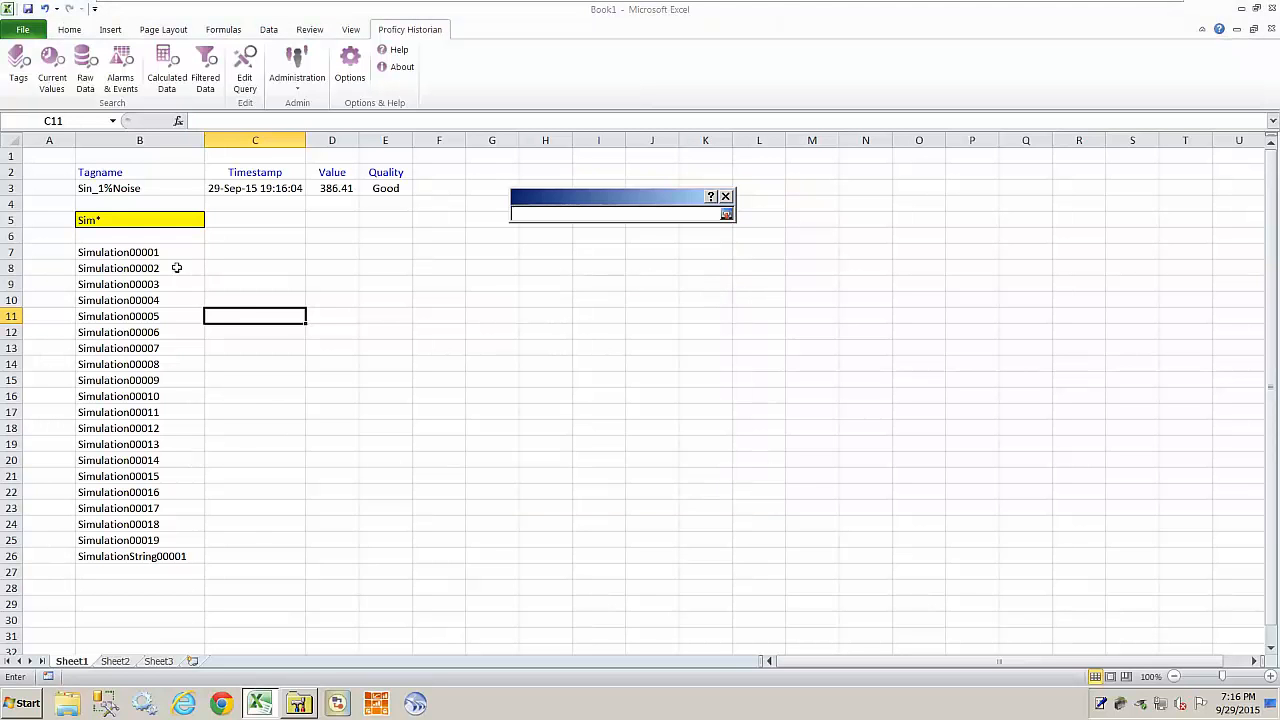
drag(128, 254, 116, 557)
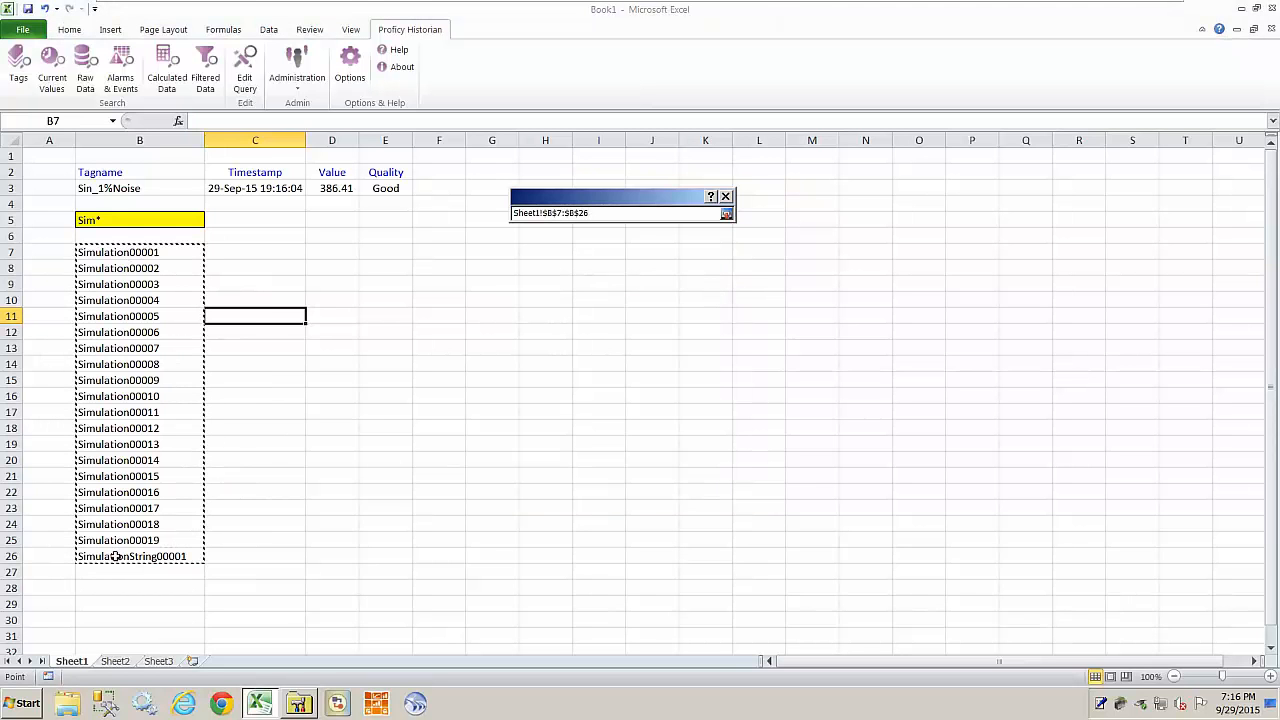
key(Return)
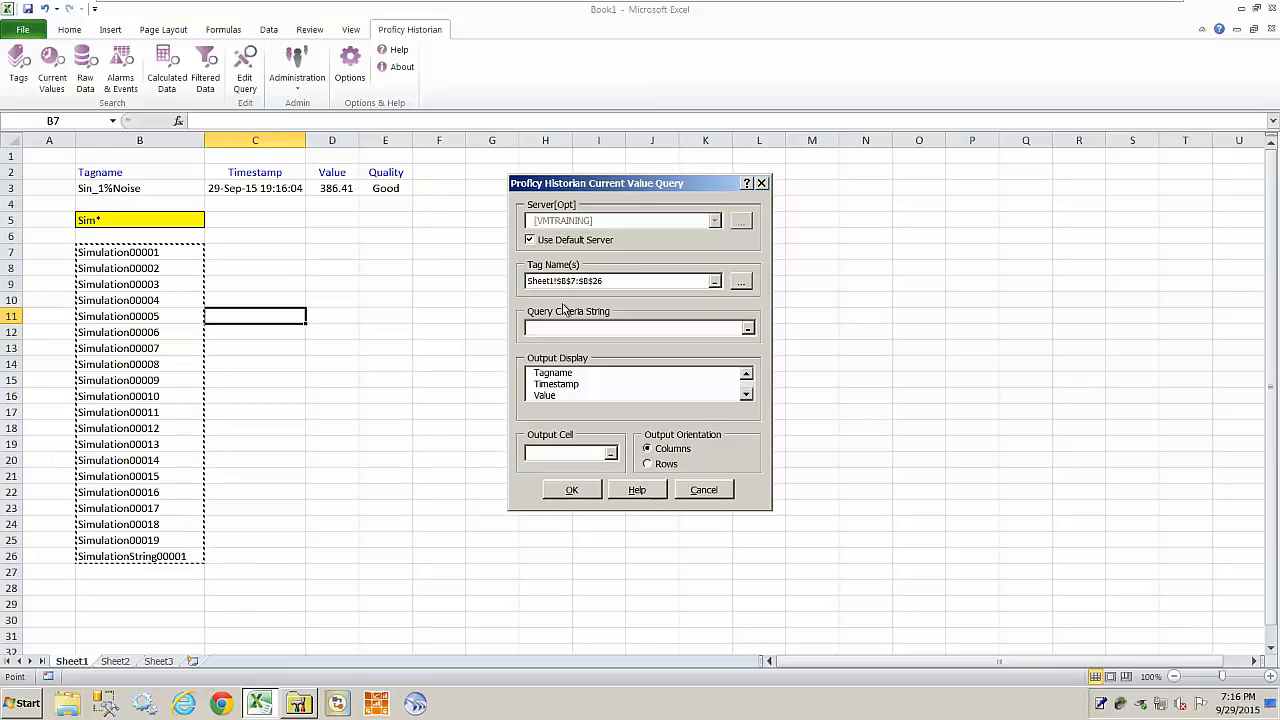
Output the Timestamp, Value and Quality fields in columns starting at cell C7 and run the current value query.
click(570, 385)
shift+click(568, 397)
click(745, 394)
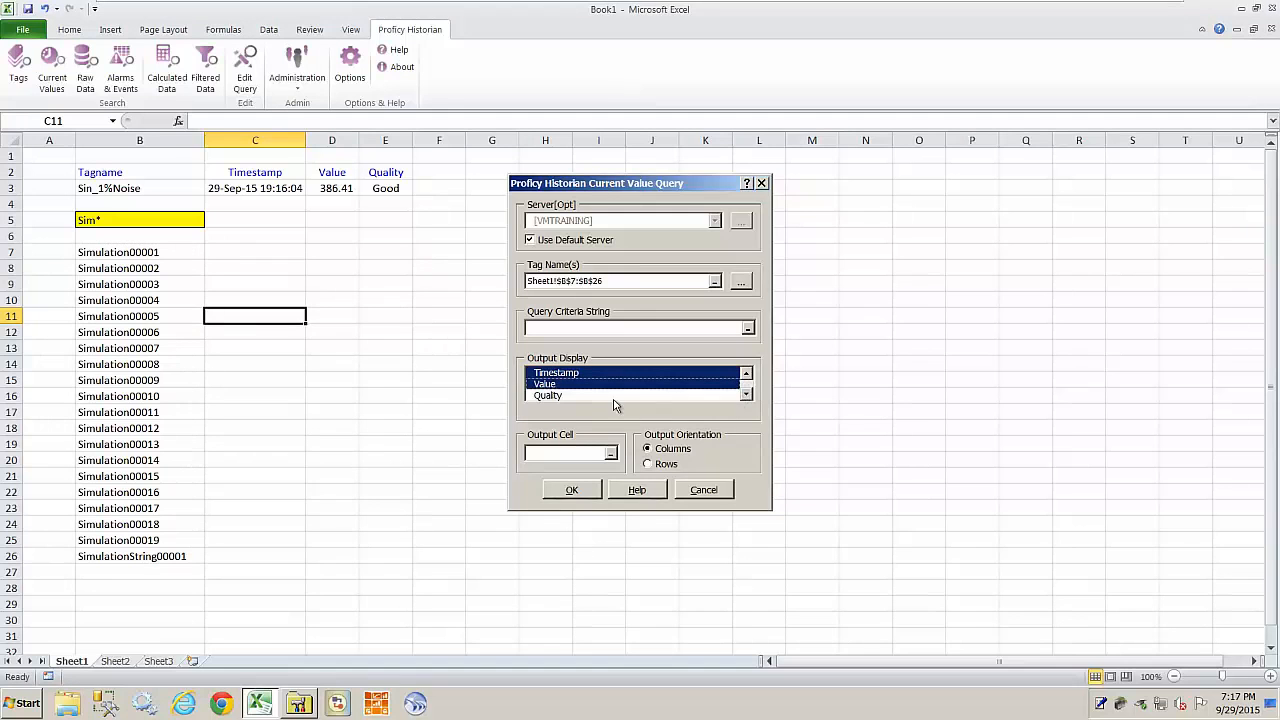
shift+click(580, 396)
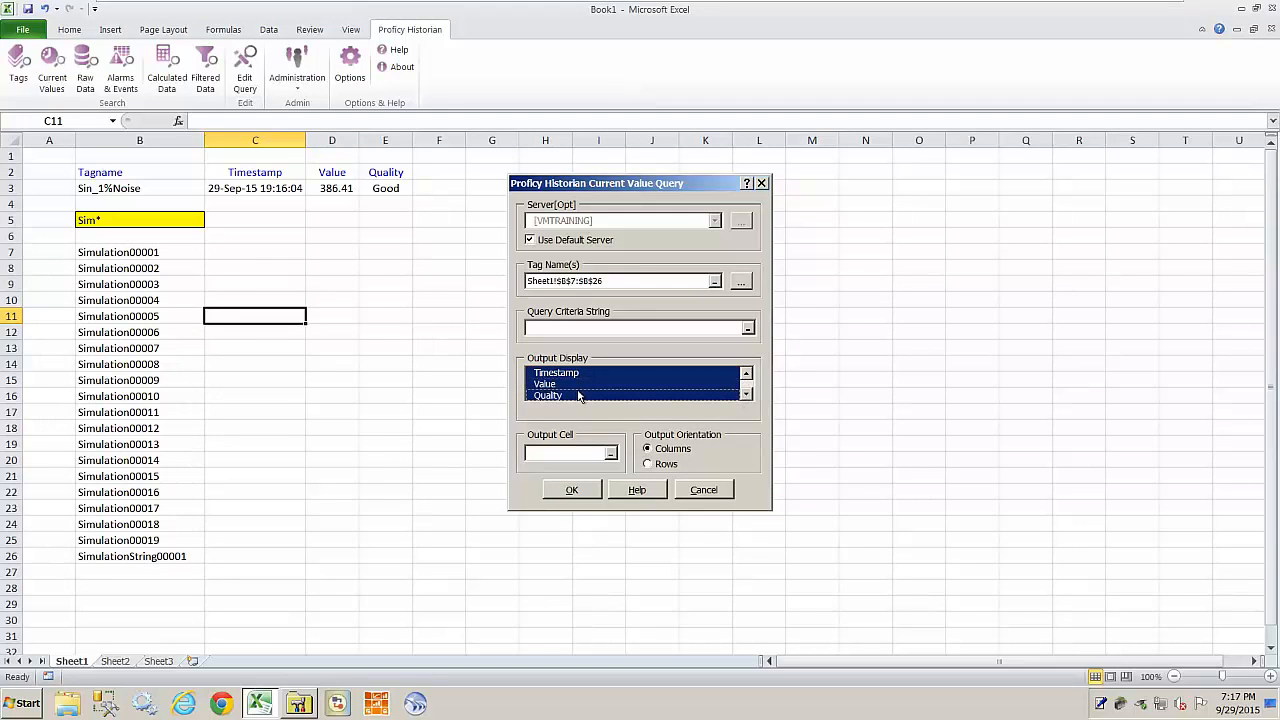
click(611, 453)
click(248, 251)
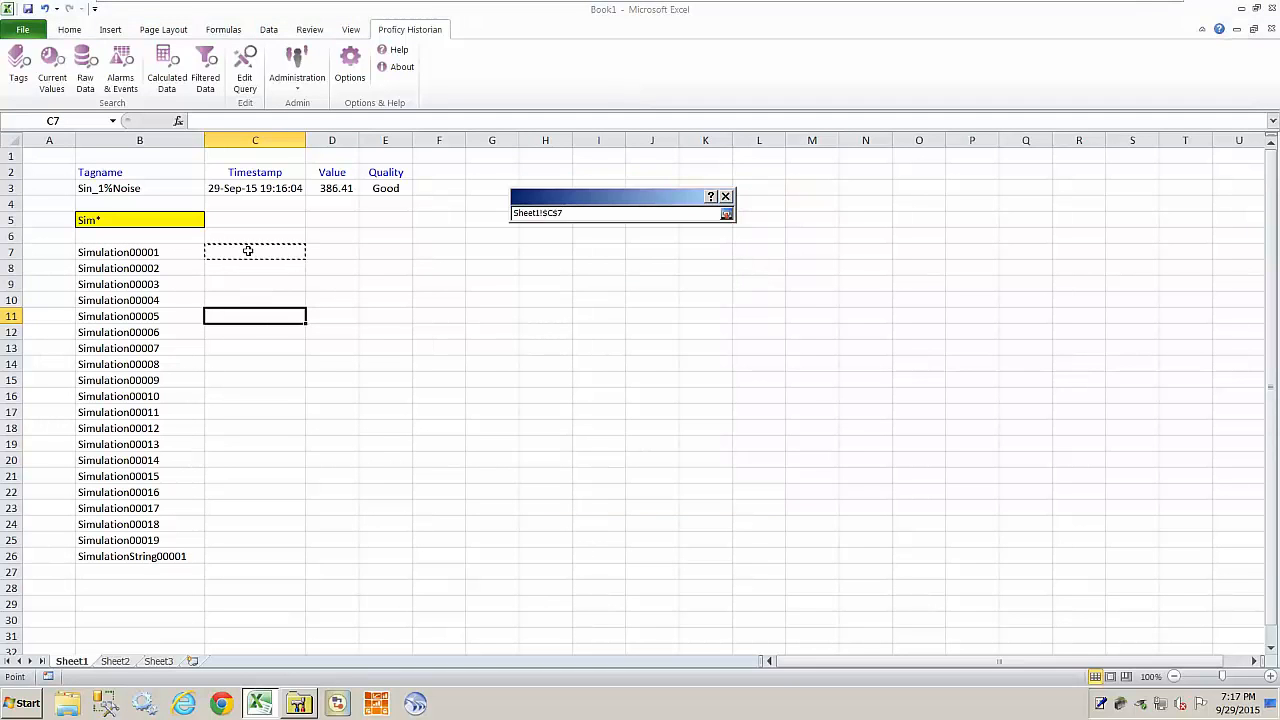
key(Return)
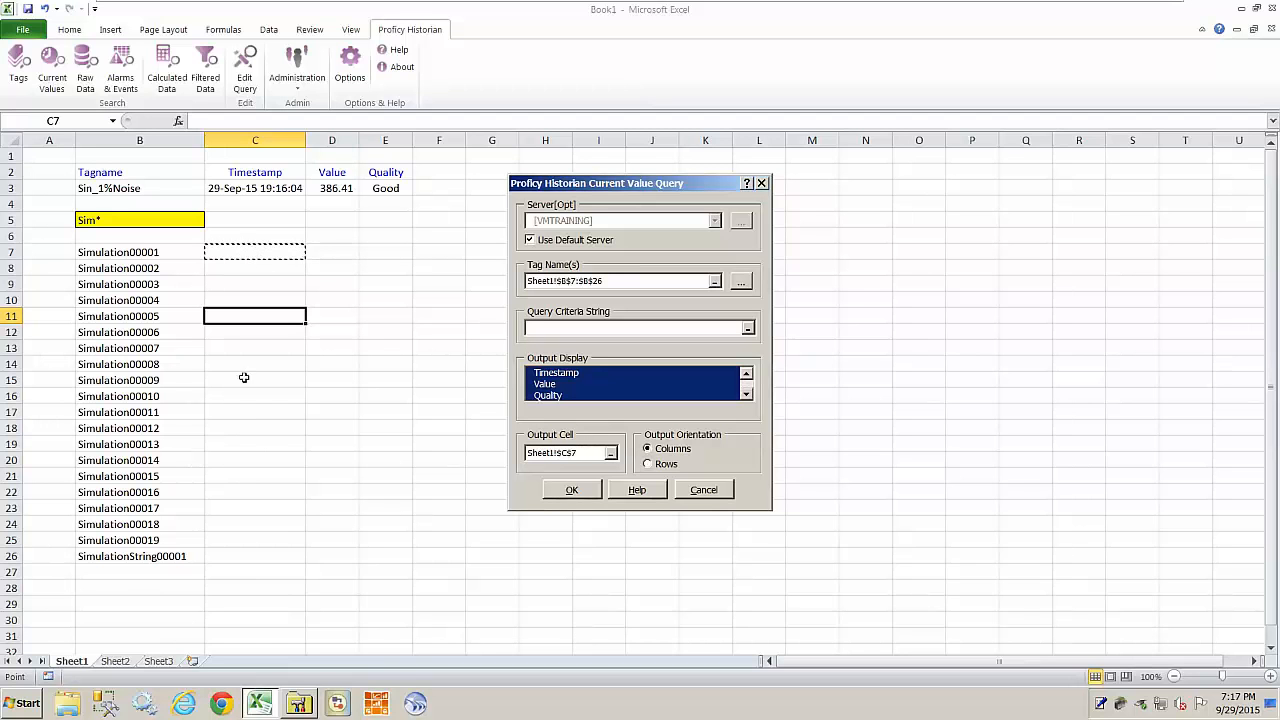
click(582, 490)
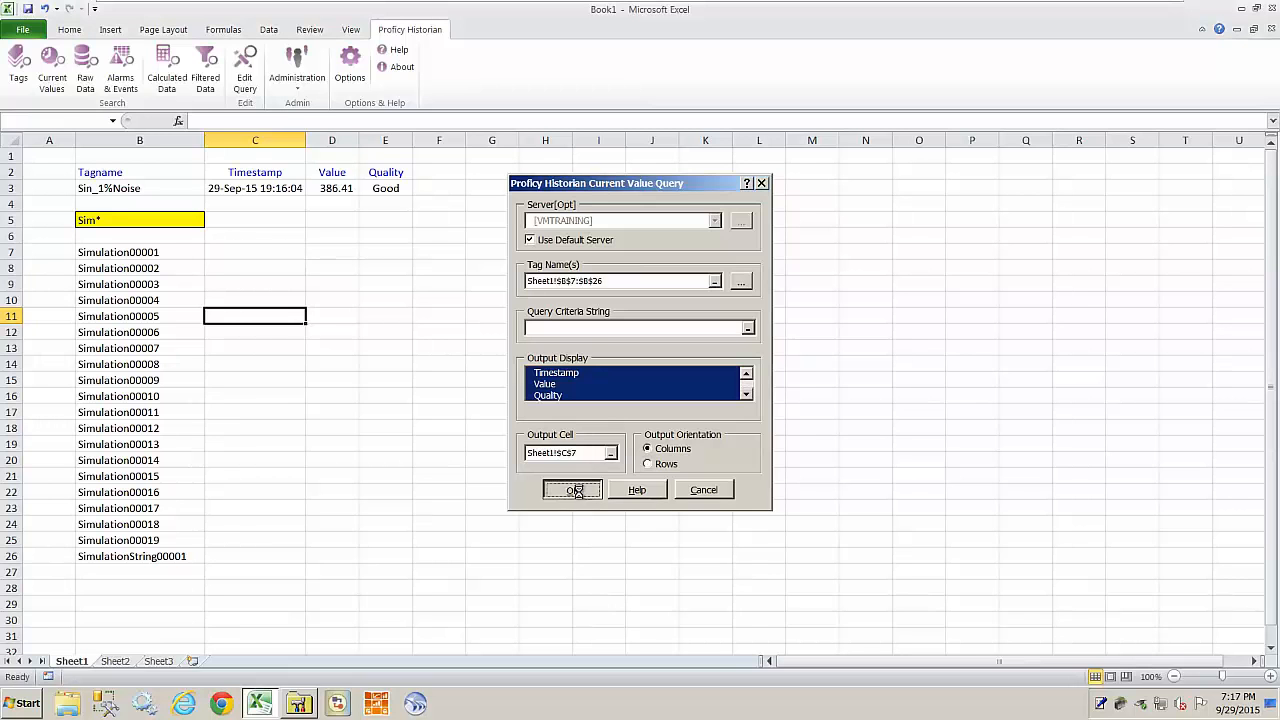
click(657, 295)
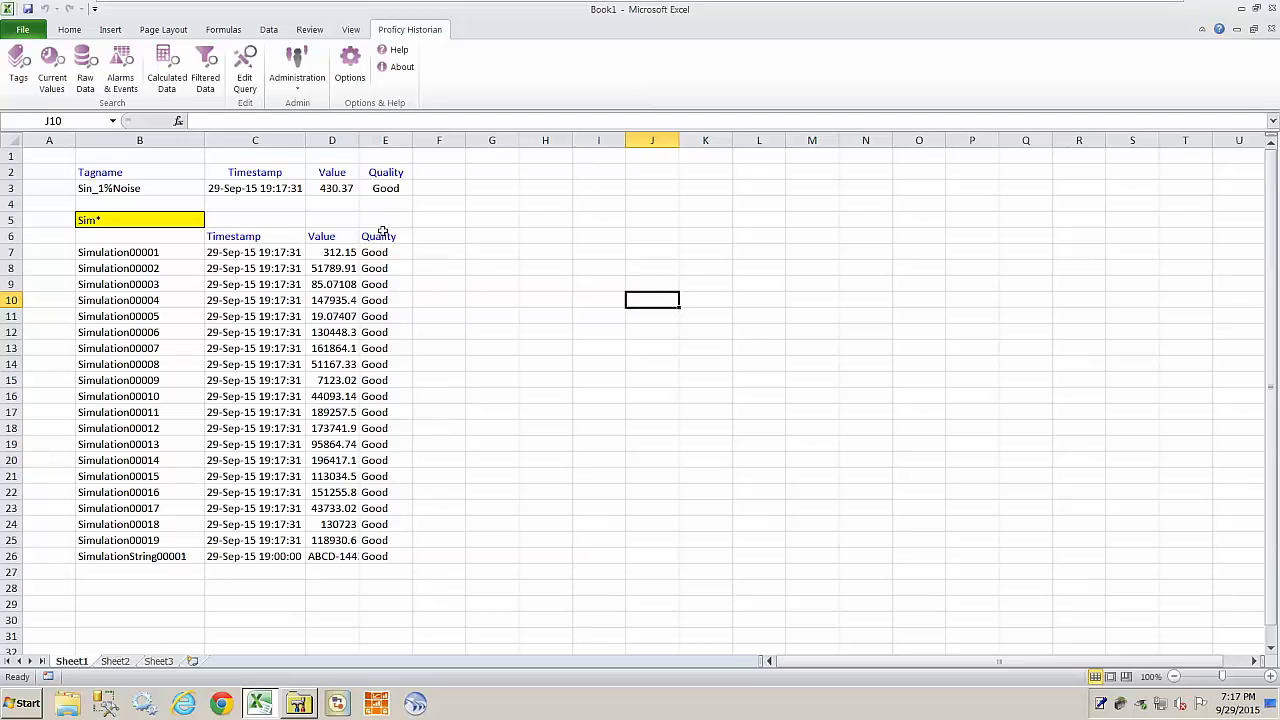
Center the contents of the Quality column E, the Value header in D6 and the Timestamp column C.
click(386, 140)
click(72, 30)
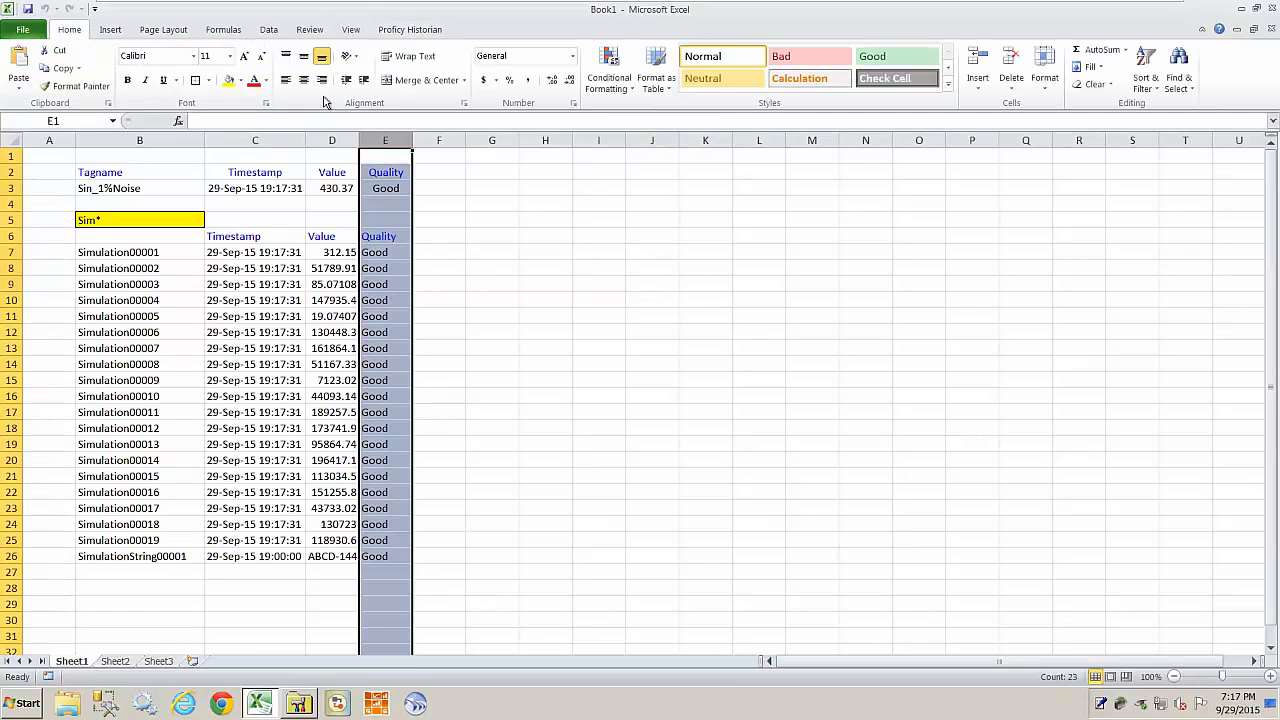
click(303, 80)
click(340, 238)
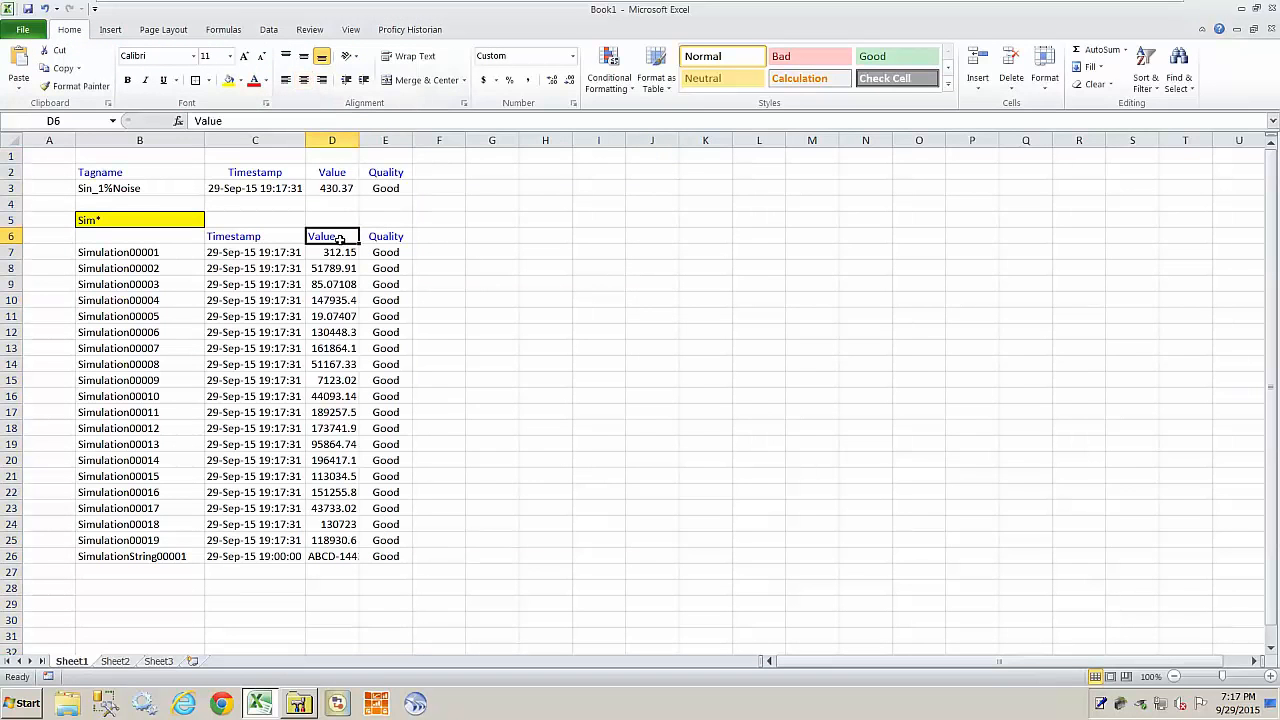
click(303, 80)
click(269, 140)
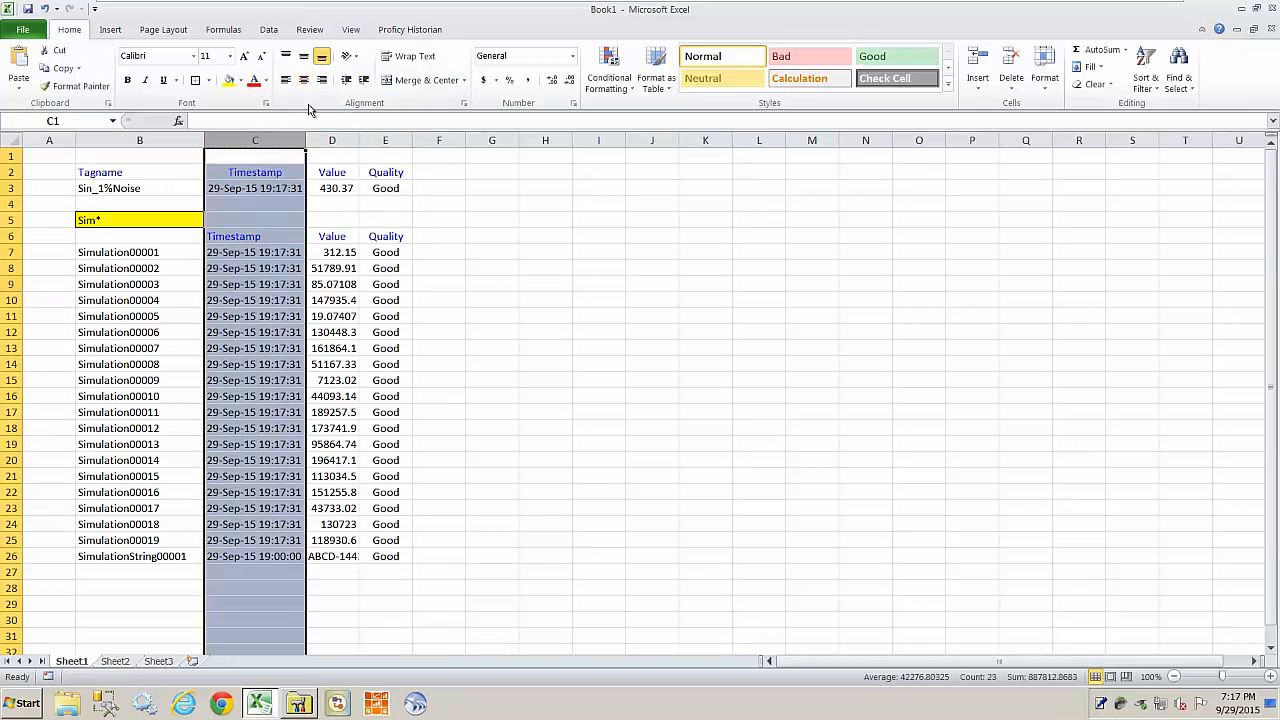
click(303, 80)
click(532, 318)
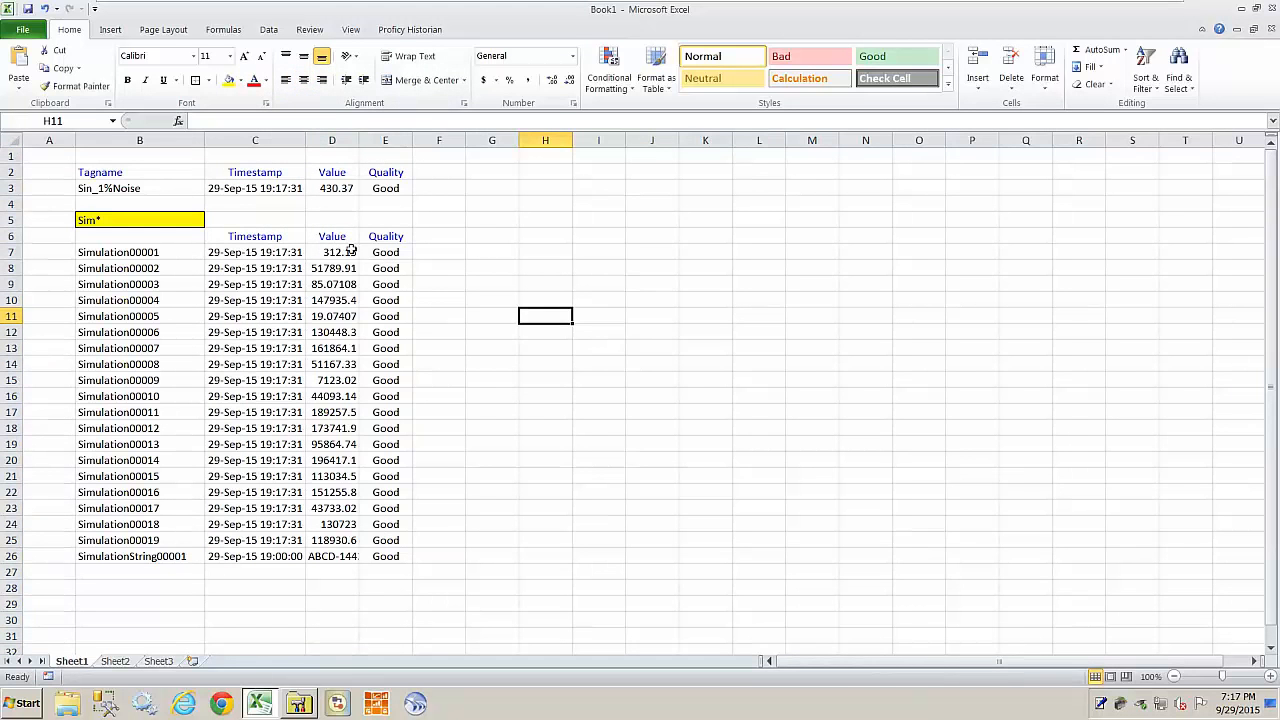
Apply the comma number format to the values in D7:D26 and widen column D to fit the string value.
drag(340, 252, 343, 552)
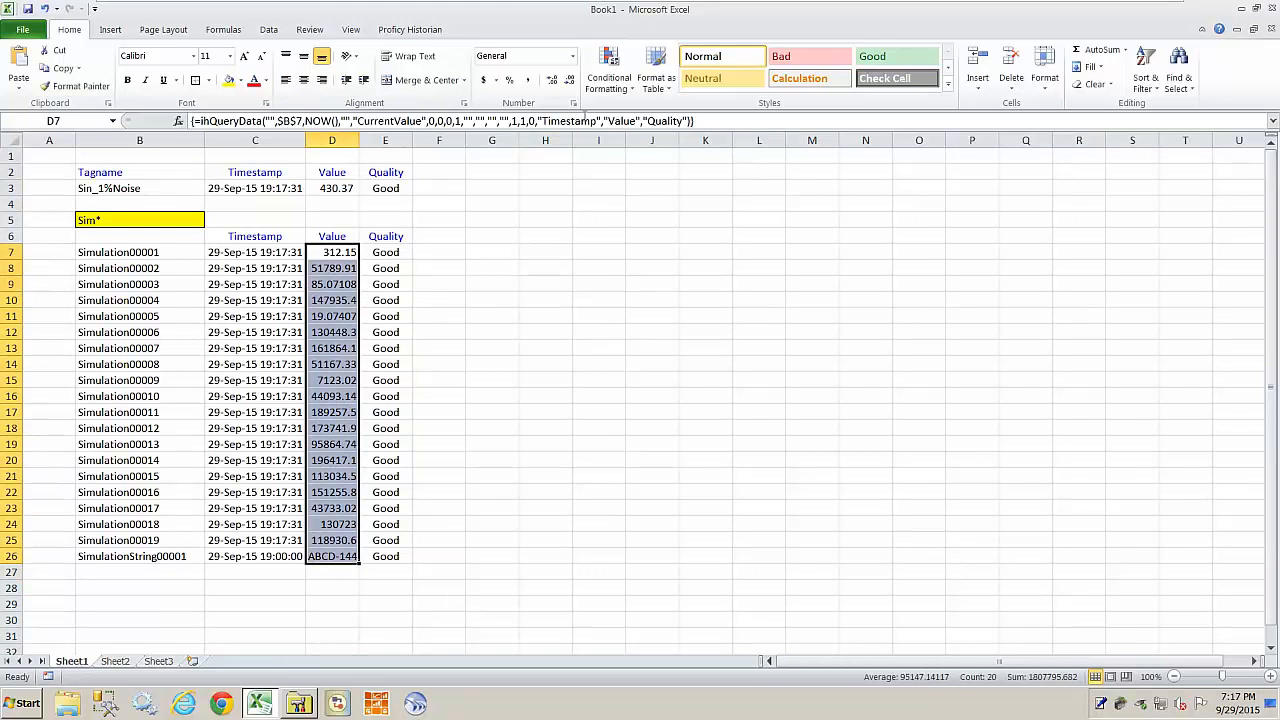
click(527, 80)
click(558, 364)
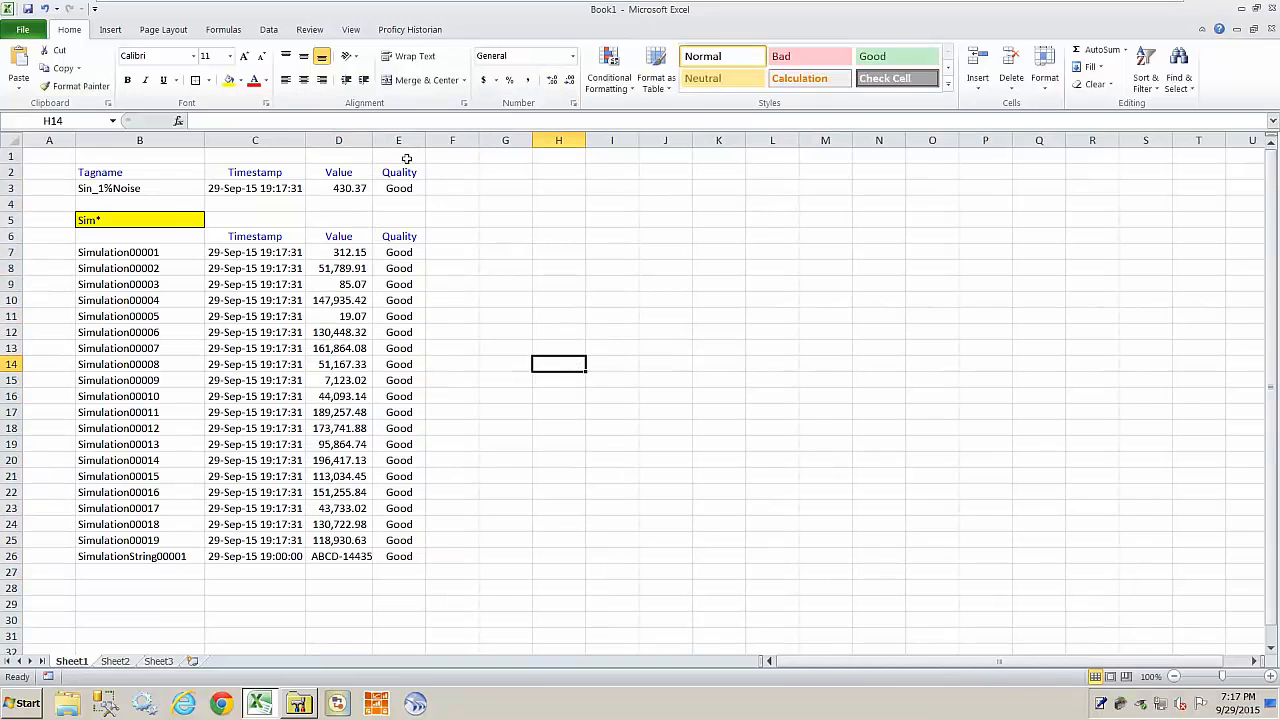
click(665, 352)
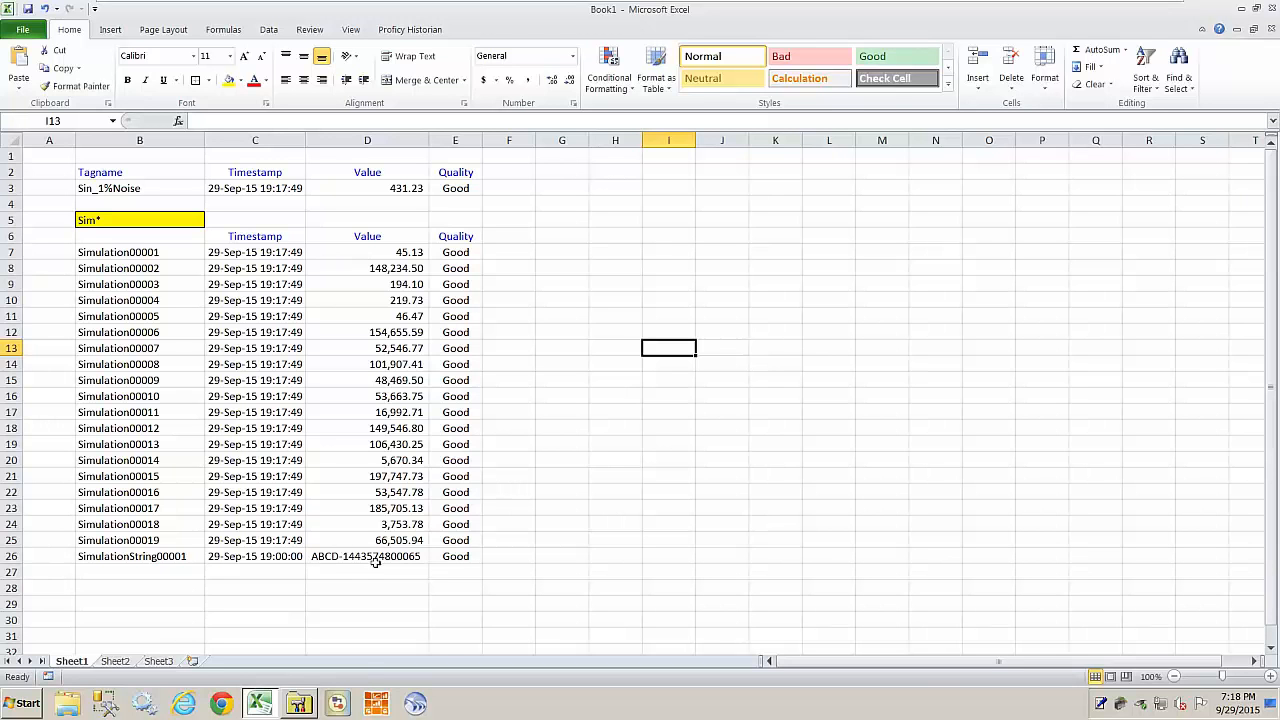
click(594, 268)
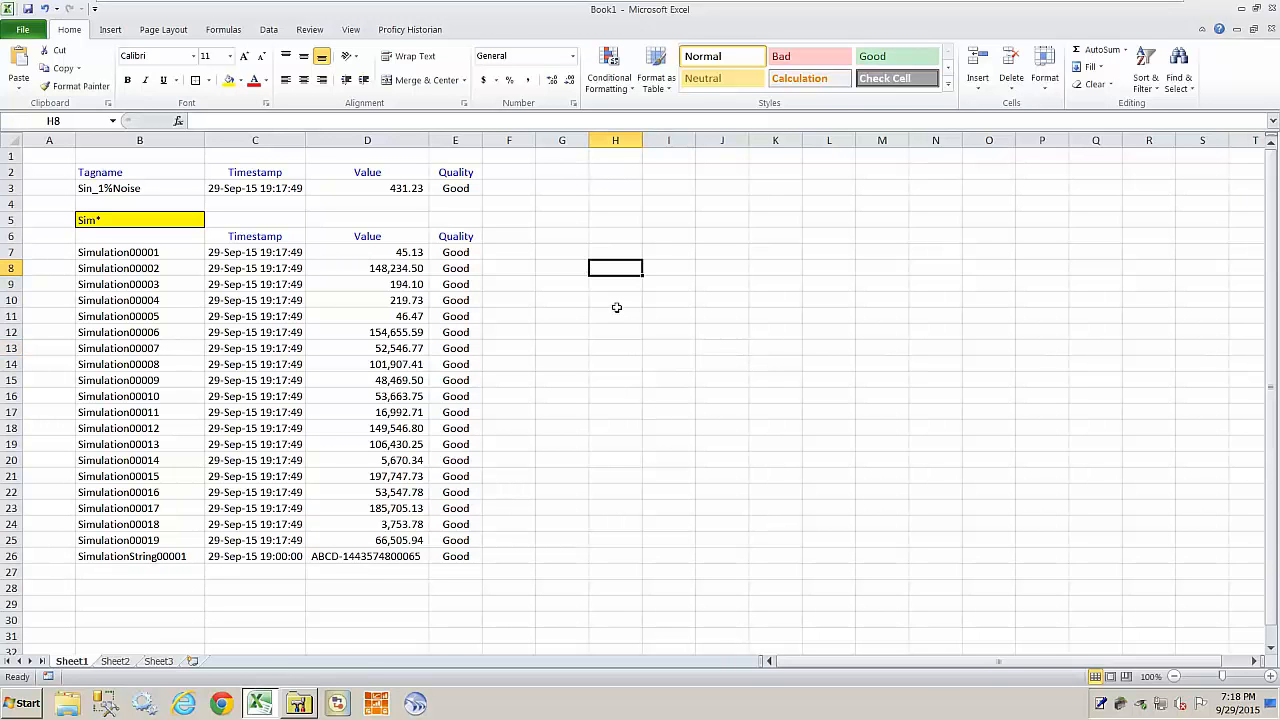
Replace the tag mask in cell B5 with *%*.
click(103, 219)
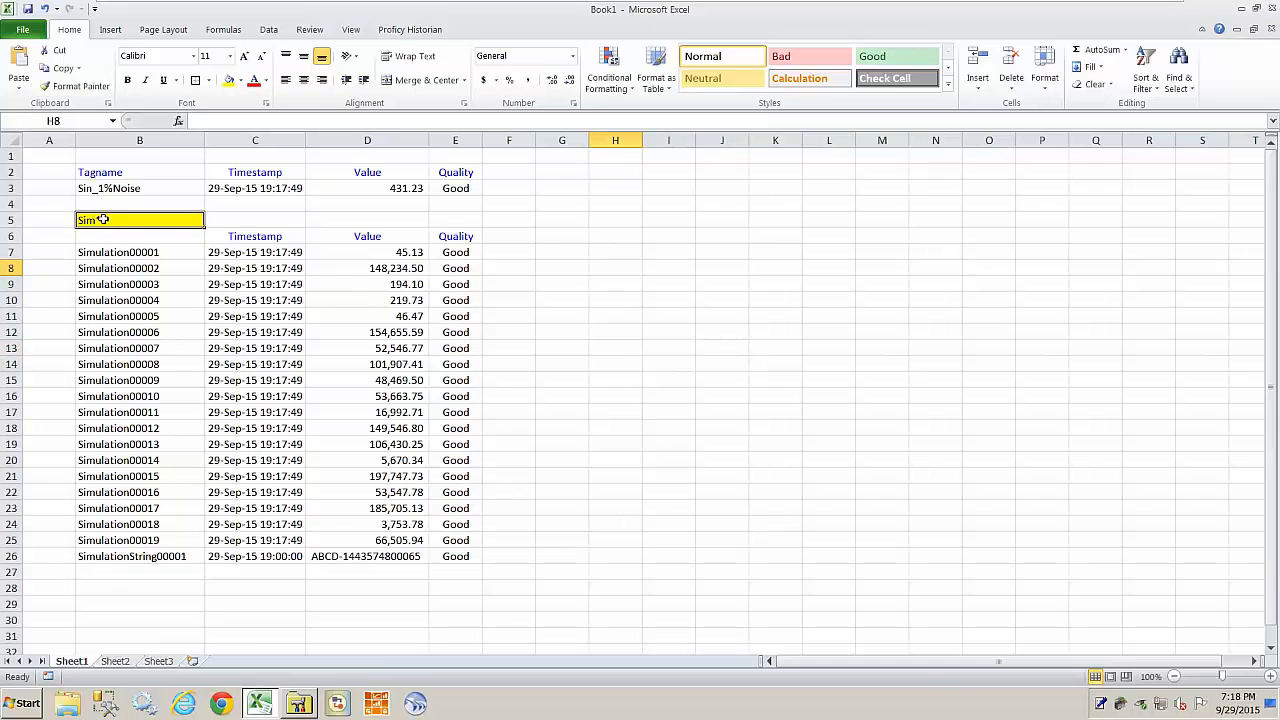
drag(219, 121, 185, 121)
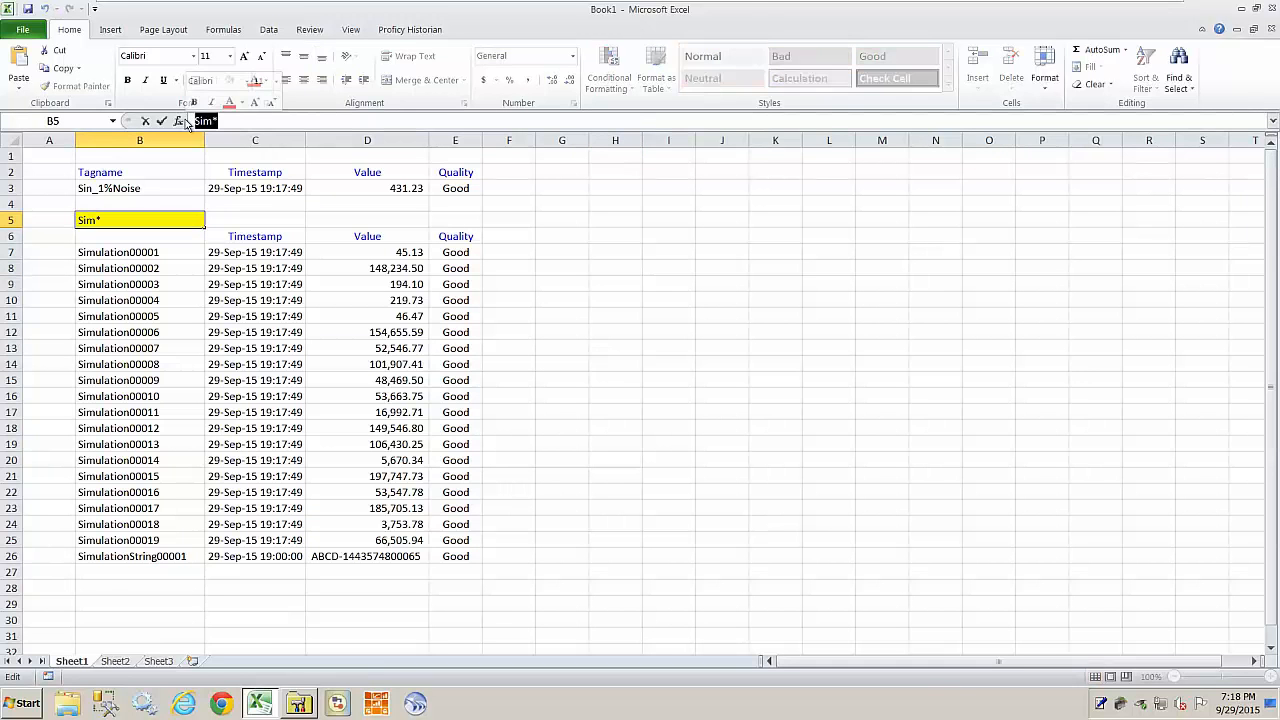
text(*)
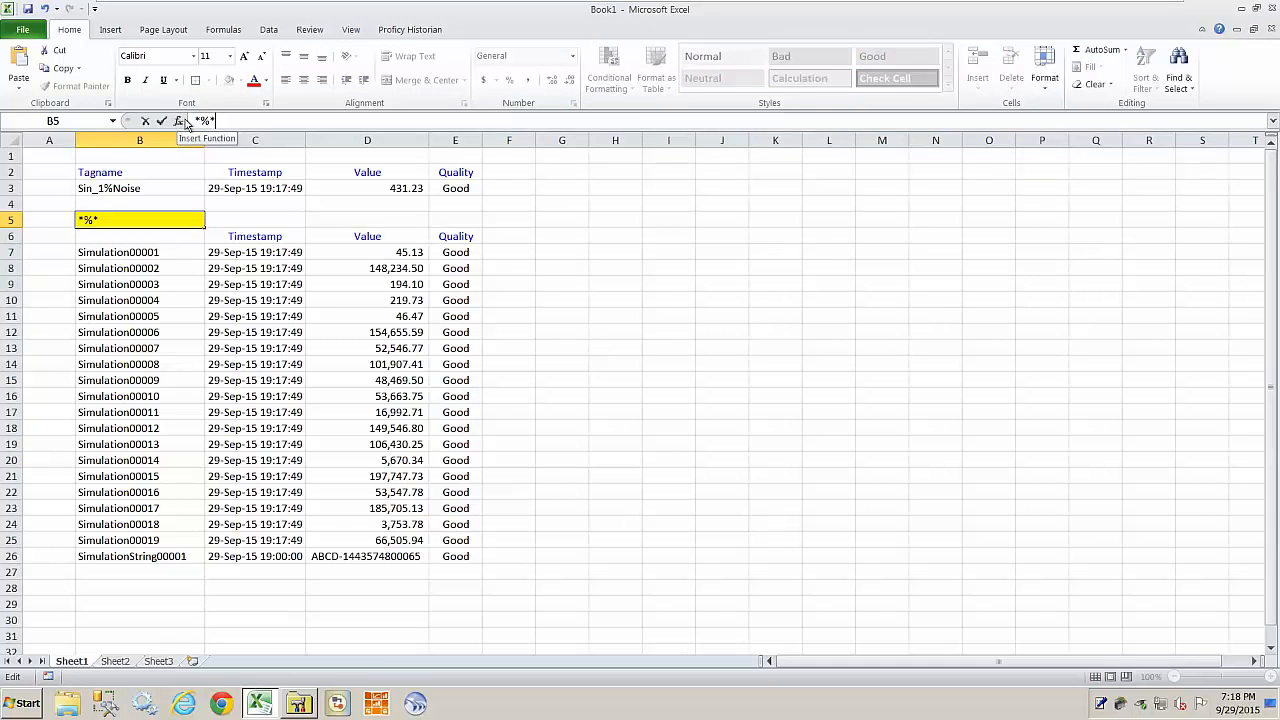
text(%*)
key(Return)
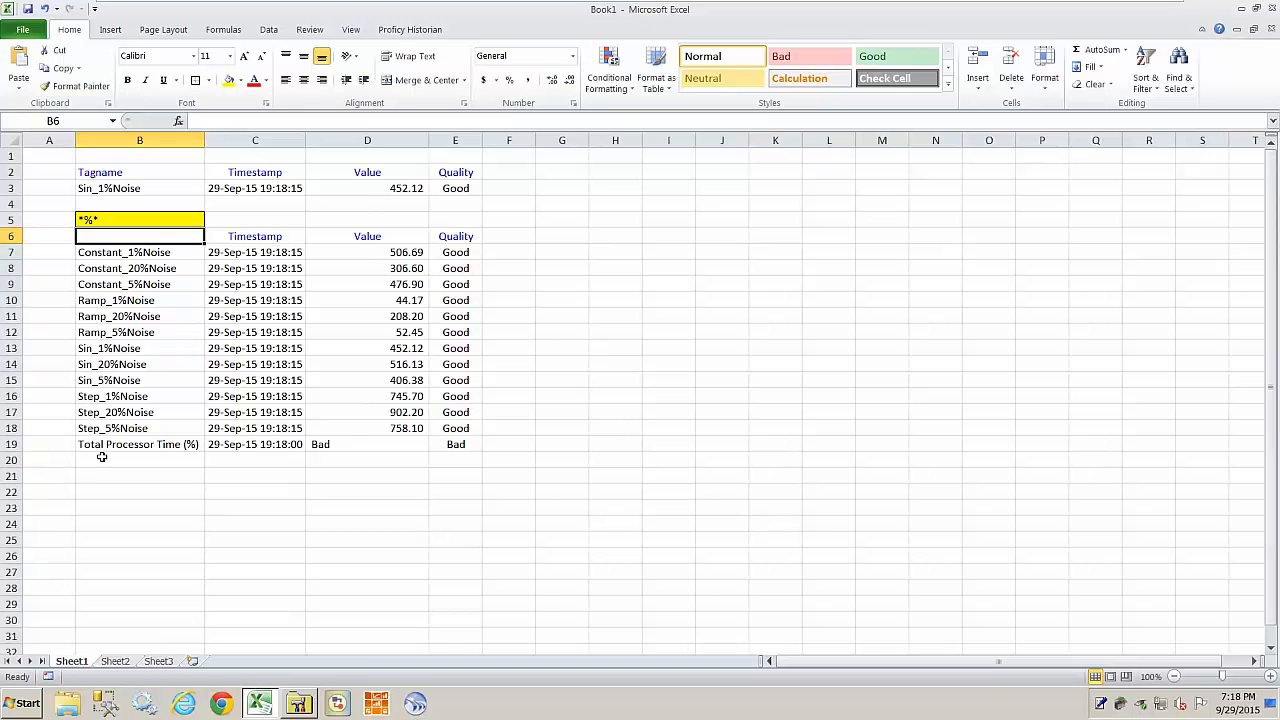
Center the values in the range D7:D19.
click(347, 443)
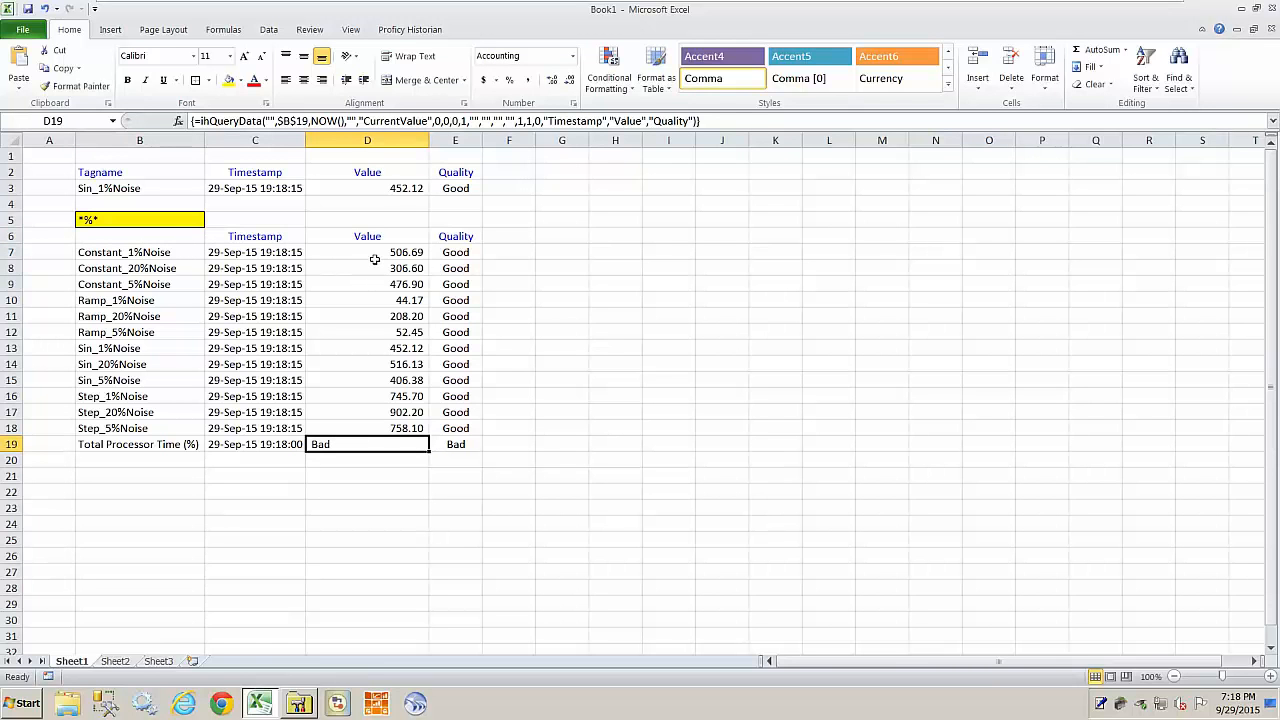
drag(372, 253, 380, 447)
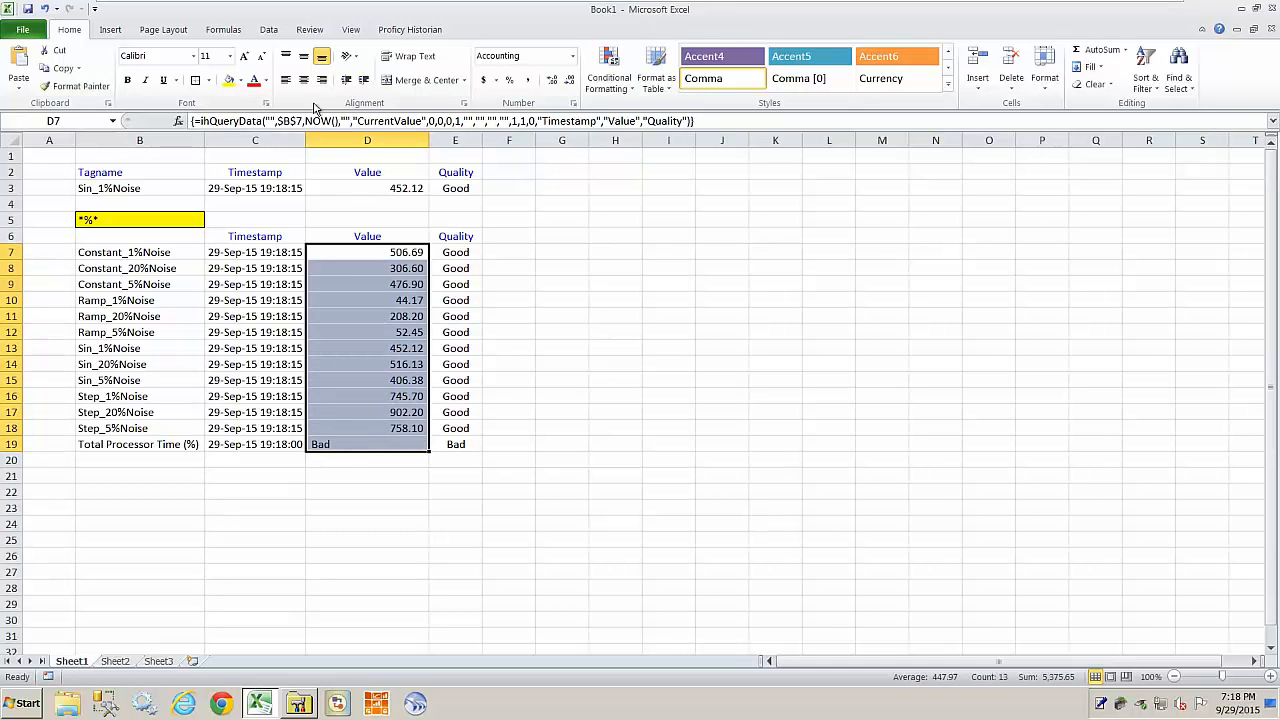
click(305, 79)
click(615, 476)
click(630, 254)
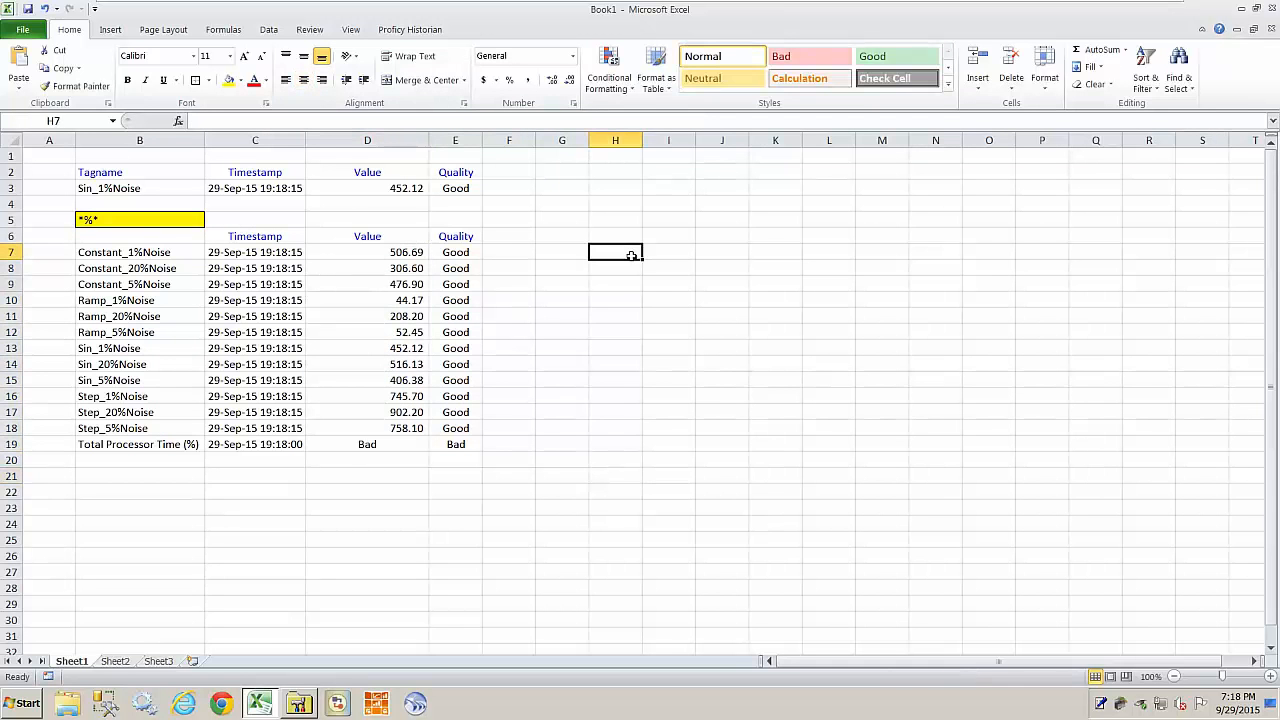
Change the tag mask in cell B5 to *string*.
click(98, 219)
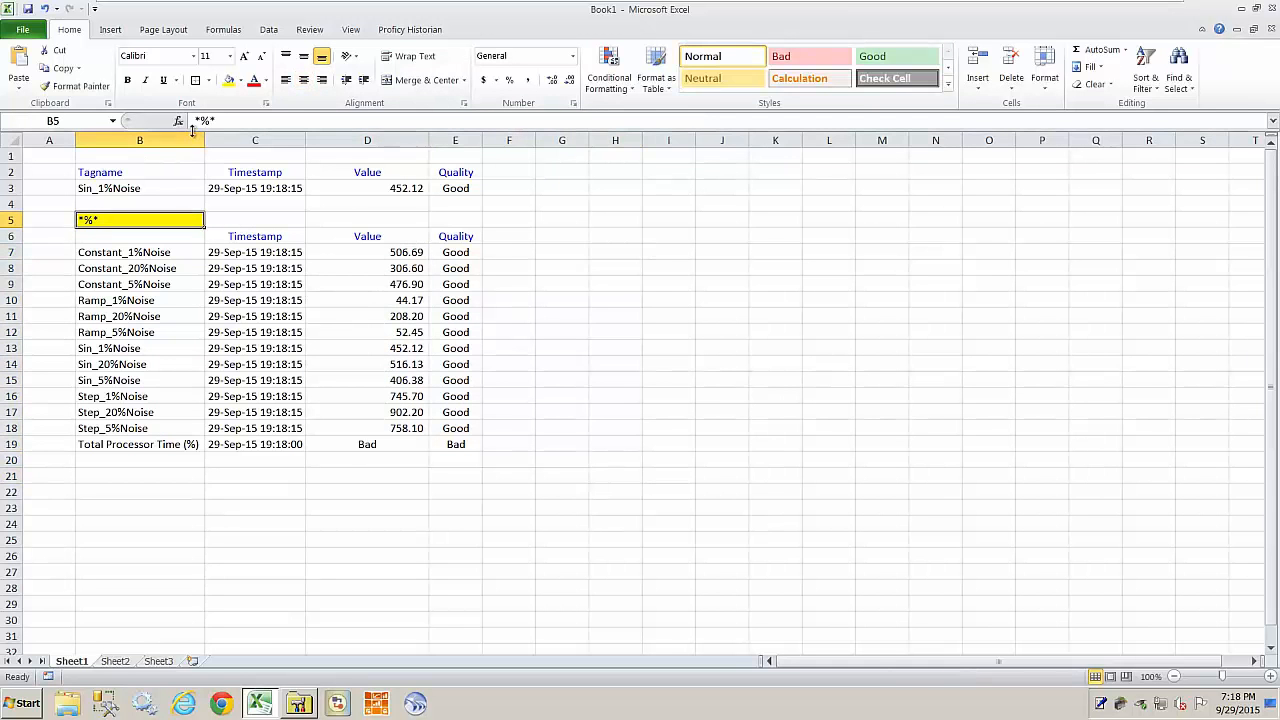
click(225, 120)
drag(225, 120, 180, 121)
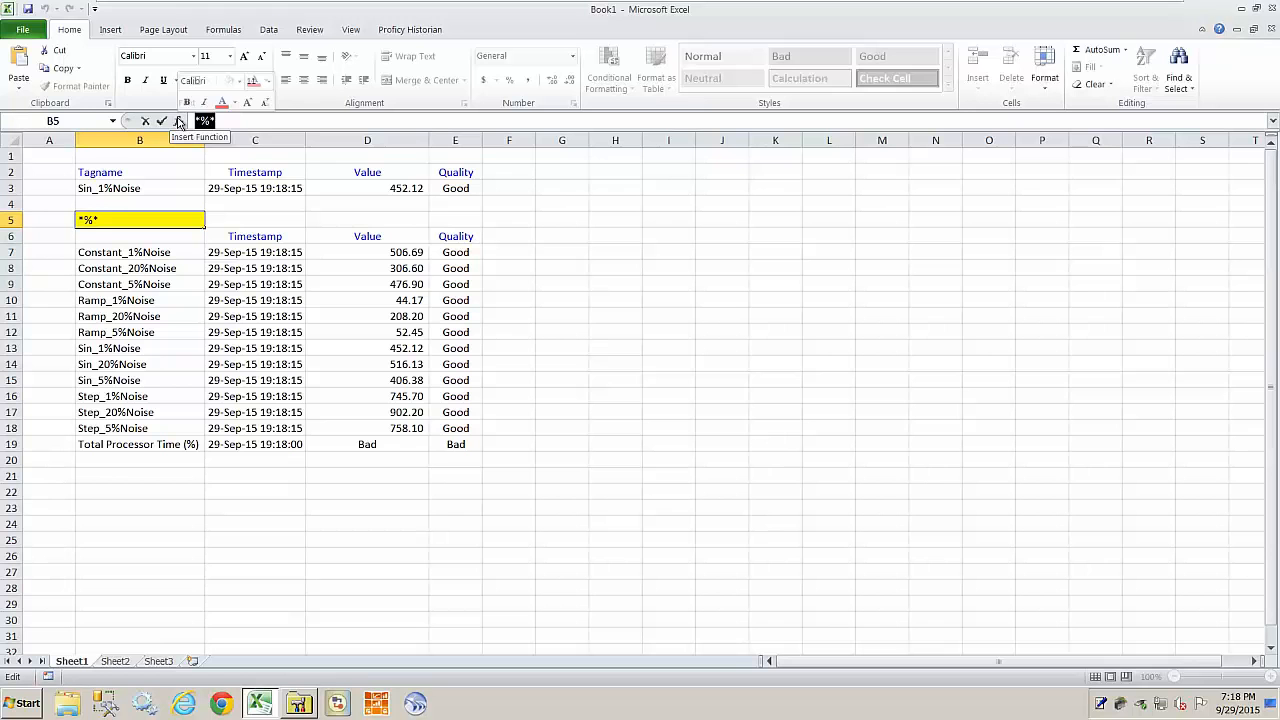
text(*strong)
key(BackSpace)
key(BackSpace)
key(BackSpace)
key(BackSpace)
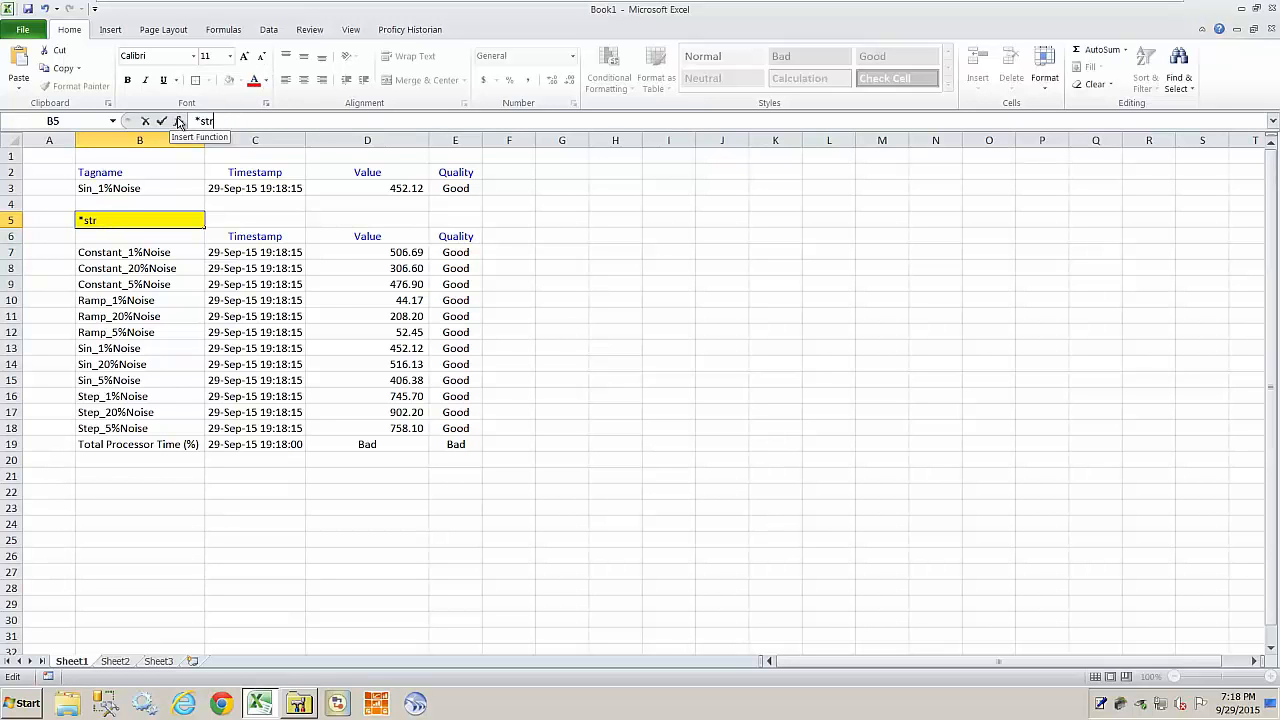
text(ring*)
key(Return)
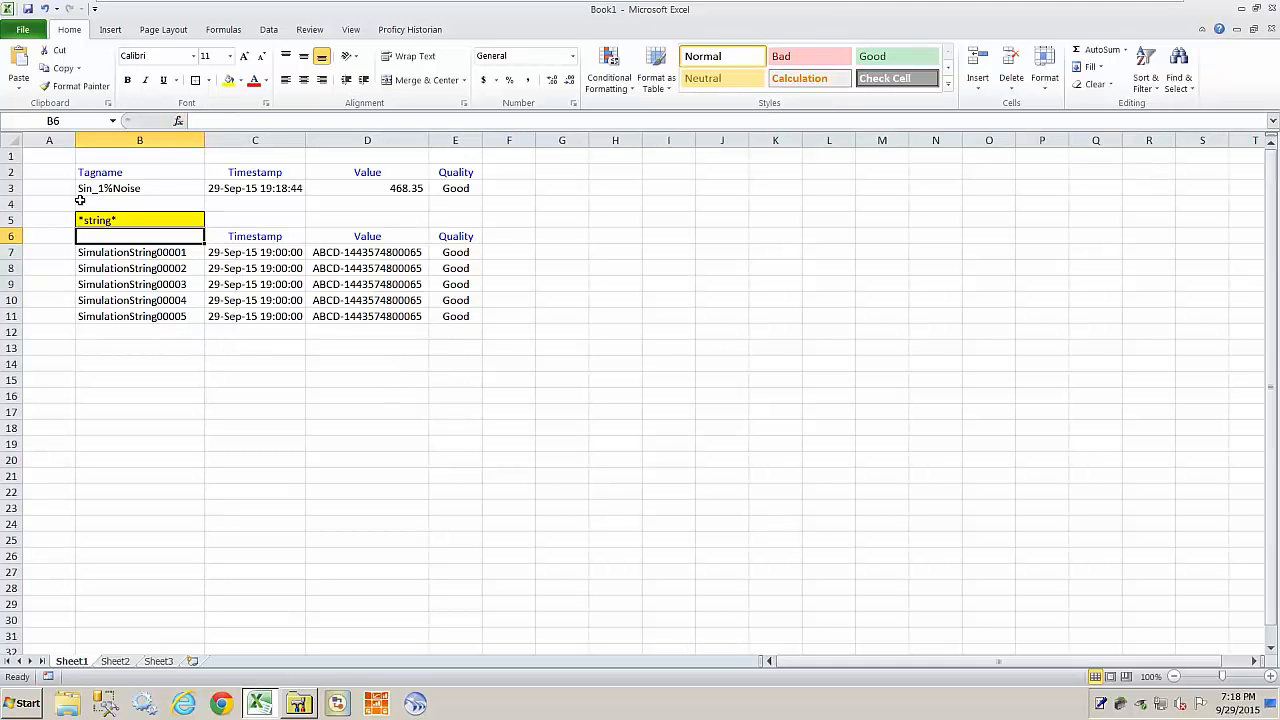
Clear the tag mask in cell B5 so that the tag search runs without a filter.
click(122, 220)
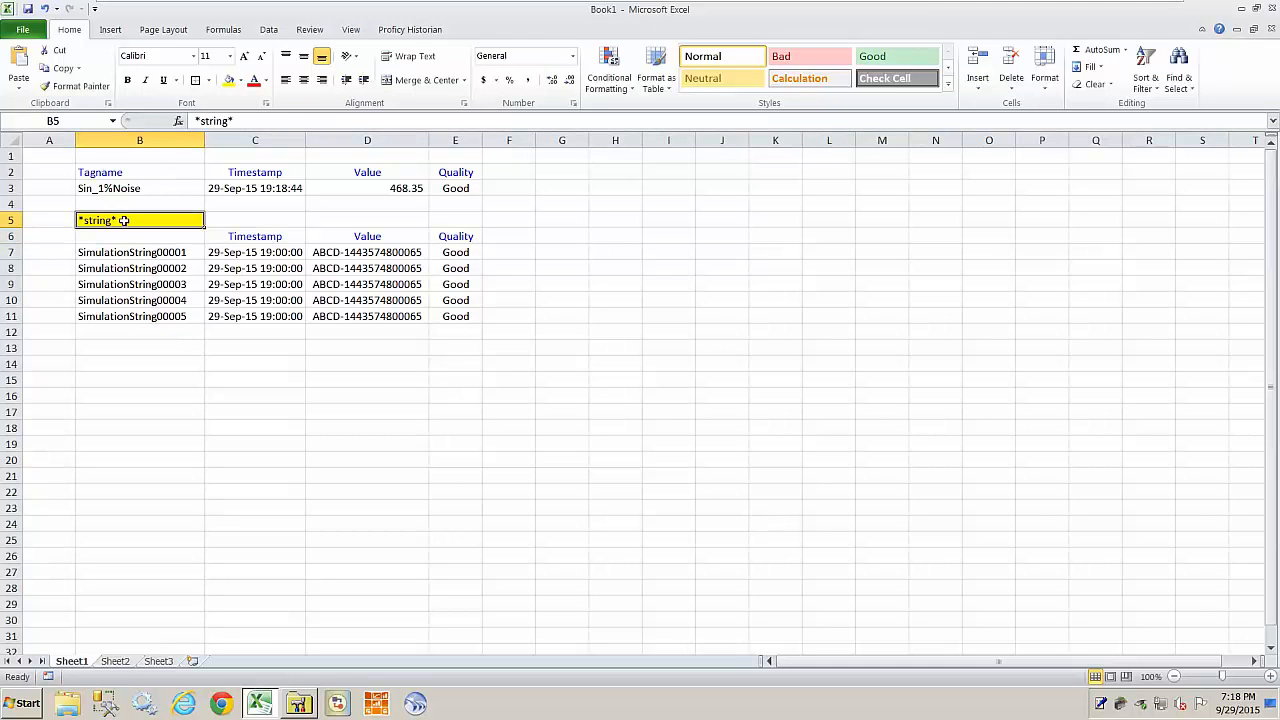
drag(249, 120, 192, 121)
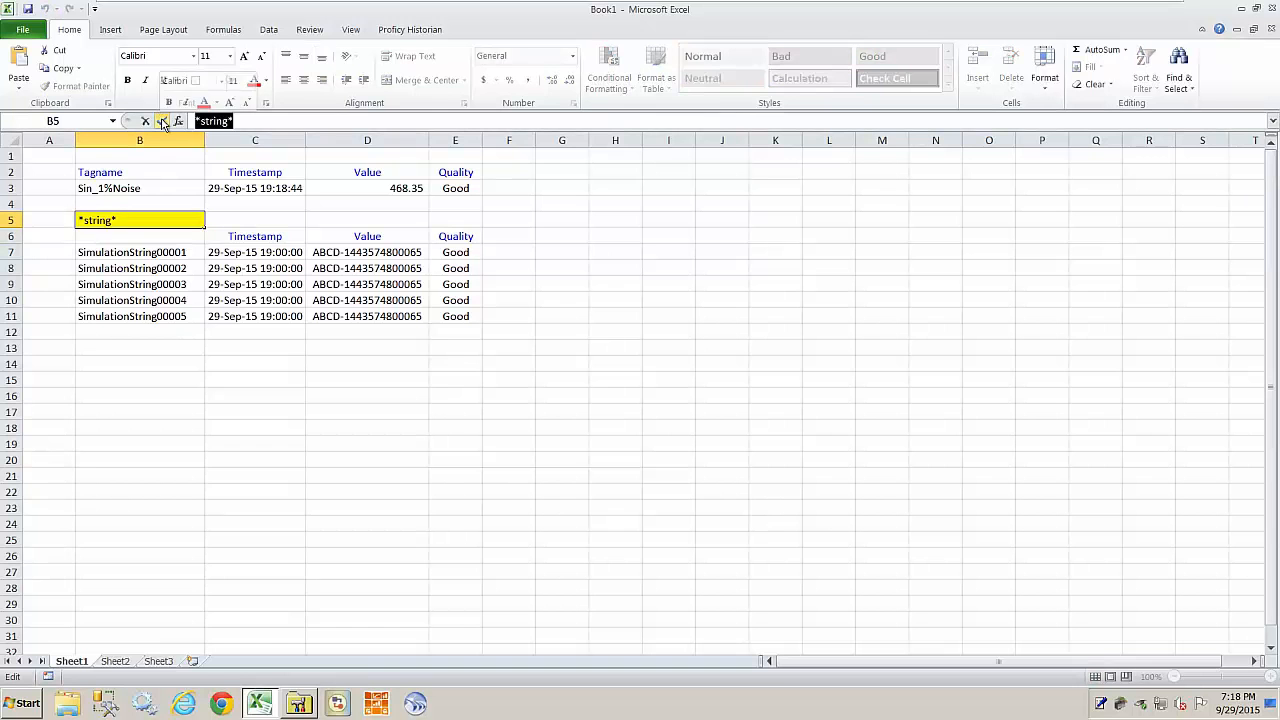
key(Delete)
key(Return)
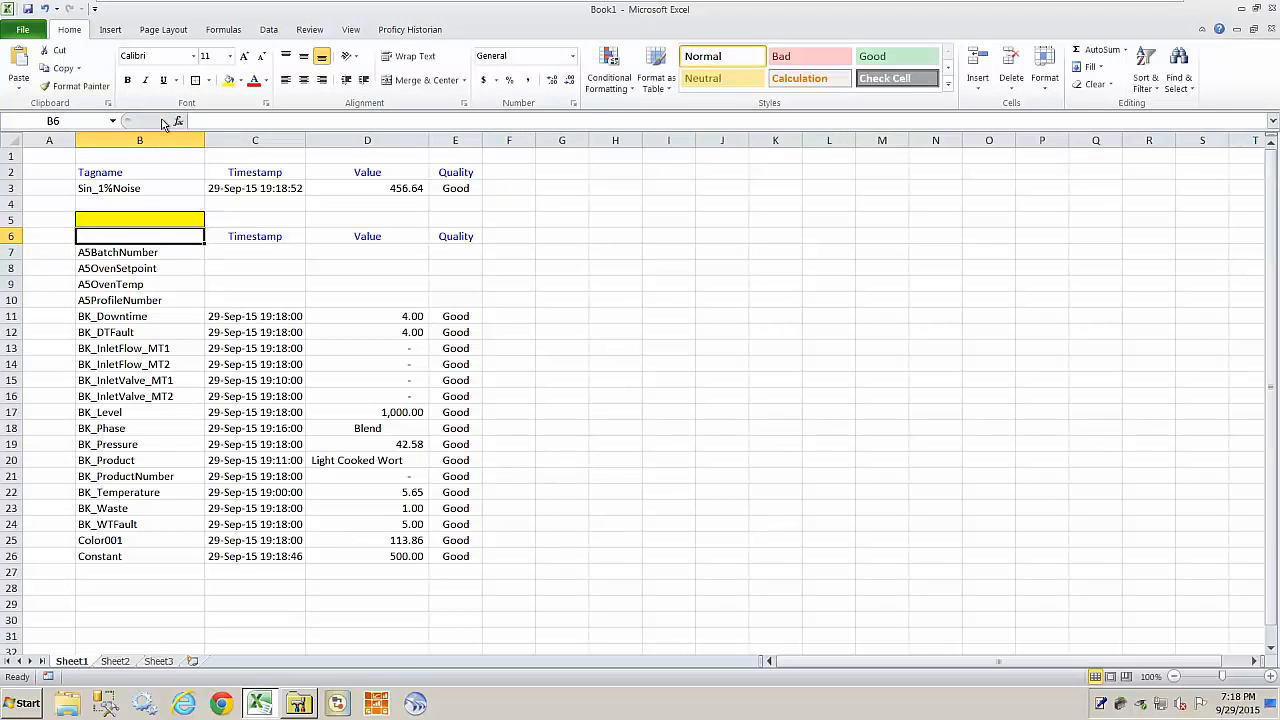
click(720, 383)
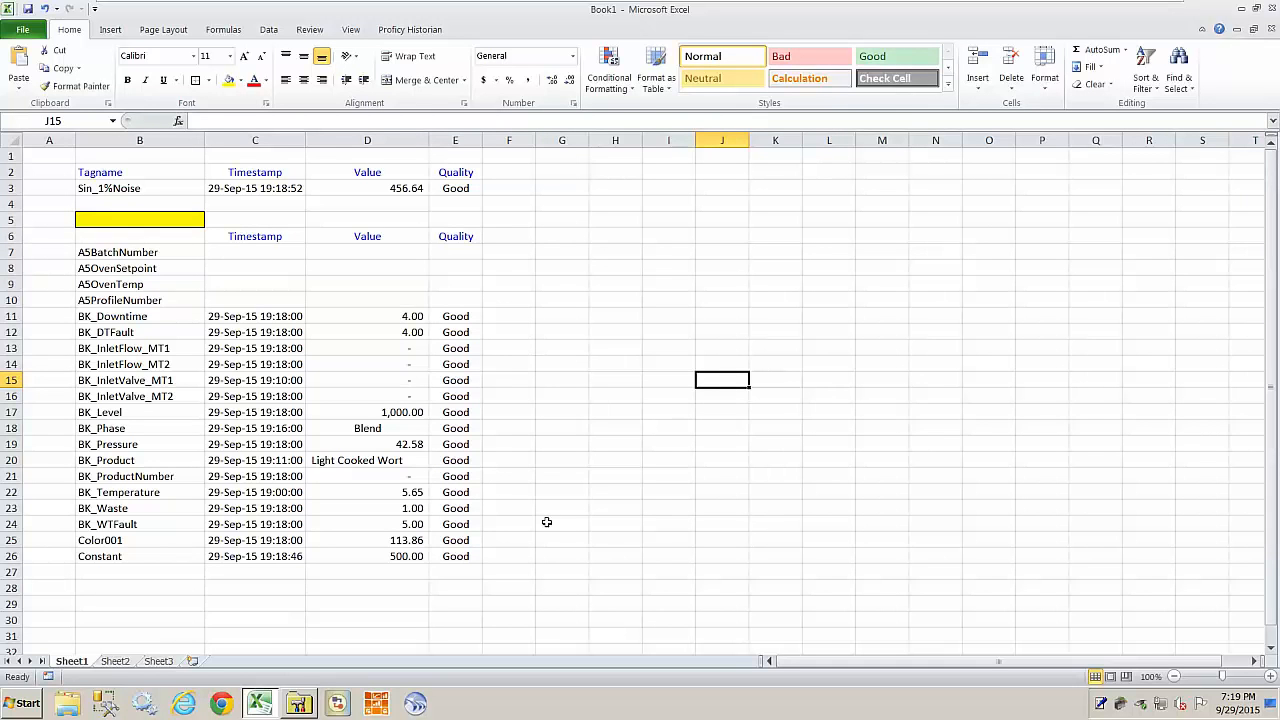
Examine the value cells of the BK_Product and BK_Phase tags in D20 and D18.
click(340, 462)
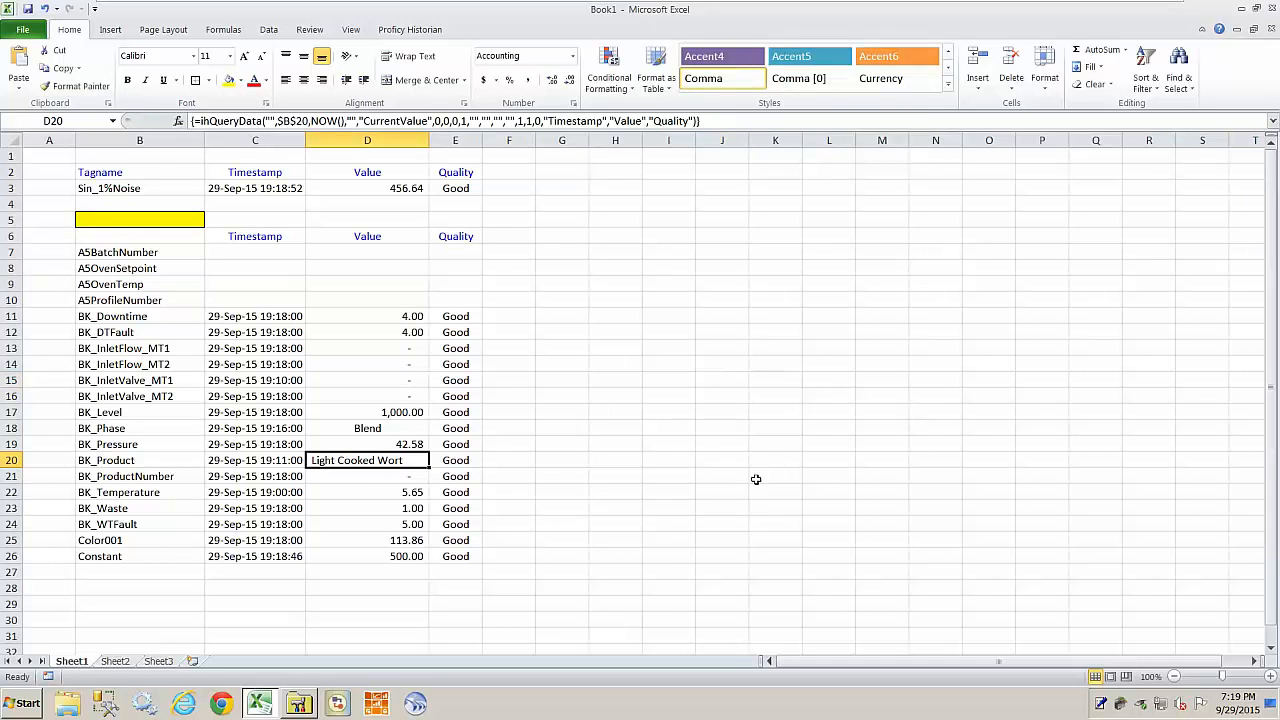
click(352, 429)
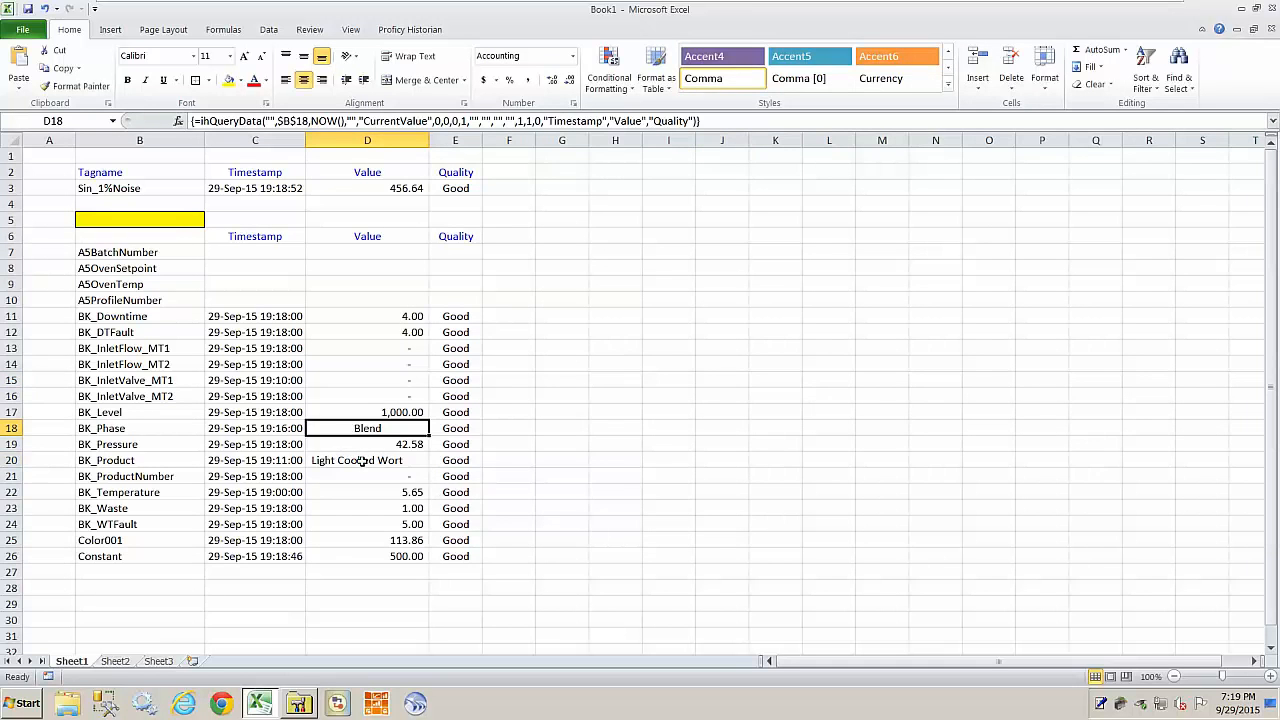
click(362, 461)
click(369, 427)
click(794, 392)
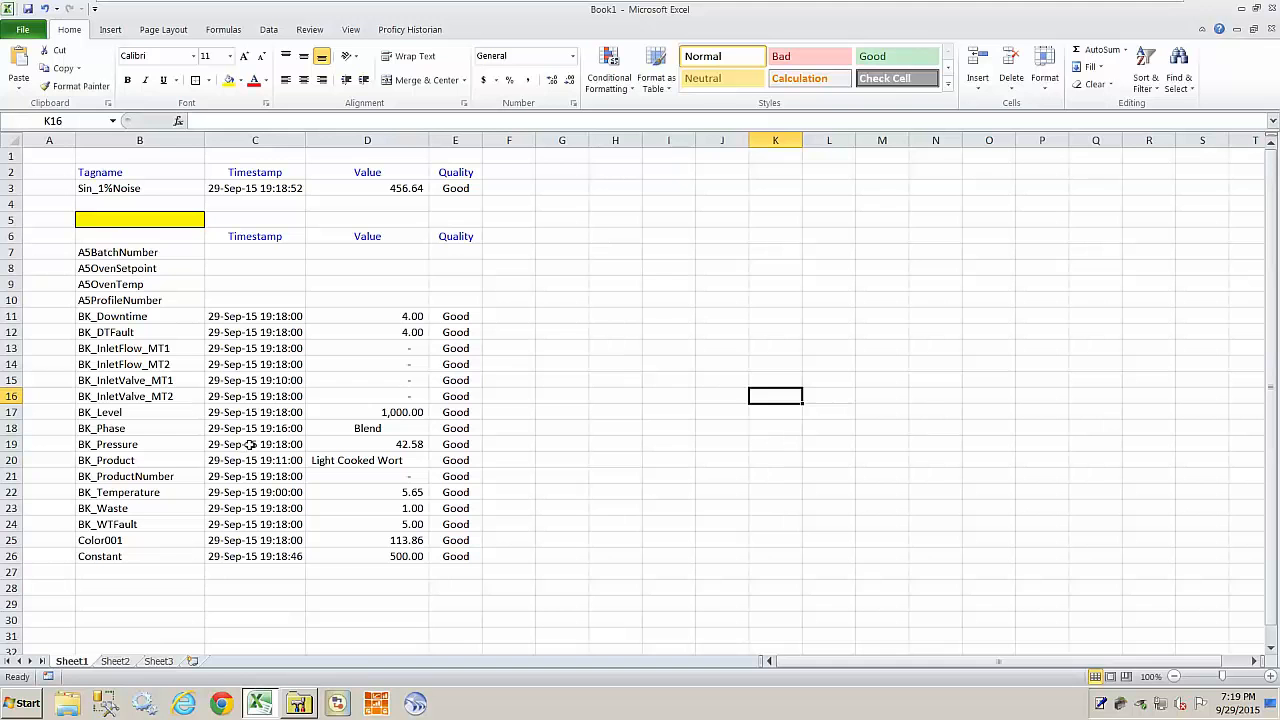
Start a Historian raw data query and set its query type to By Number Backward.
click(676, 266)
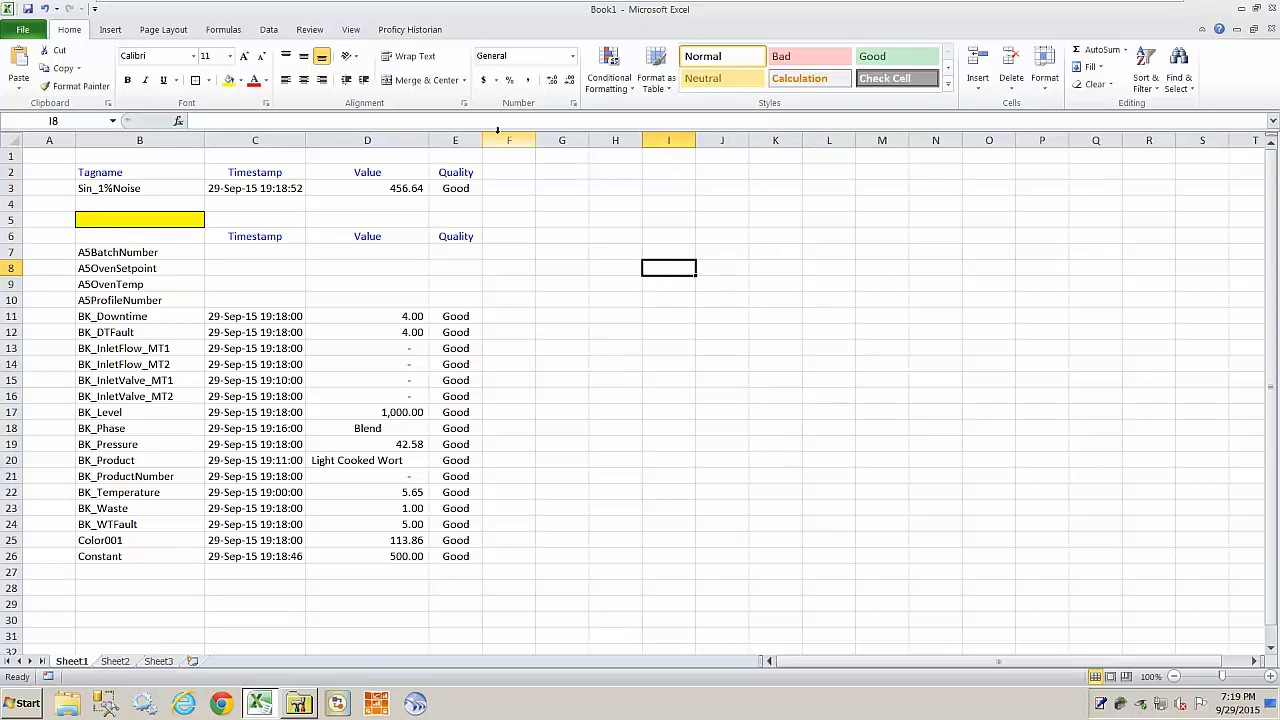
click(405, 34)
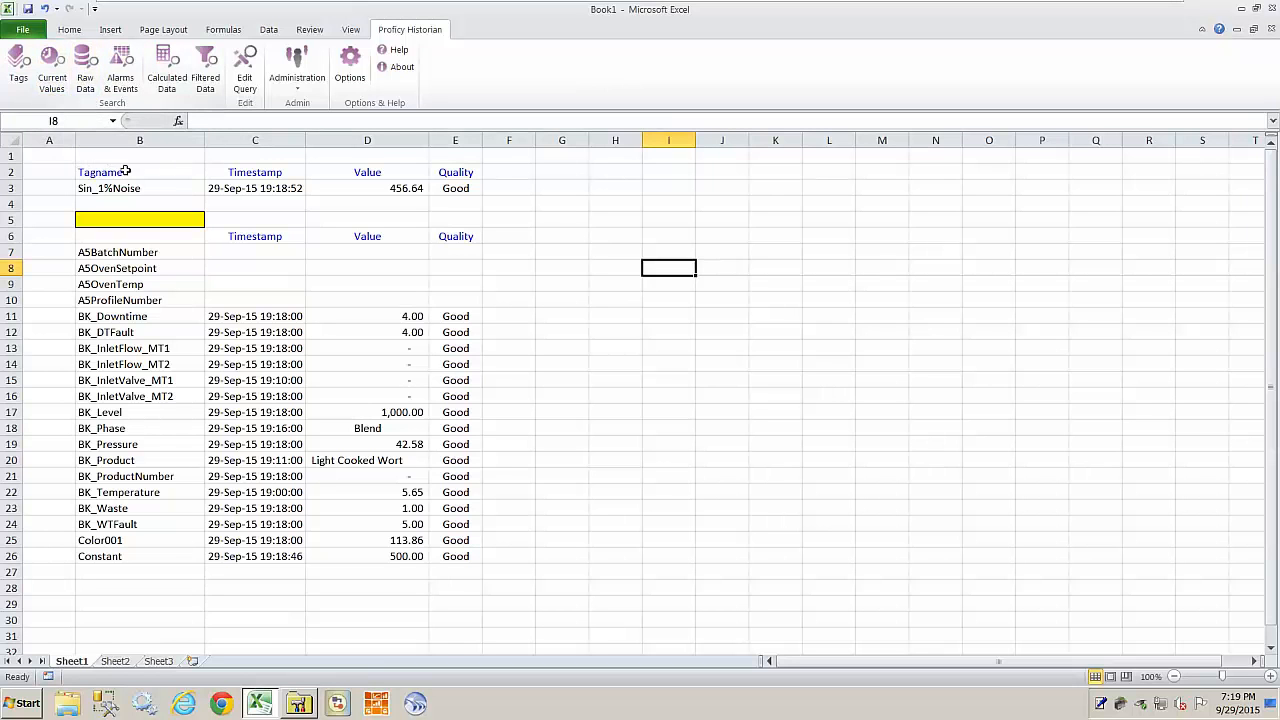
click(88, 78)
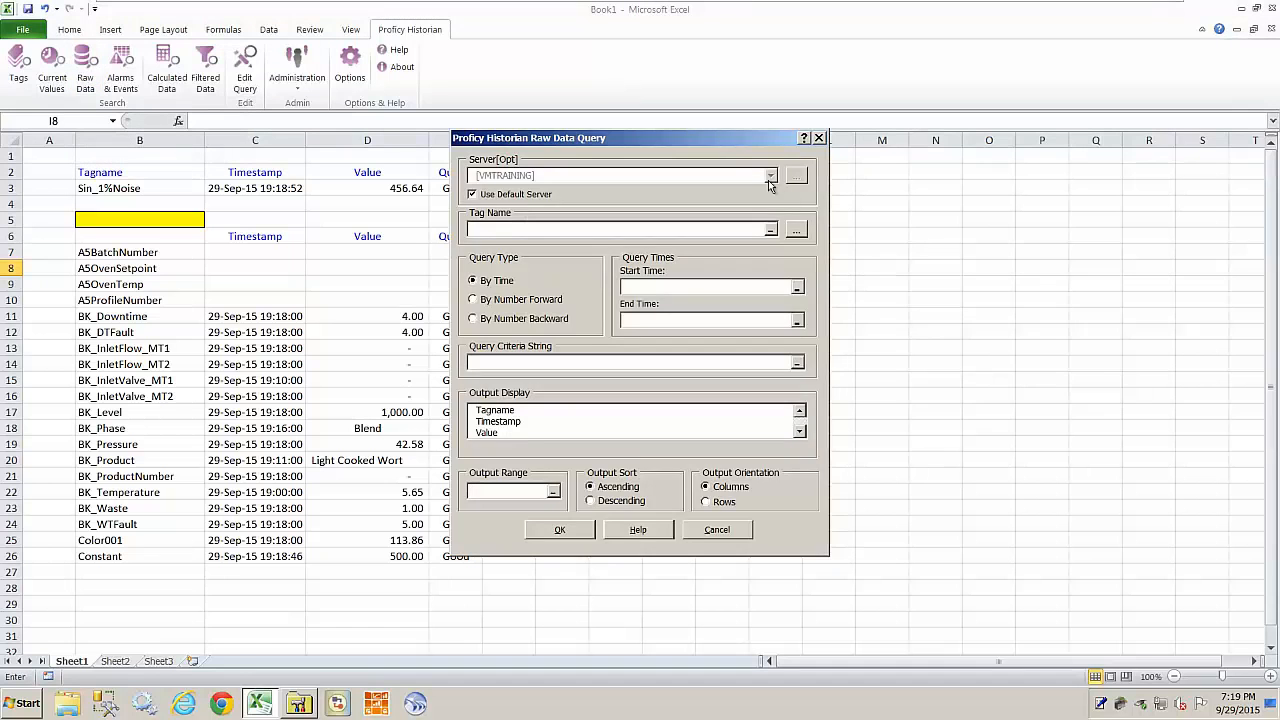
drag(729, 142, 1101, 188)
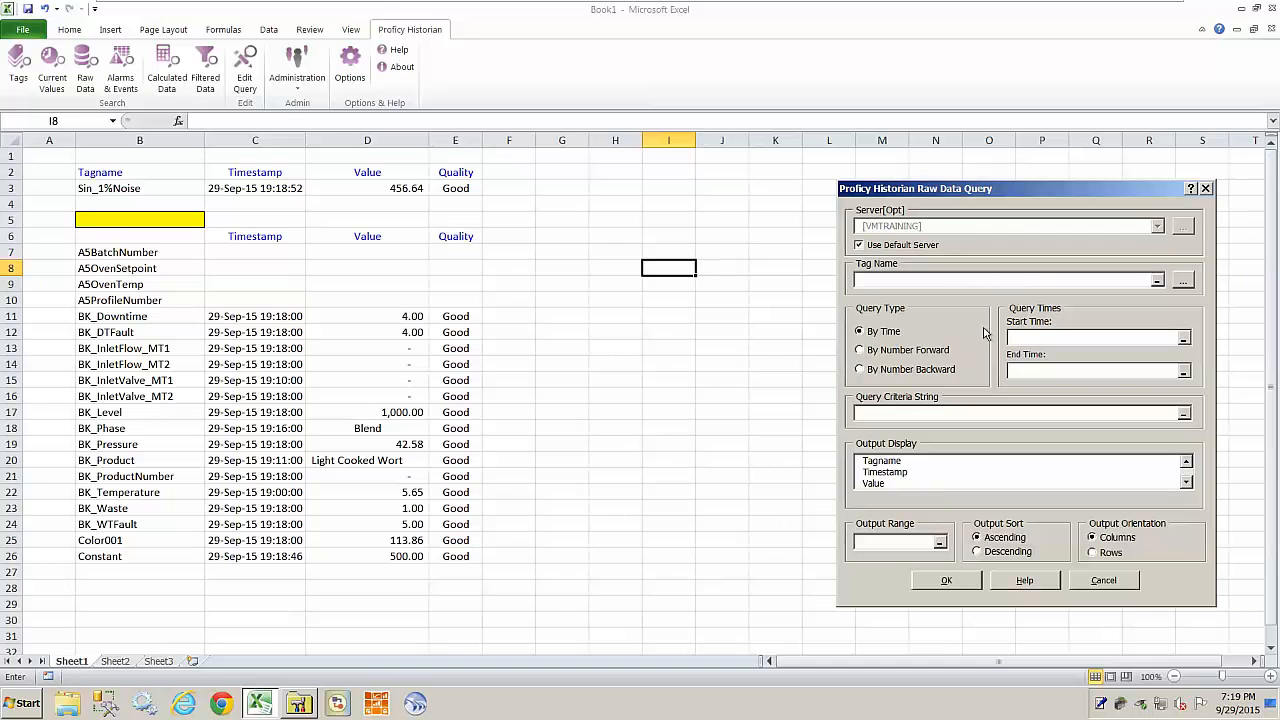
click(880, 283)
click(892, 356)
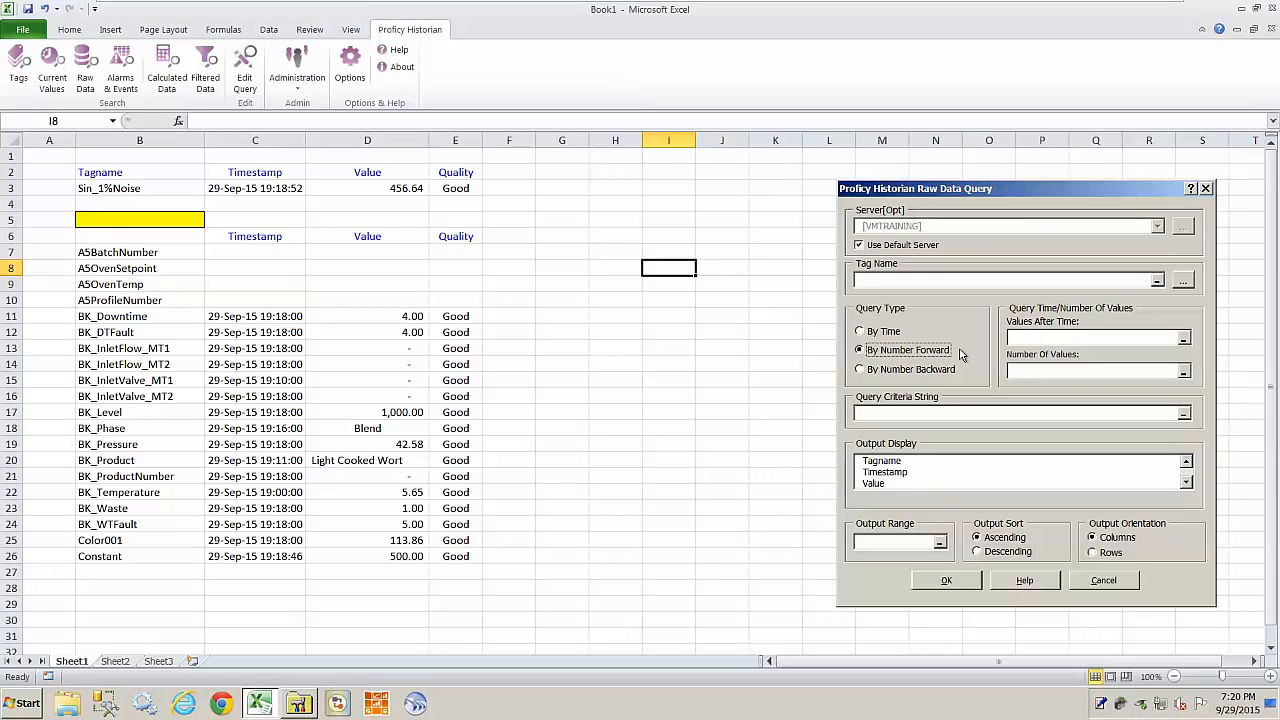
click(882, 371)
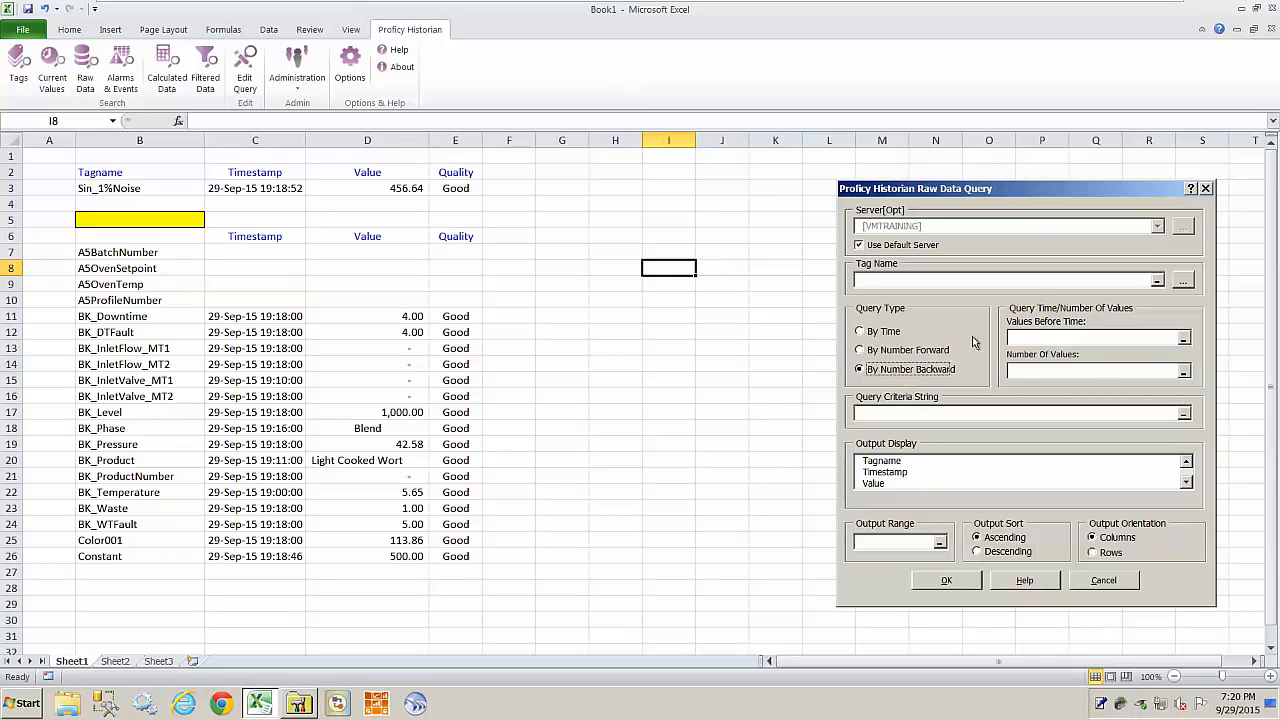
Reference cell B3 as the query's tag name and retrieve 25 values before the time in cell C3.
click(1157, 284)
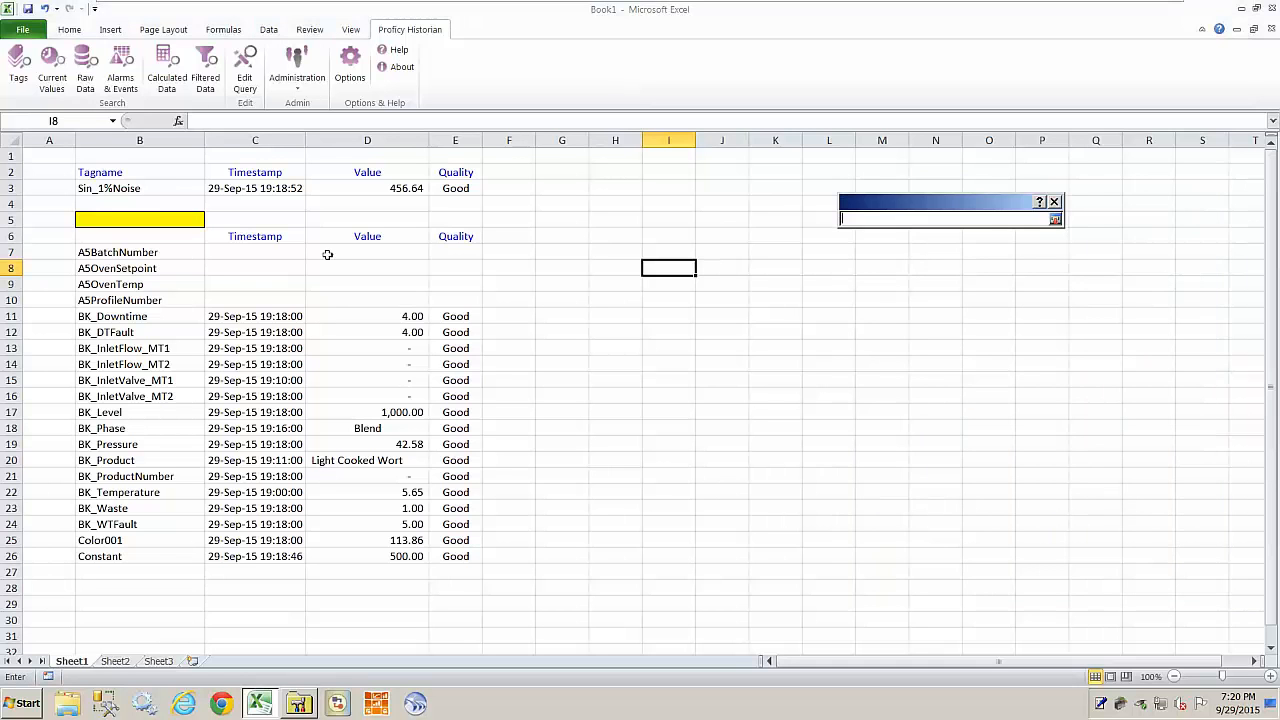
click(116, 188)
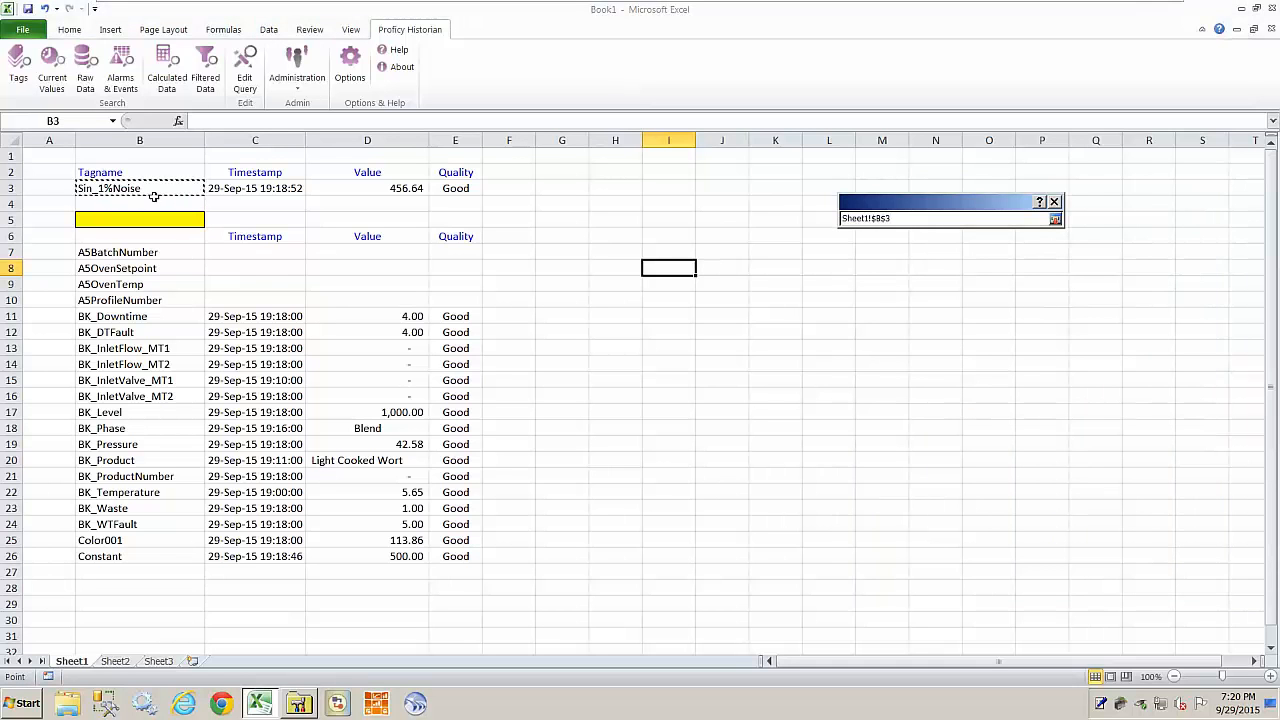
key(Return)
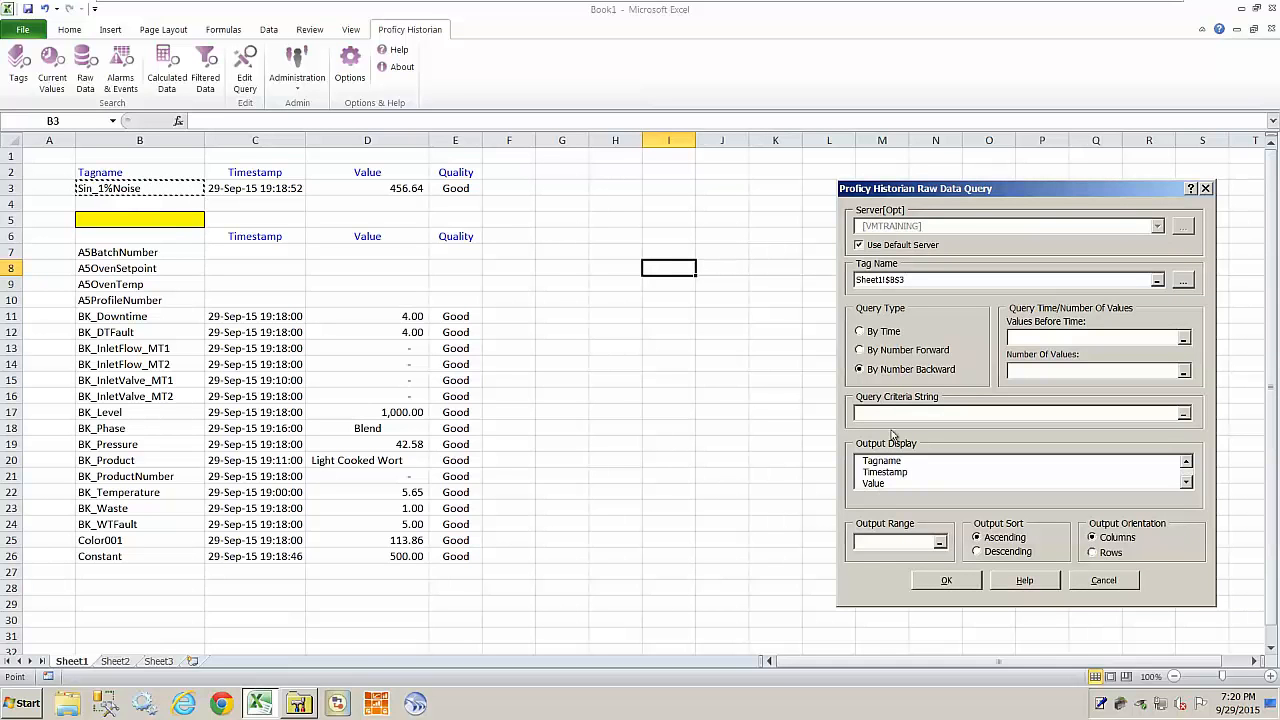
click(1087, 371)
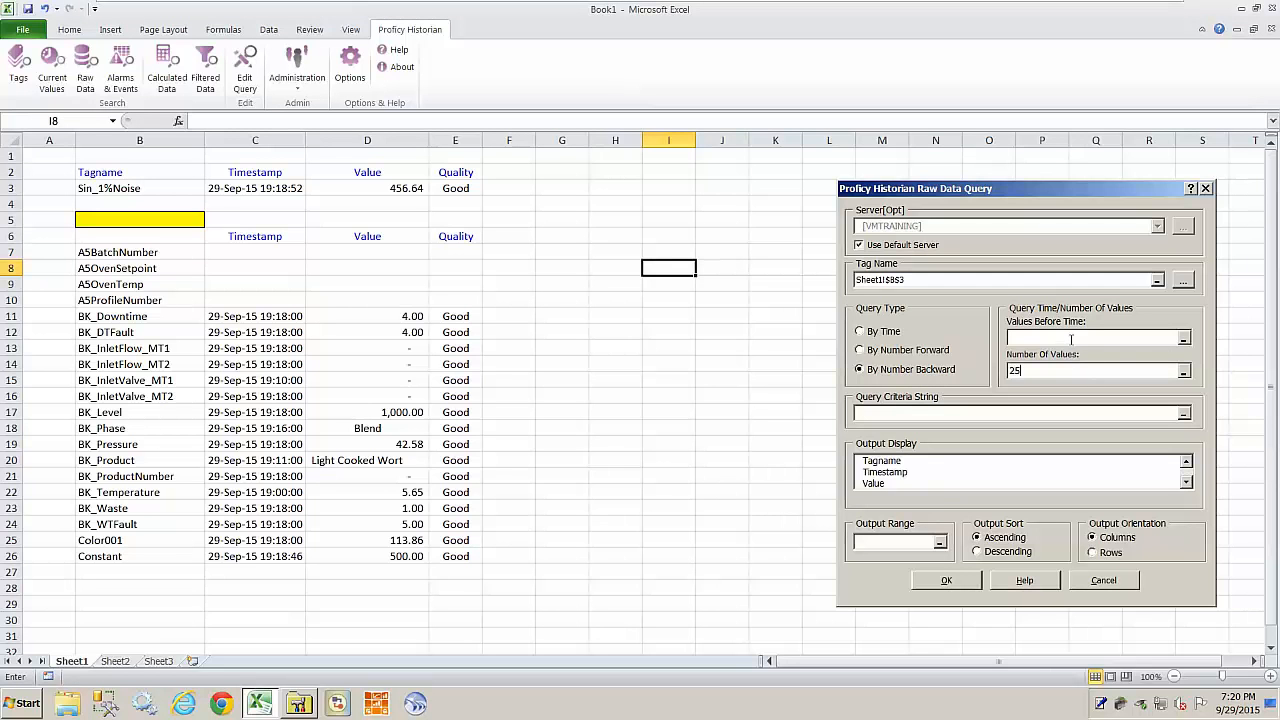
click(1183, 338)
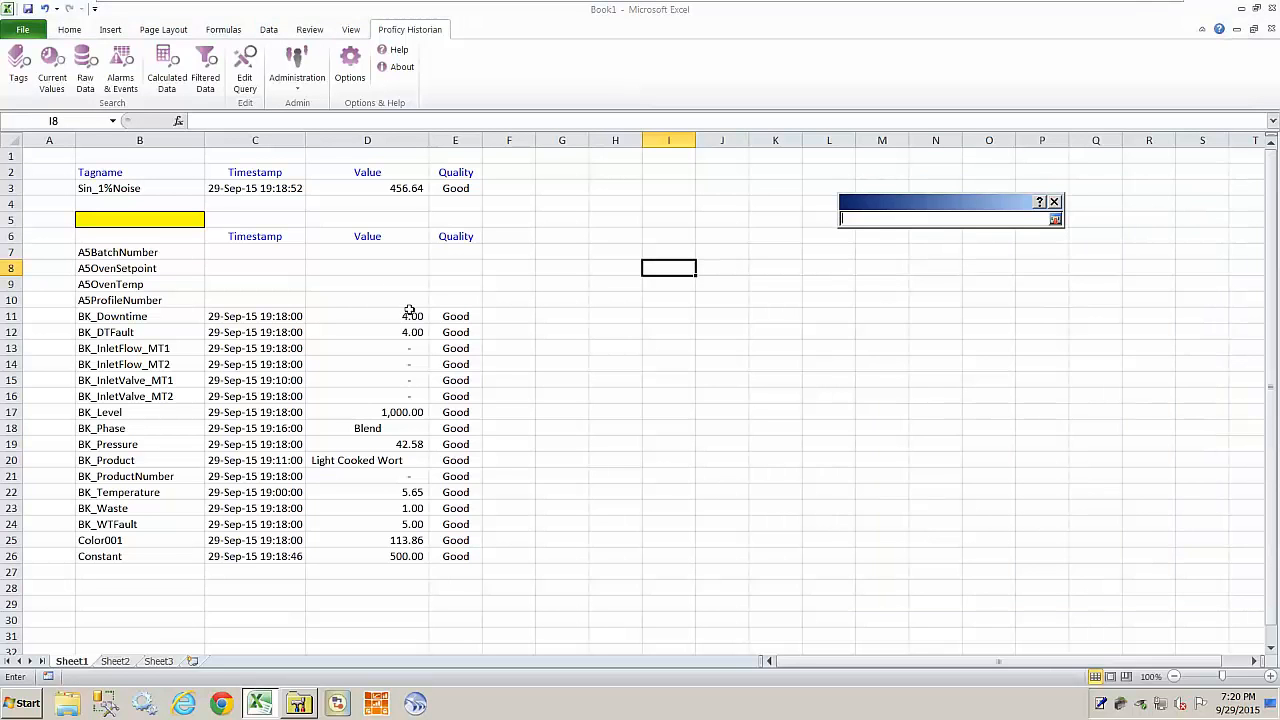
click(243, 190)
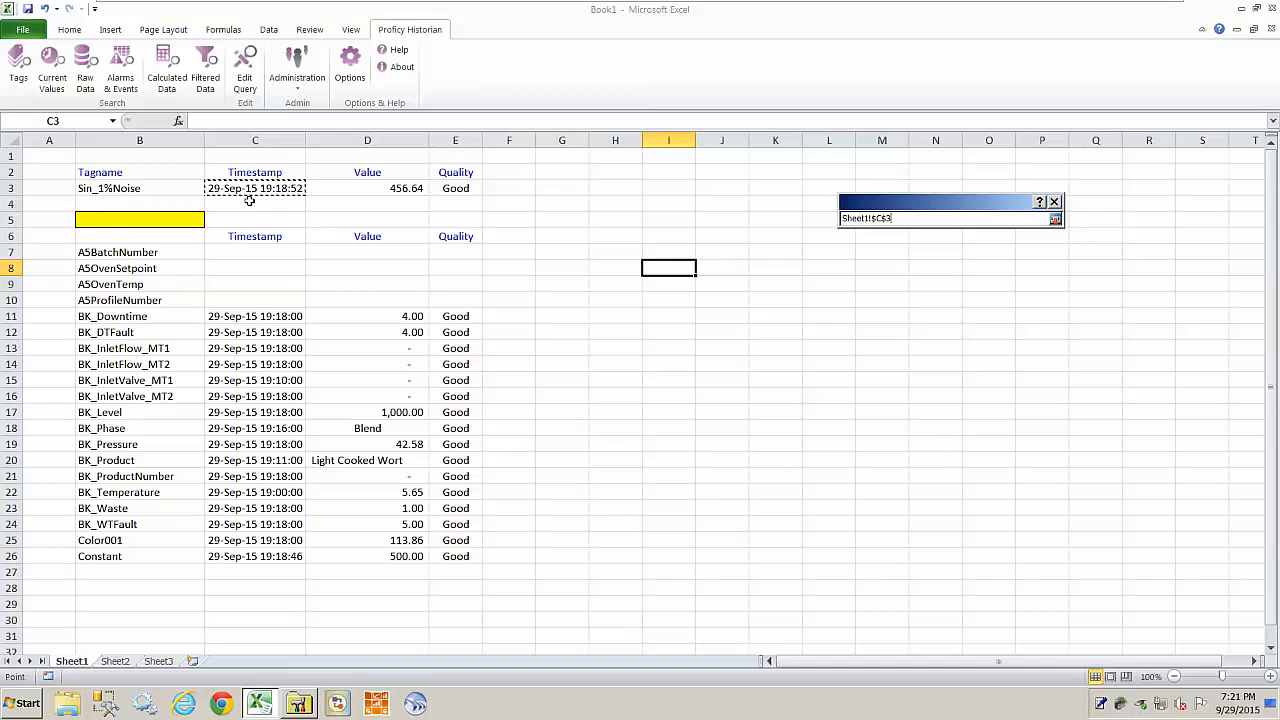
key(Return)
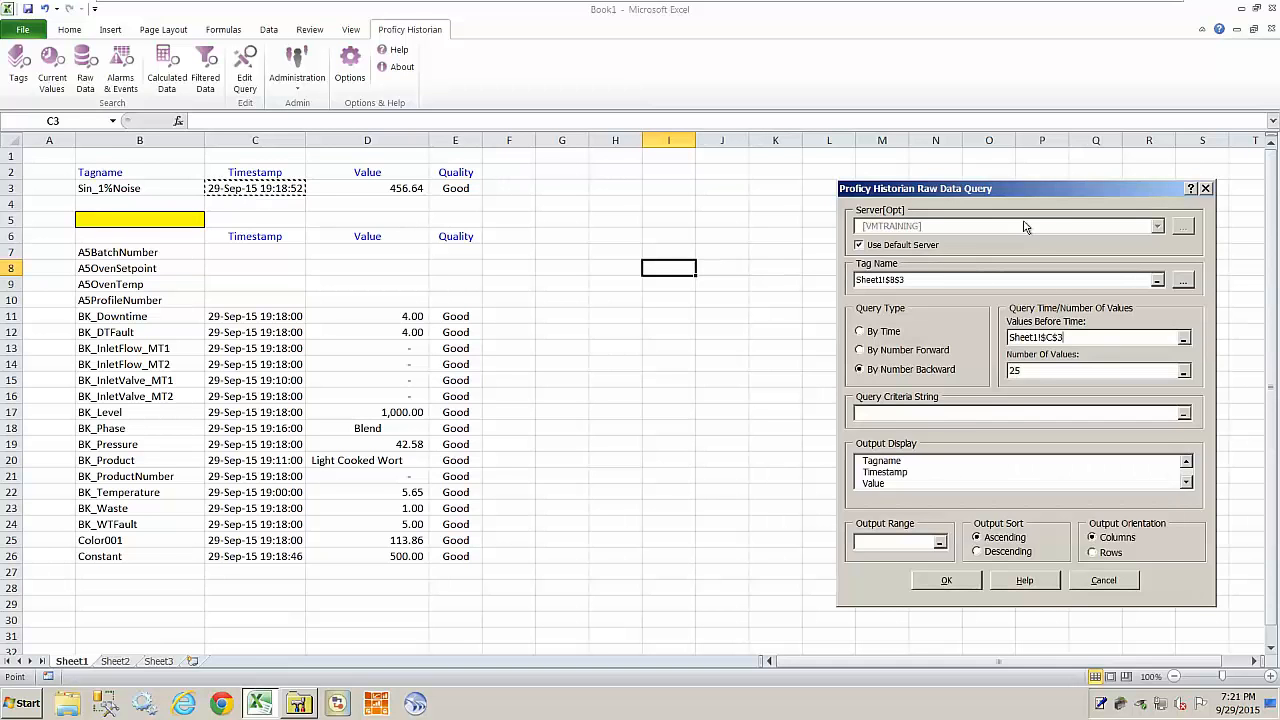
Choose Timestamp, Value and Quality as the output fields of the raw data query.
drag(1025, 197, 985, 163)
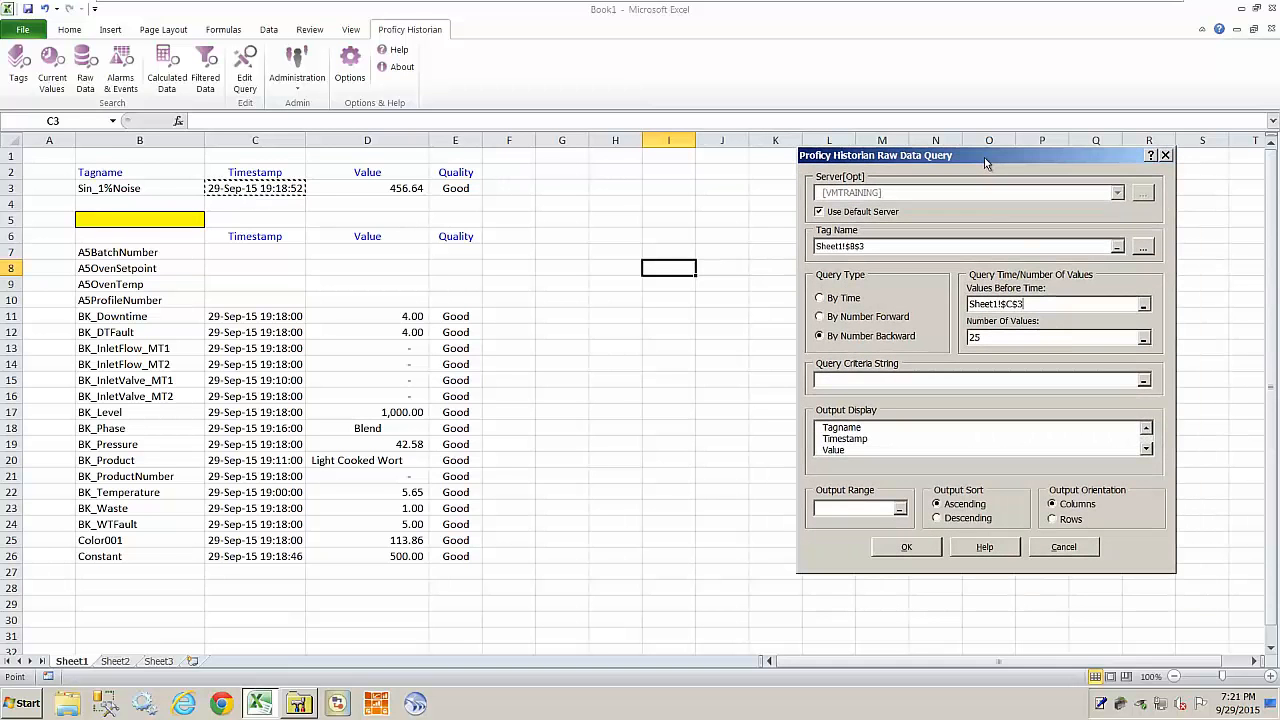
click(851, 440)
ctrl+click(851, 450)
click(1146, 449)
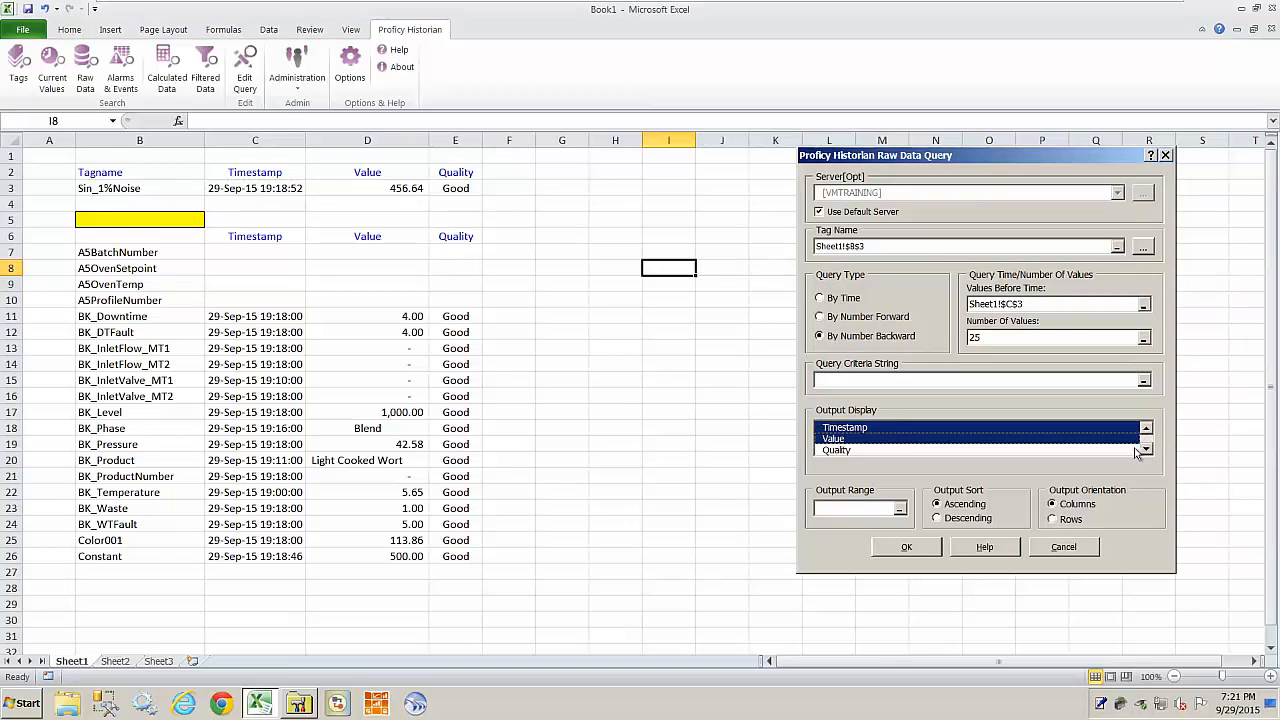
ctrl+click(868, 452)
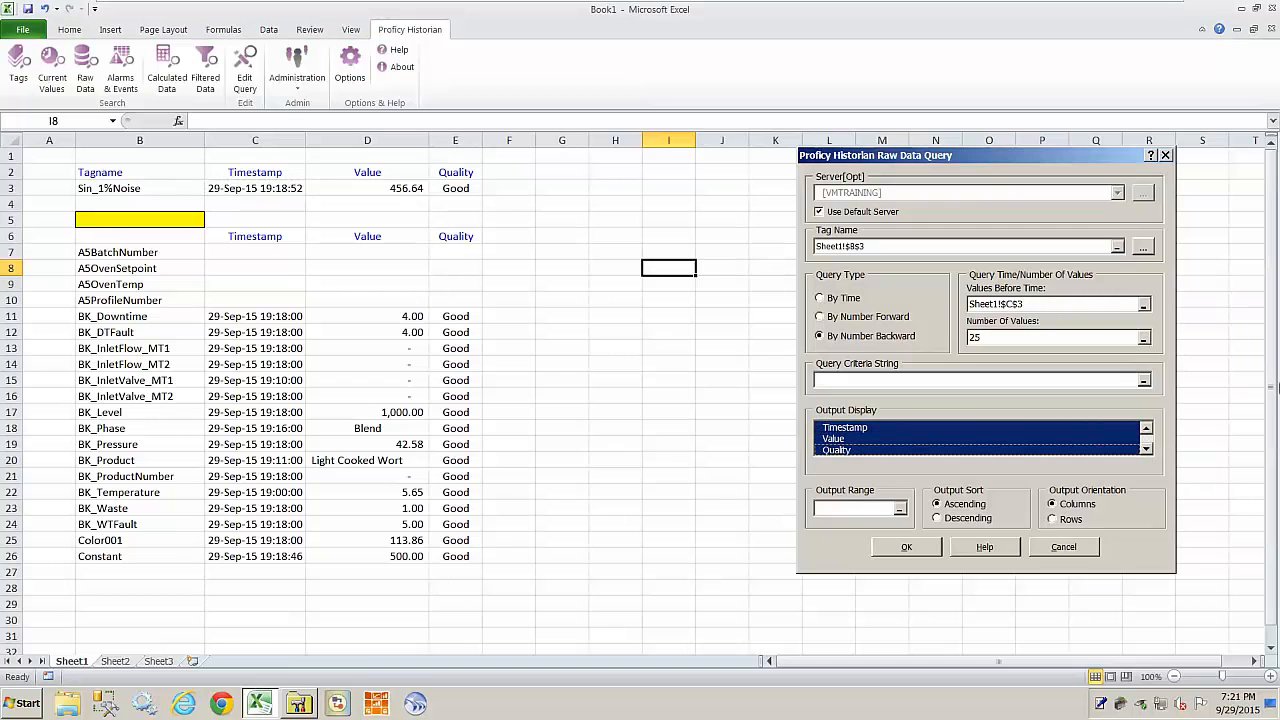
Set the output range to cell G3, run the raw data query and close its dialog.
click(901, 511)
click(572, 190)
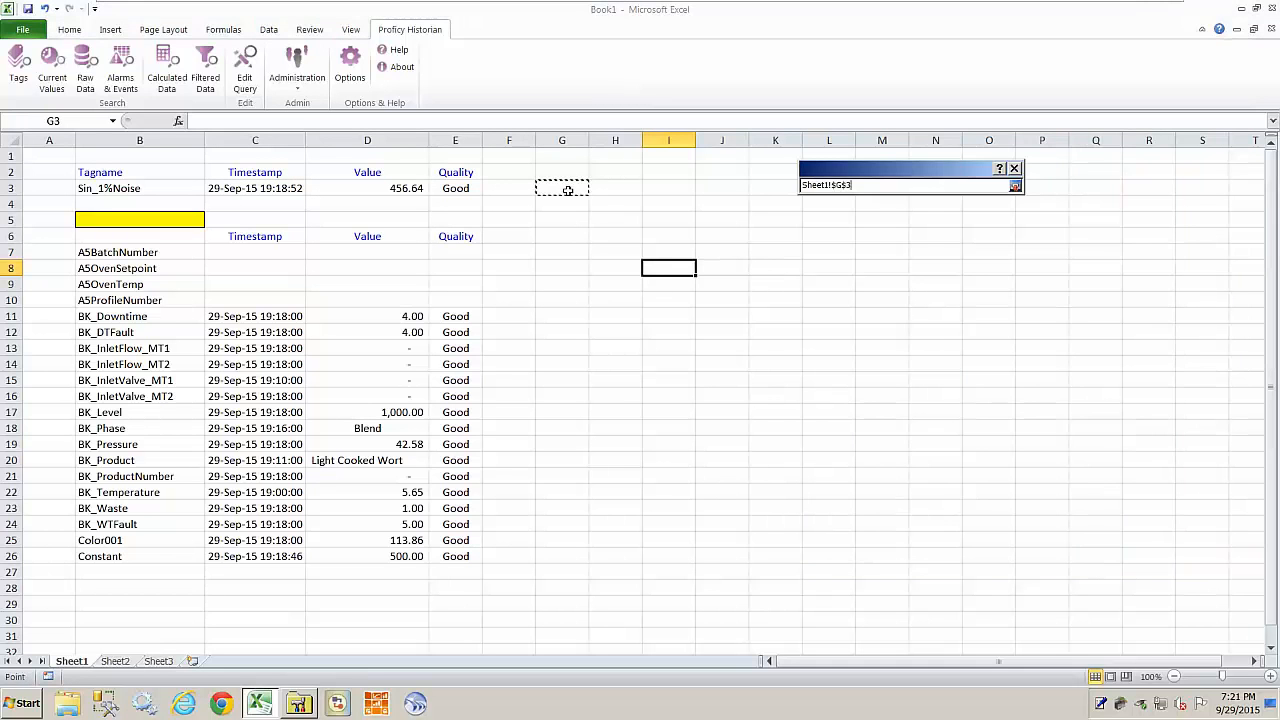
key(Return)
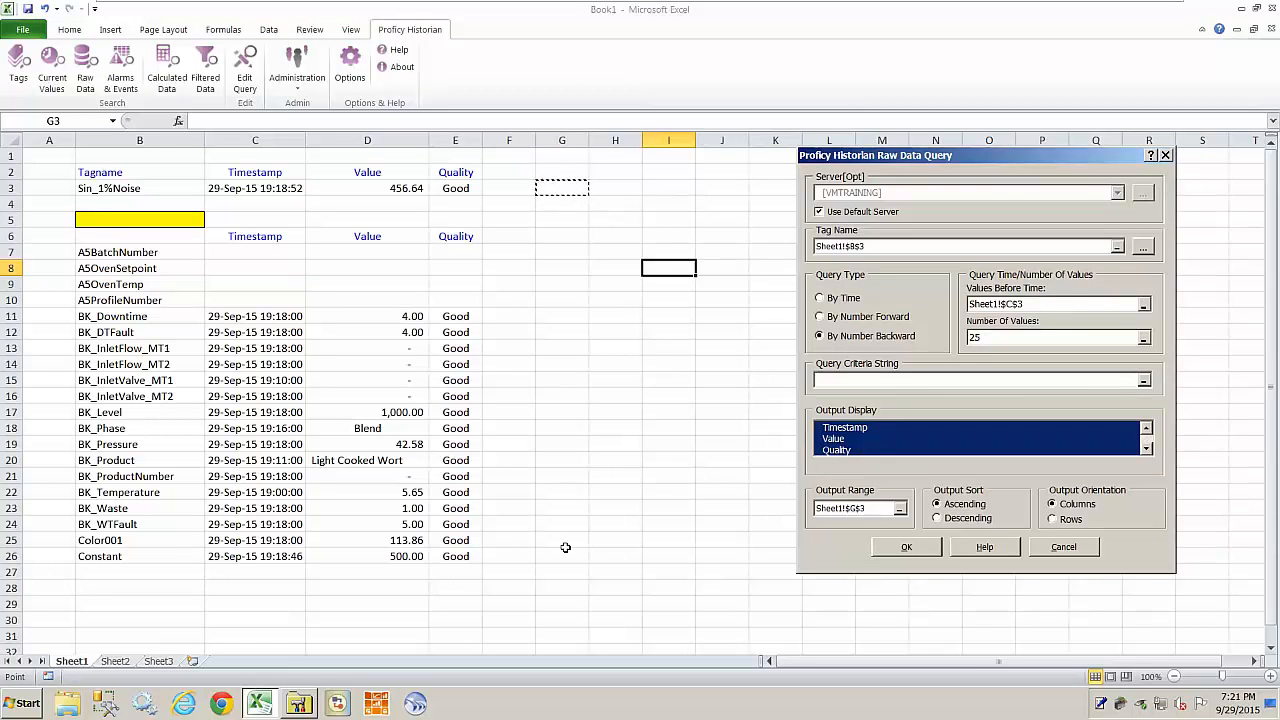
click(908, 548)
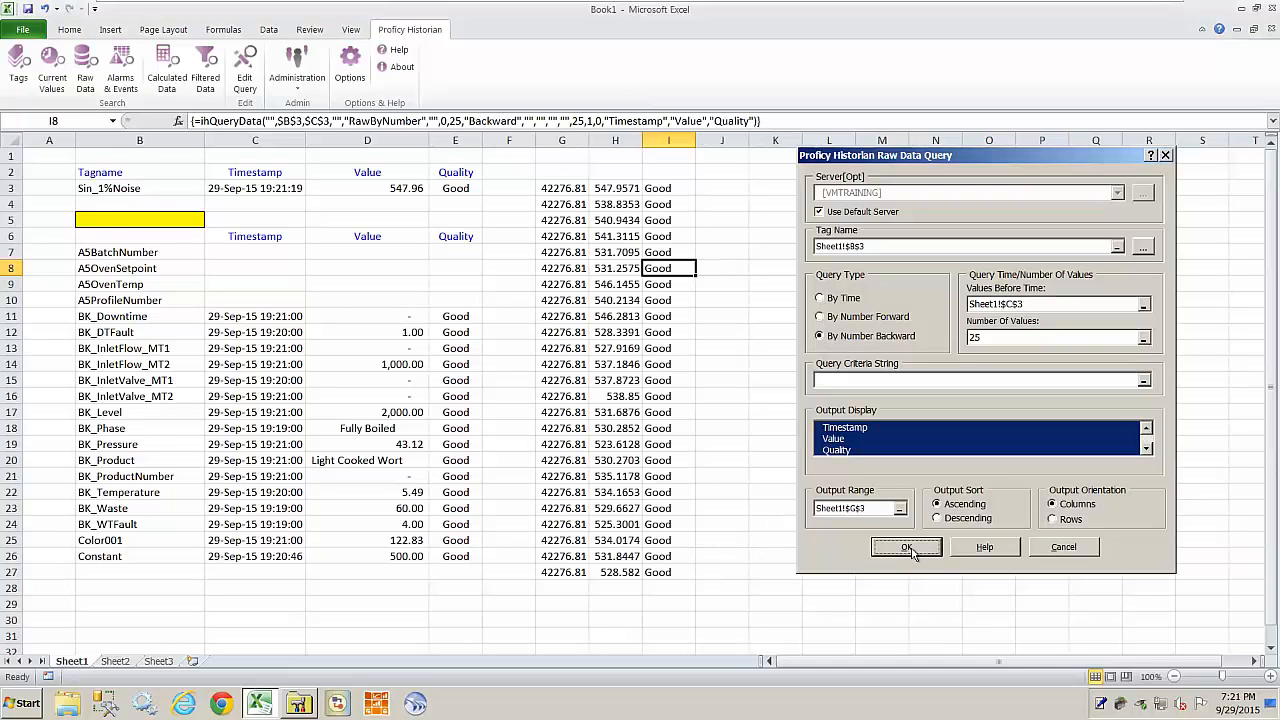
click(1065, 548)
click(935, 364)
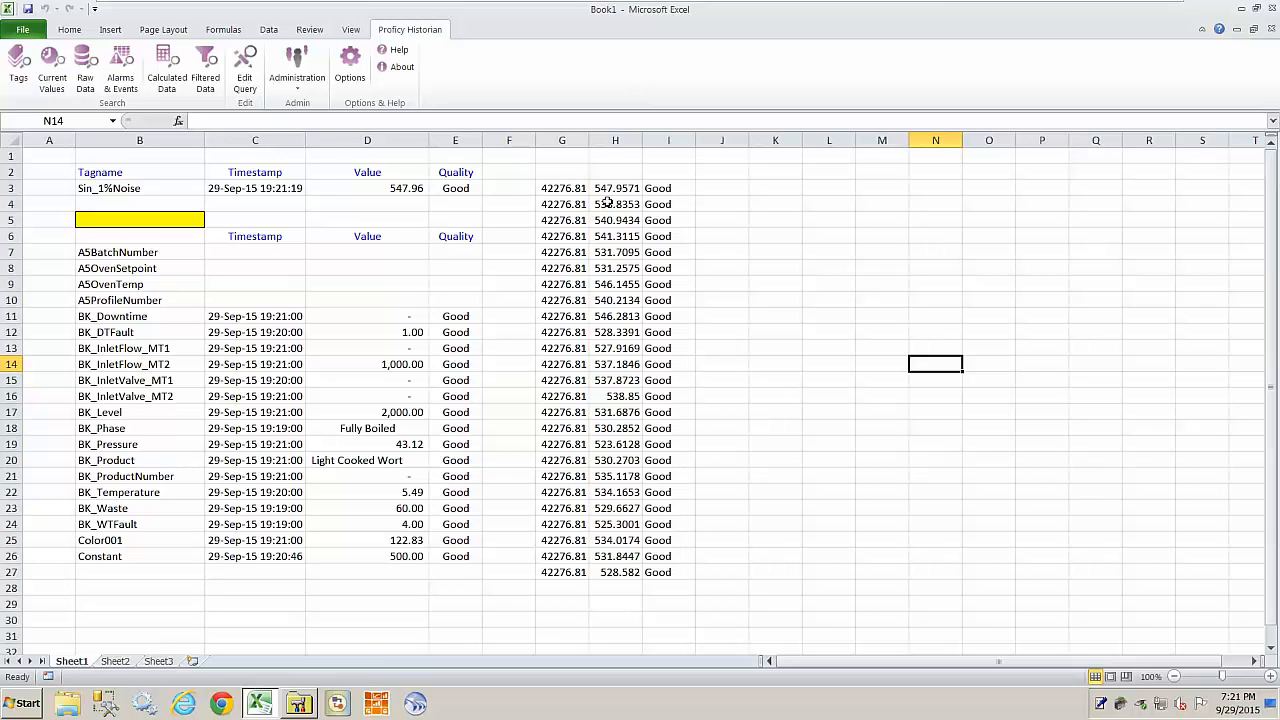
Apply the comma number style to the queried values in H3:H27.
drag(626, 186, 630, 572)
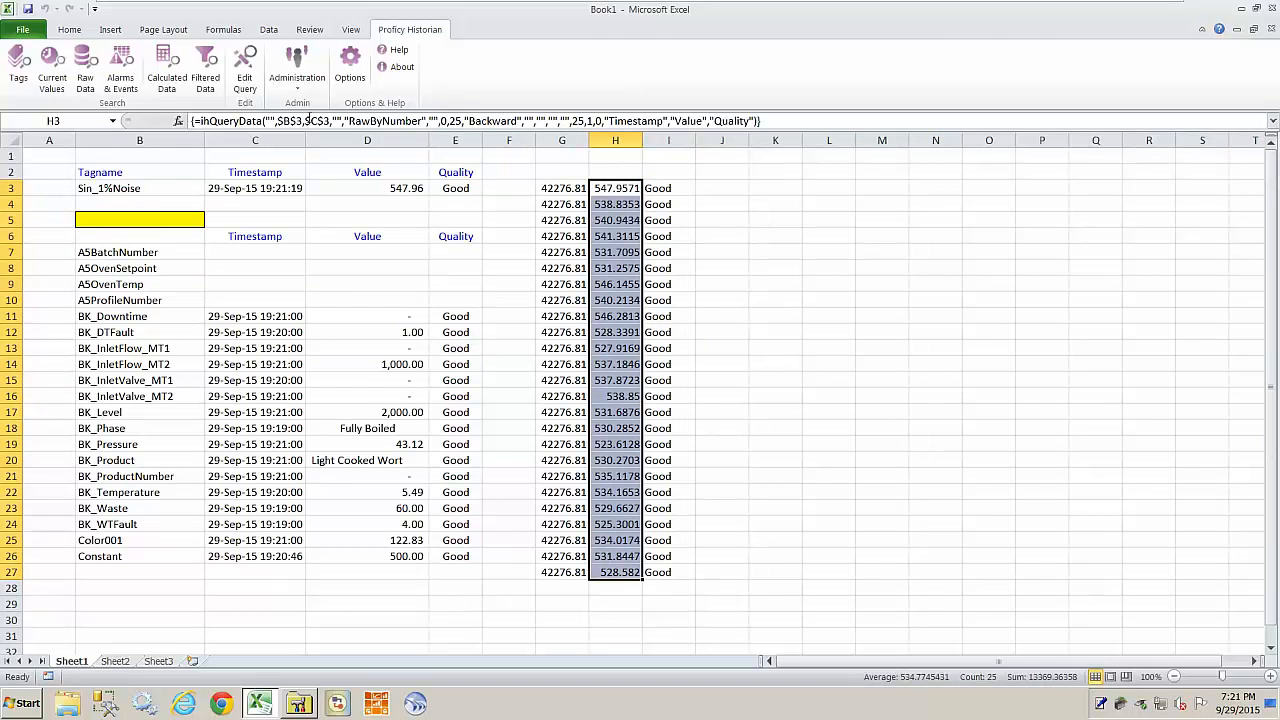
click(78, 28)
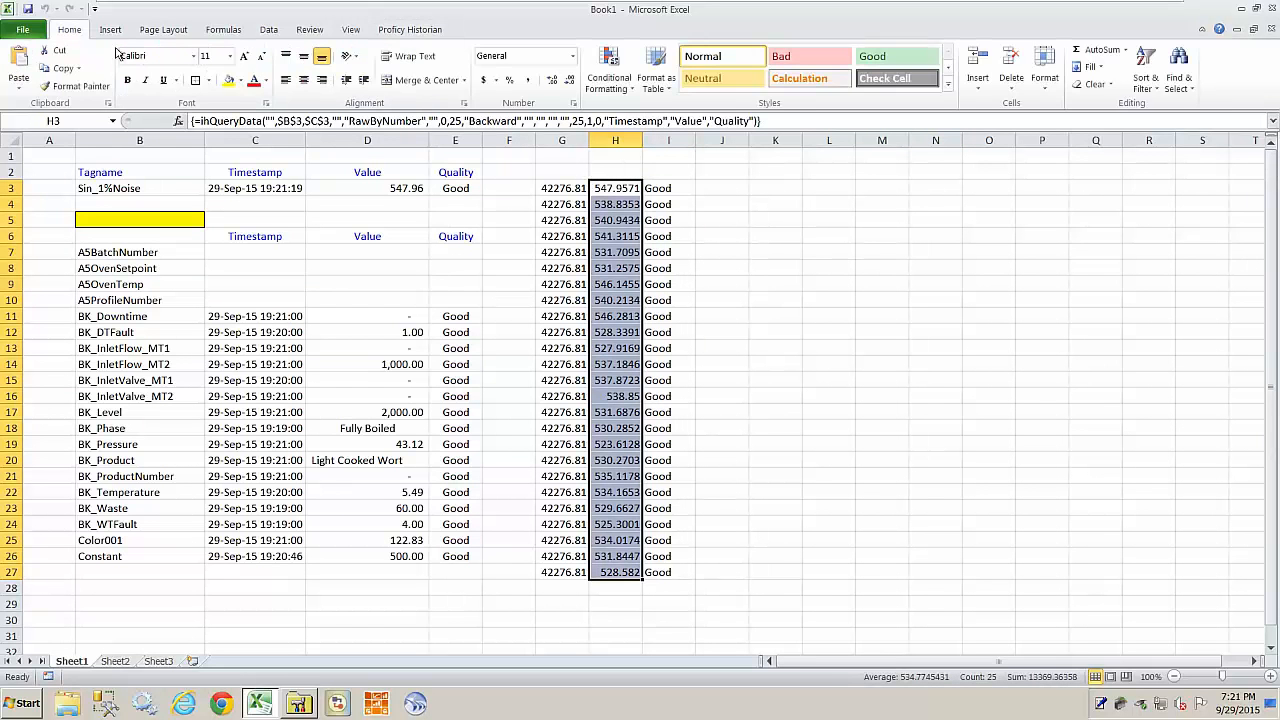
click(526, 80)
Center the quality entries in column I.
click(668, 140)
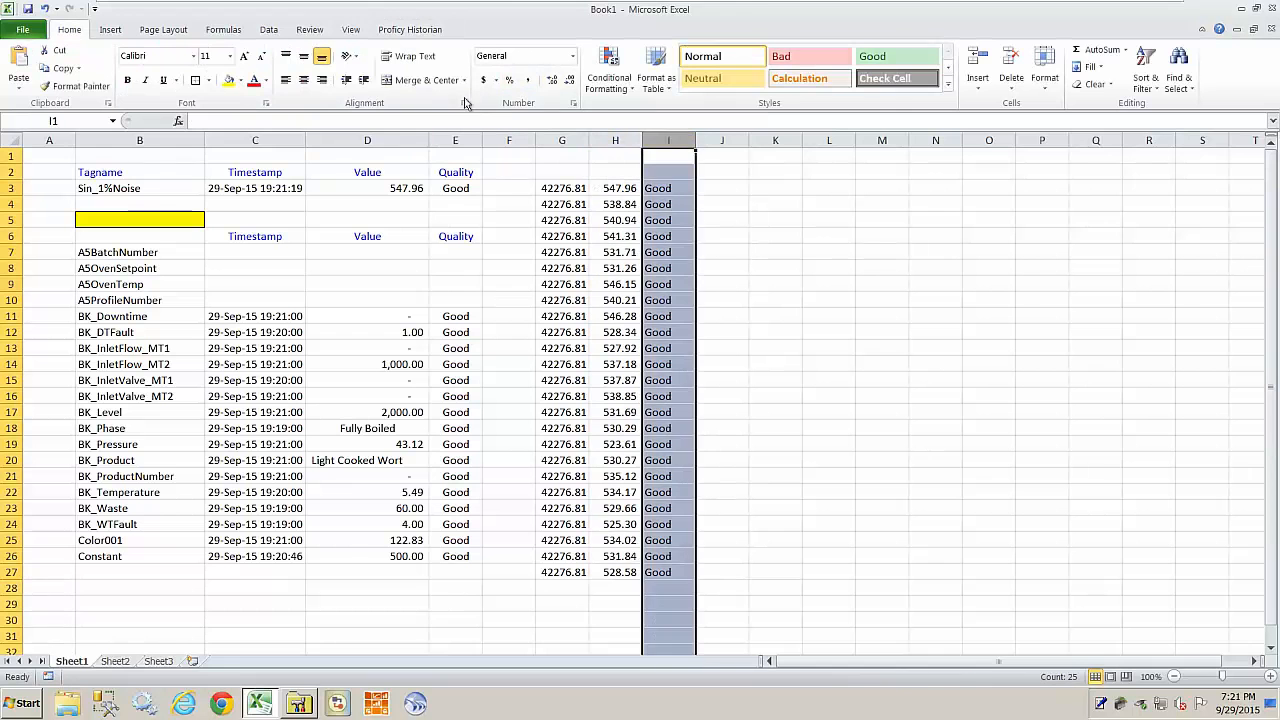
click(307, 83)
click(775, 316)
click(829, 220)
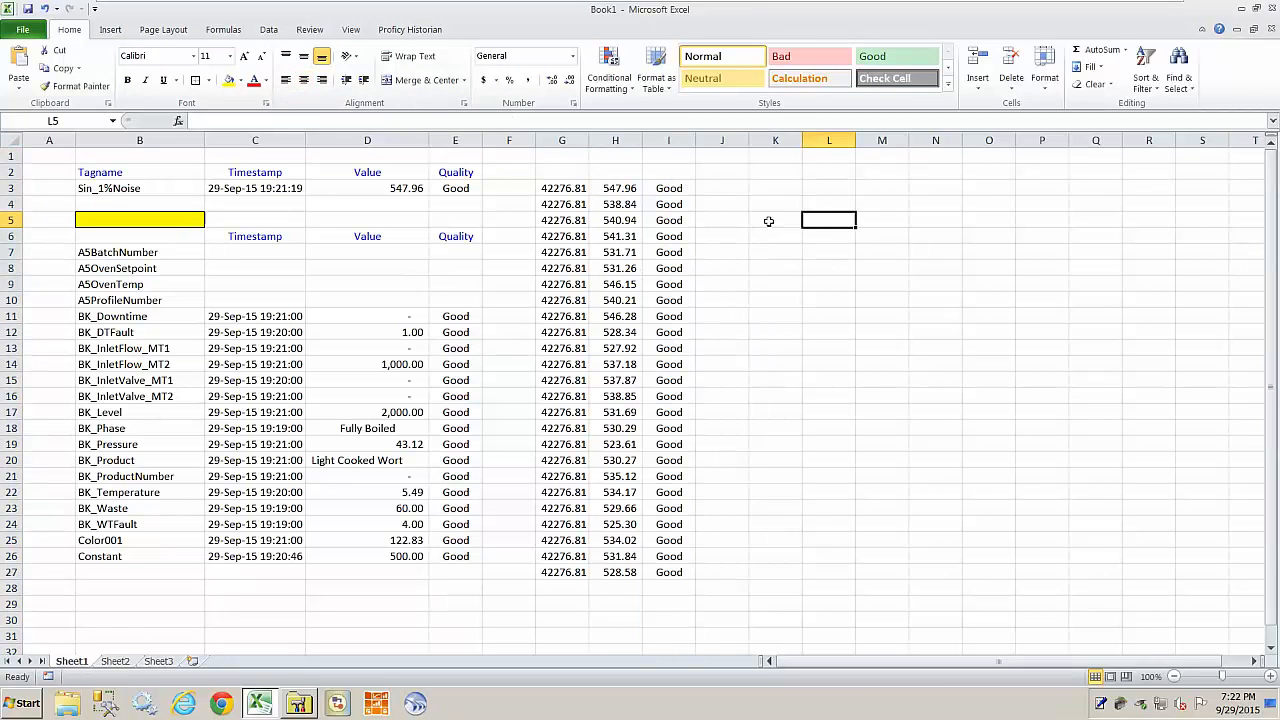
Format the timestamps in column G with the custom format dd-mmm-yy hh:mm:ss.
click(562, 140)
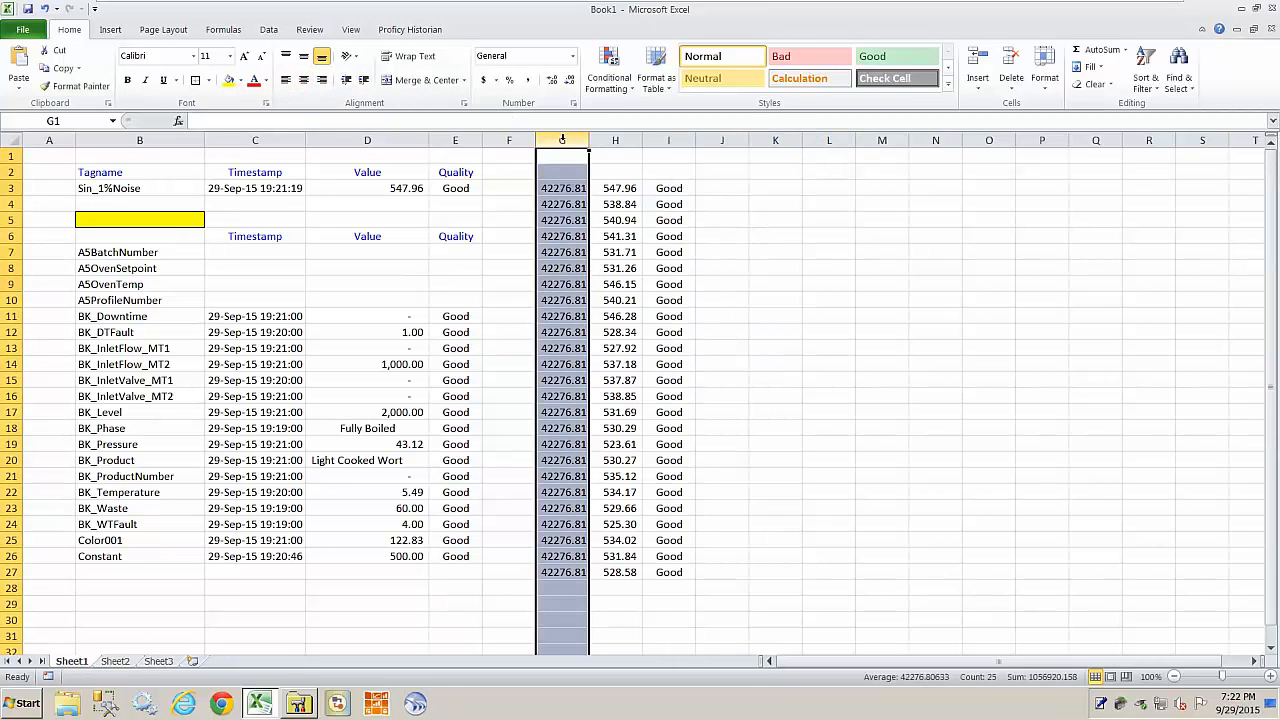
right_click(564, 142)
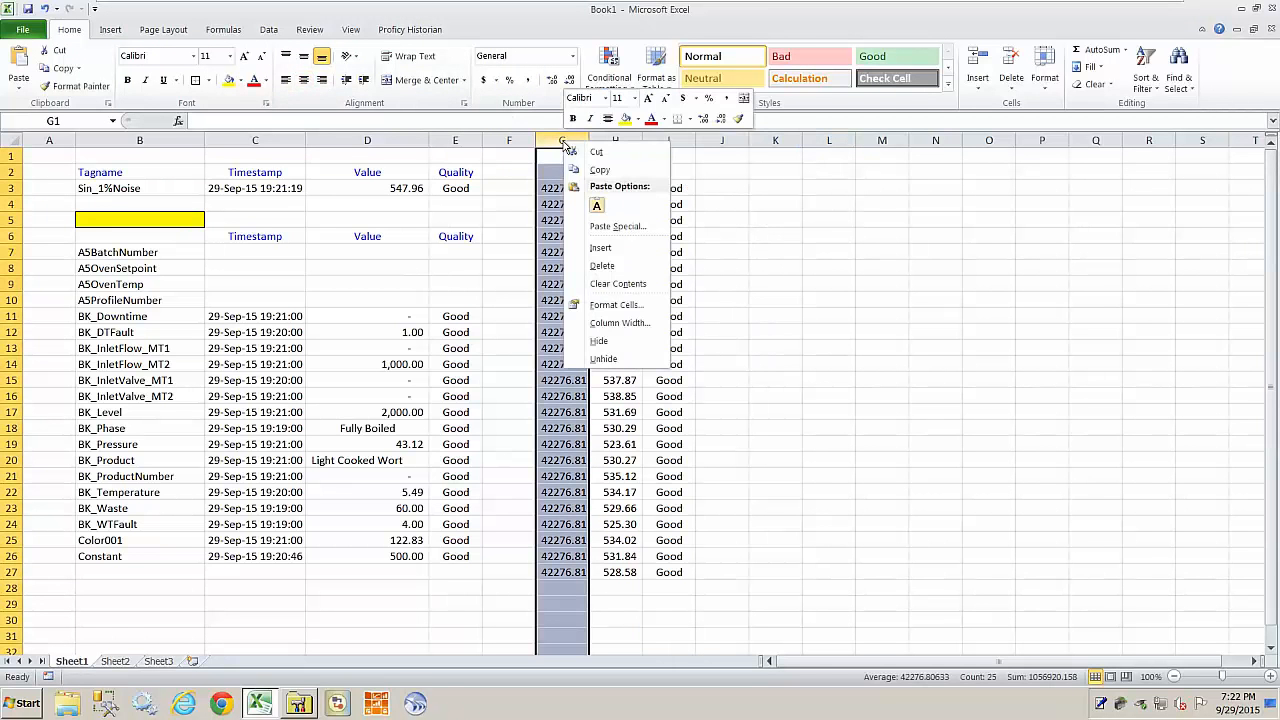
click(614, 305)
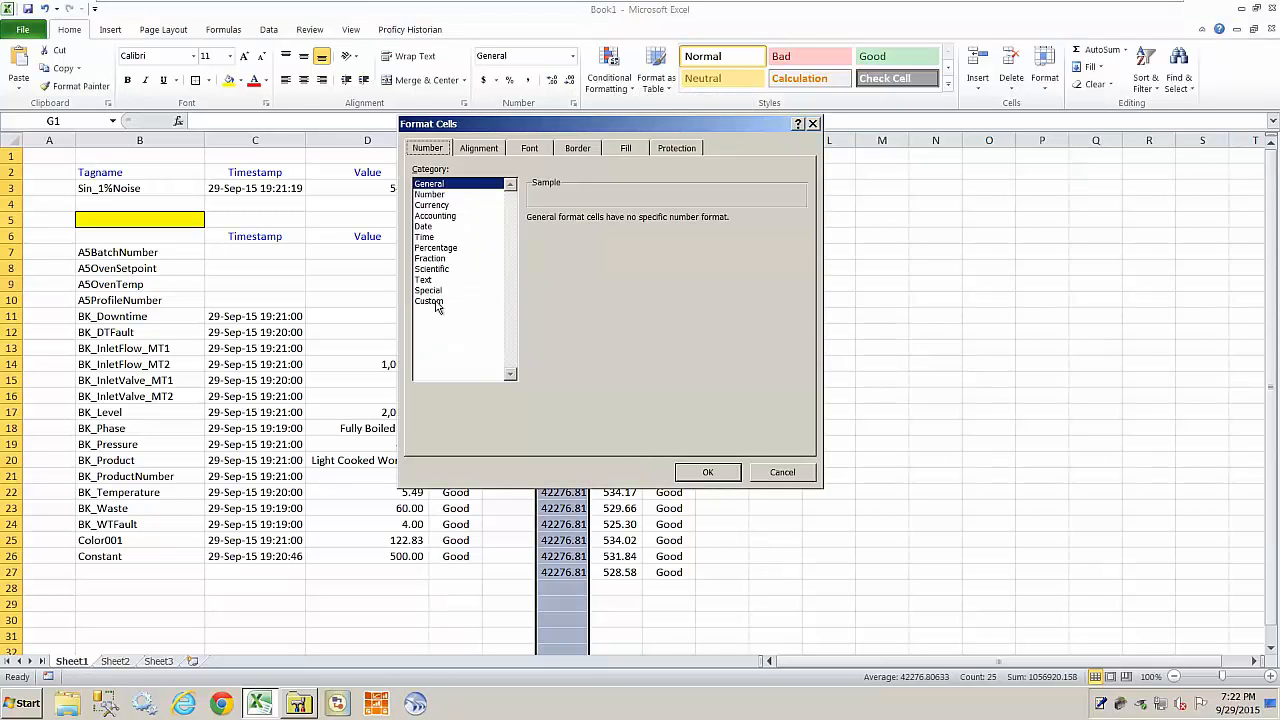
click(425, 229)
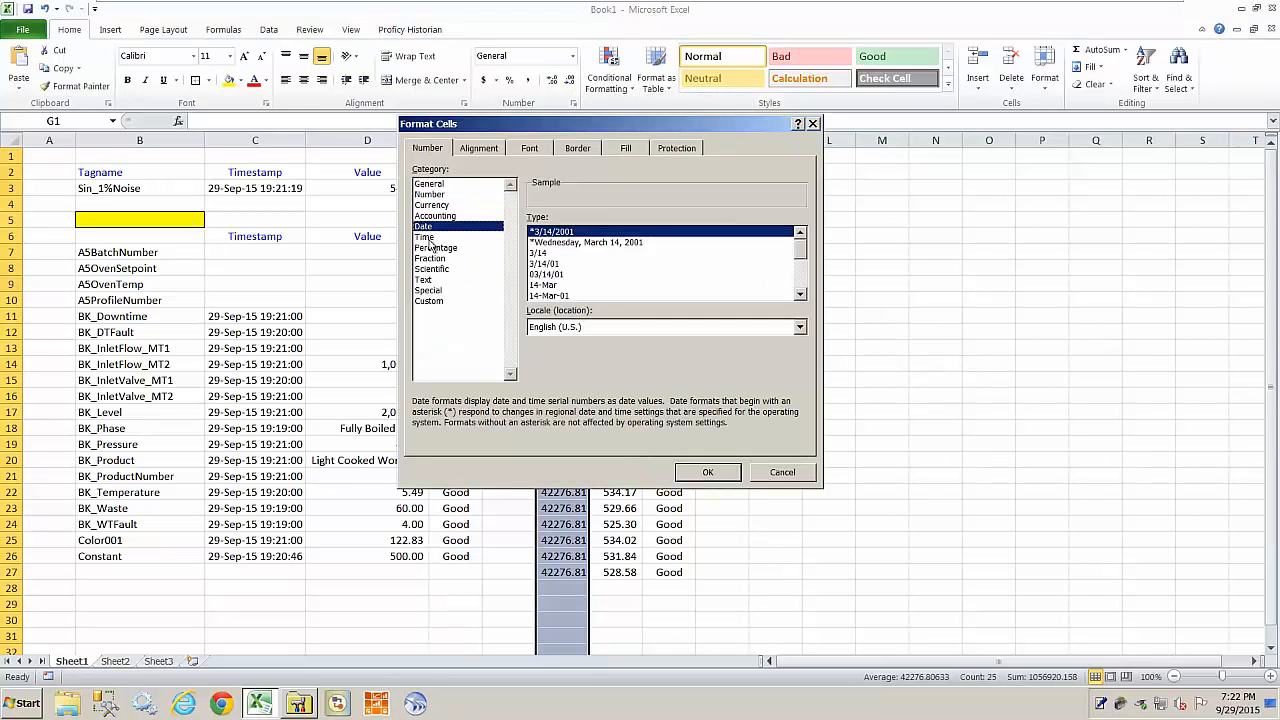
click(427, 238)
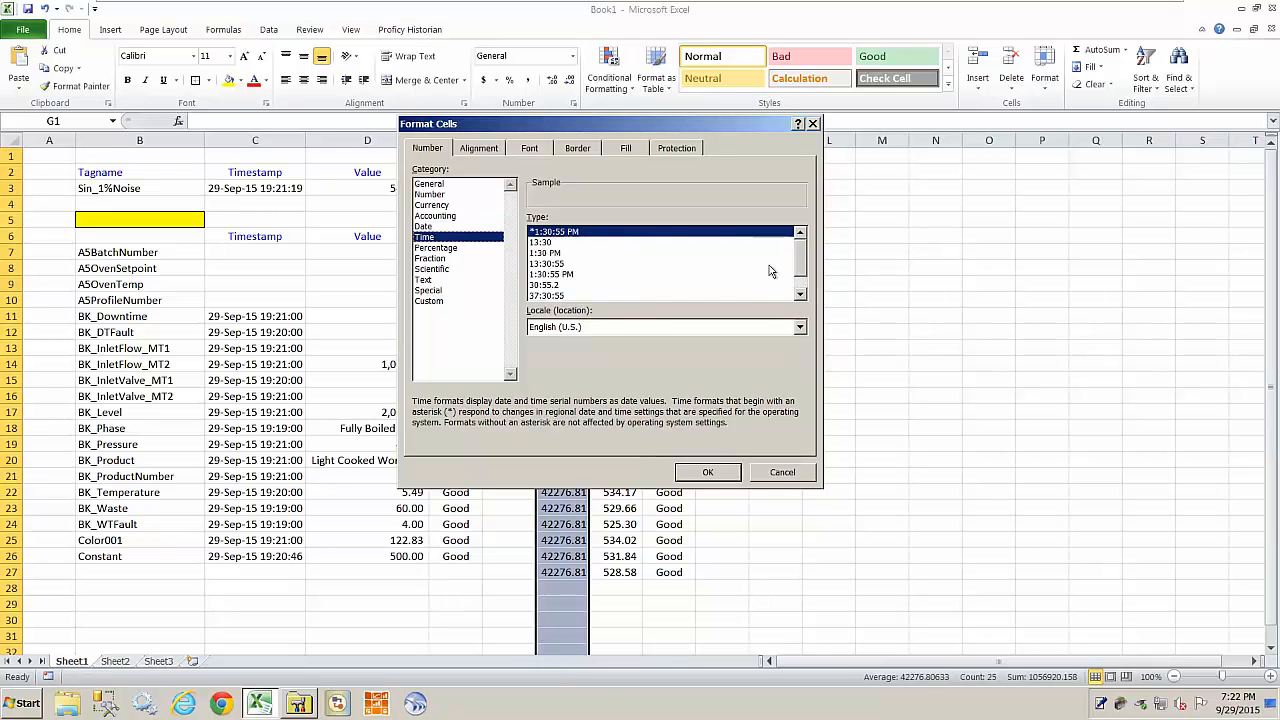
click(430, 301)
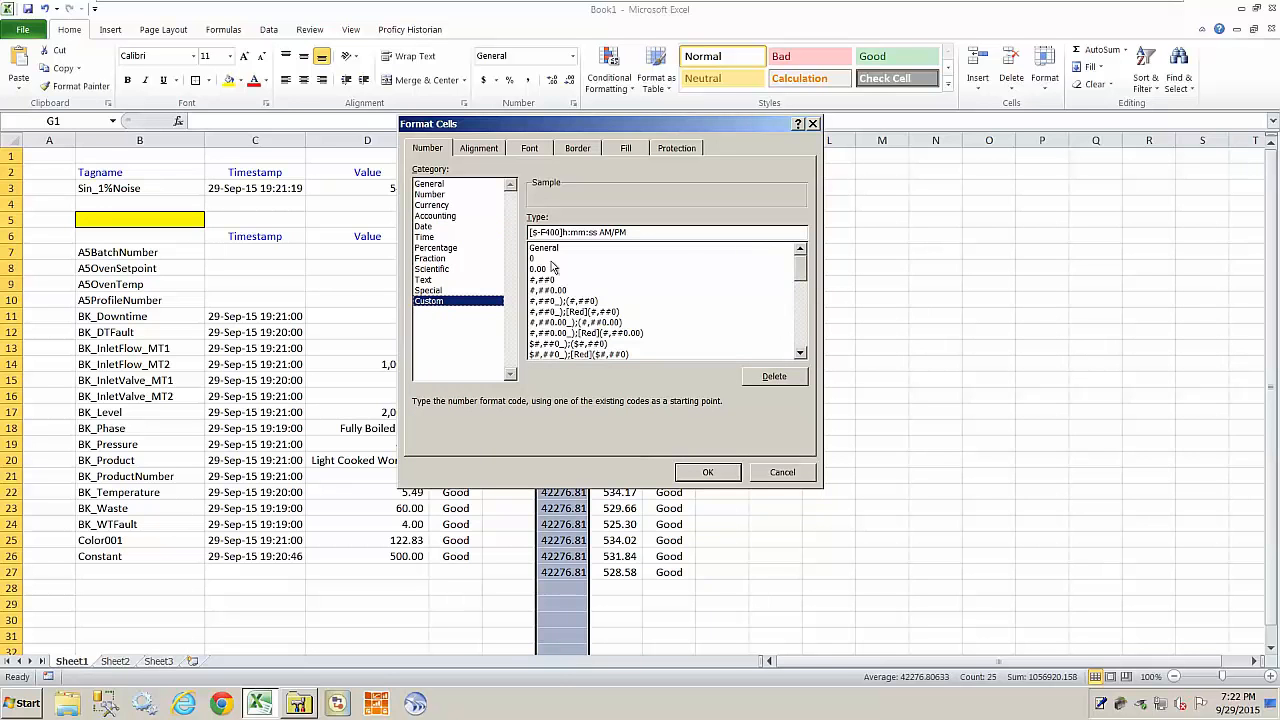
drag(796, 272, 800, 346)
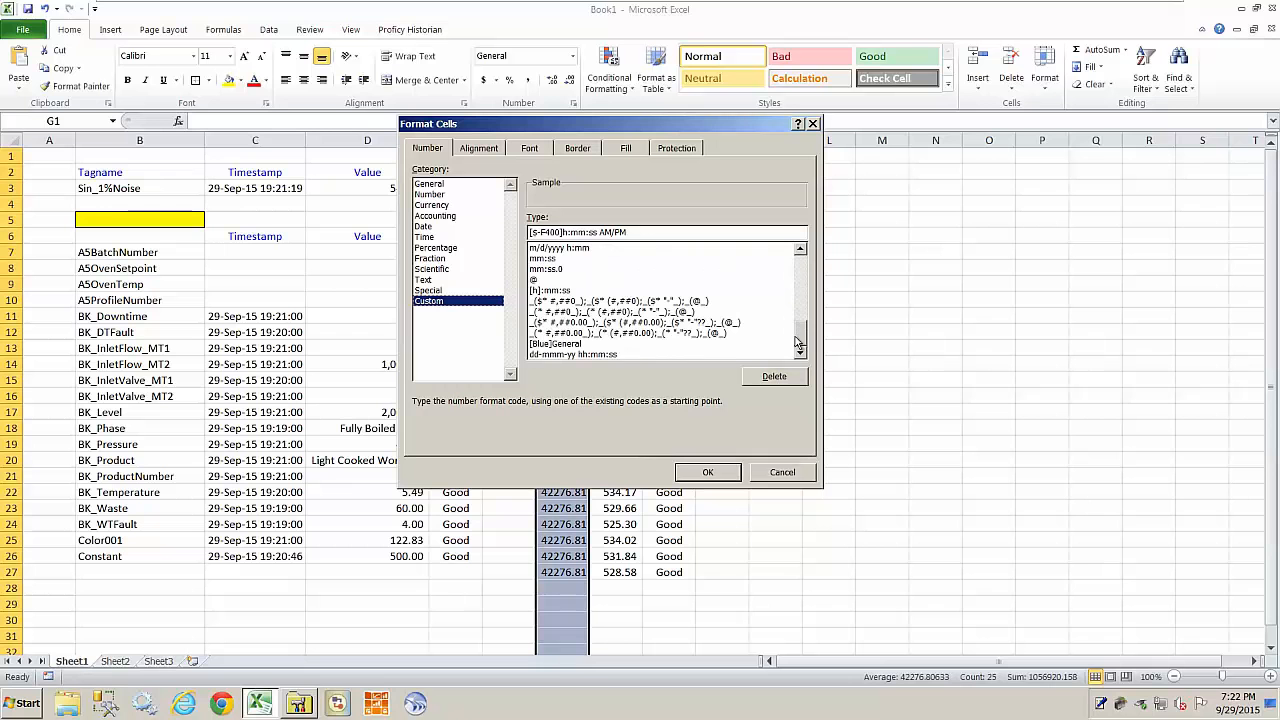
click(570, 355)
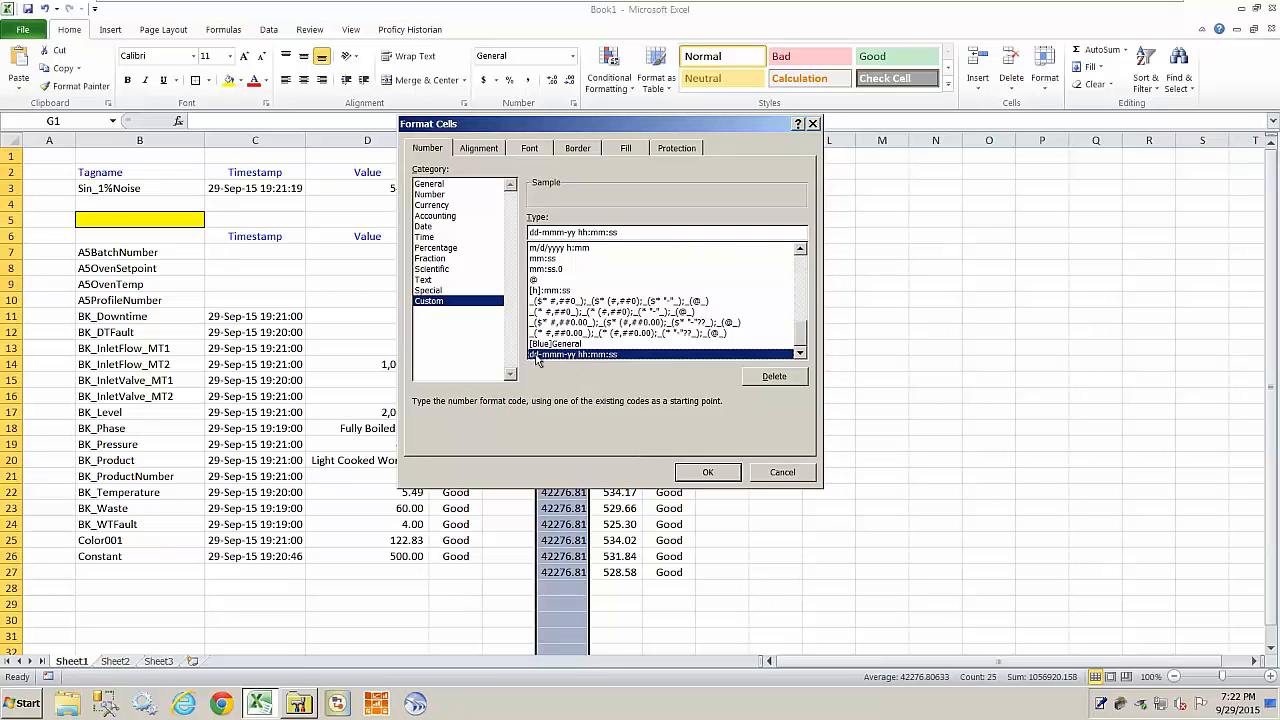
click(707, 472)
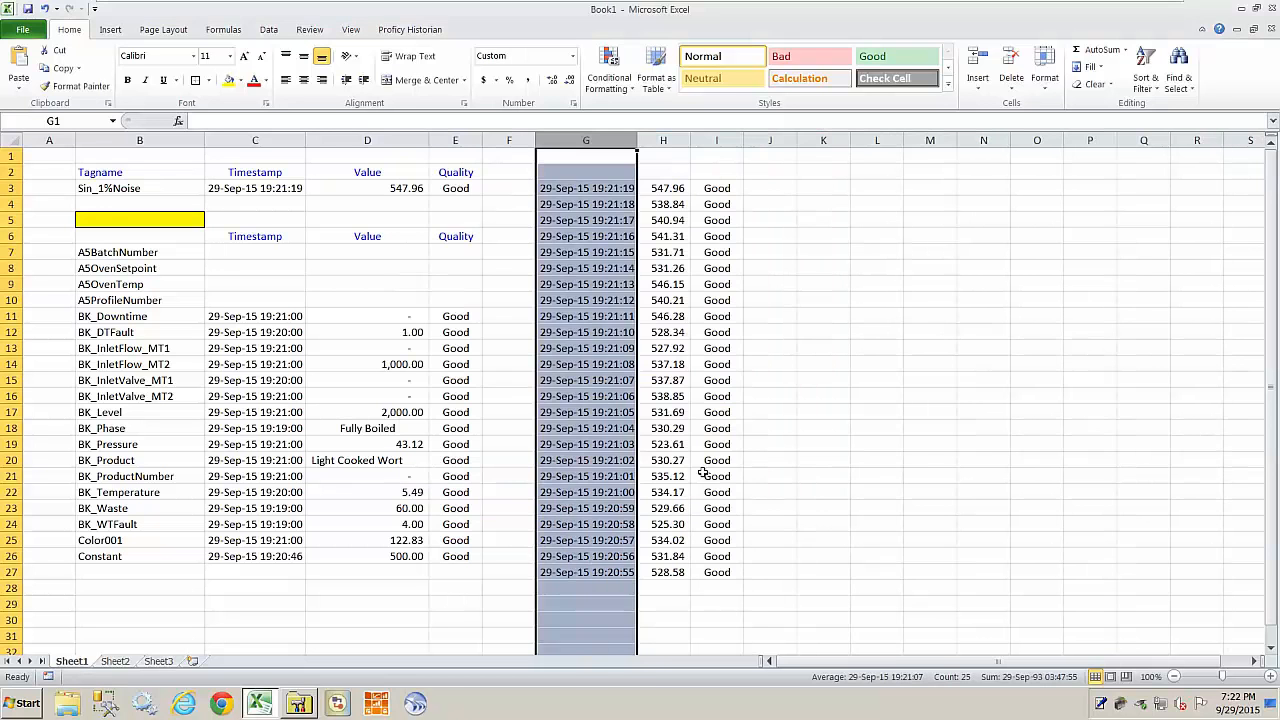
click(880, 270)
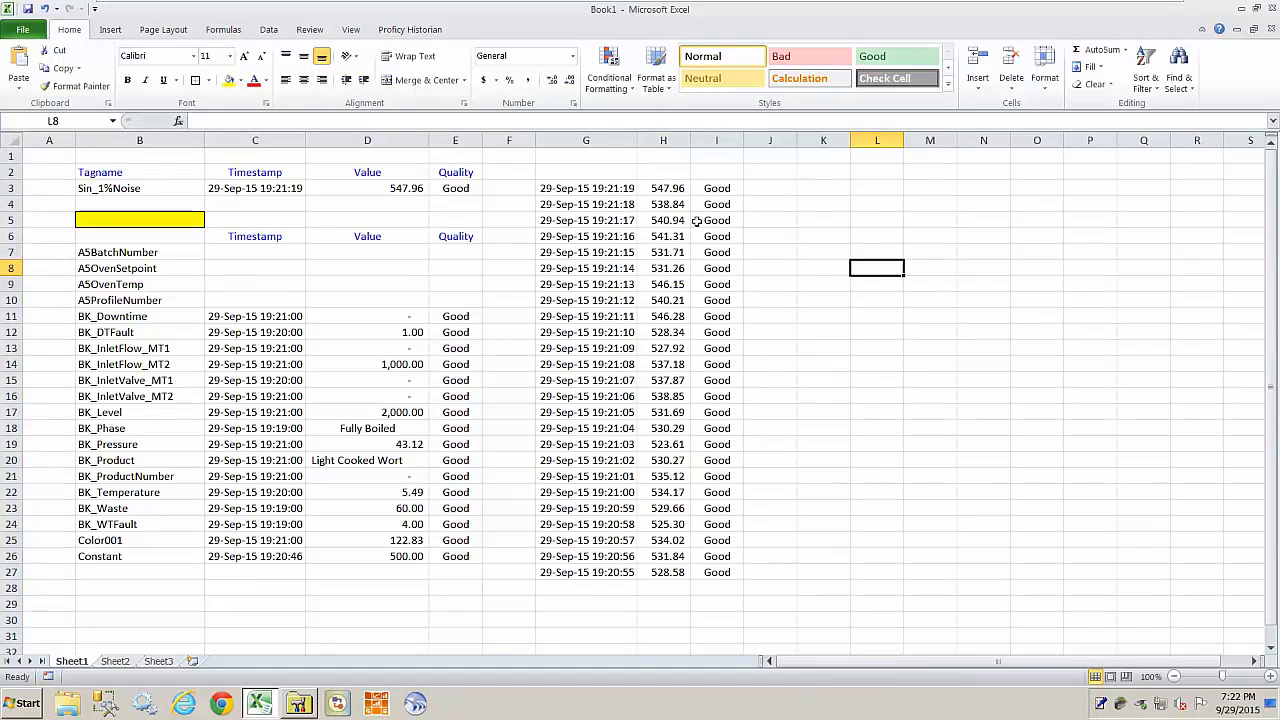
Recalculate the worksheet to refresh the current values and the raw data query.
click(817, 190)
click(818, 298)
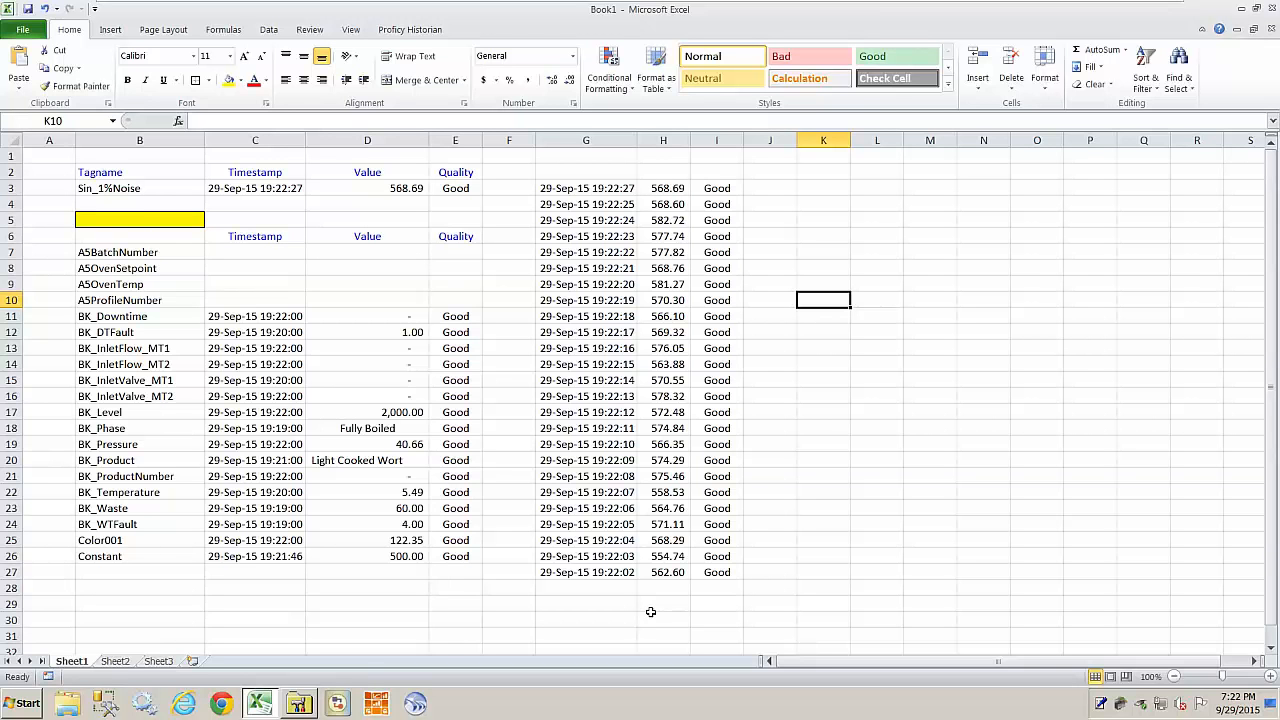
Examine the array formula behind various timestamp, value and quality cells of the raw data results in columns G to I.
click(804, 400)
click(772, 536)
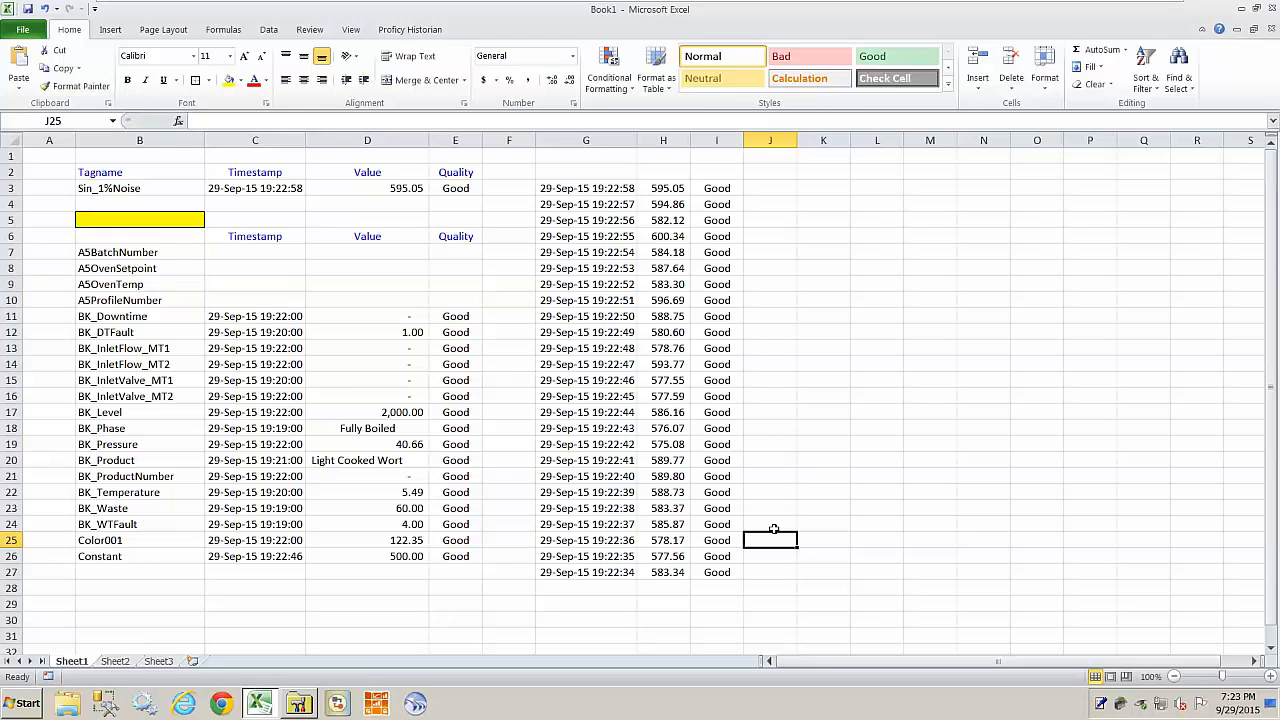
click(594, 282)
click(704, 222)
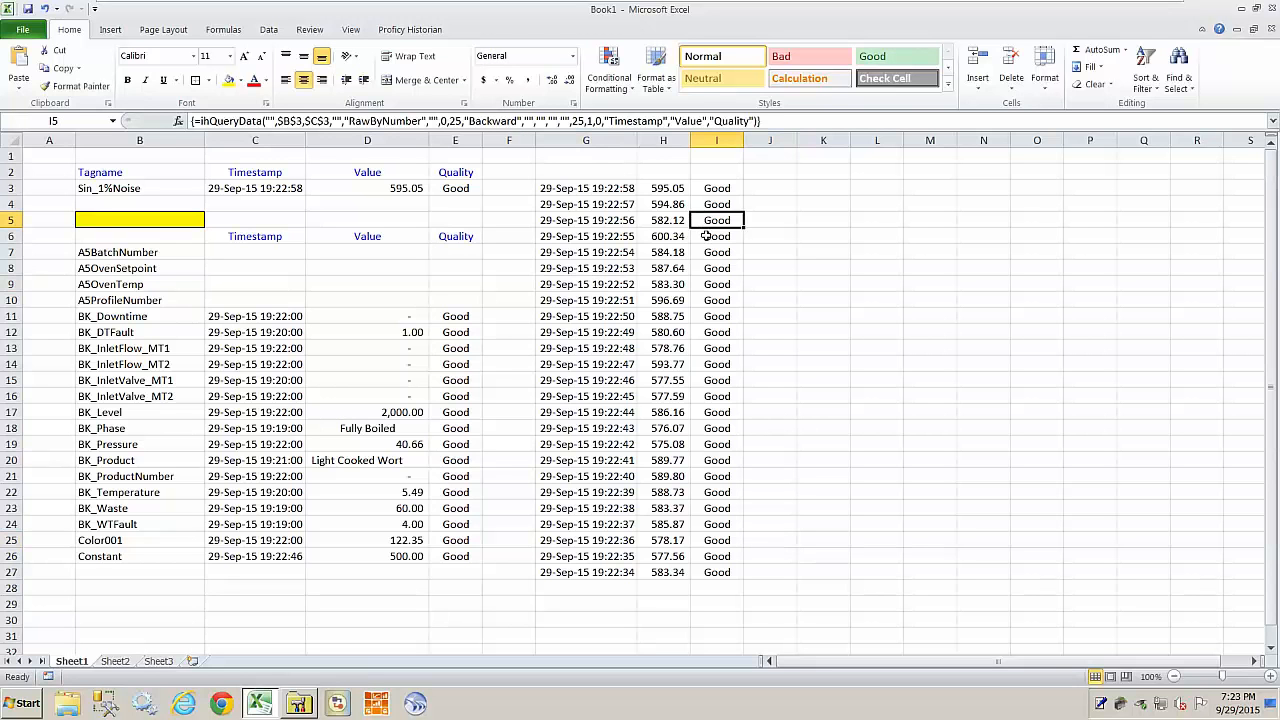
click(700, 364)
click(622, 442)
click(597, 265)
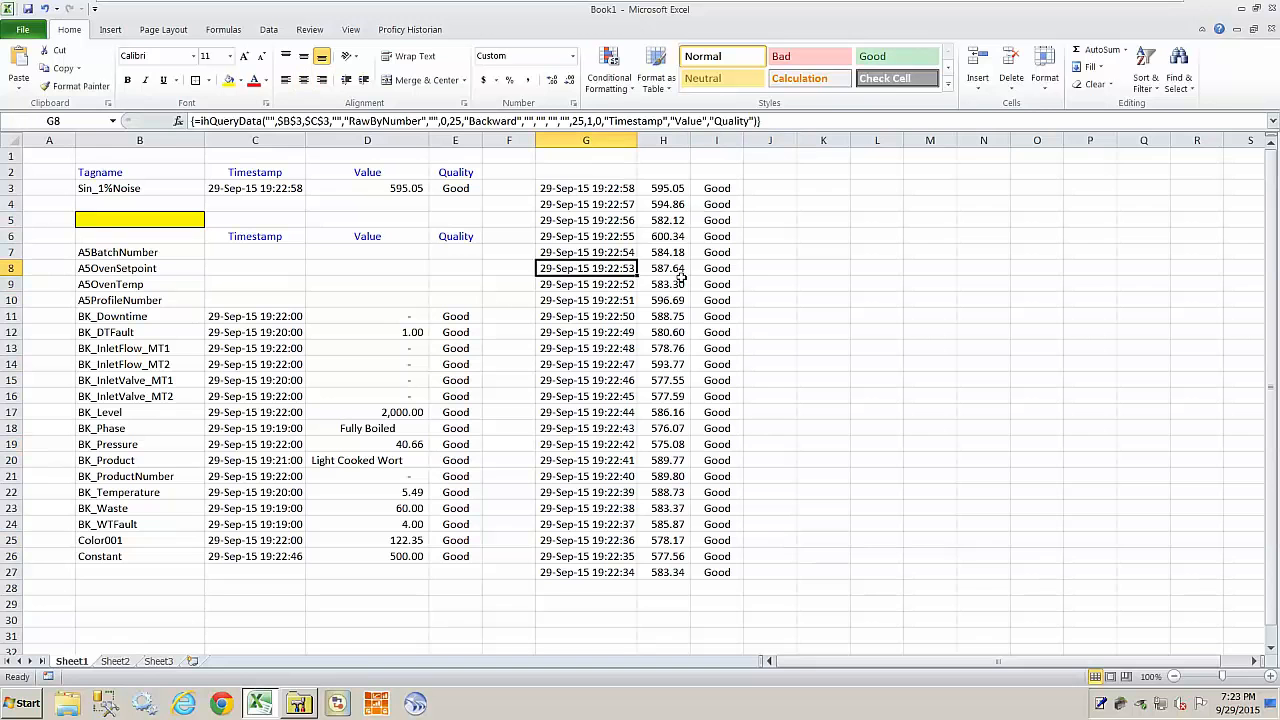
click(633, 224)
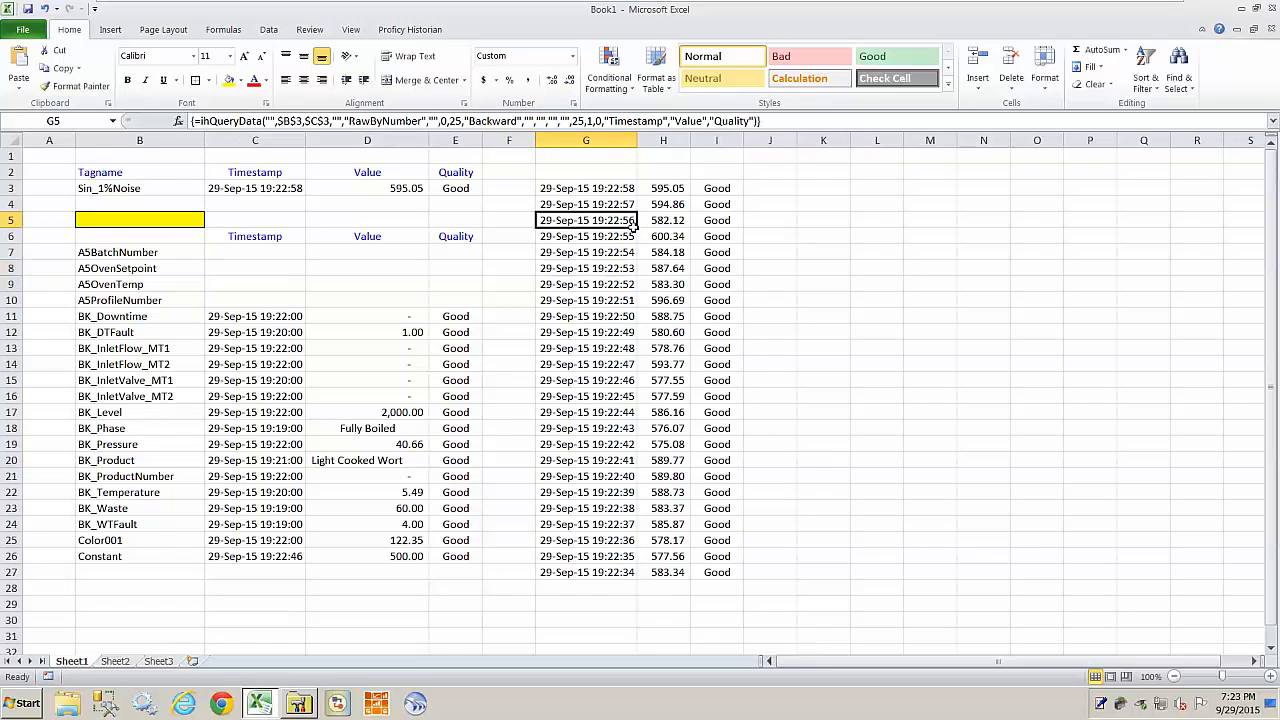
click(641, 367)
click(615, 456)
click(610, 302)
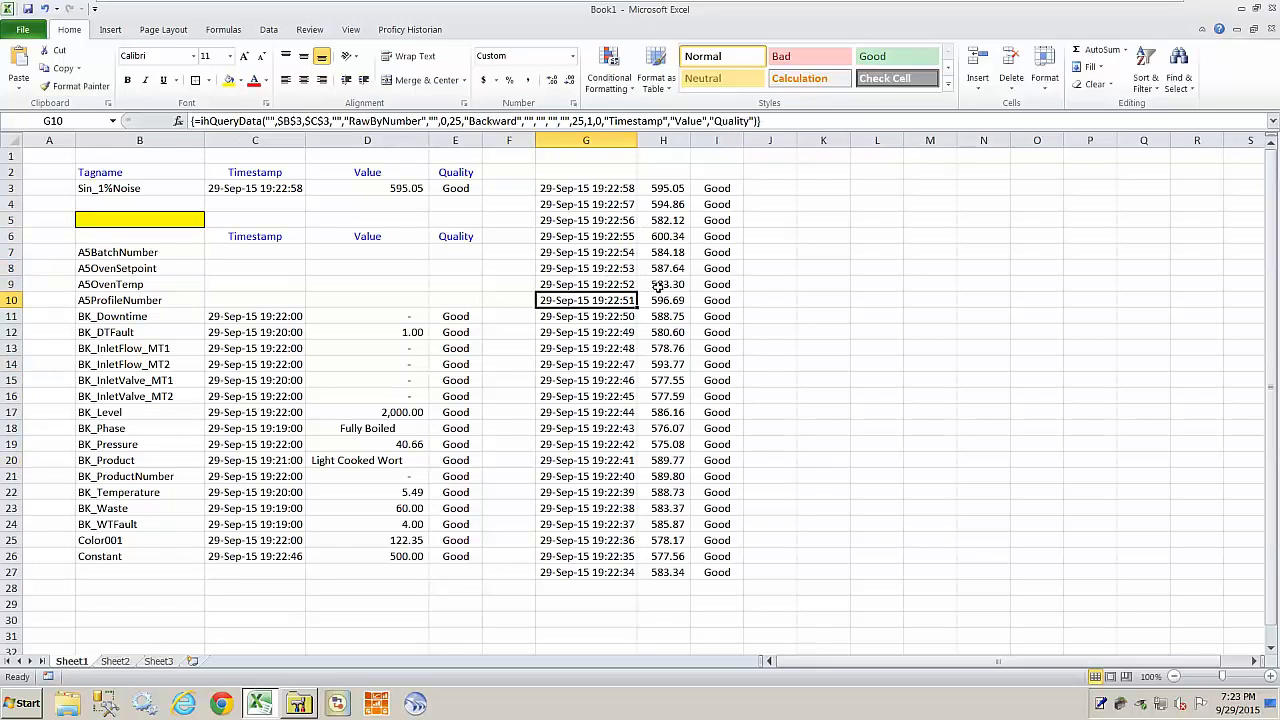
click(658, 286)
click(690, 460)
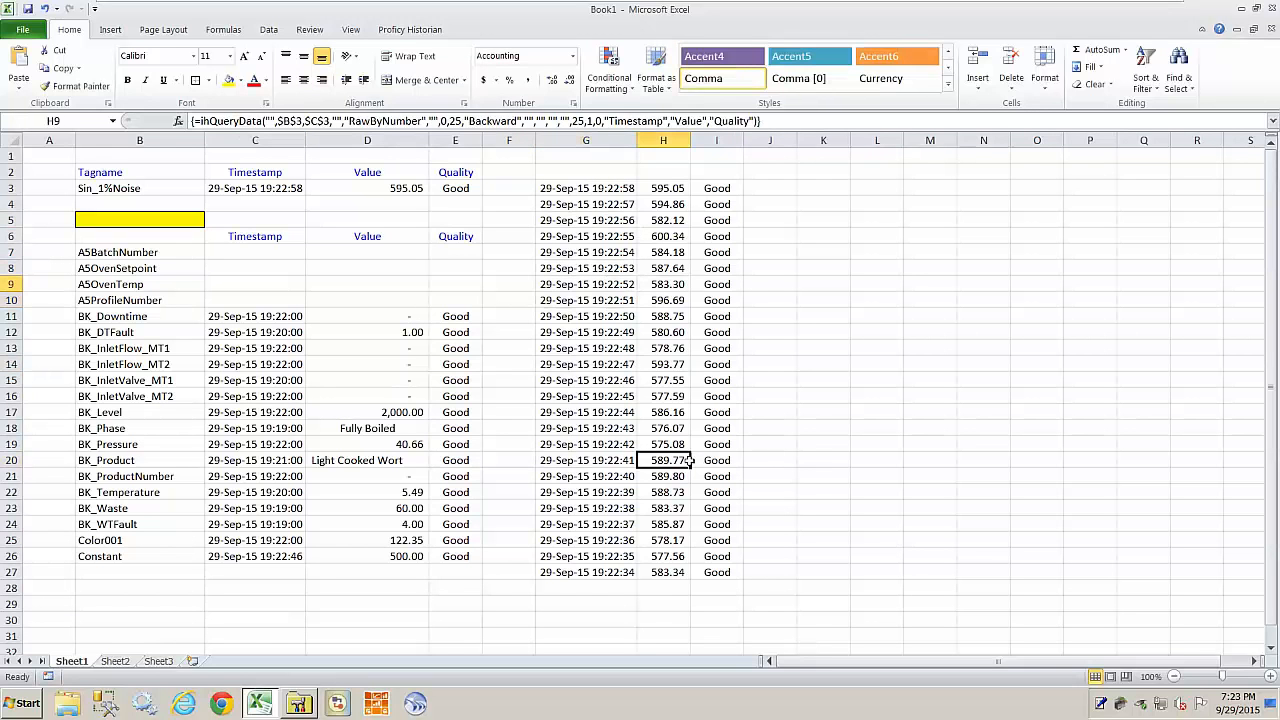
click(648, 338)
click(591, 313)
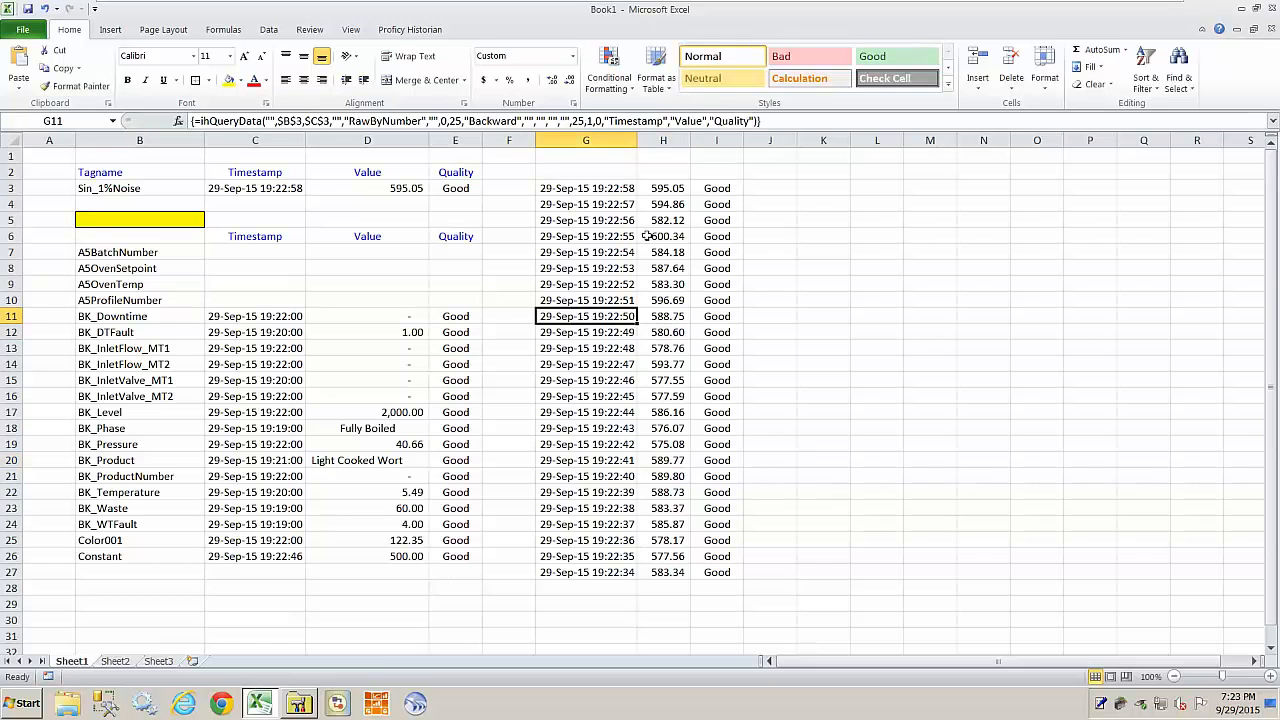
Try to overwrite cell G13 inside the raw data array with arbitrary text.
click(592, 355)
text(so;adfkja s;lkdfj a;lskdfj)
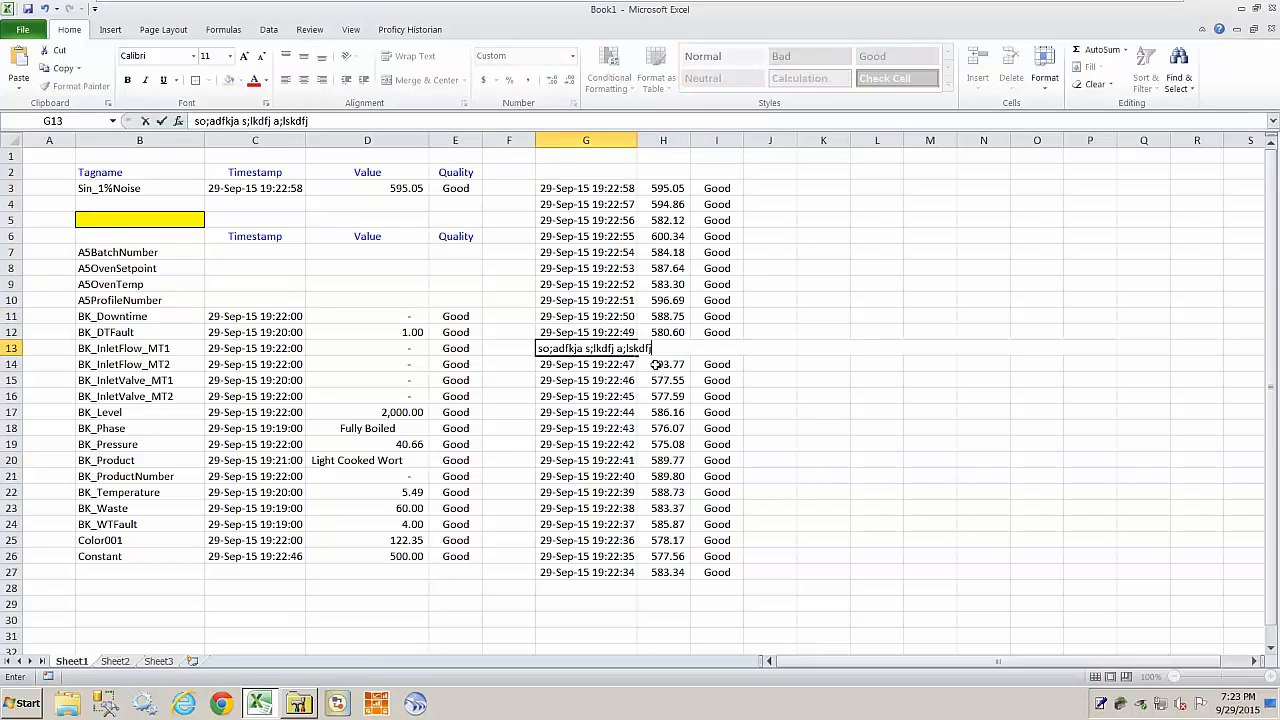
key(Return)
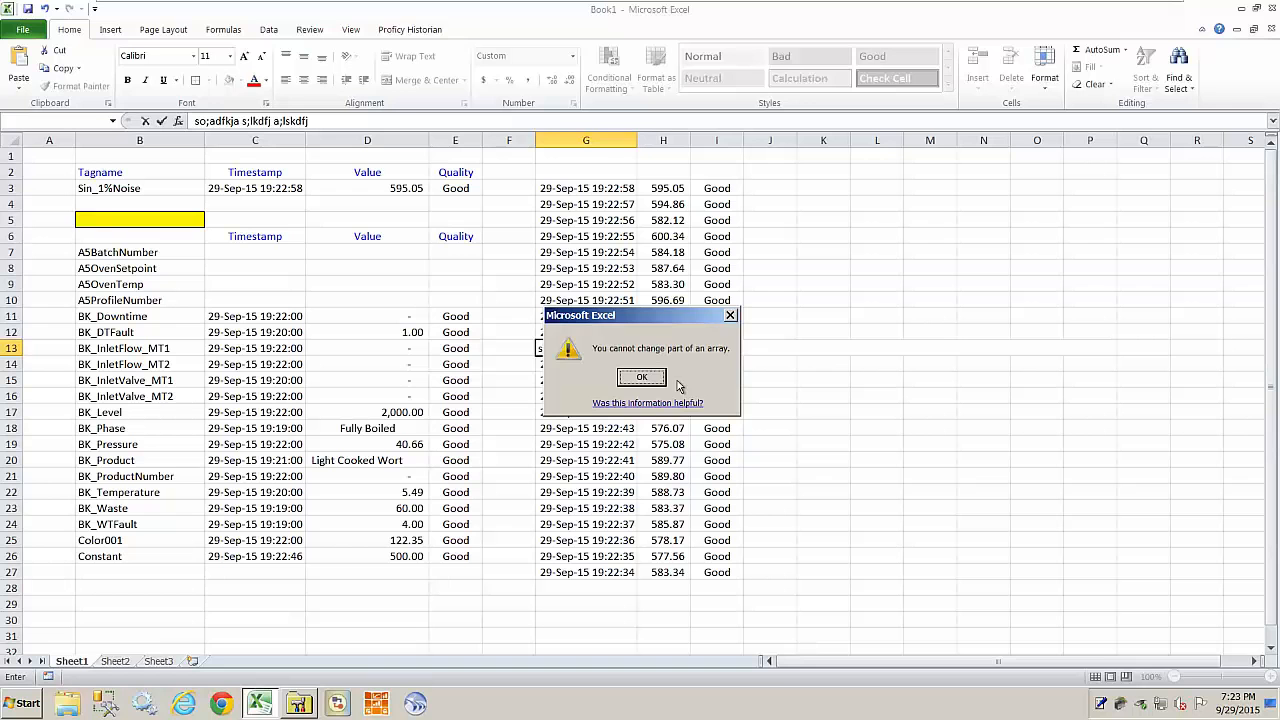
key(Return)
key(Escape)
click(836, 378)
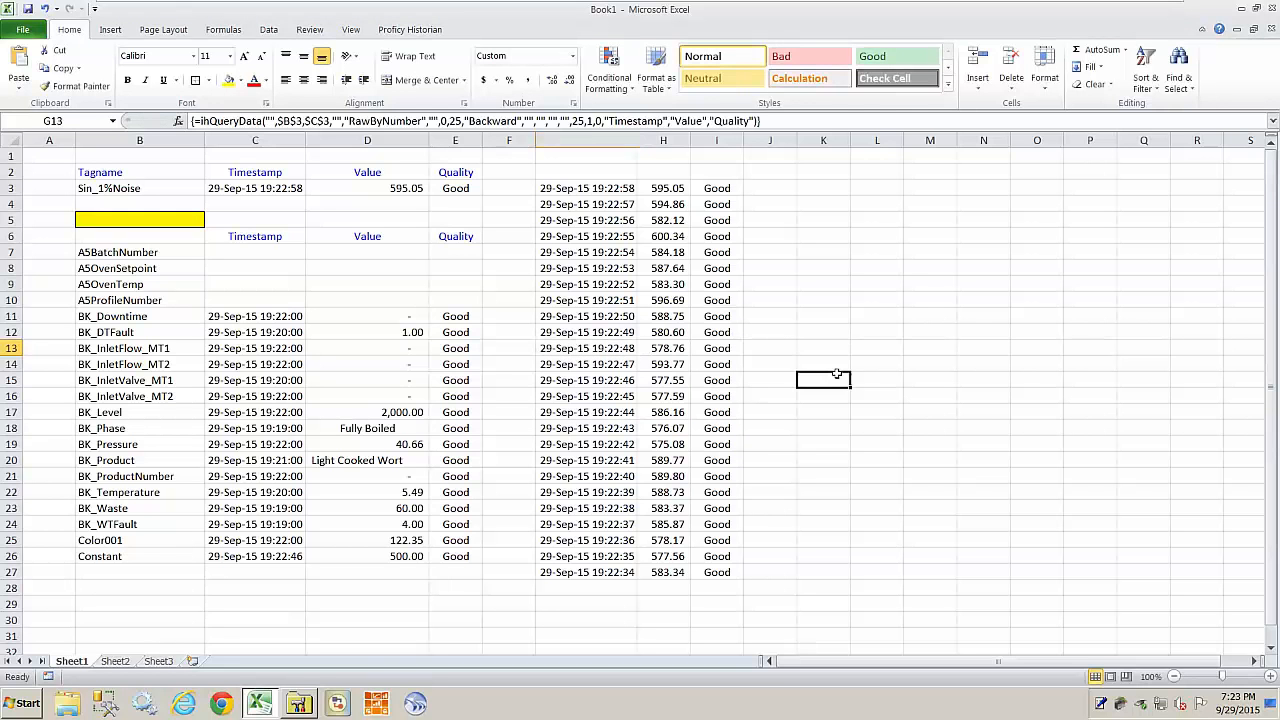
click(885, 287)
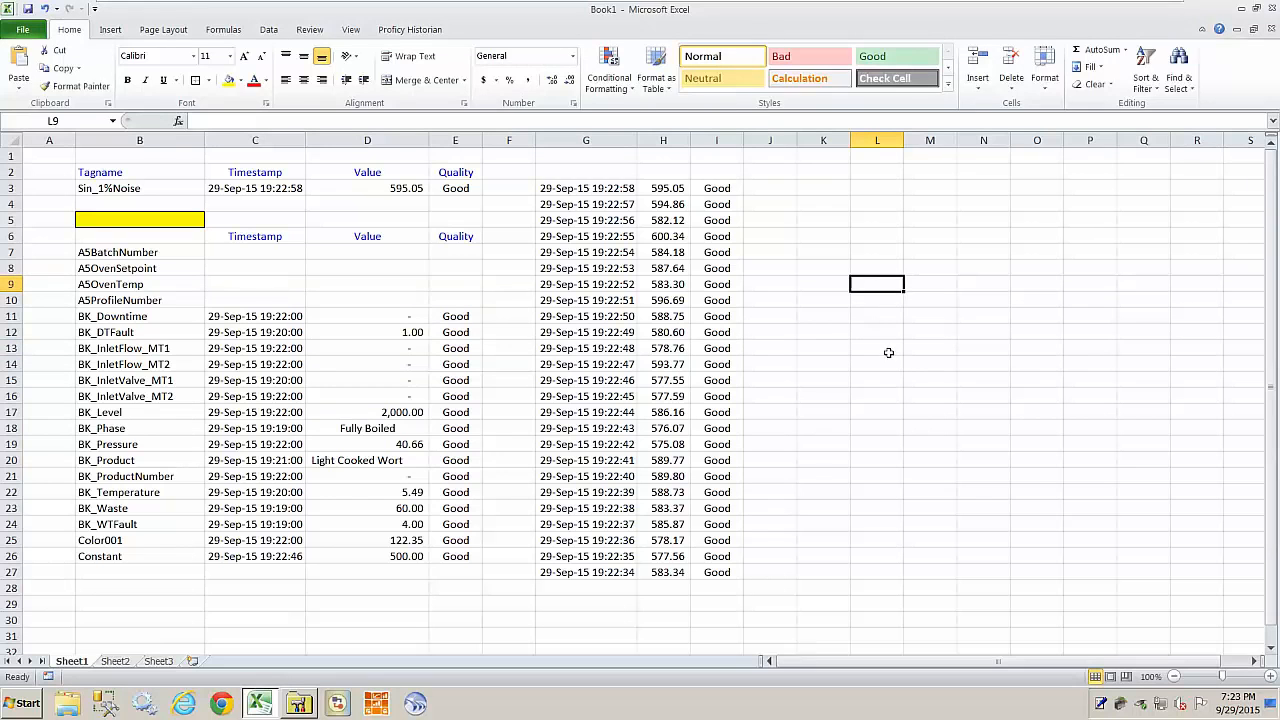
Open the Calculated Data query form, review its sampling, calculation, interval and output options, and close it.
click(410, 29)
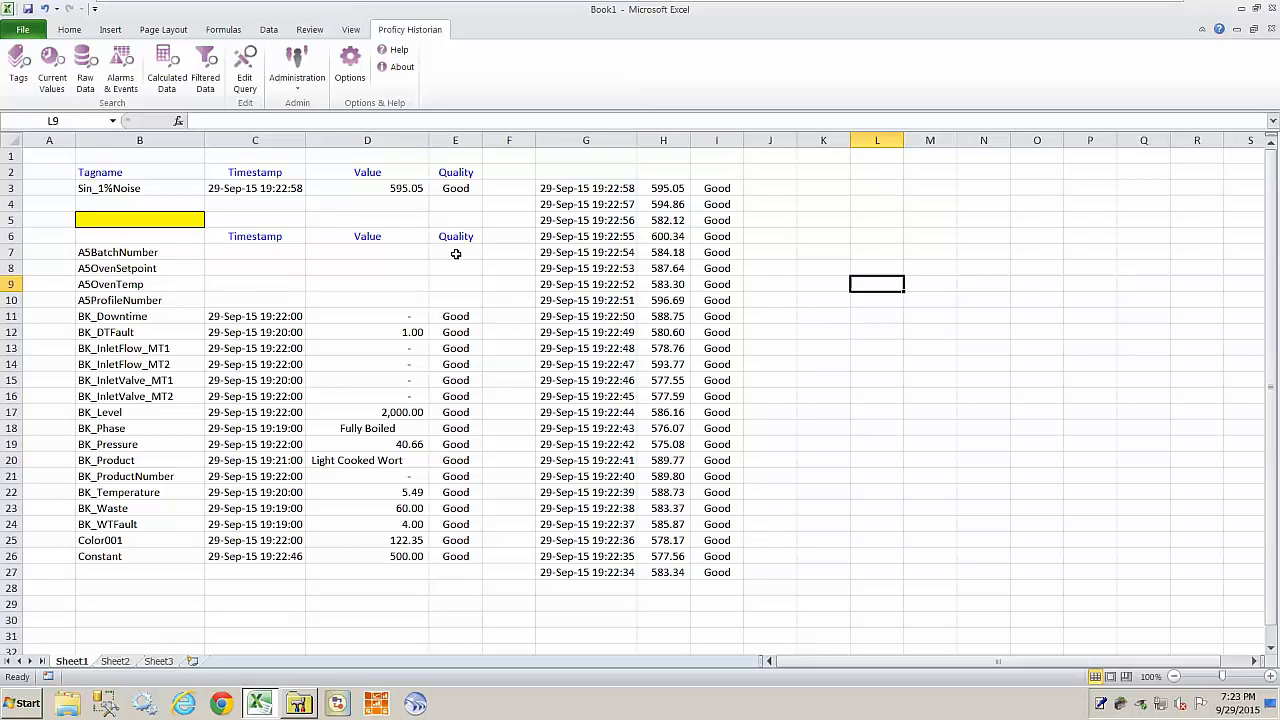
click(170, 87)
drag(648, 56, 512, 47)
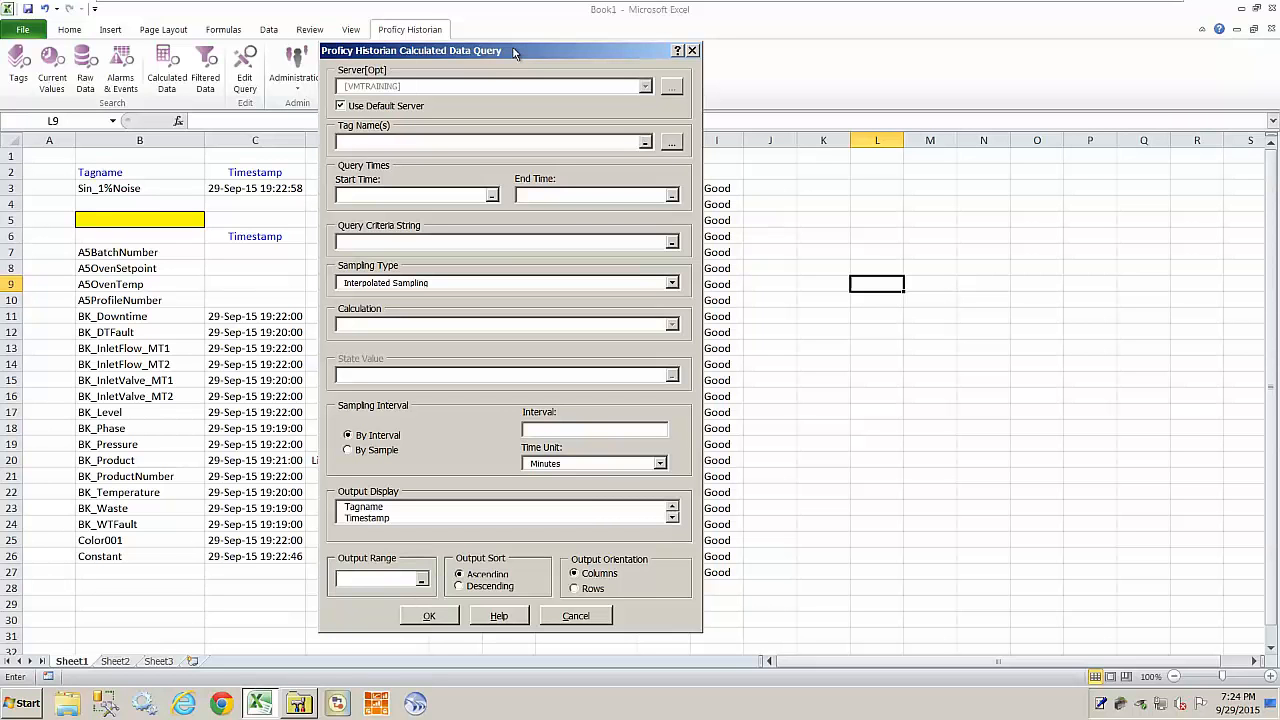
click(692, 50)
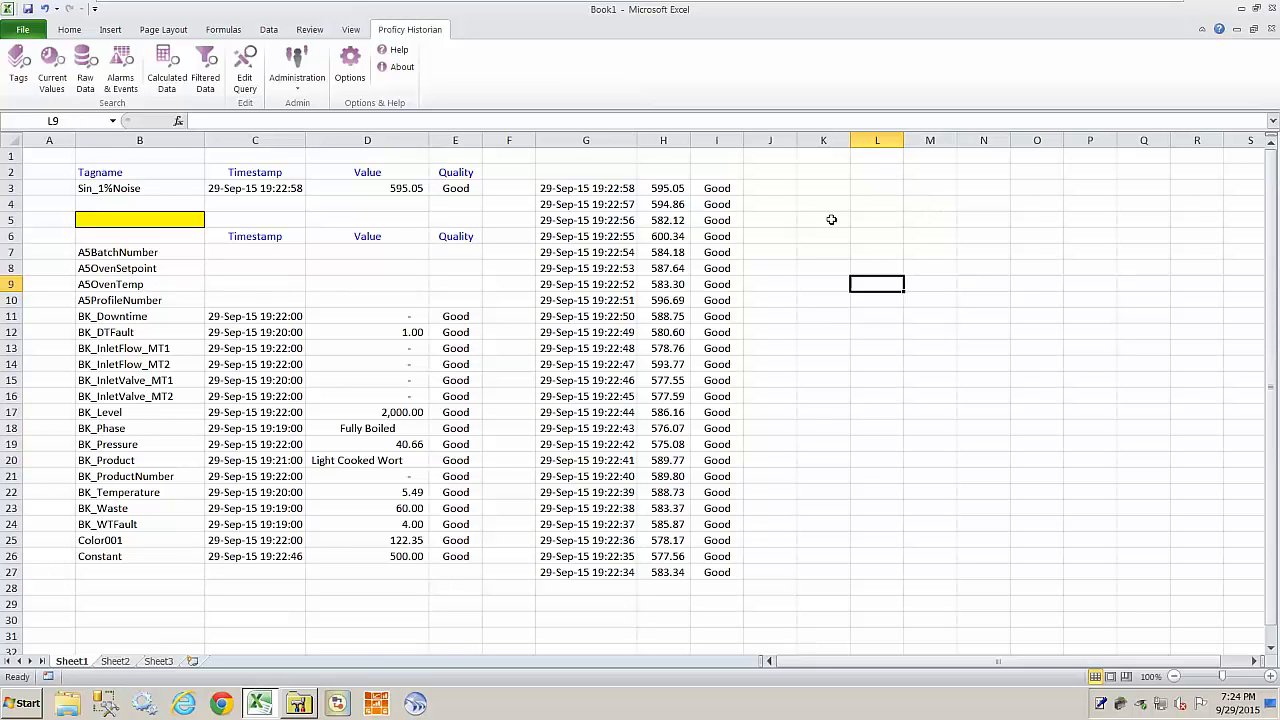
Copy the tag name from B3 into cells N3, O3 and P3.
click(927, 189)
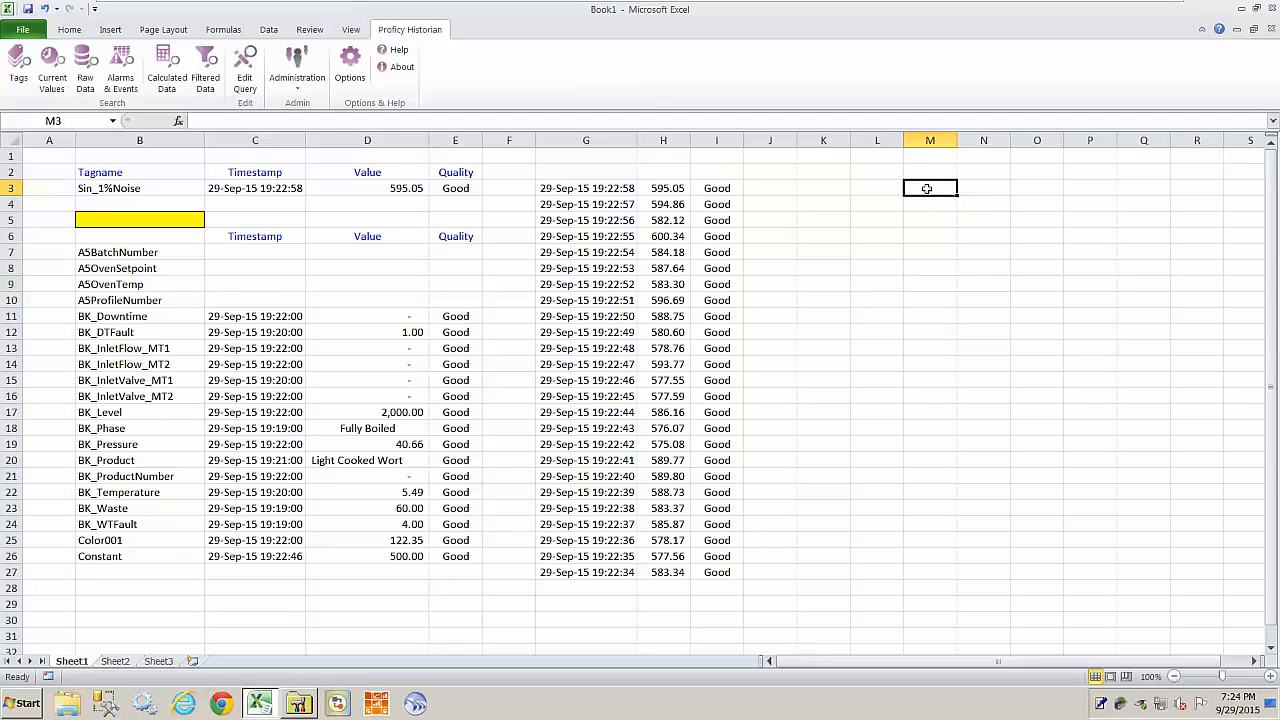
click(101, 190)
key(ctrl+c)
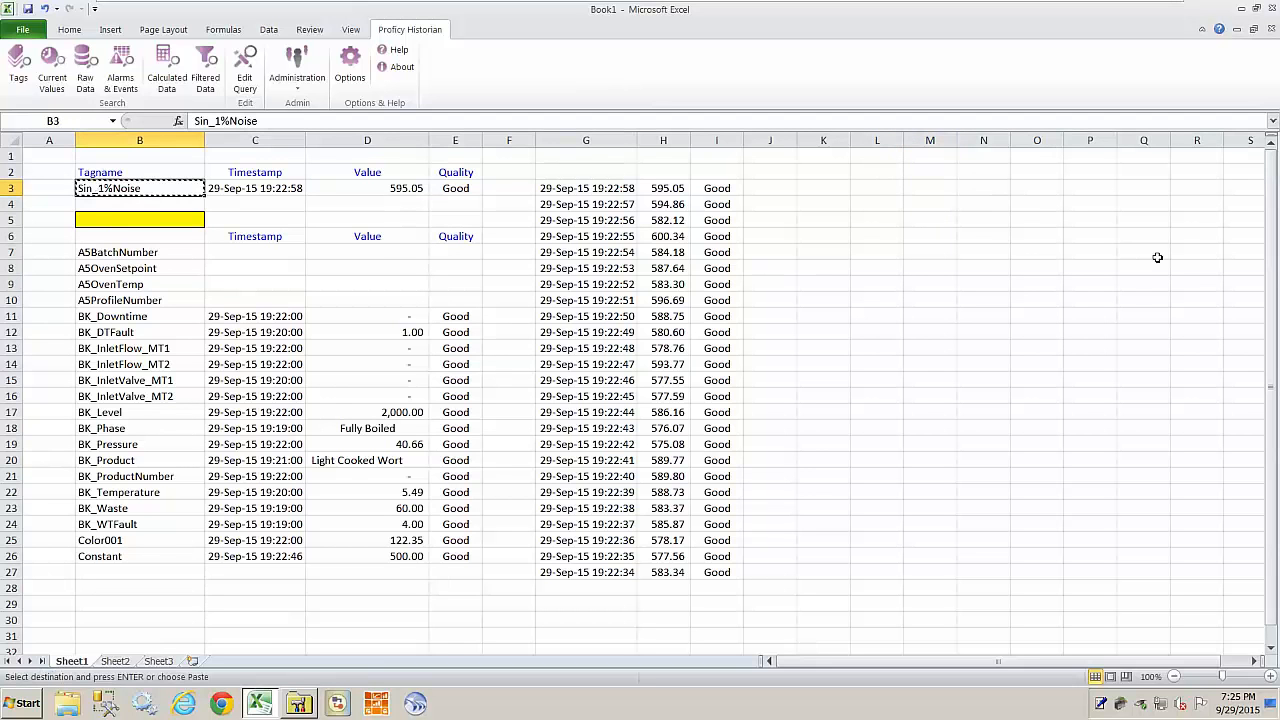
click(975, 192)
key(ctrl+v)
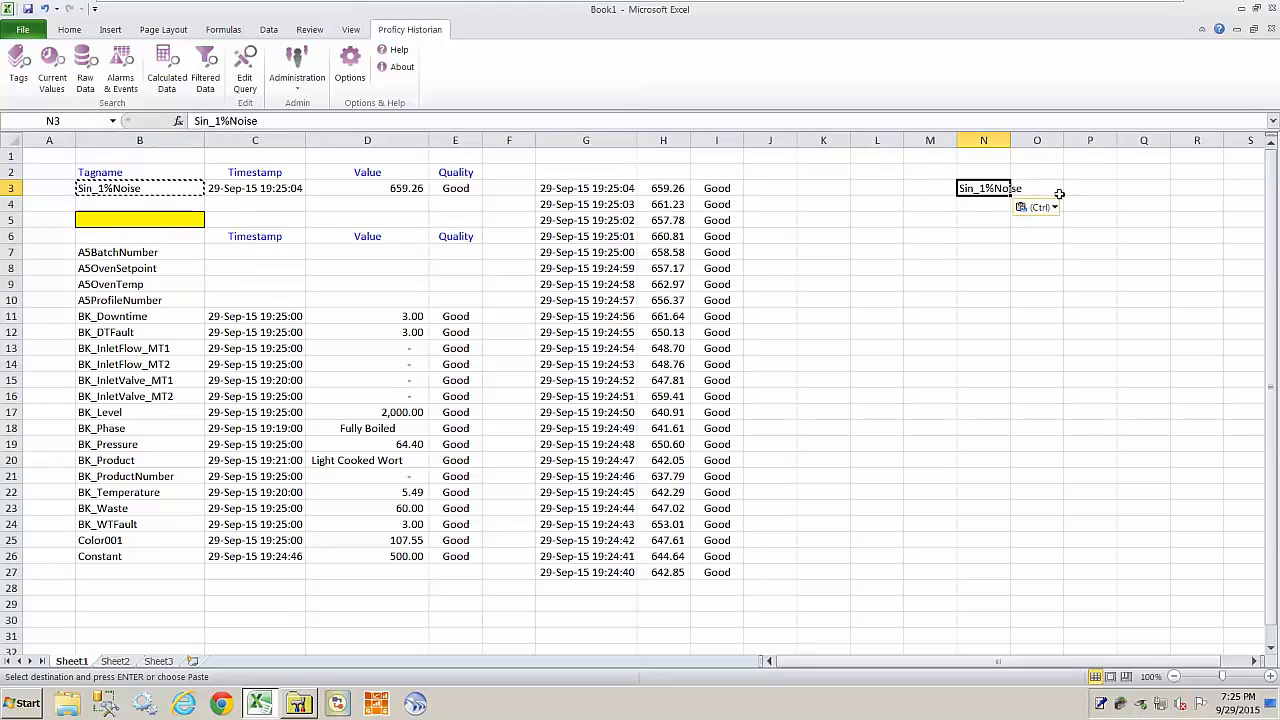
click(1041, 190)
key(ctrl+v)
click(1090, 190)
key(ctrl+v)
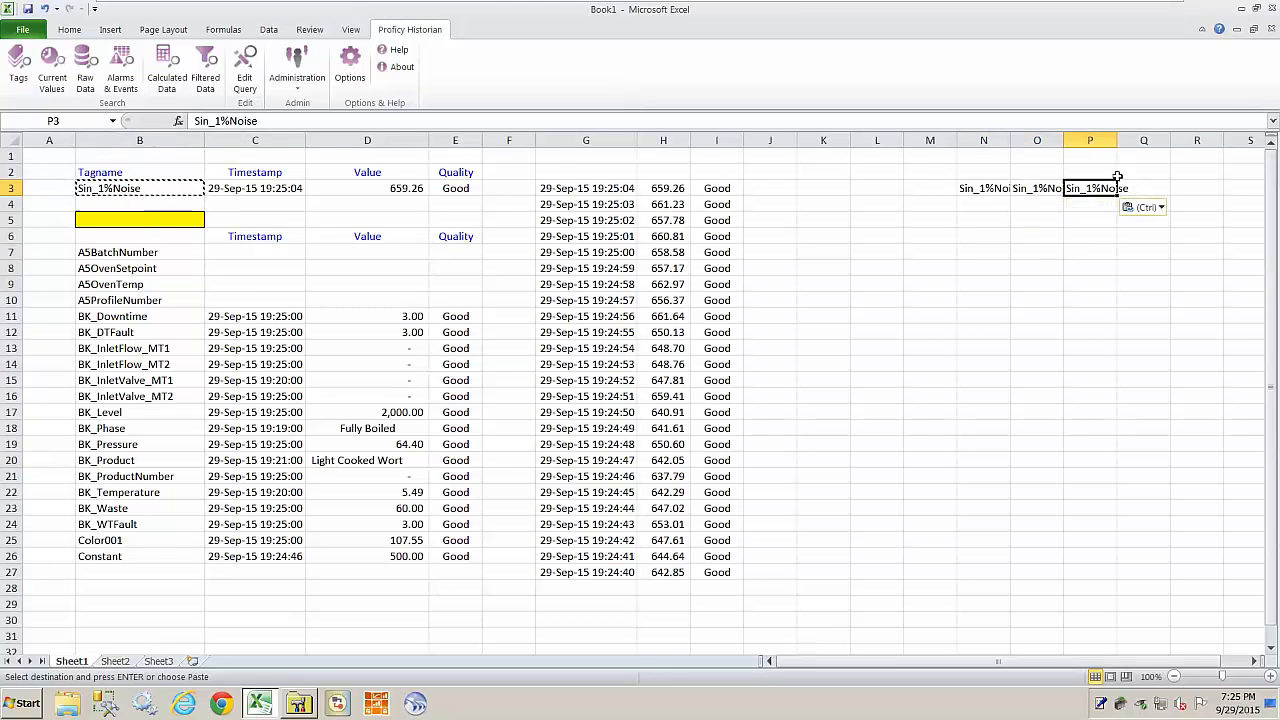
Fit the widths of columns N, O and P to the copied tag names.
double_click(1011, 141)
double_click(1078, 141)
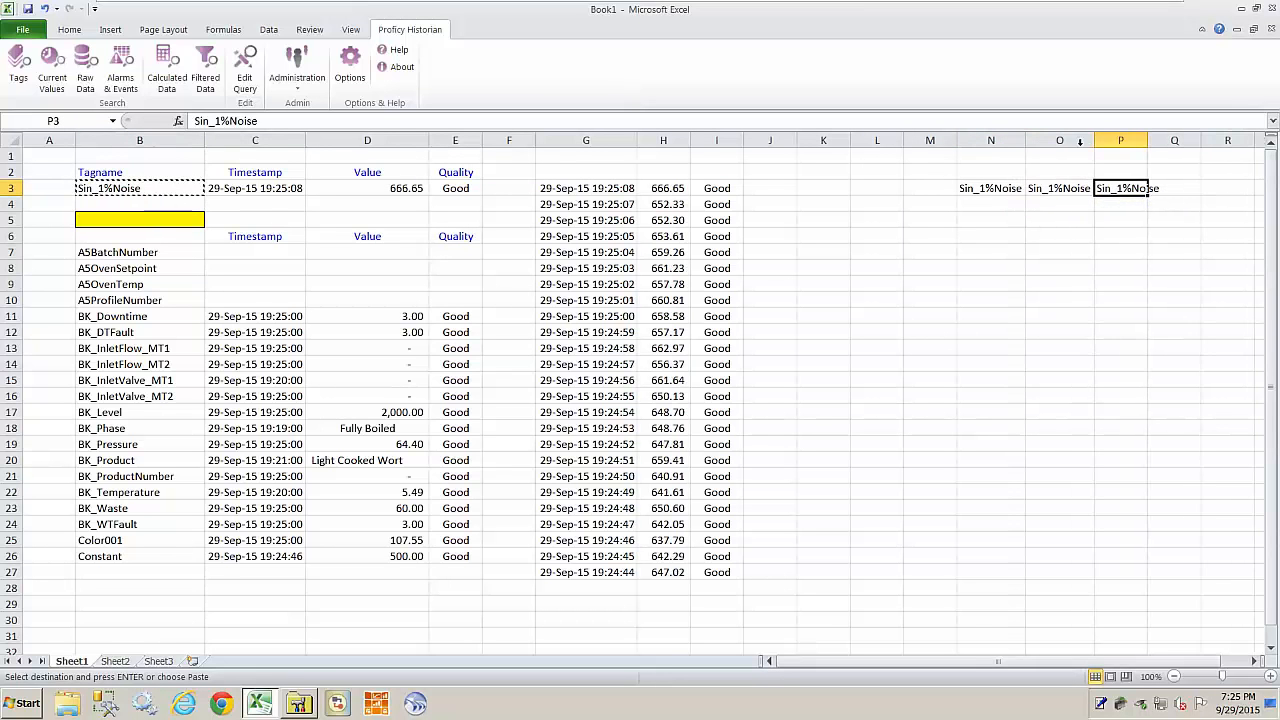
double_click(1146, 141)
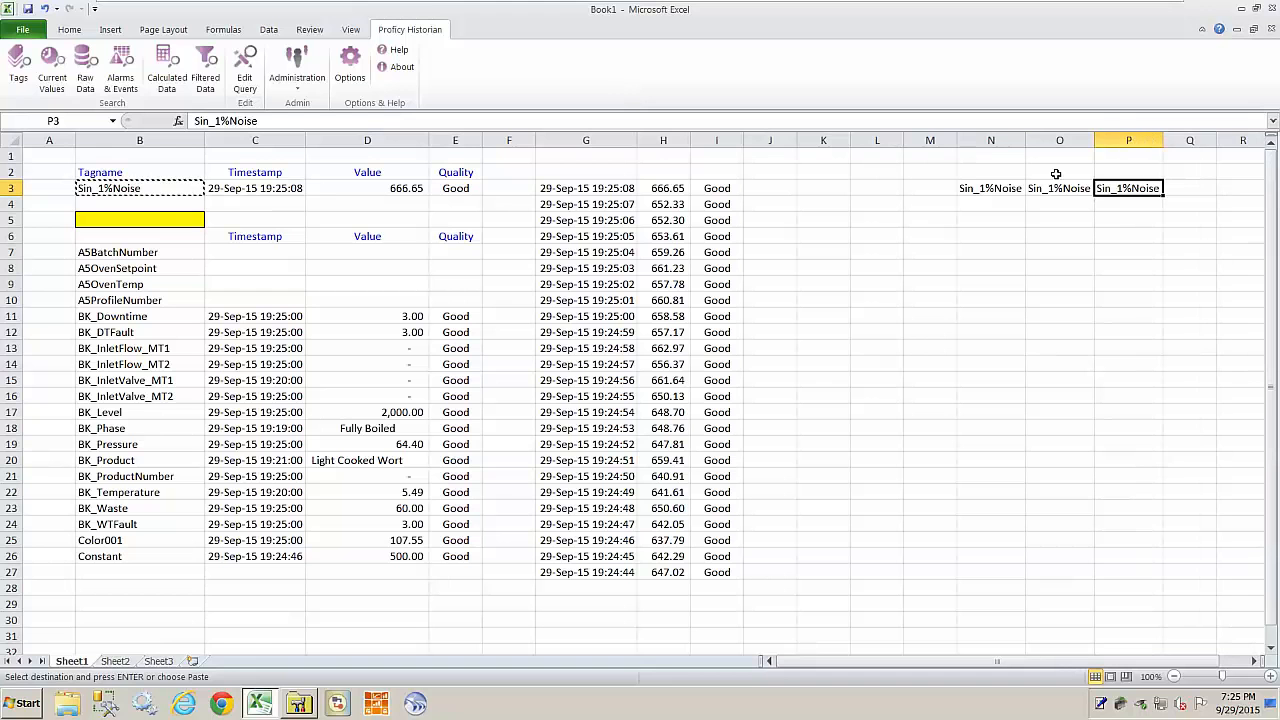
Change the tag names to Sin_5%Noise in O3 and Sin_20%Noise in P3, and widen column P to fit.
click(1045, 190)
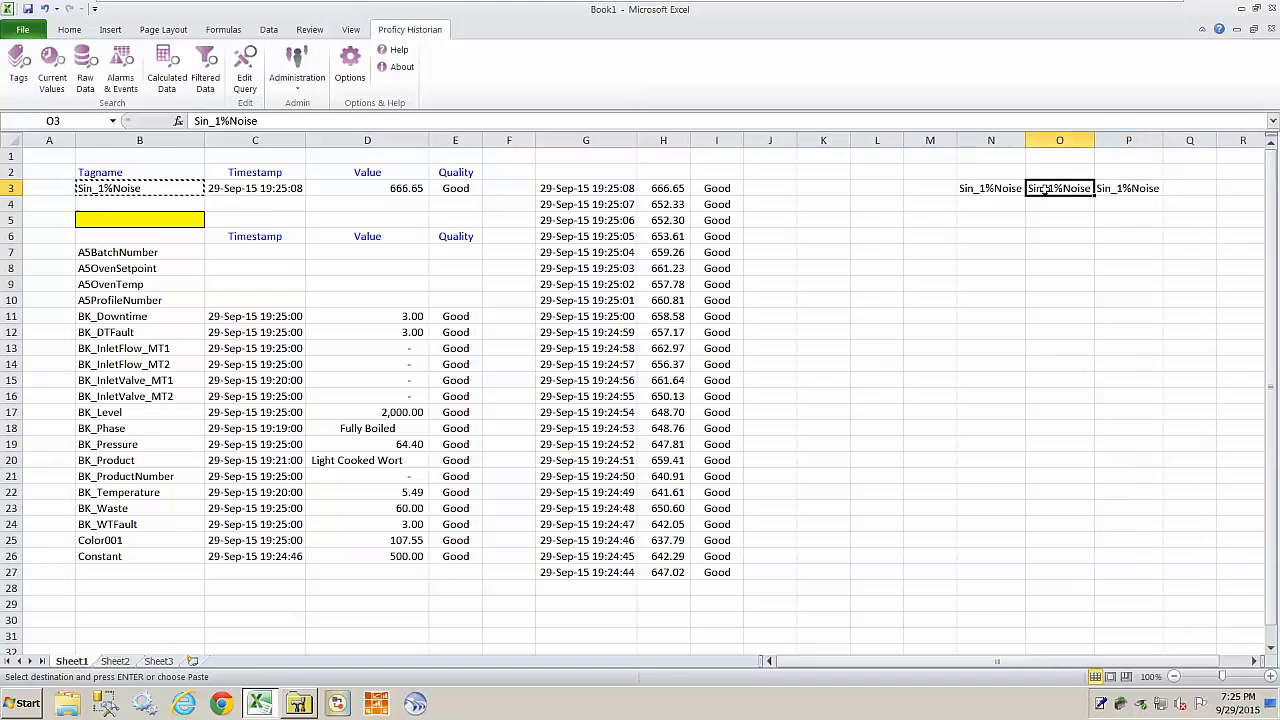
click(212, 128)
key(BackSpace)
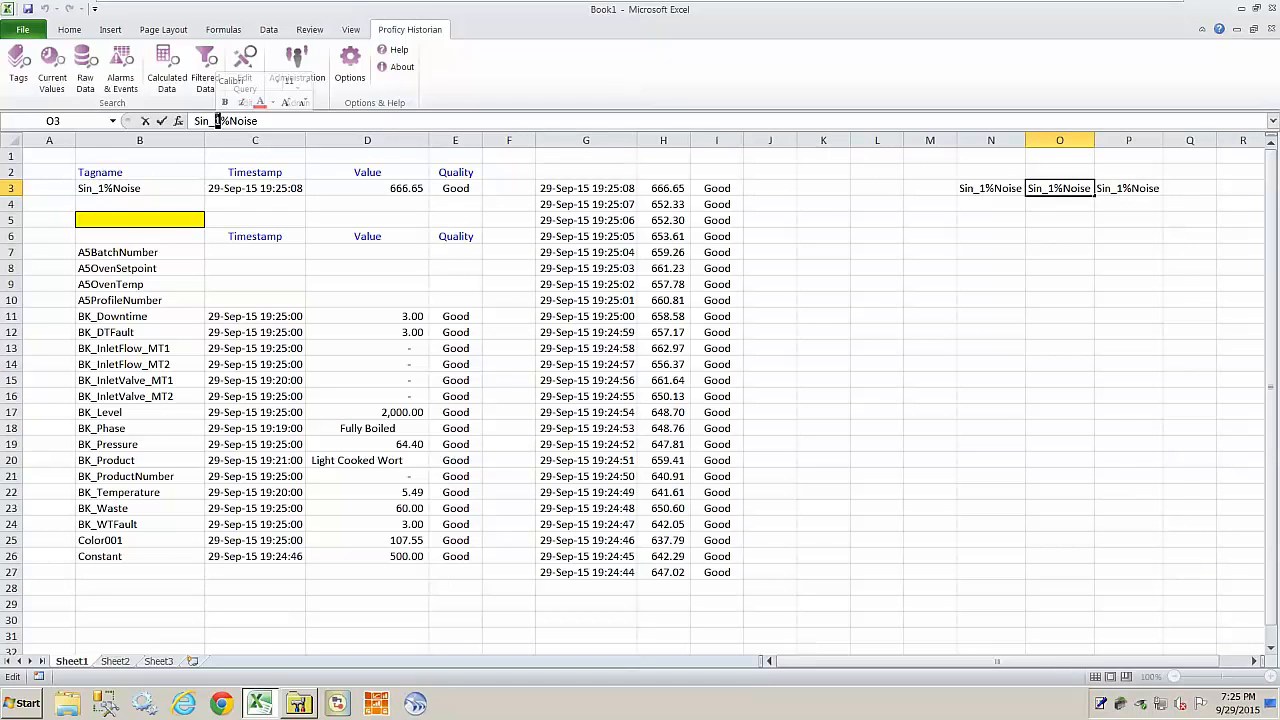
text(5)
key(Return)
click(1126, 190)
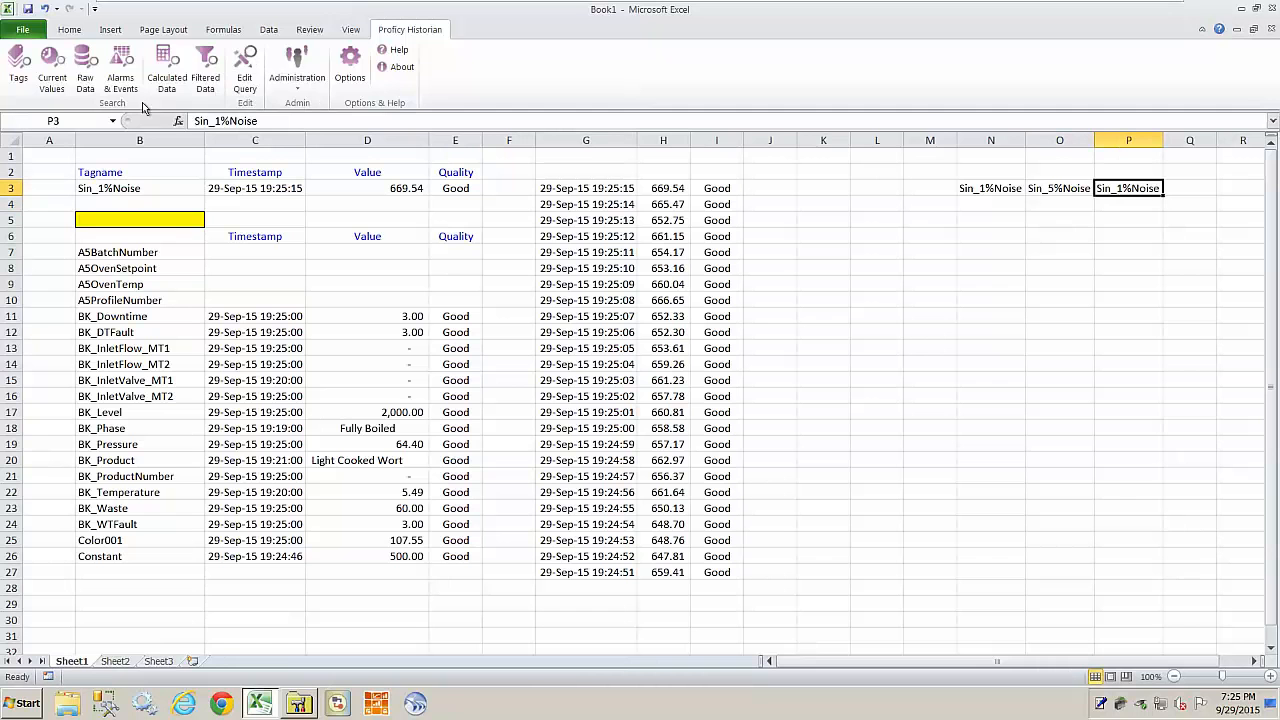
drag(213, 121, 219, 121)
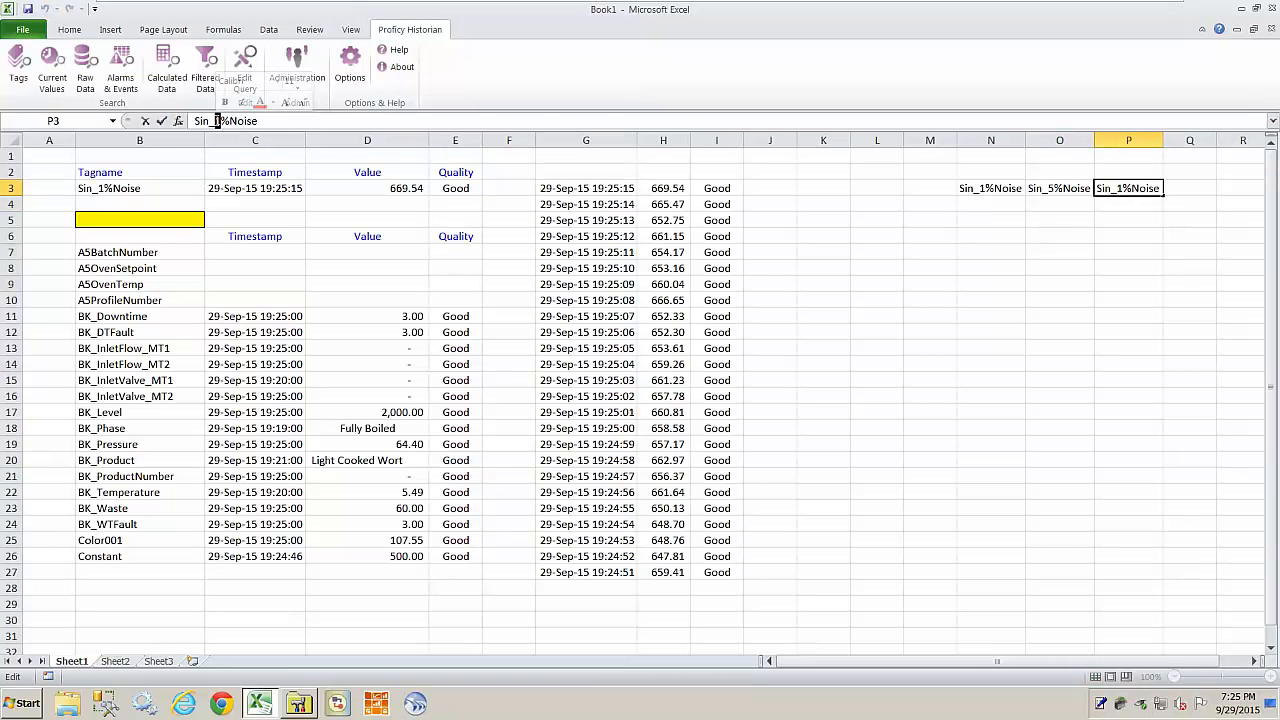
text(20)
key(Return)
click(990, 396)
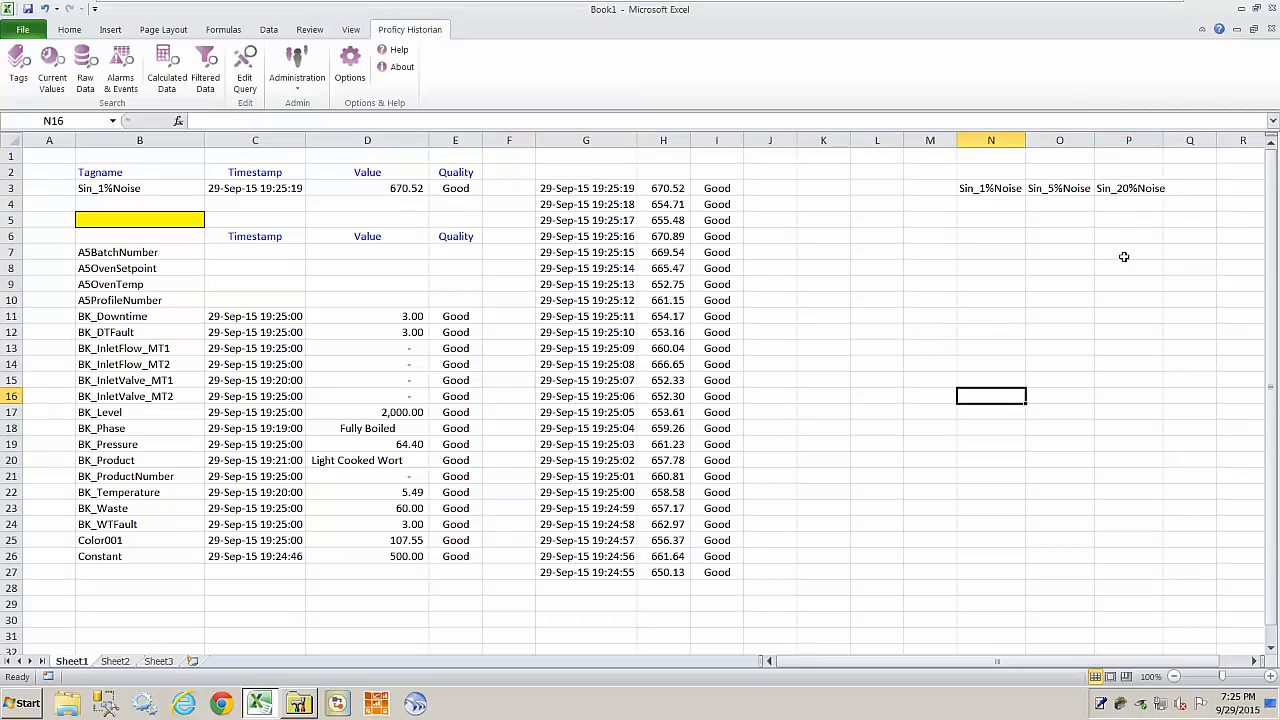
drag(1163, 140, 1094, 140)
click(1118, 350)
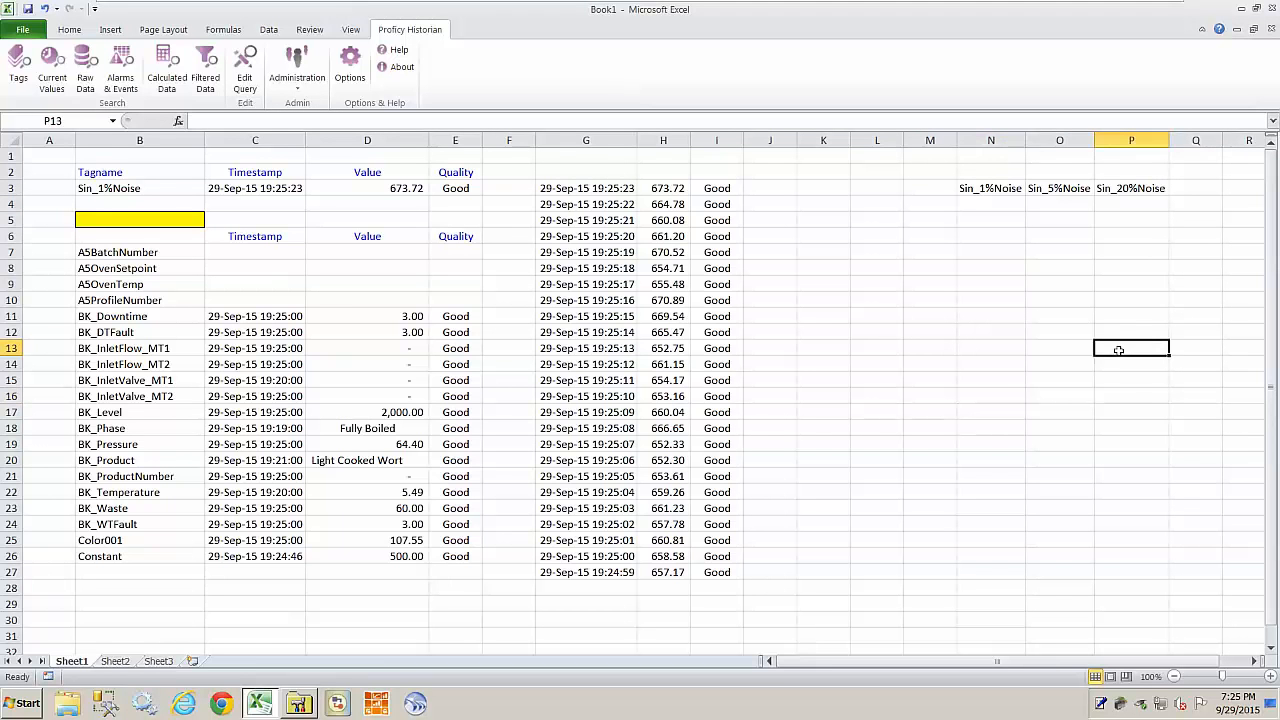
Widen columns M and K and narrow column L.
drag(985, 188, 1115, 200)
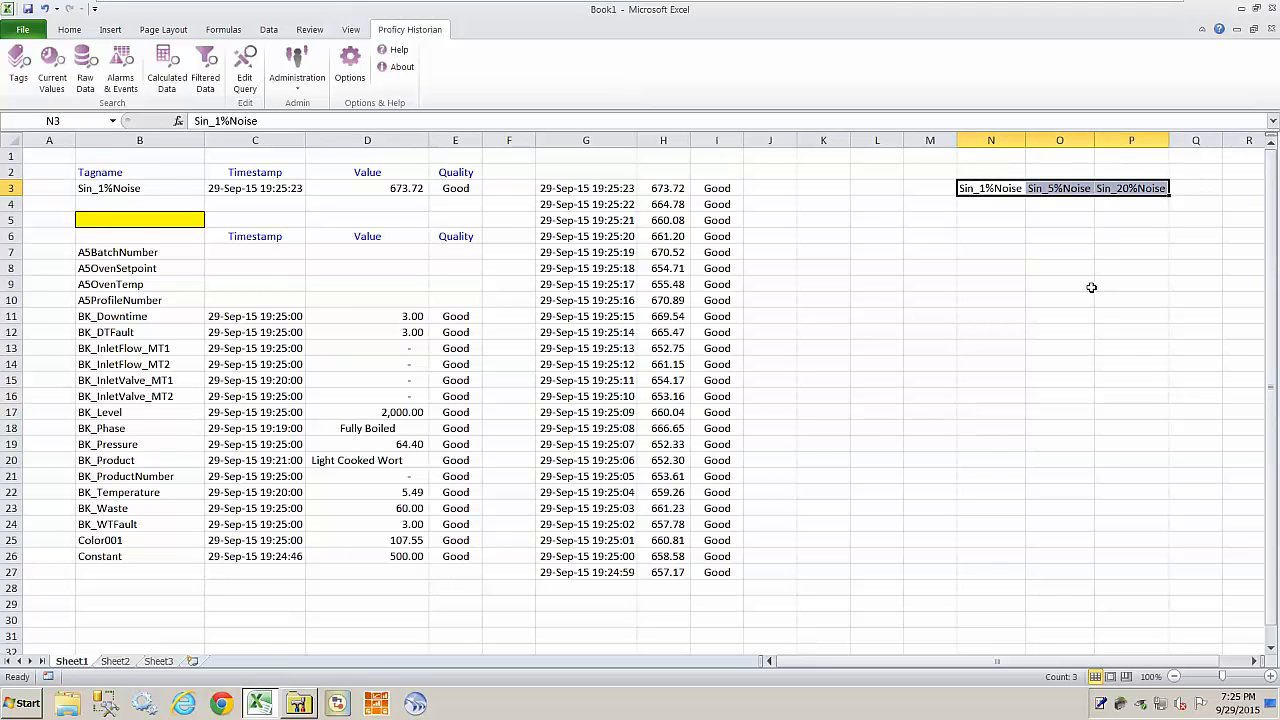
click(1091, 287)
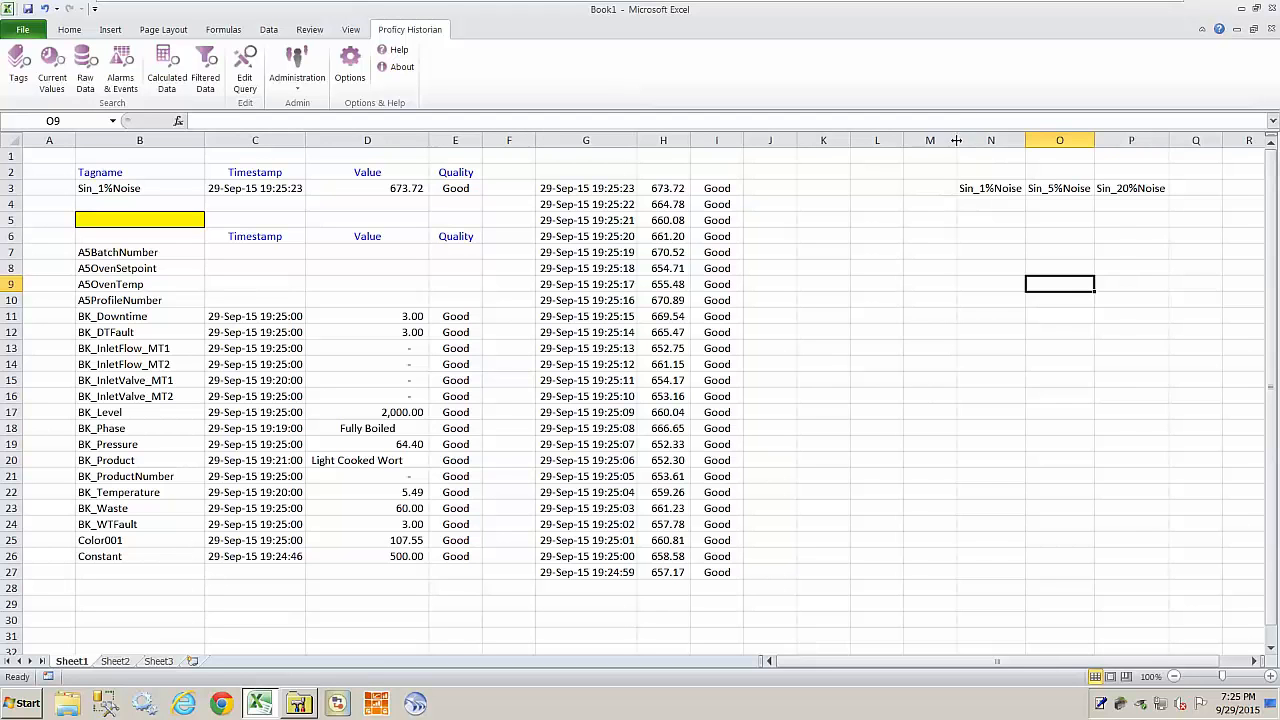
drag(957, 140, 980, 140)
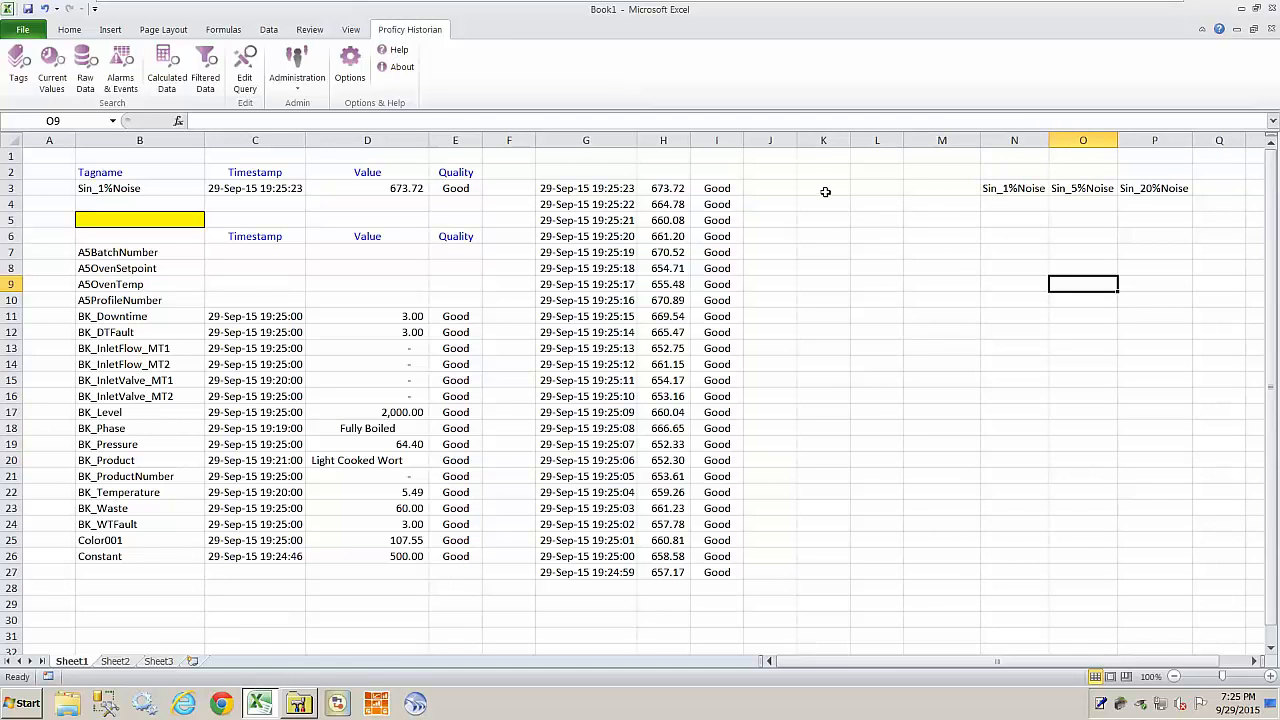
click(824, 190)
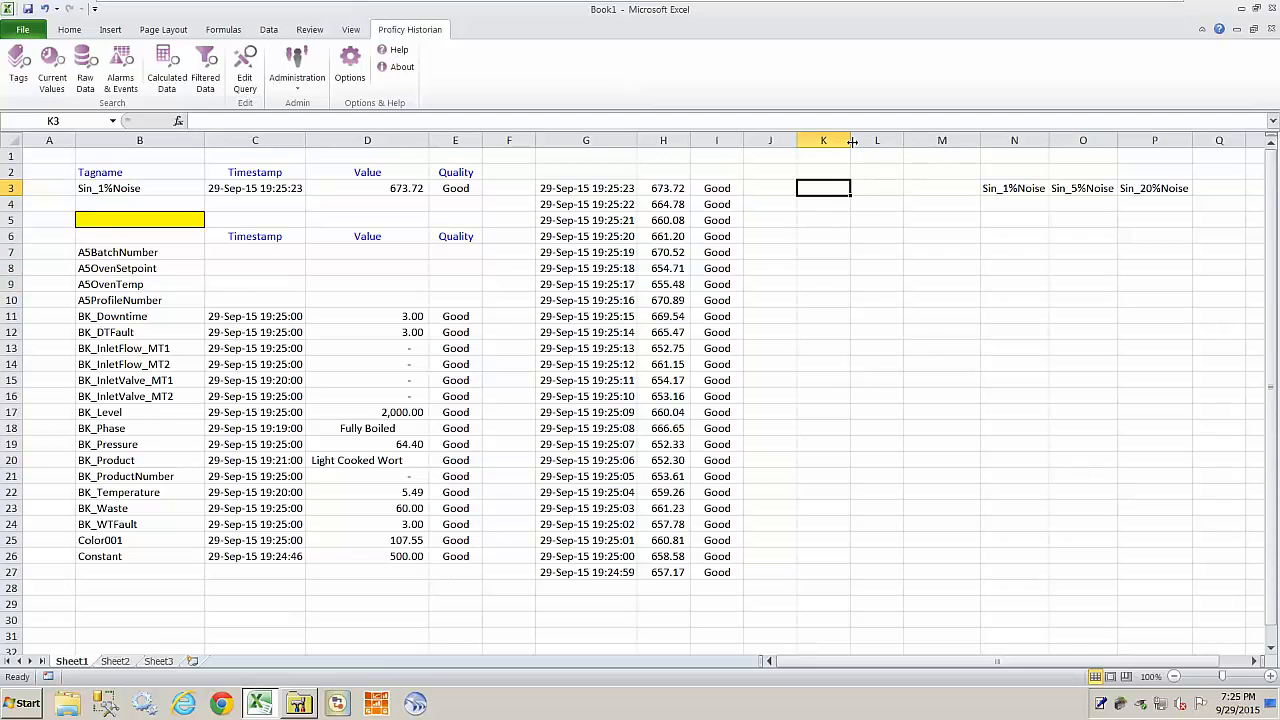
drag(850, 141, 892, 141)
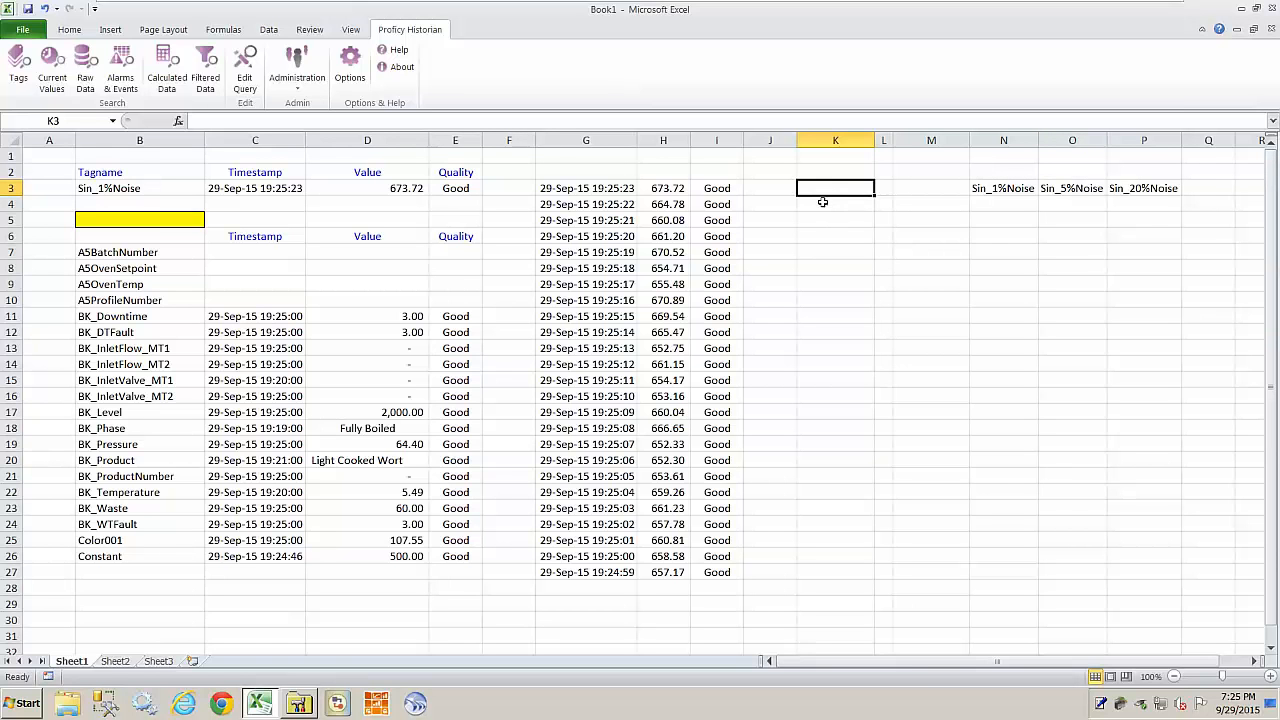
Enter the formula =now() in K4 and fit column K to the resulting date and time.
click(824, 207)
click(272, 120)
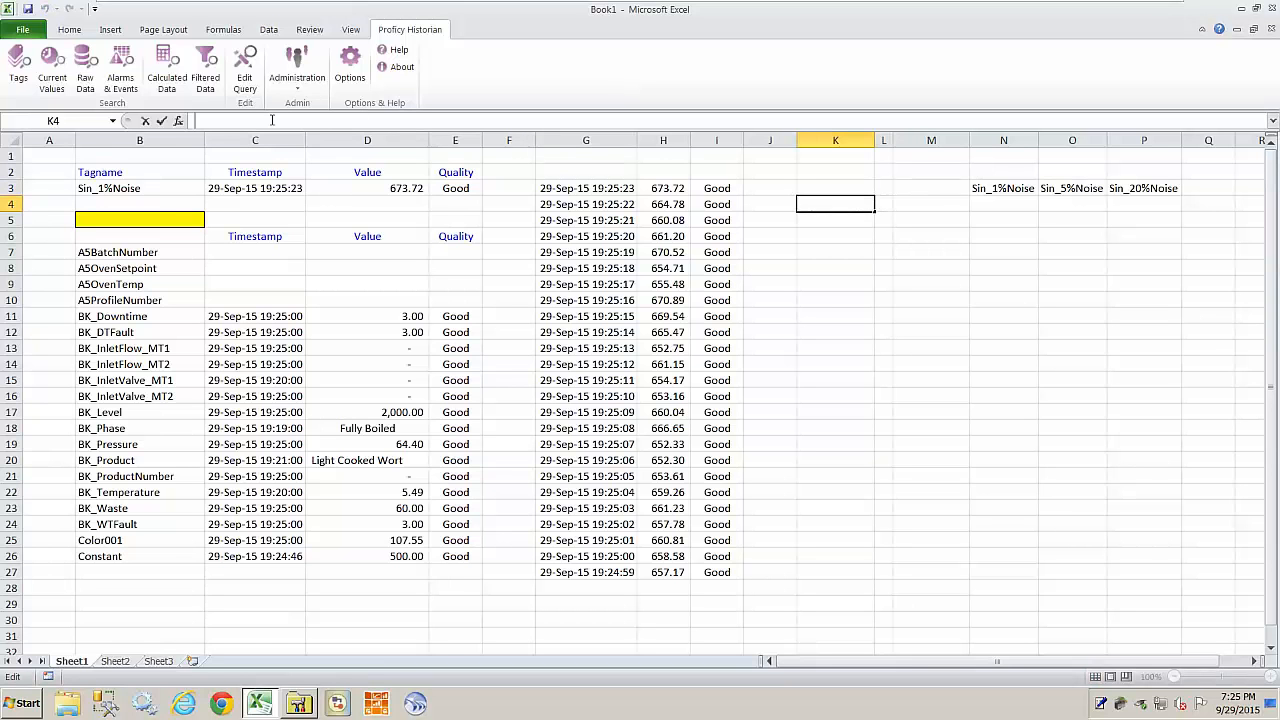
text(=now()
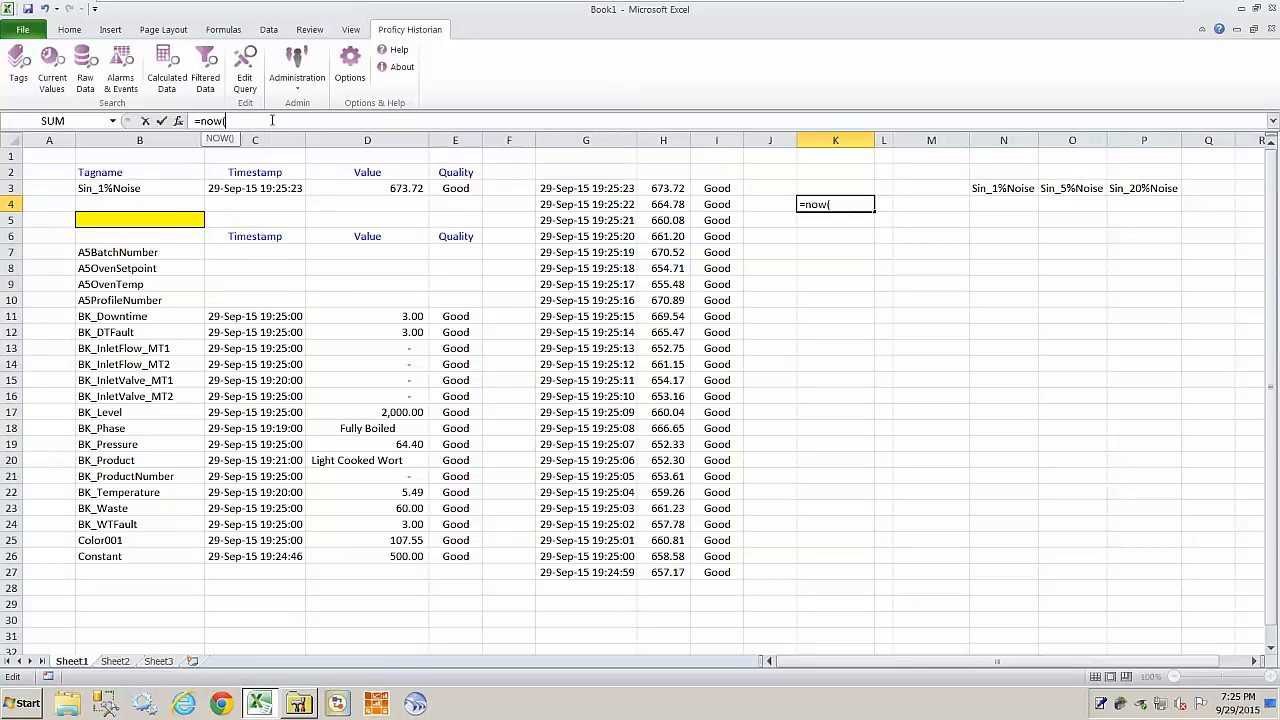
text())
key(Return)
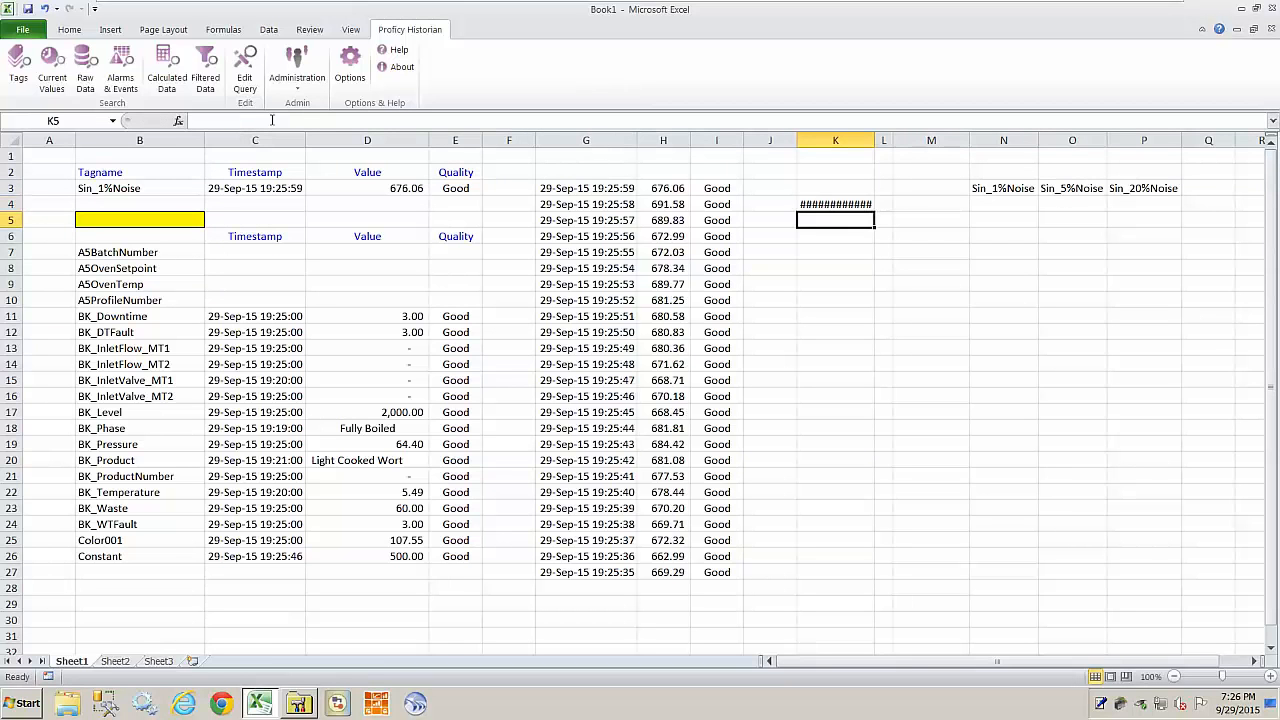
double_click(878, 140)
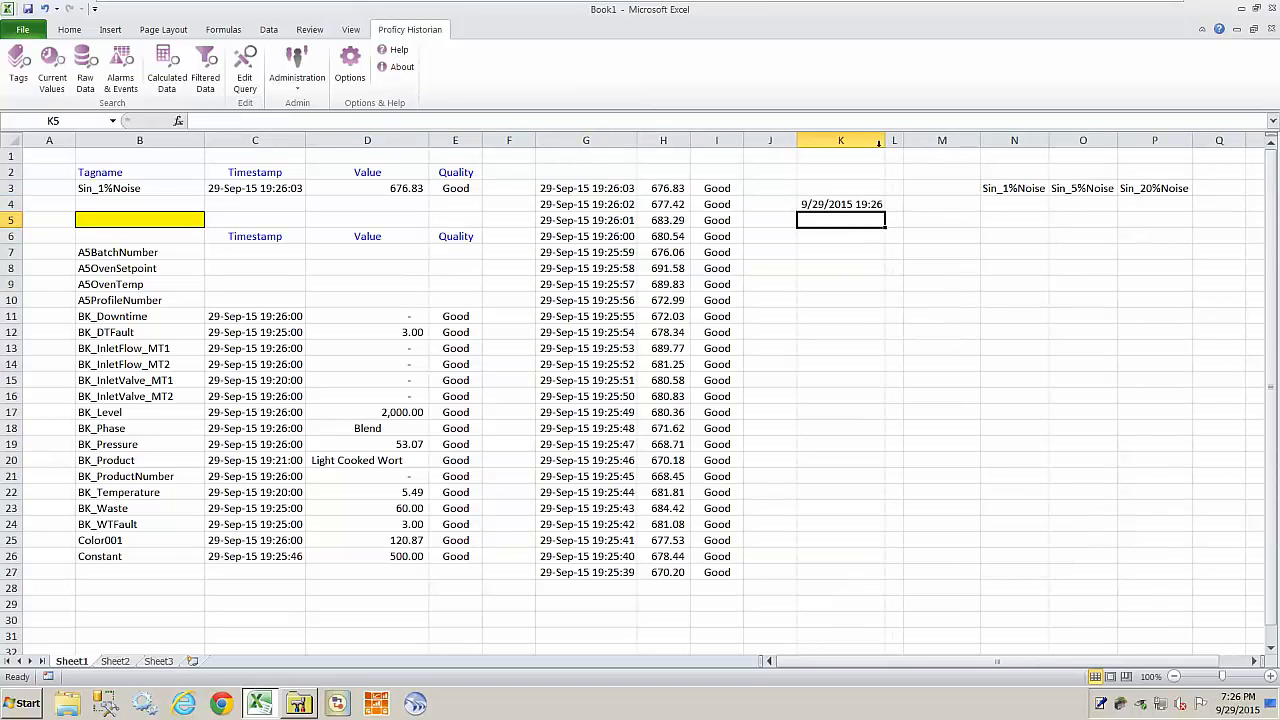
Format cells K3:K4 with the custom date and time format dd-mmm-yy hh:mm:ss.
click(843, 205)
drag(845, 191, 845, 205)
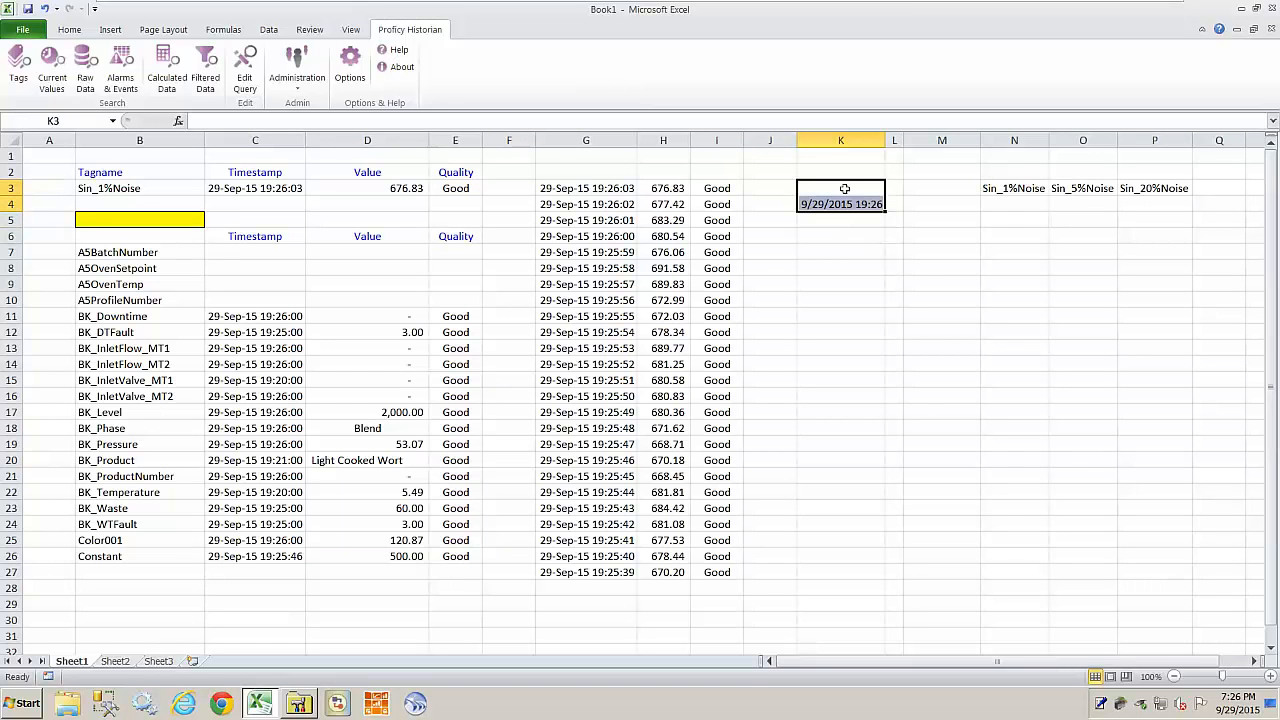
right_click(845, 193)
click(897, 413)
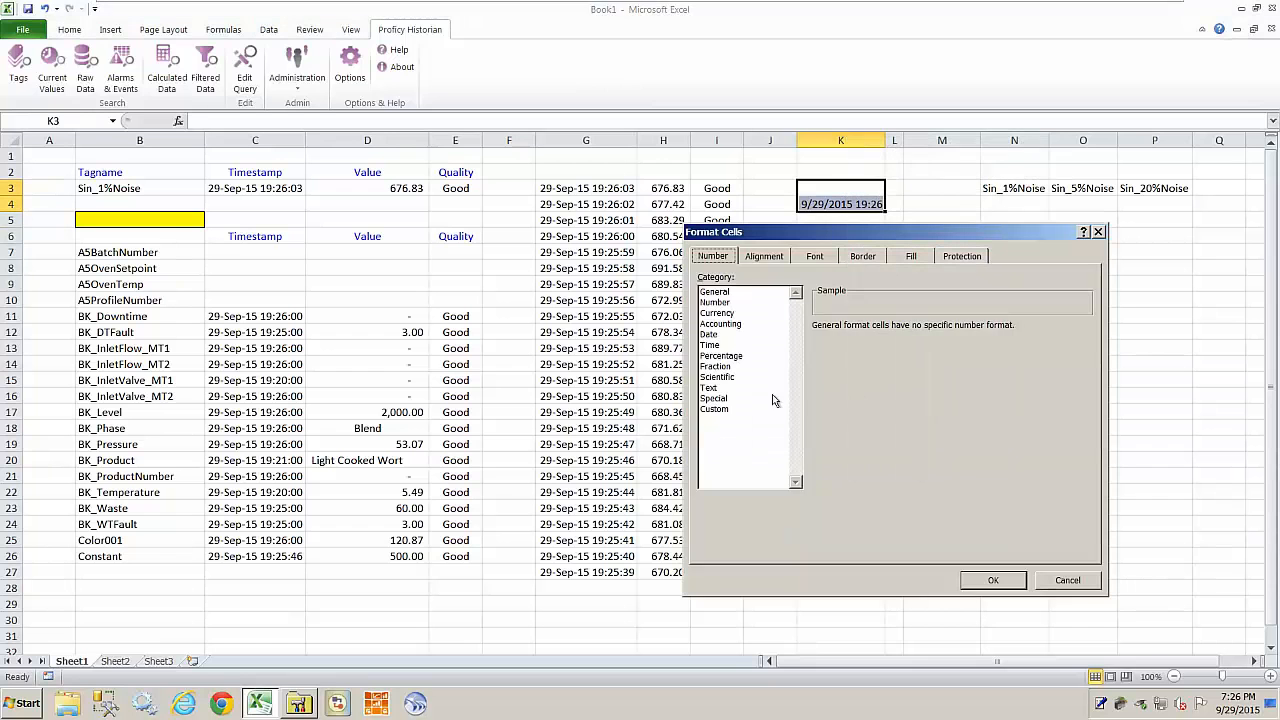
click(716, 409)
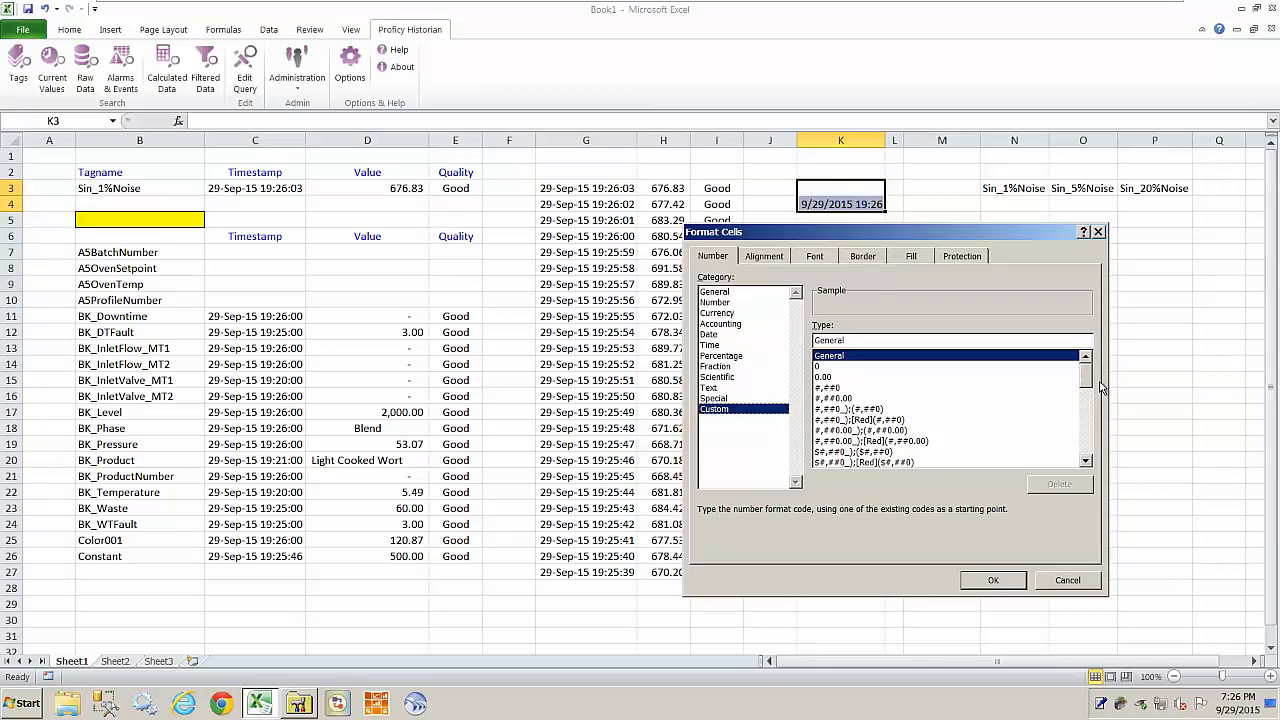
drag(1086, 381, 1086, 452)
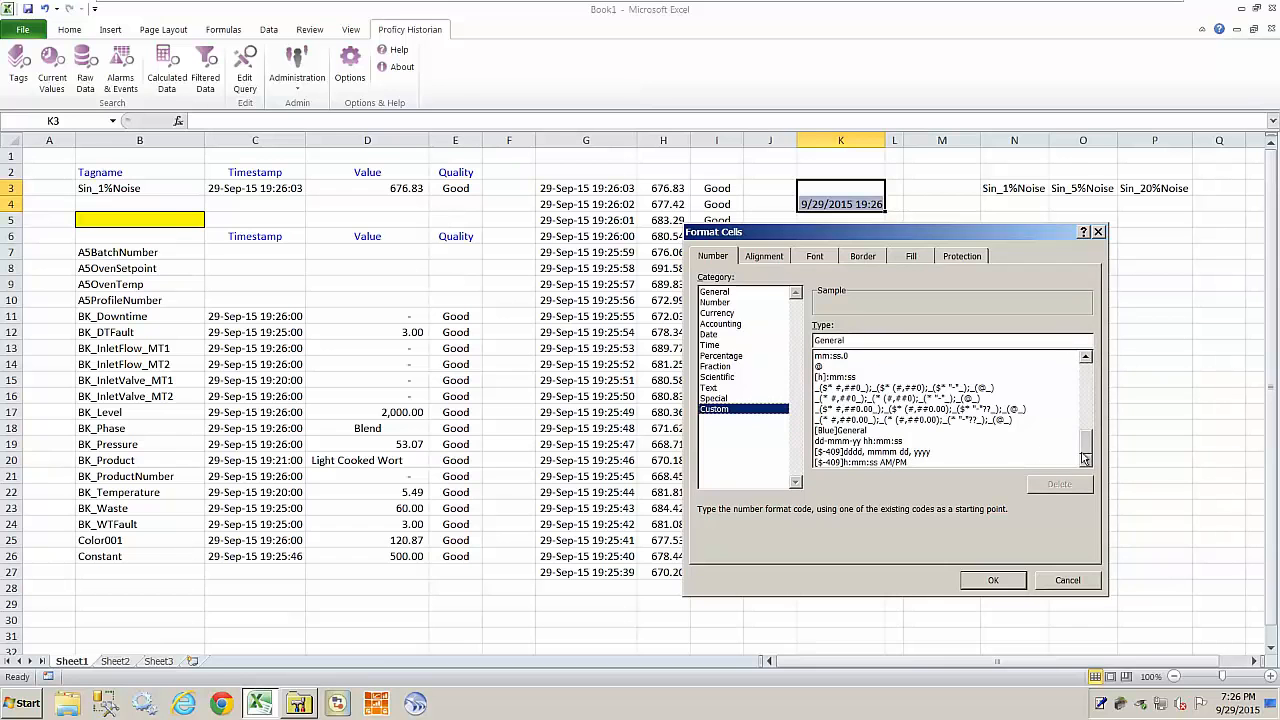
click(880, 442)
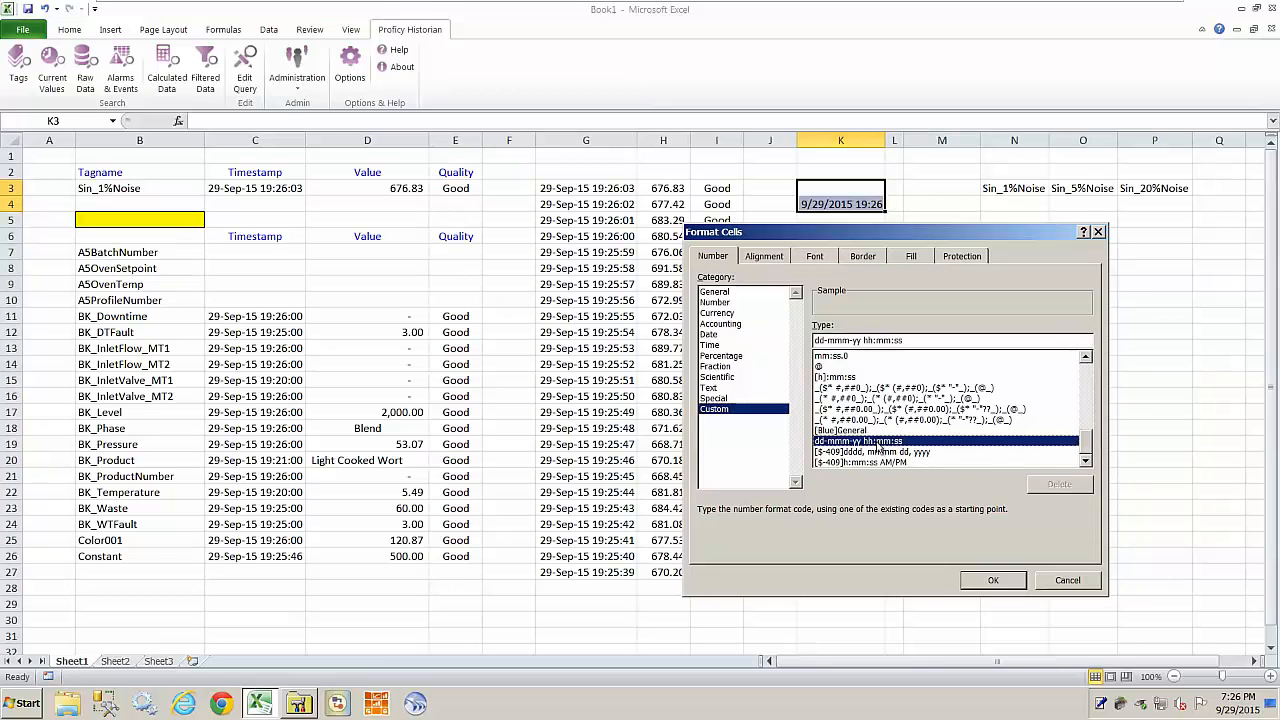
click(991, 579)
click(950, 298)
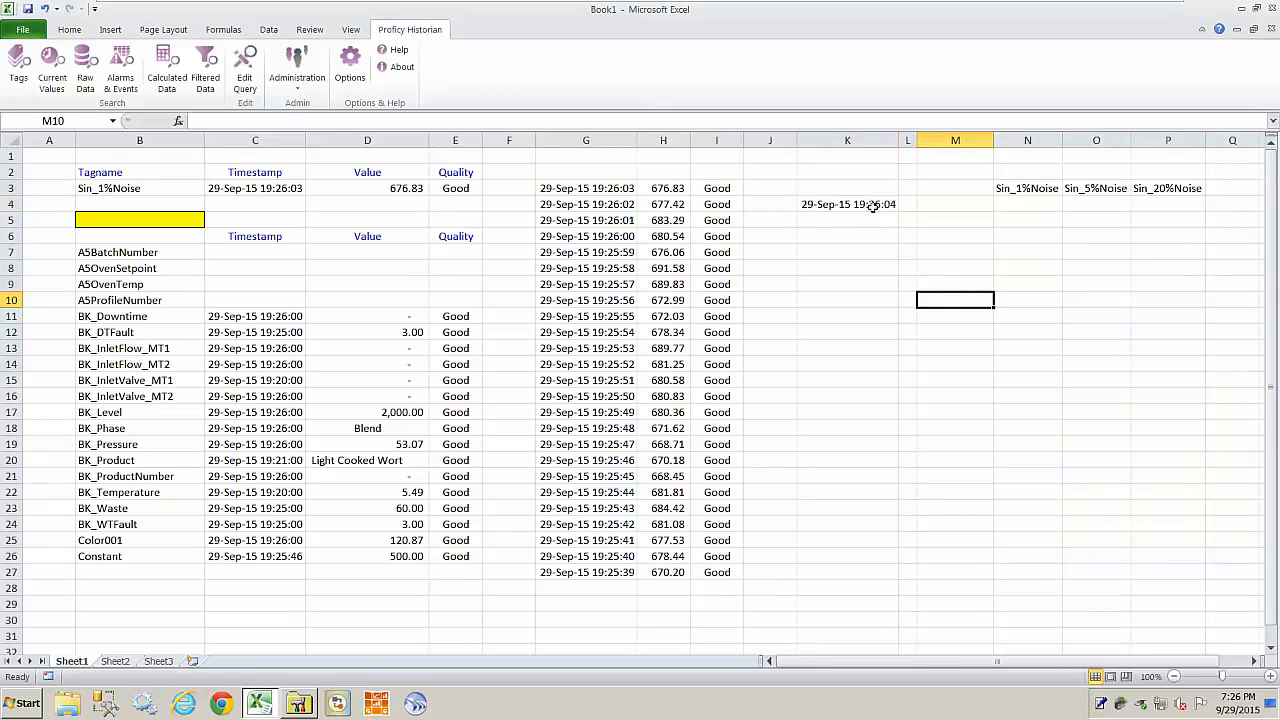
Center the contents of column K horizontally.
click(831, 136)
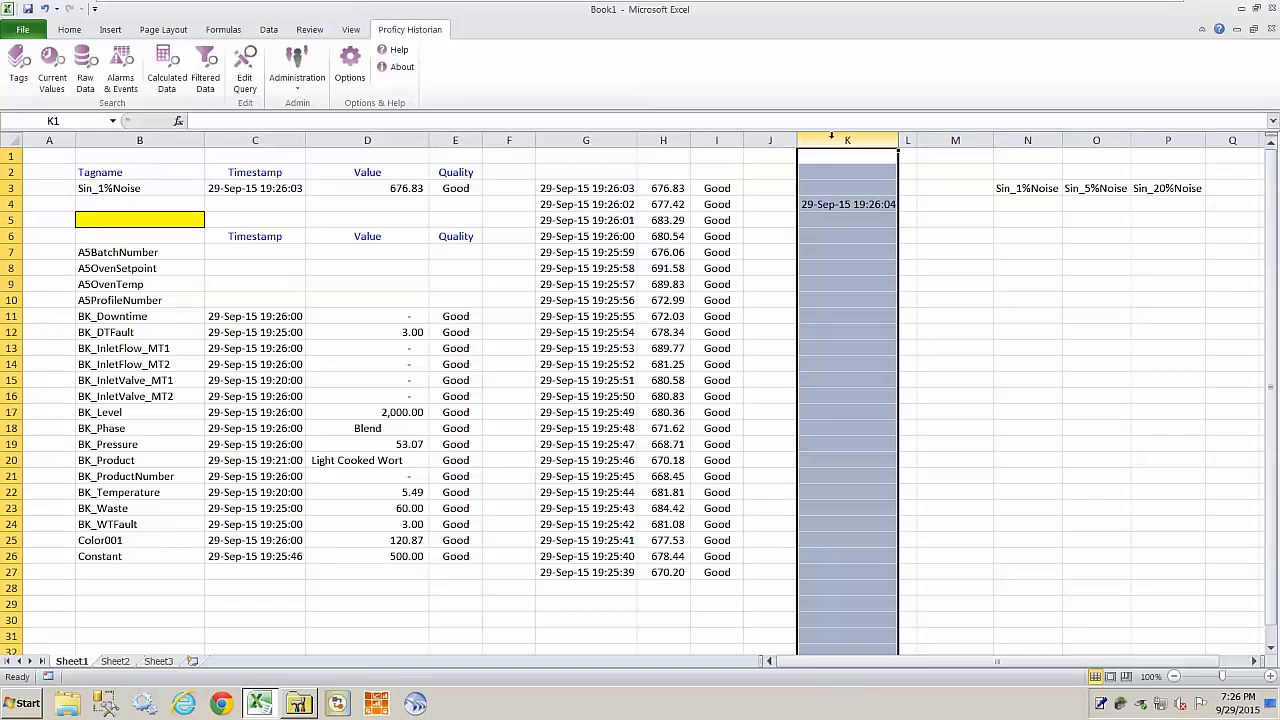
click(69, 29)
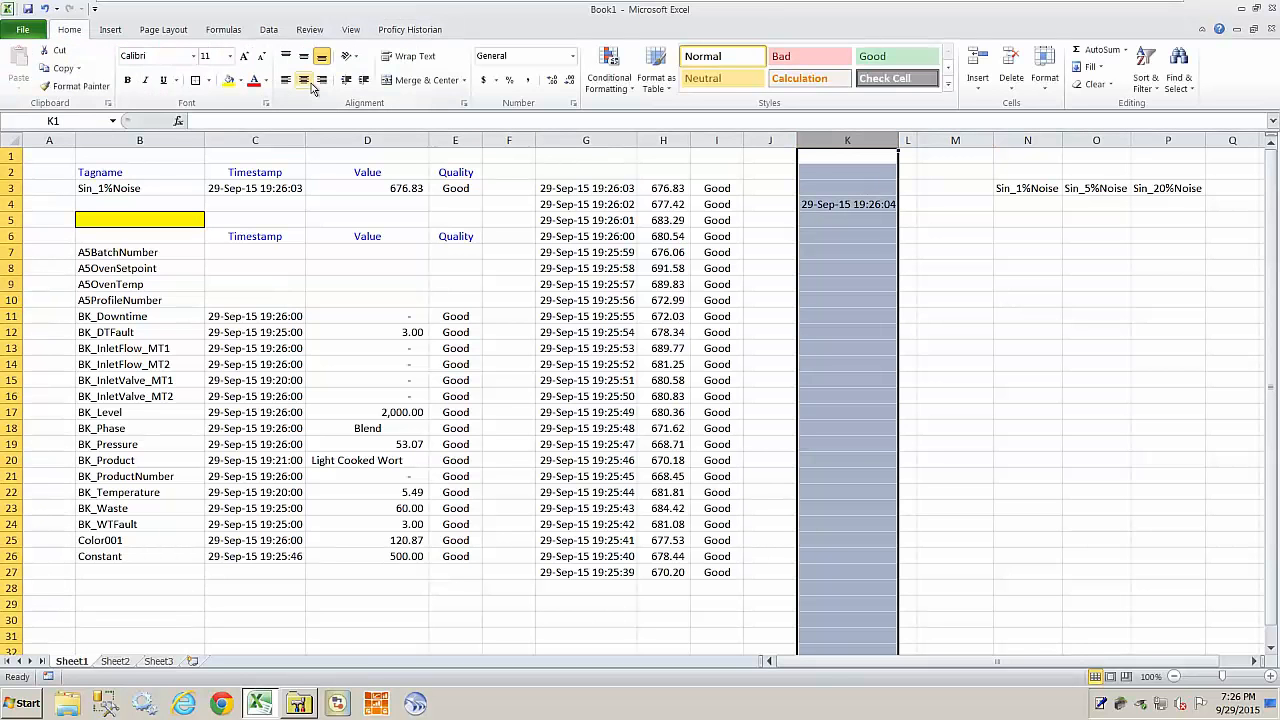
click(305, 81)
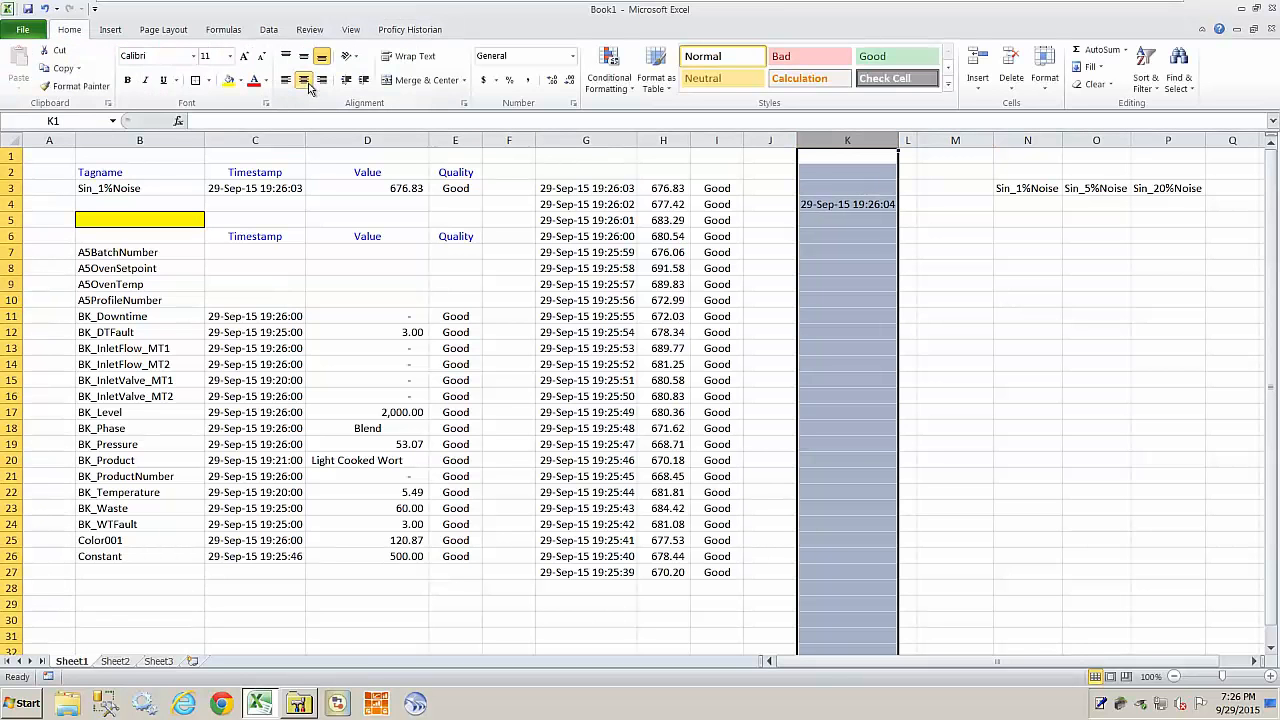
click(421, 33)
click(988, 301)
click(867, 207)
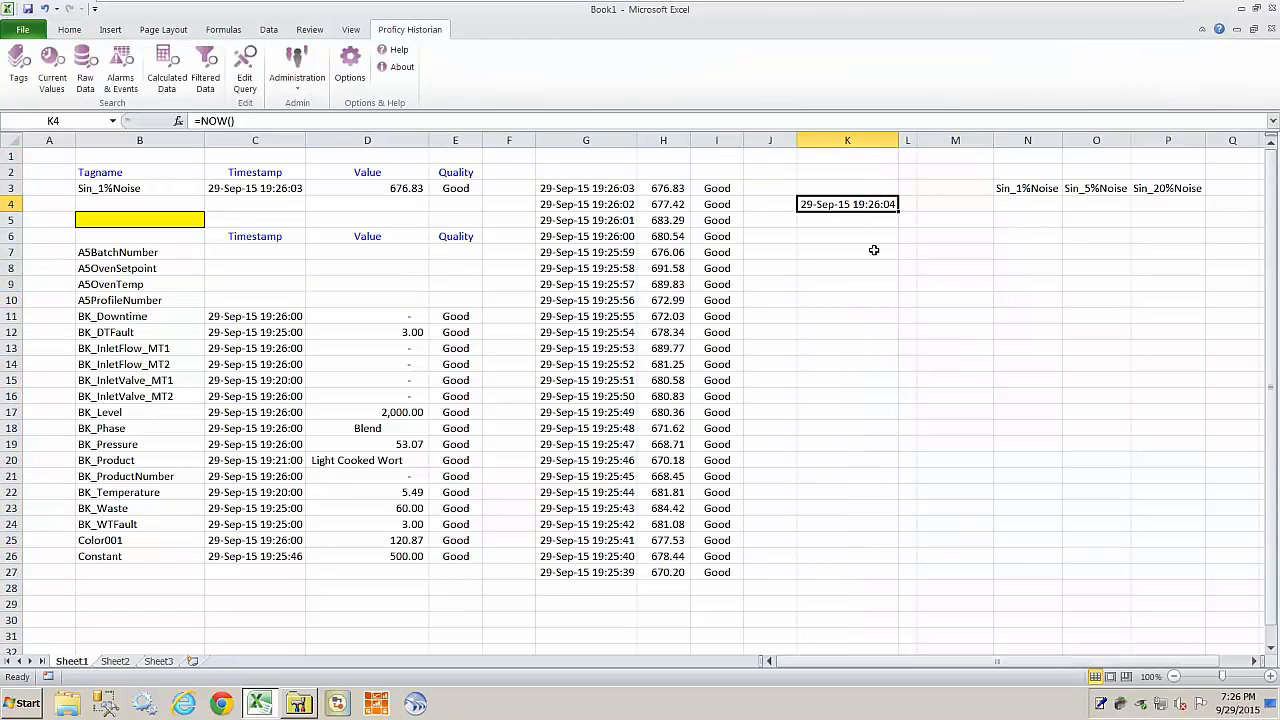
click(881, 270)
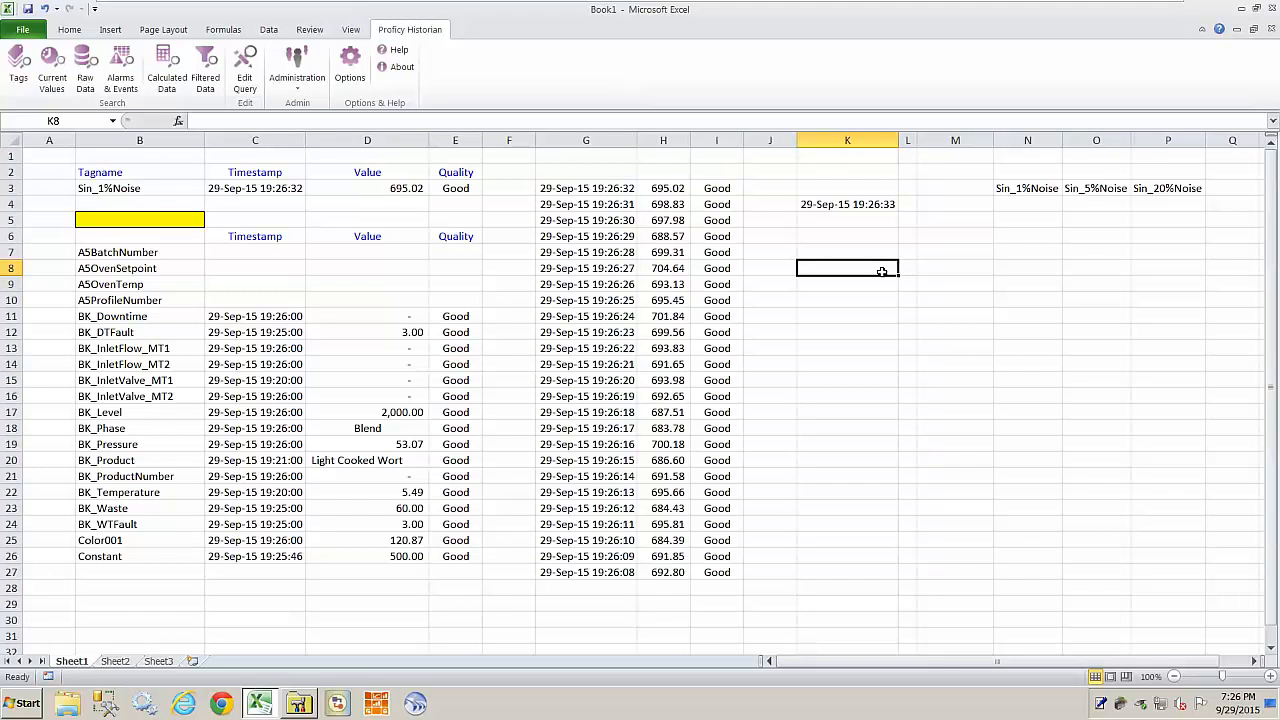
Enter the formula =K4-2/24 in K3 to calculate a start time two hours before K4.
click(864, 202)
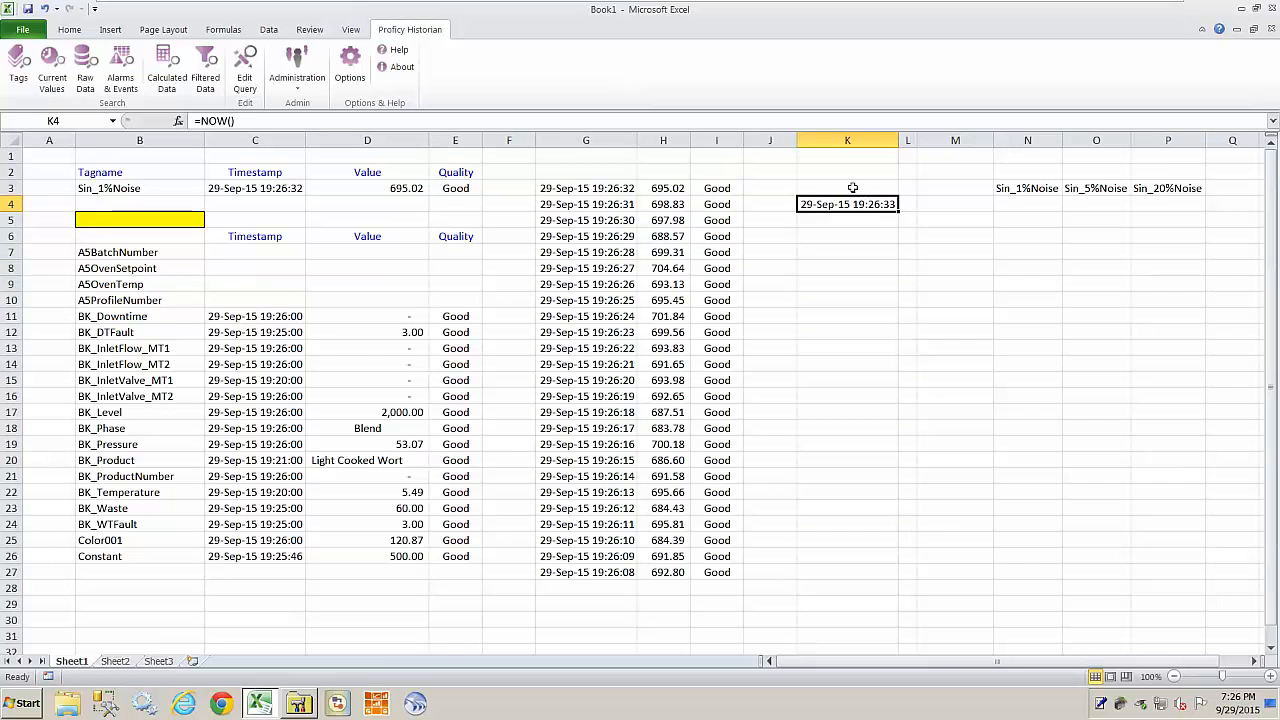
click(851, 187)
click(864, 204)
click(854, 189)
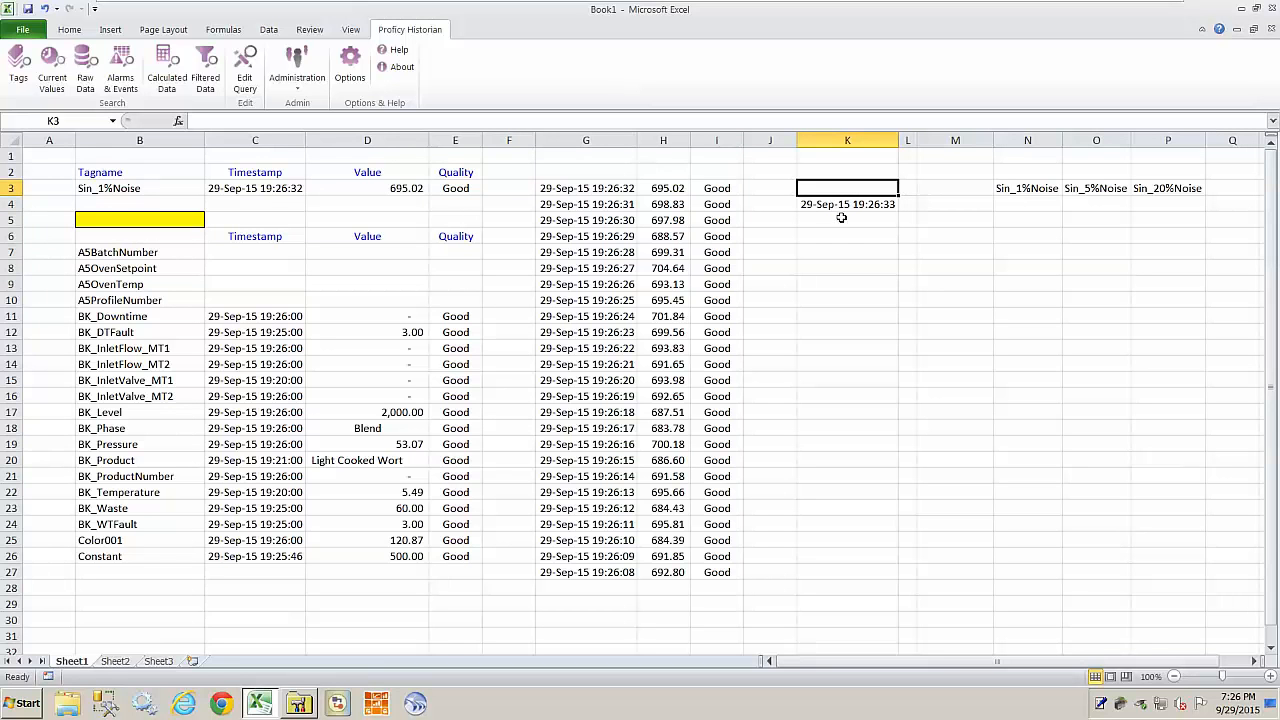
text(=)
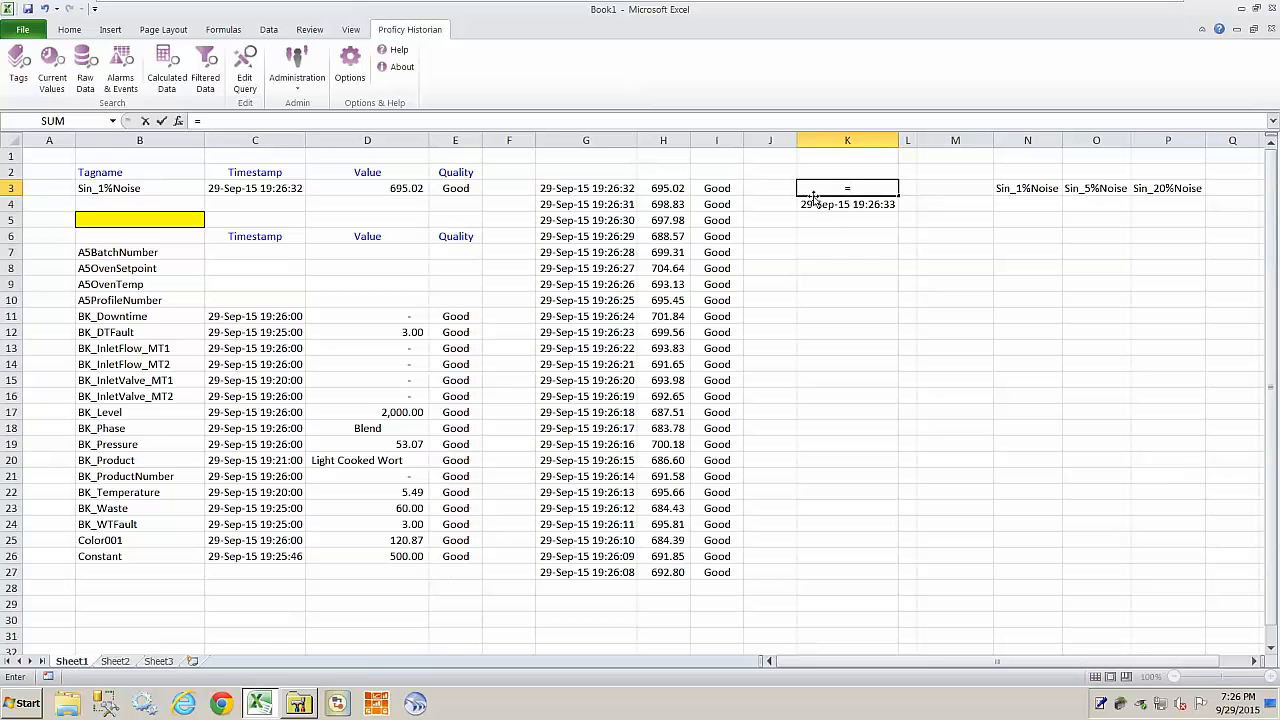
click(838, 204)
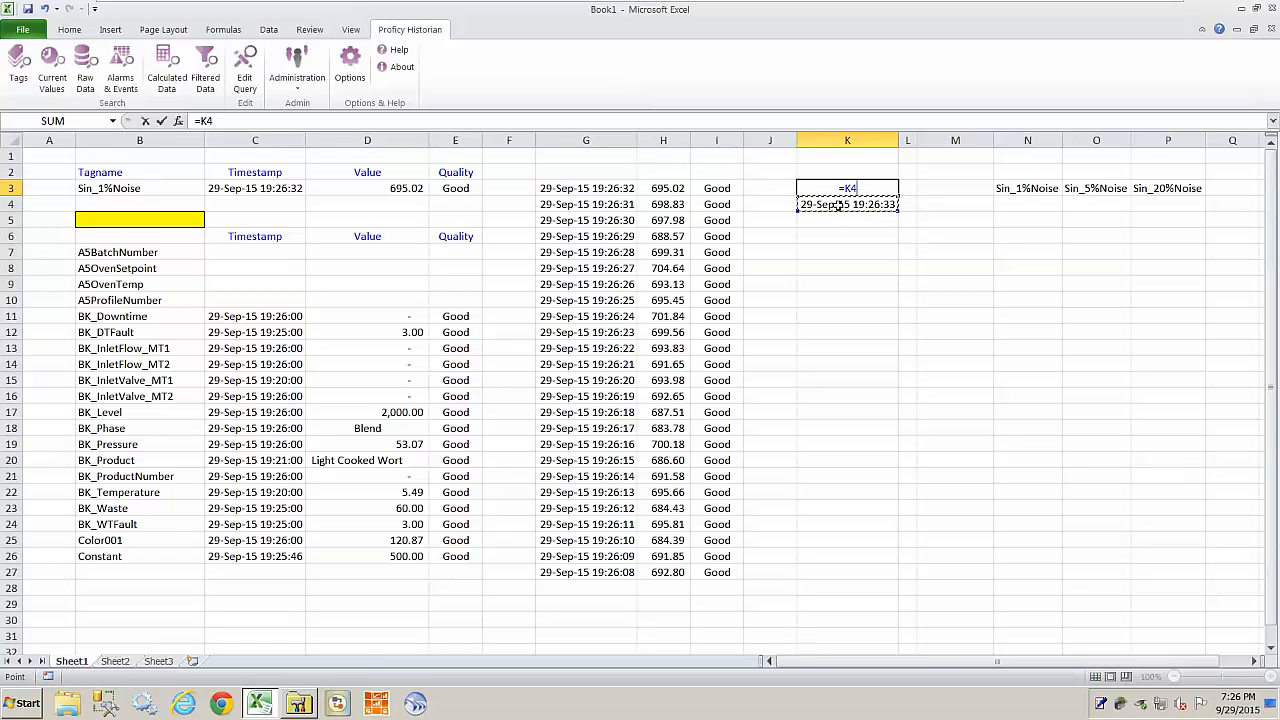
text(-)
text(2/24)
key(Return)
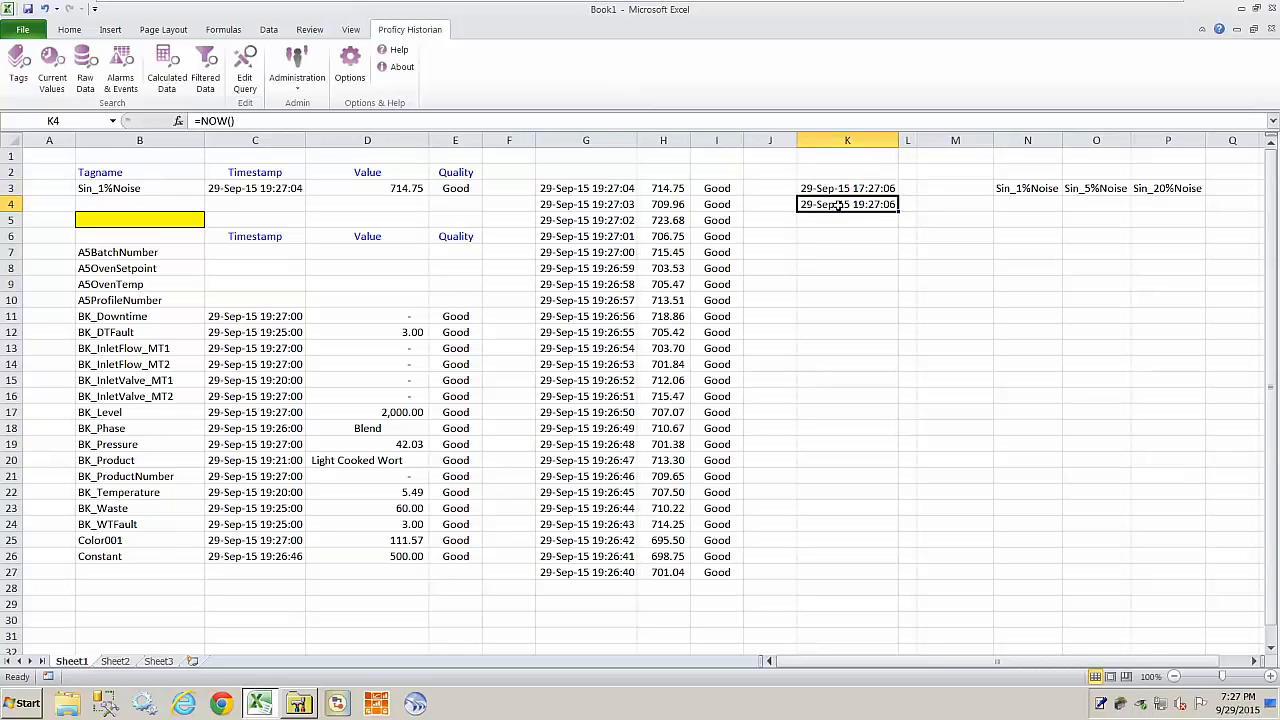
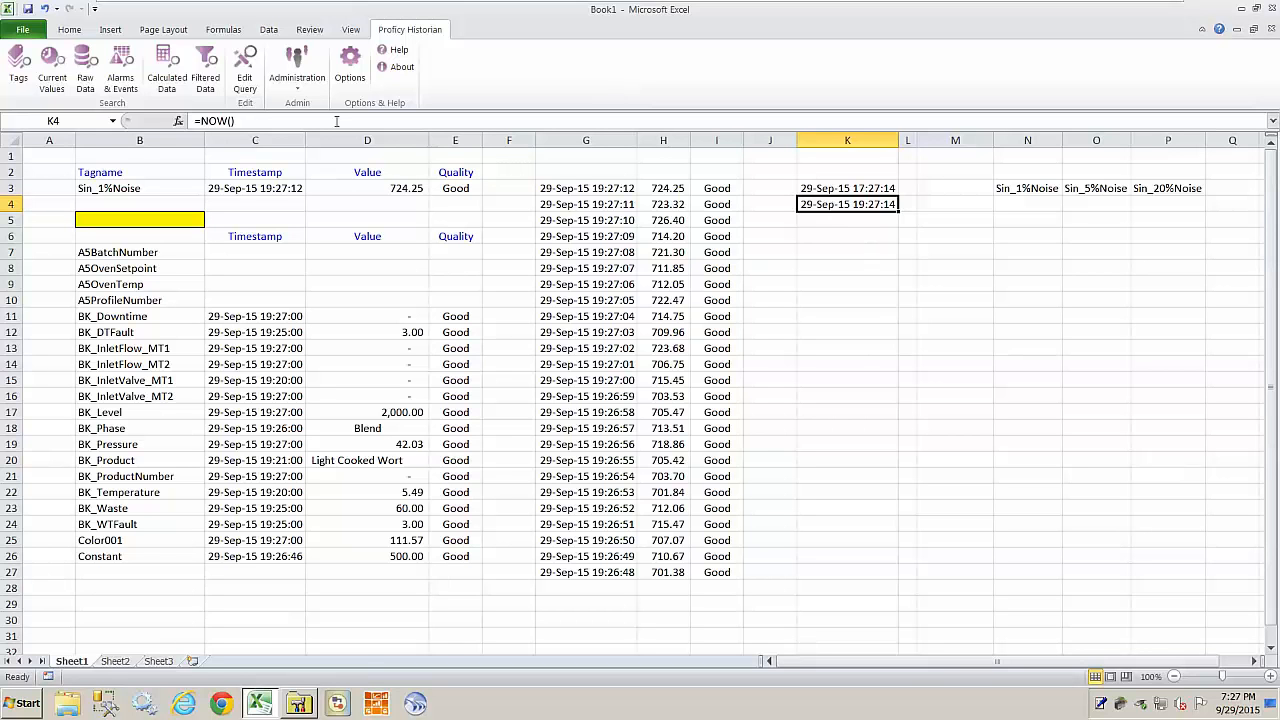
Change the formula in K4 to =today() so the end time is midnight of the current day.
drag(236, 121, 202, 121)
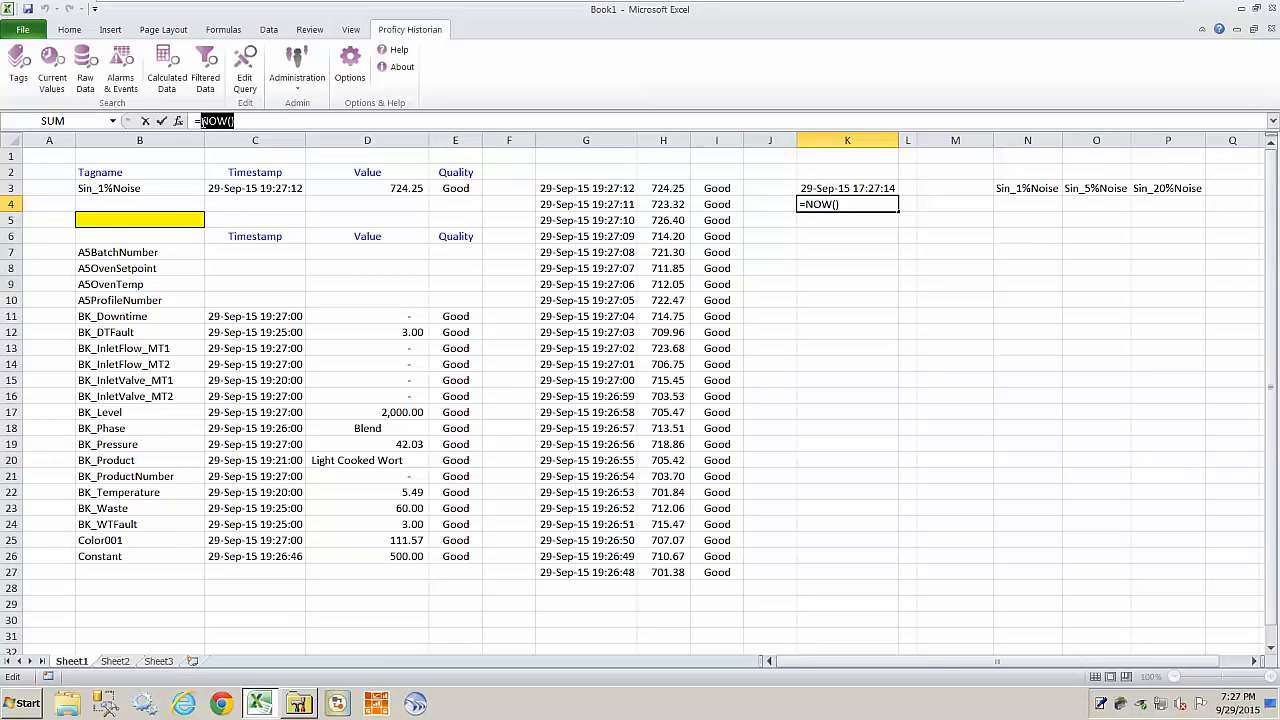
text(toda)
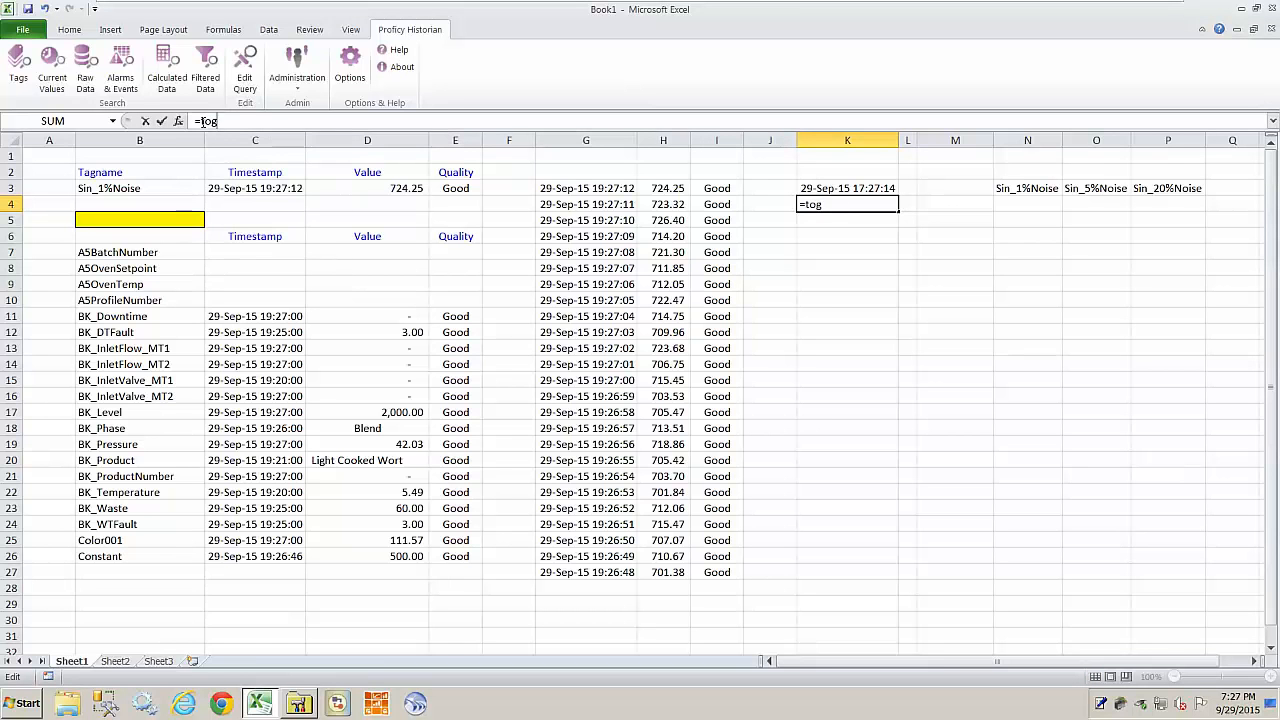
text(y()
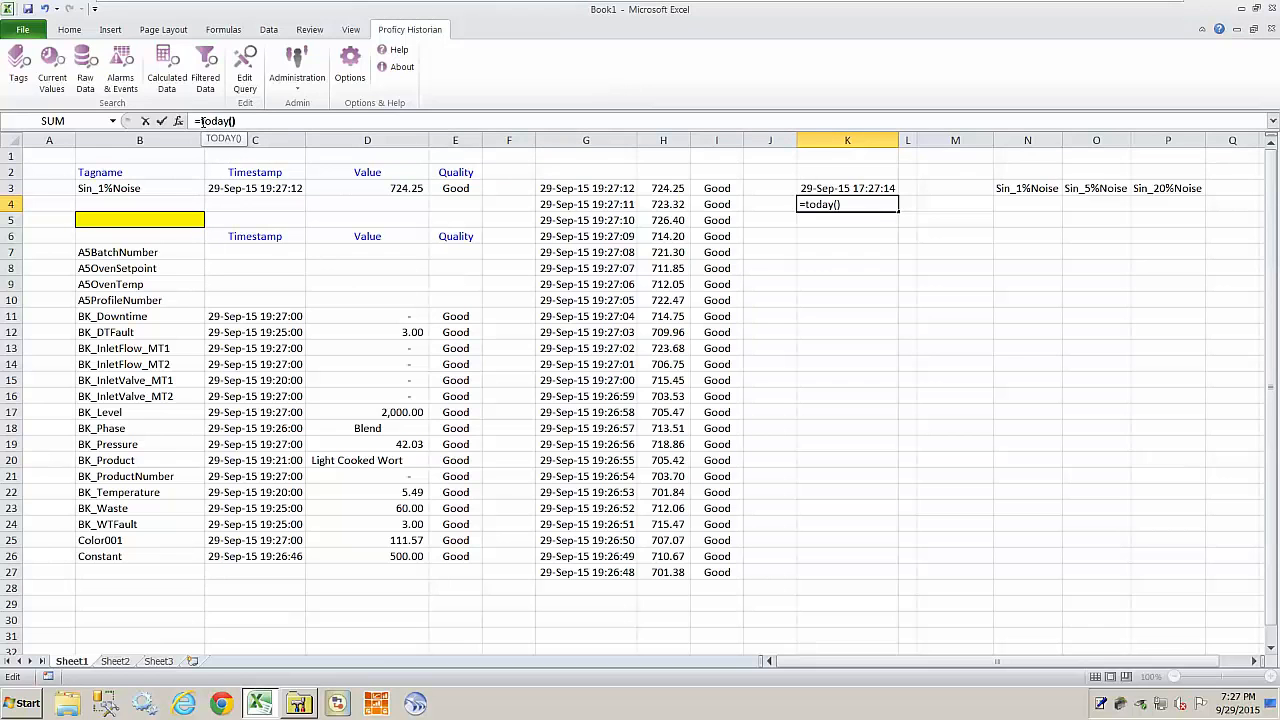
key(Return)
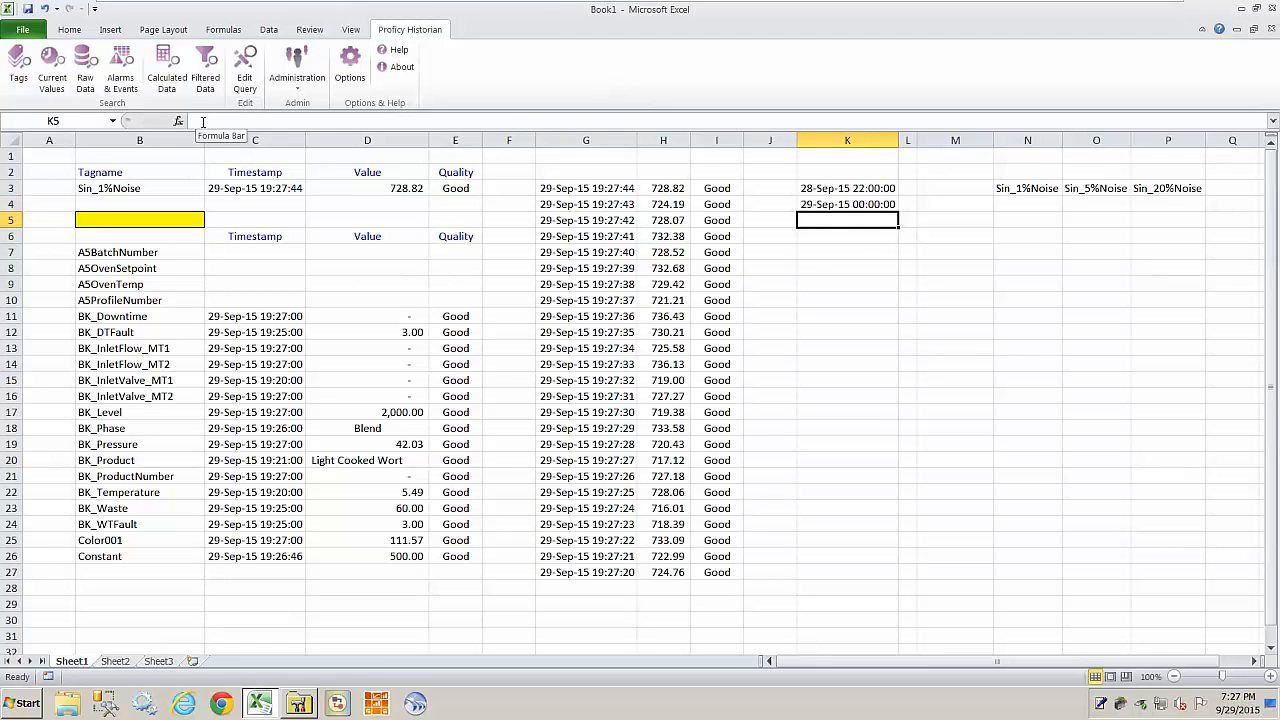
Change the formula in K3 to =K4-7 so the start time is seven days before K4.
click(846, 206)
click(842, 189)
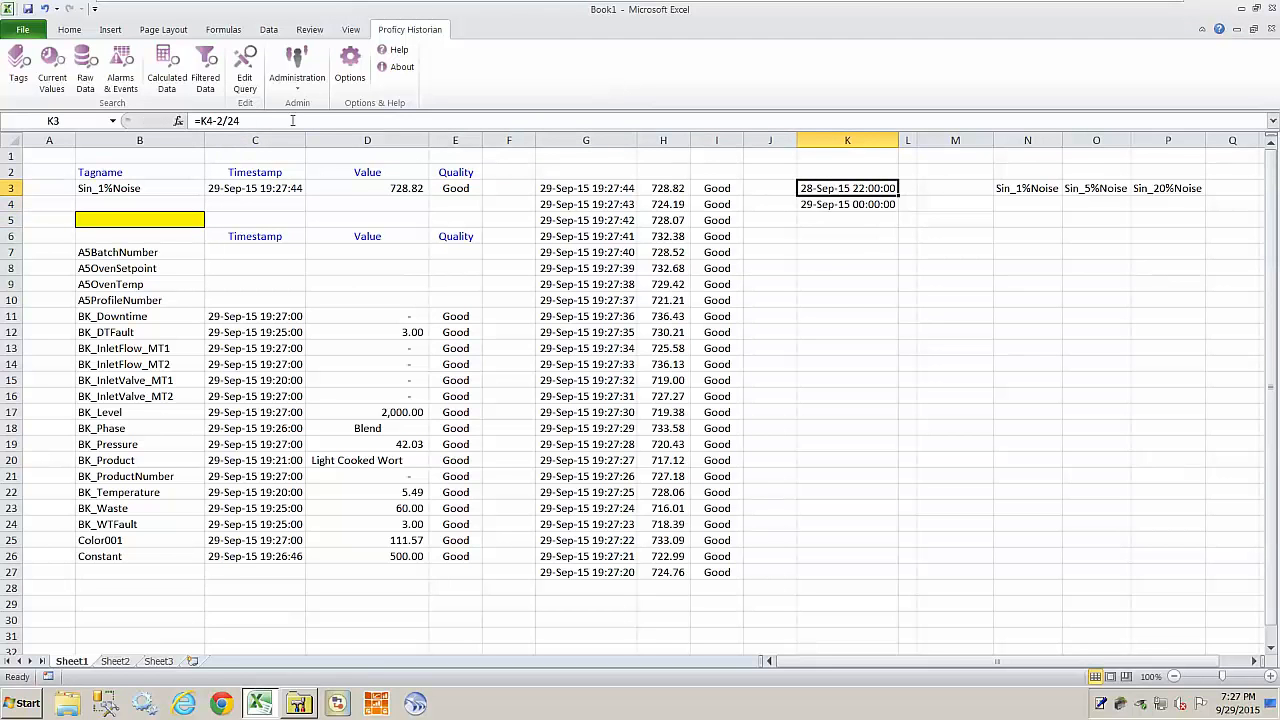
drag(226, 120, 300, 120)
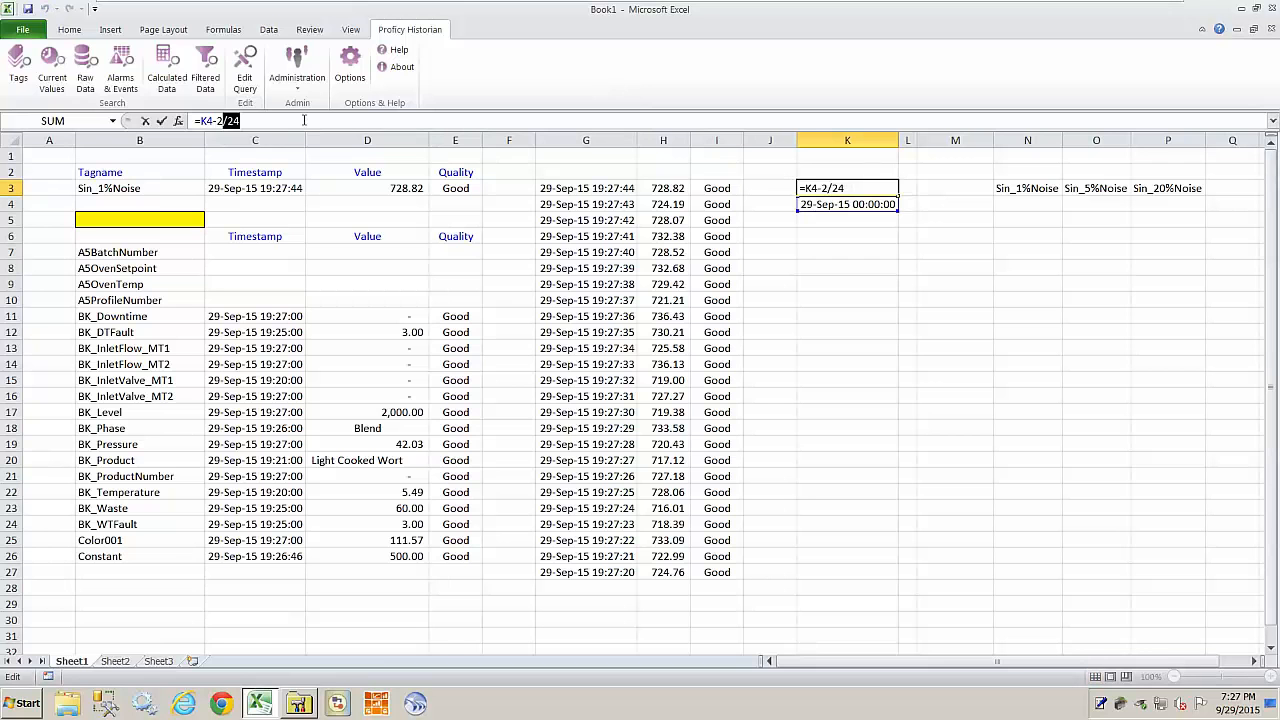
key(BackSpace)
key(BackSpace)
text(7)
key(Return)
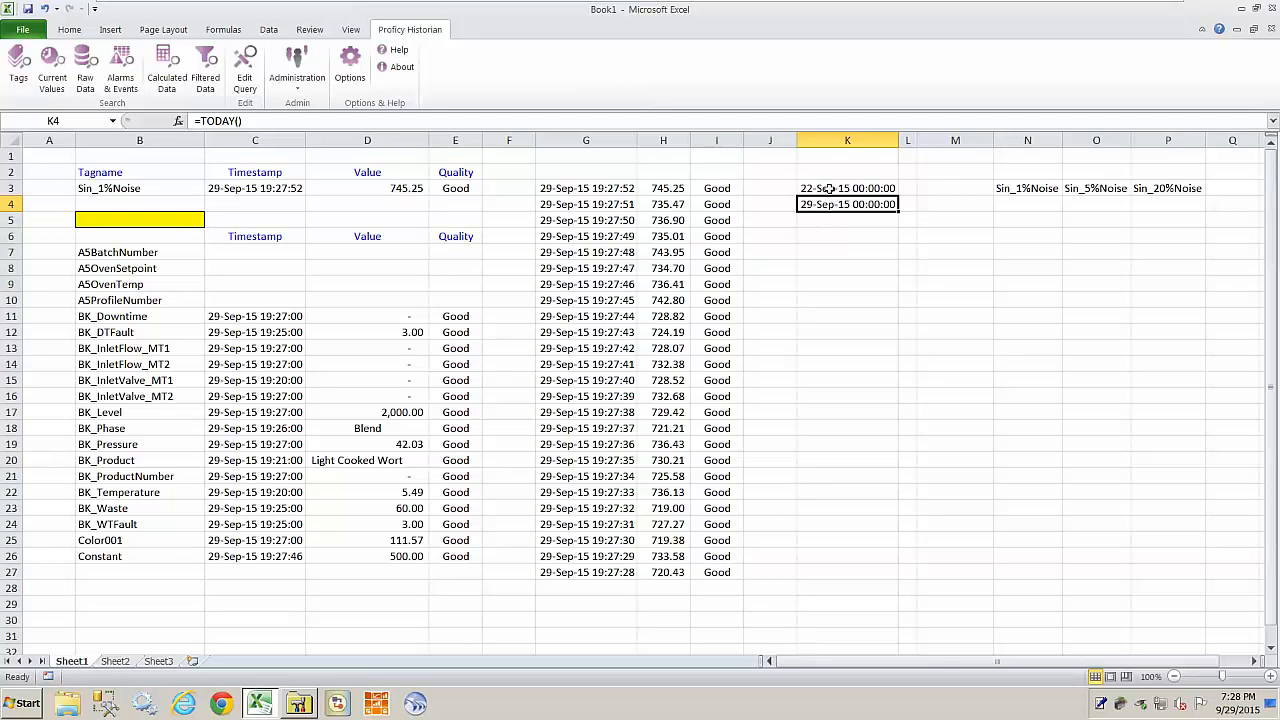
Set the start time formula in K3 back to =K4-2/24.
click(830, 188)
click(220, 120)
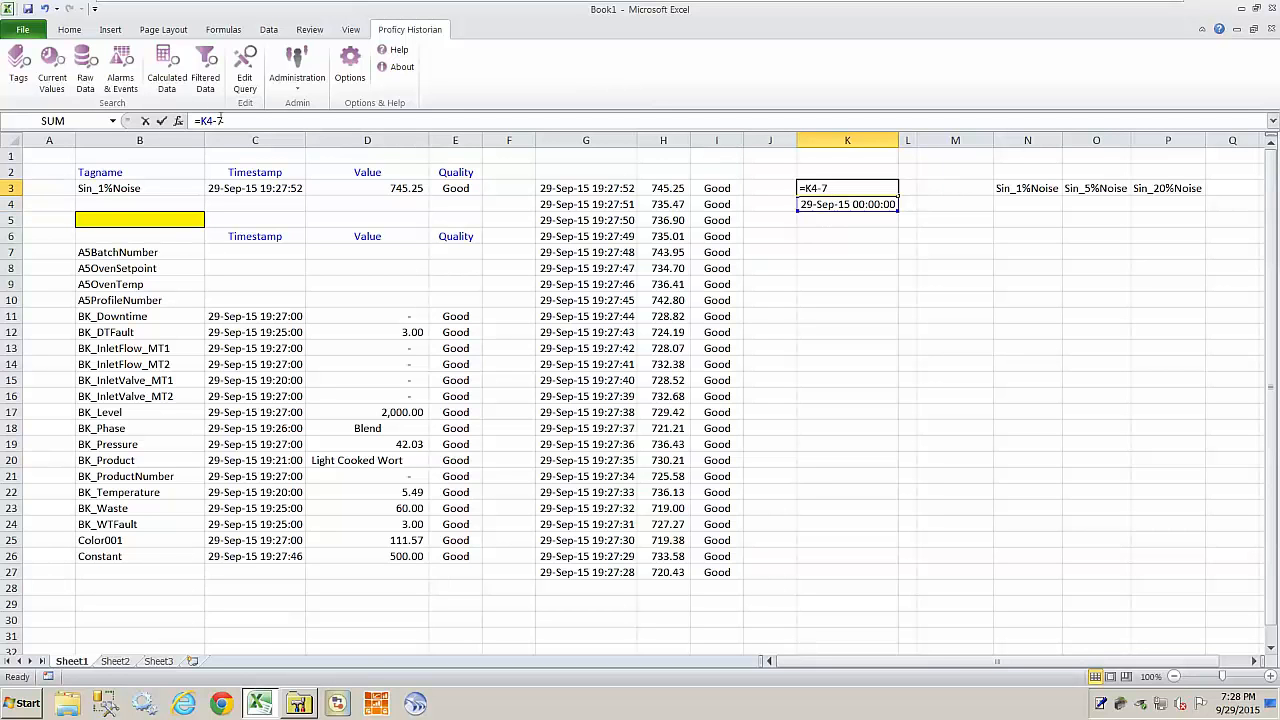
key(BackSpace)
text(2/24)
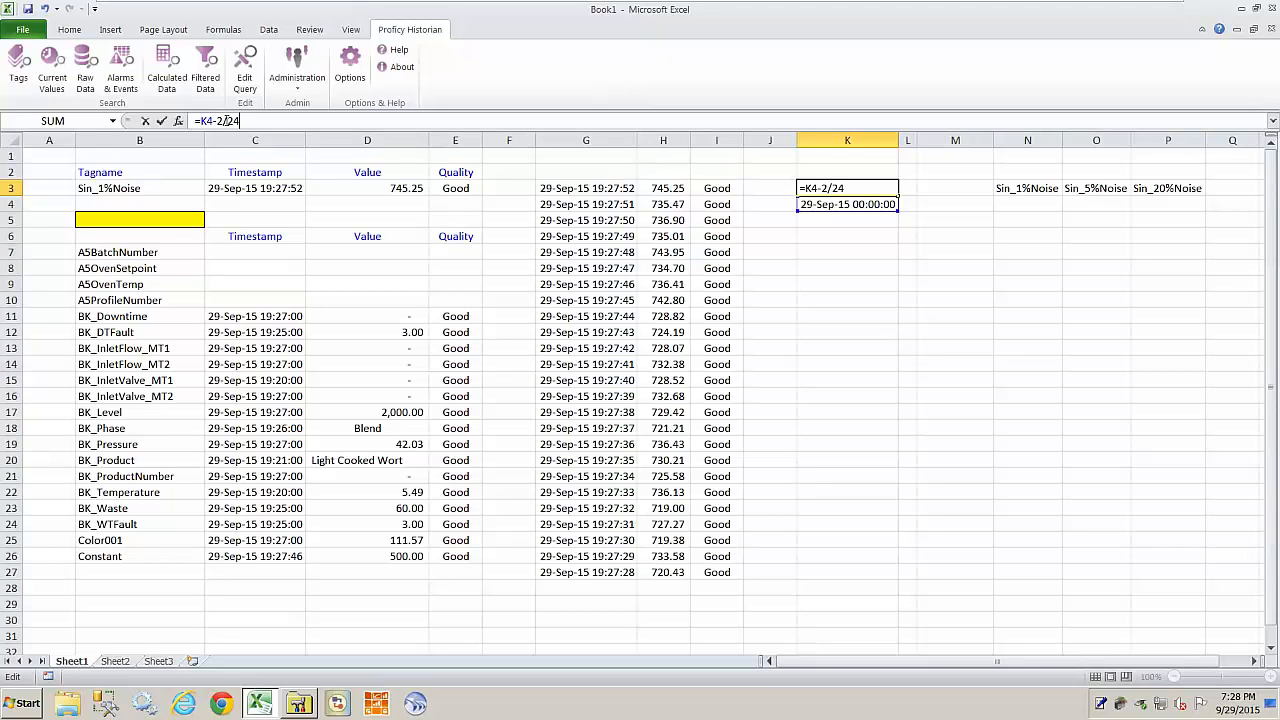
key(Return)
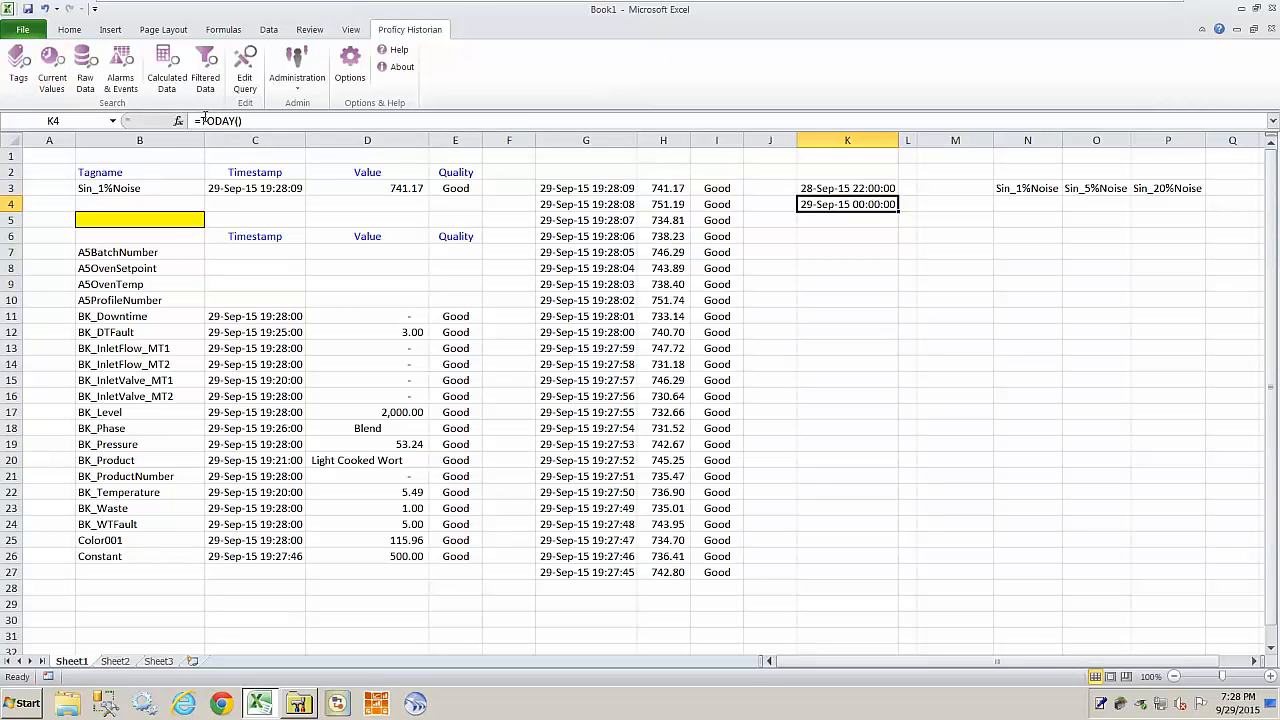
Set the end time formula in K4 back to =now().
drag(196, 121, 248, 121)
text(=now)
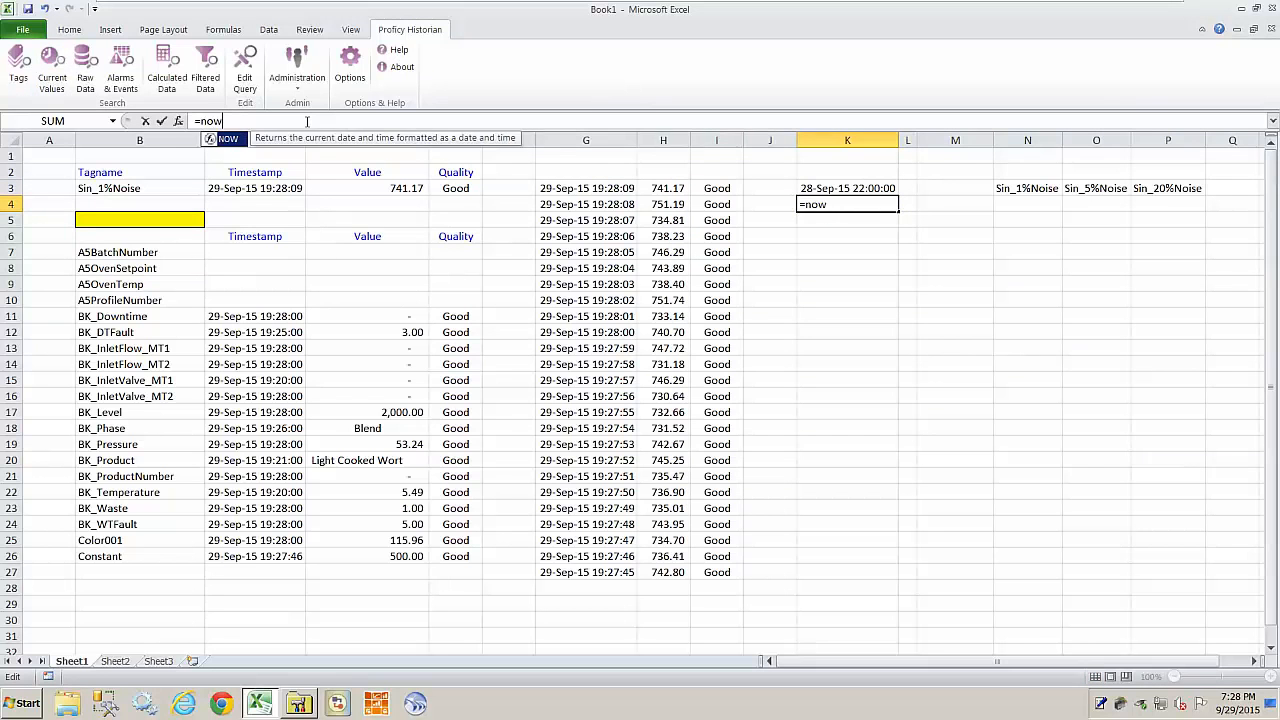
text(()
key(Return)
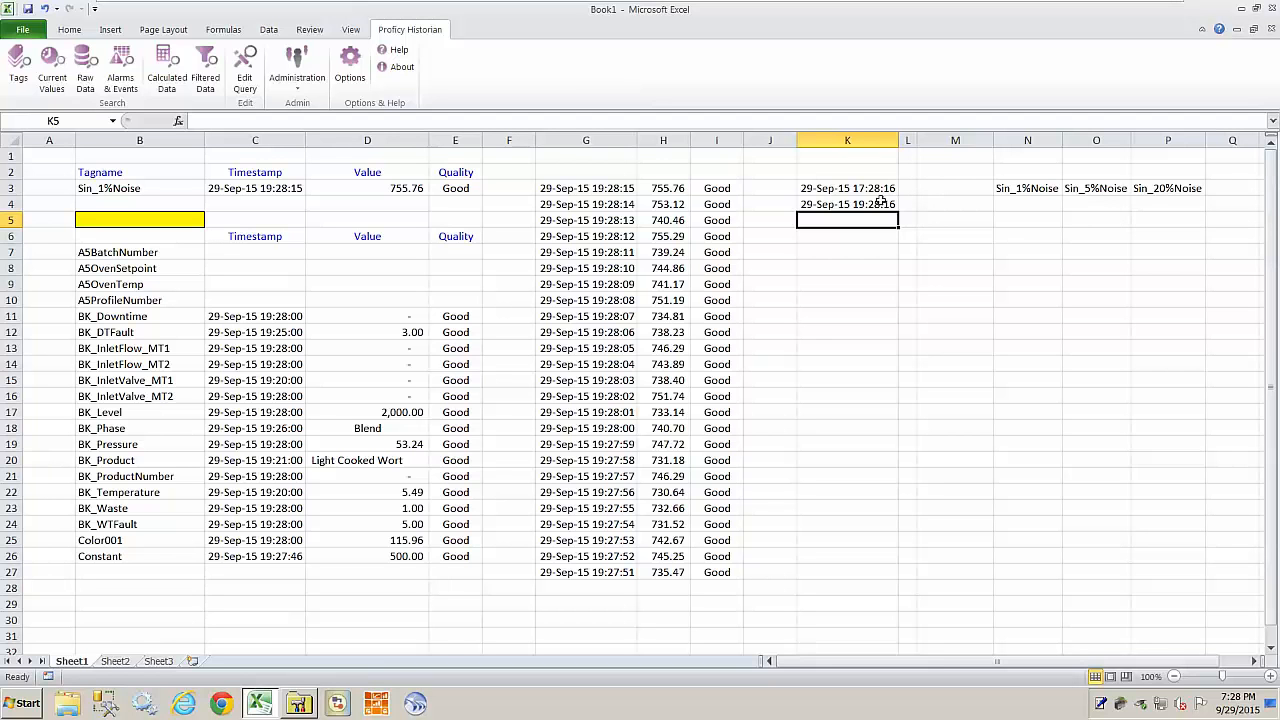
Start a calculated data query, accept overwriting existing cells, and take its tag names from N3:P3.
click(182, 72)
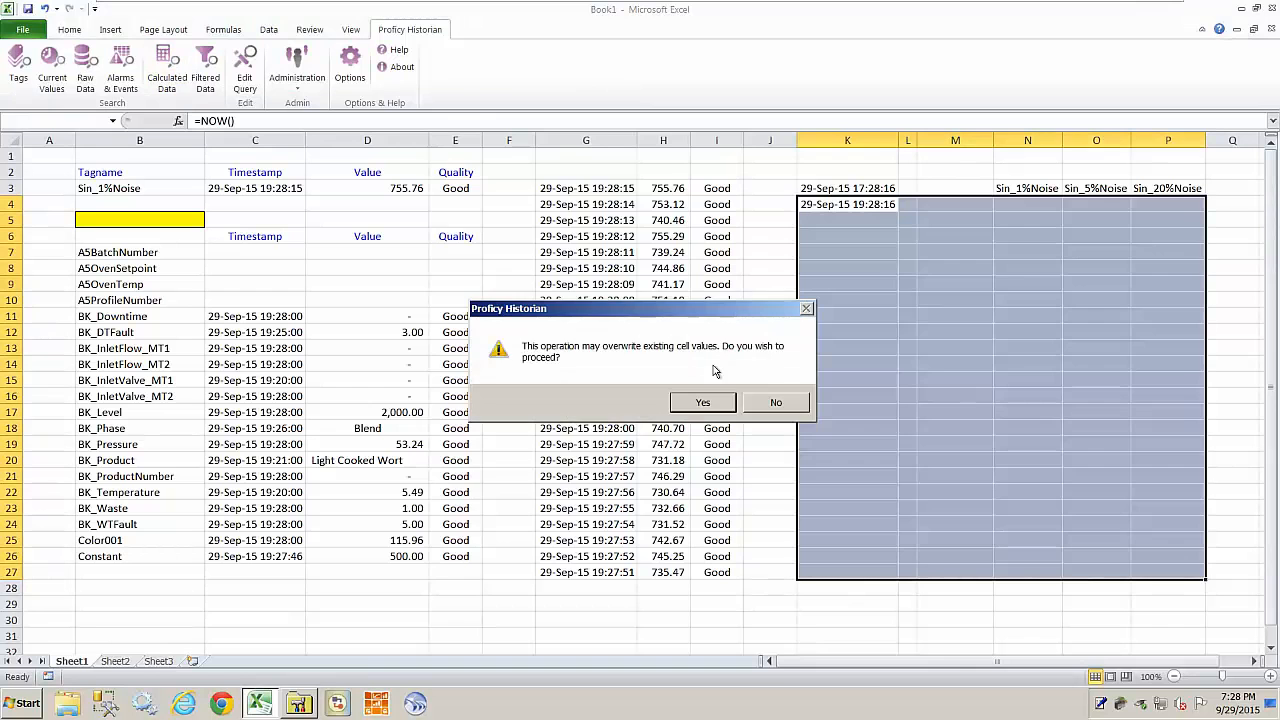
click(716, 401)
drag(728, 55, 631, 36)
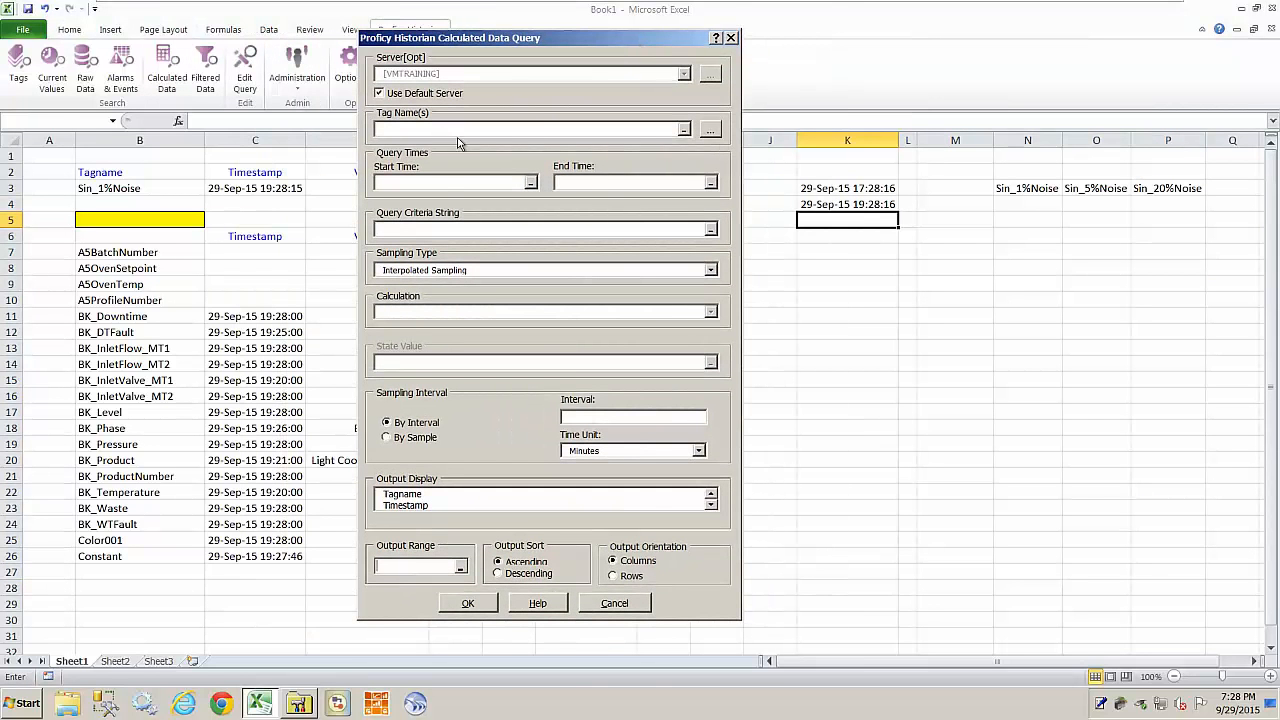
click(684, 132)
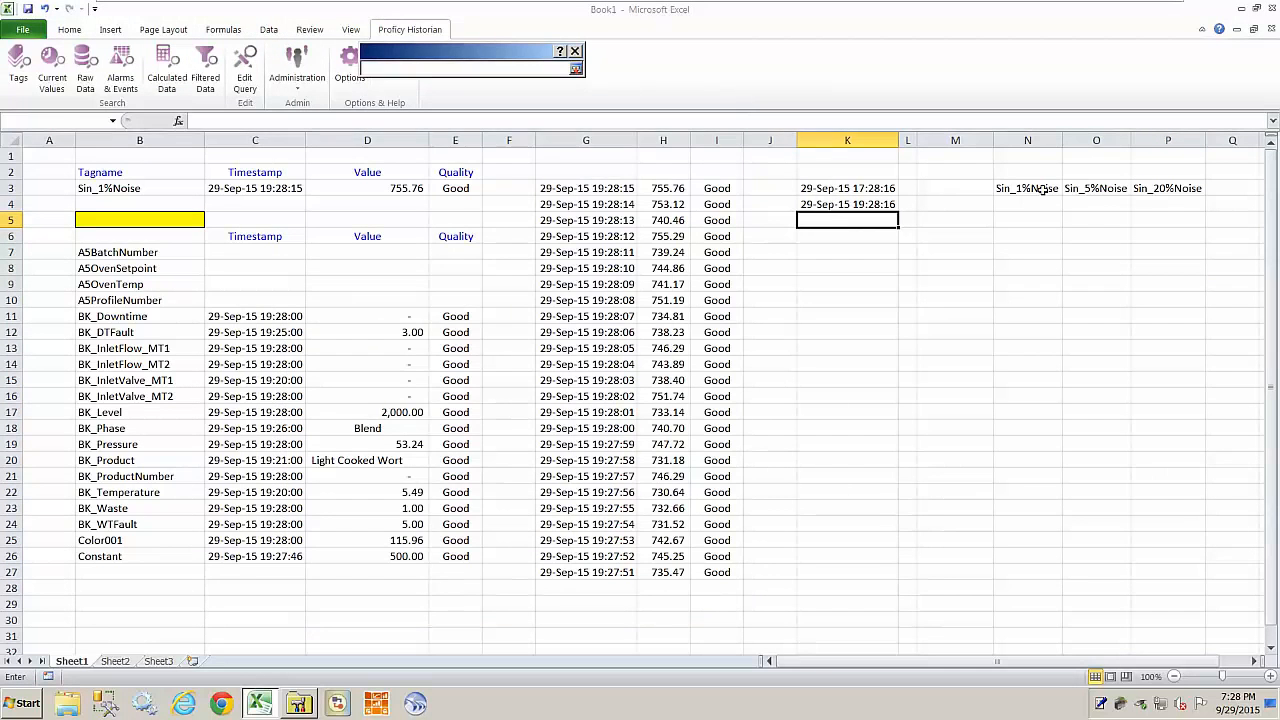
drag(1040, 190, 1150, 195)
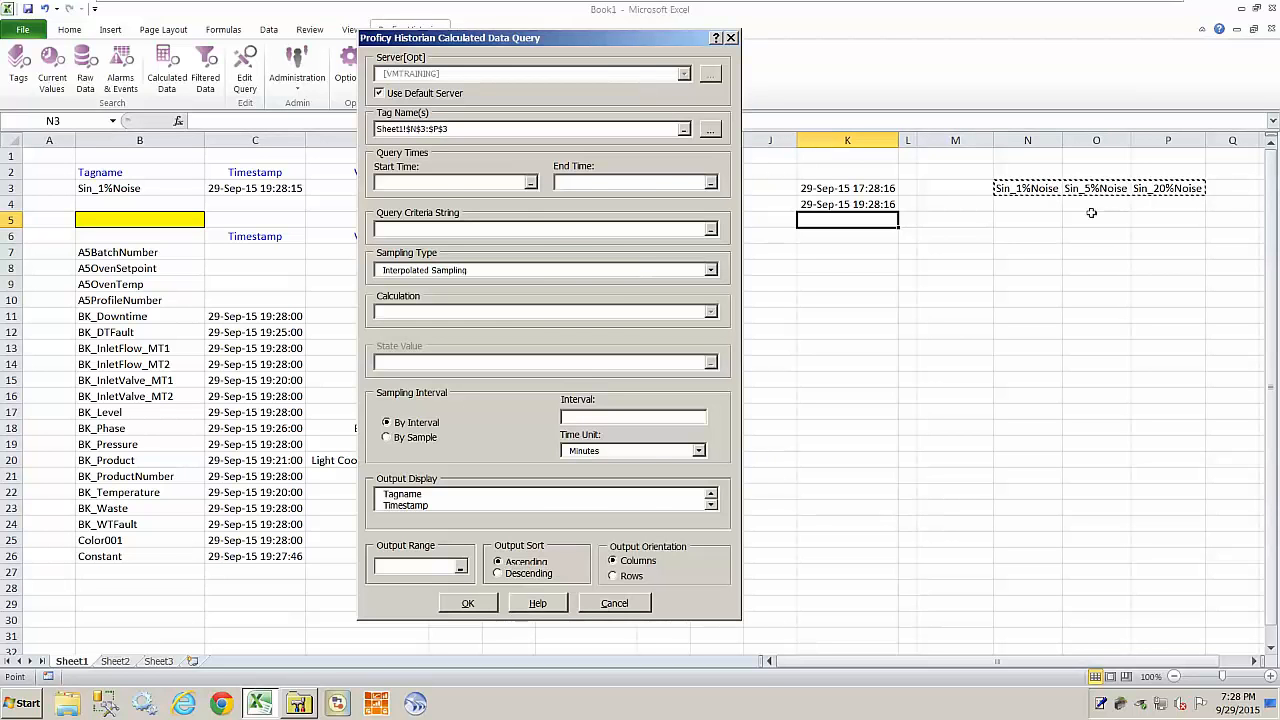
Link the query's start time to cell K3 and its end time to cell K4.
click(531, 183)
click(856, 190)
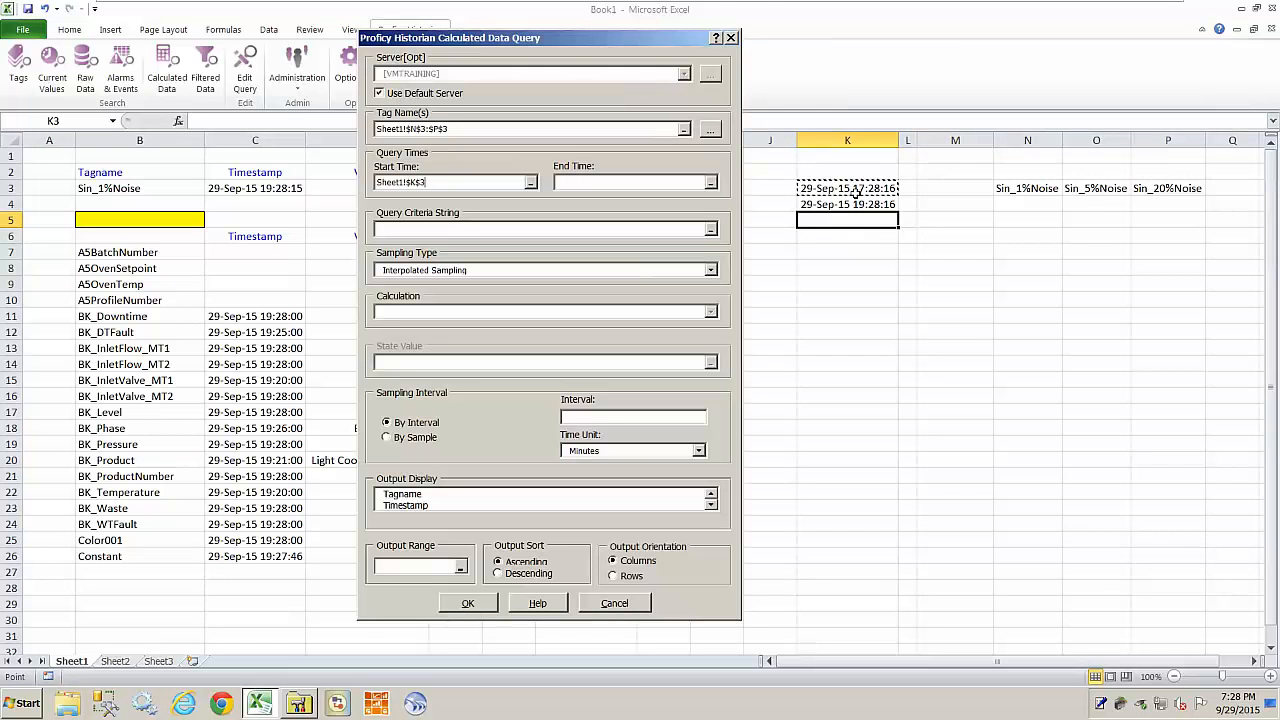
click(711, 182)
click(836, 205)
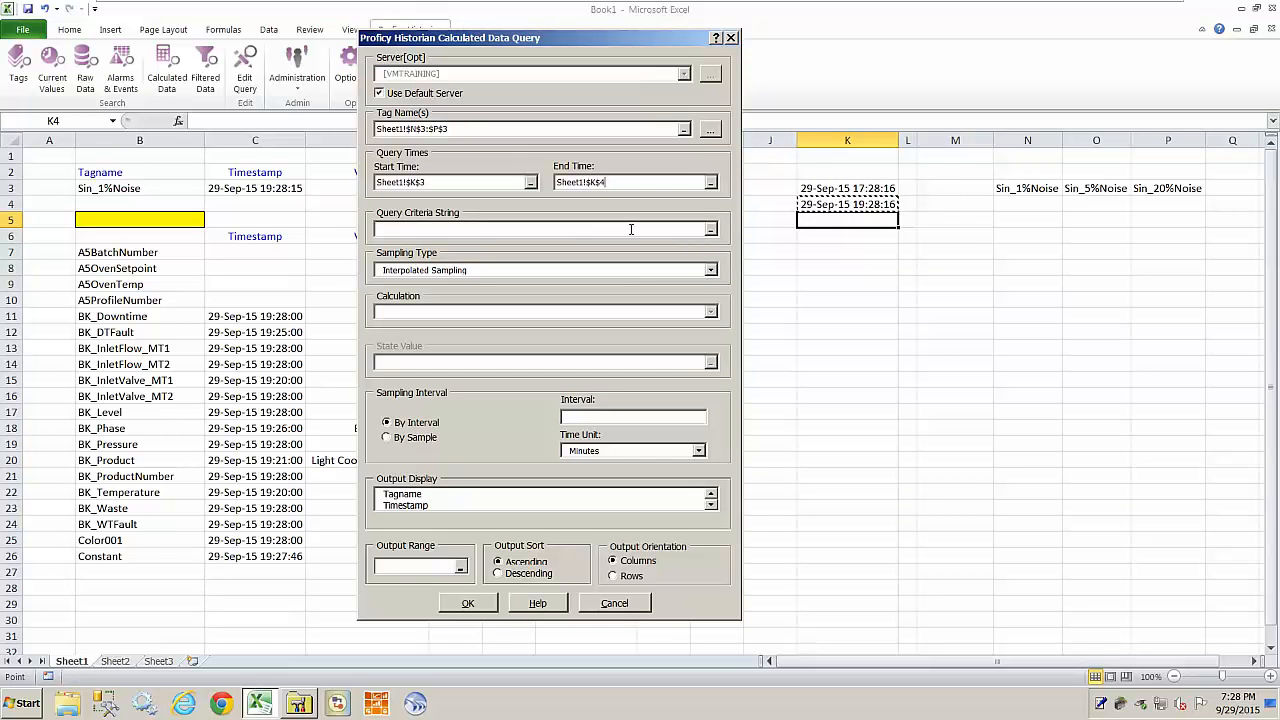
Configure the query for calculated average sampling at a 5-minute interval, with Timestamp and Value as the output fields.
click(711, 271)
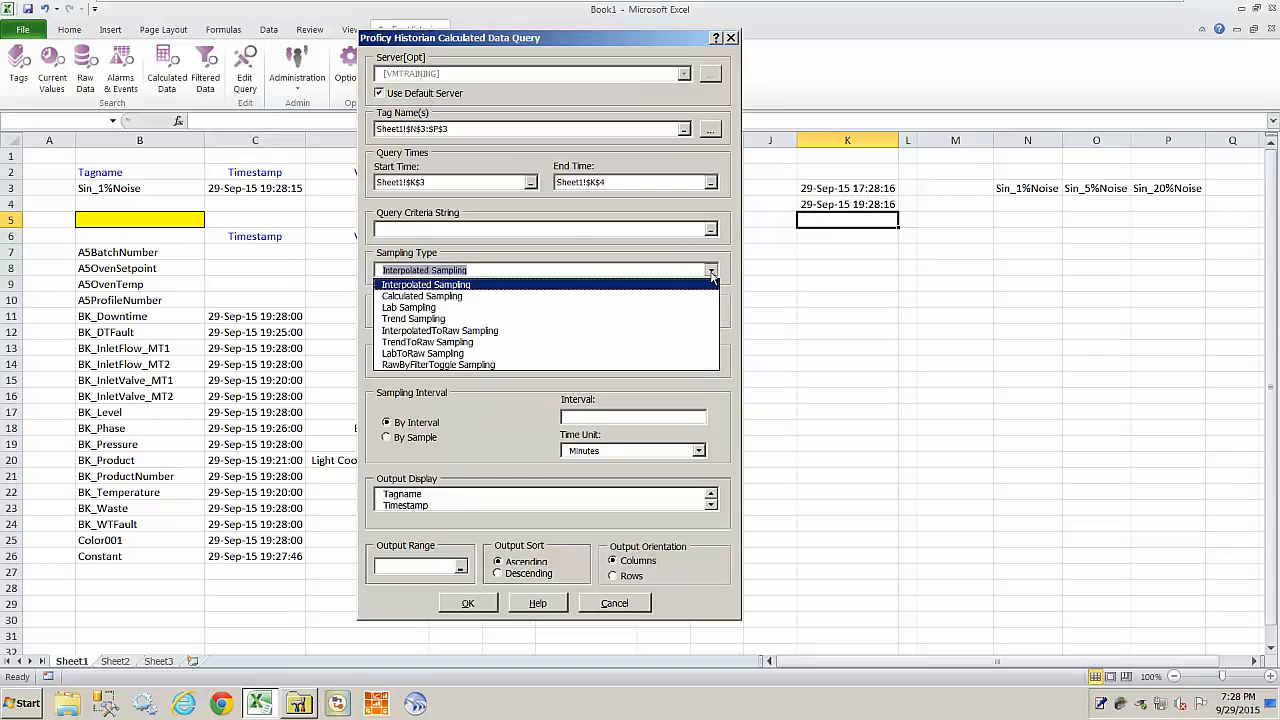
click(535, 296)
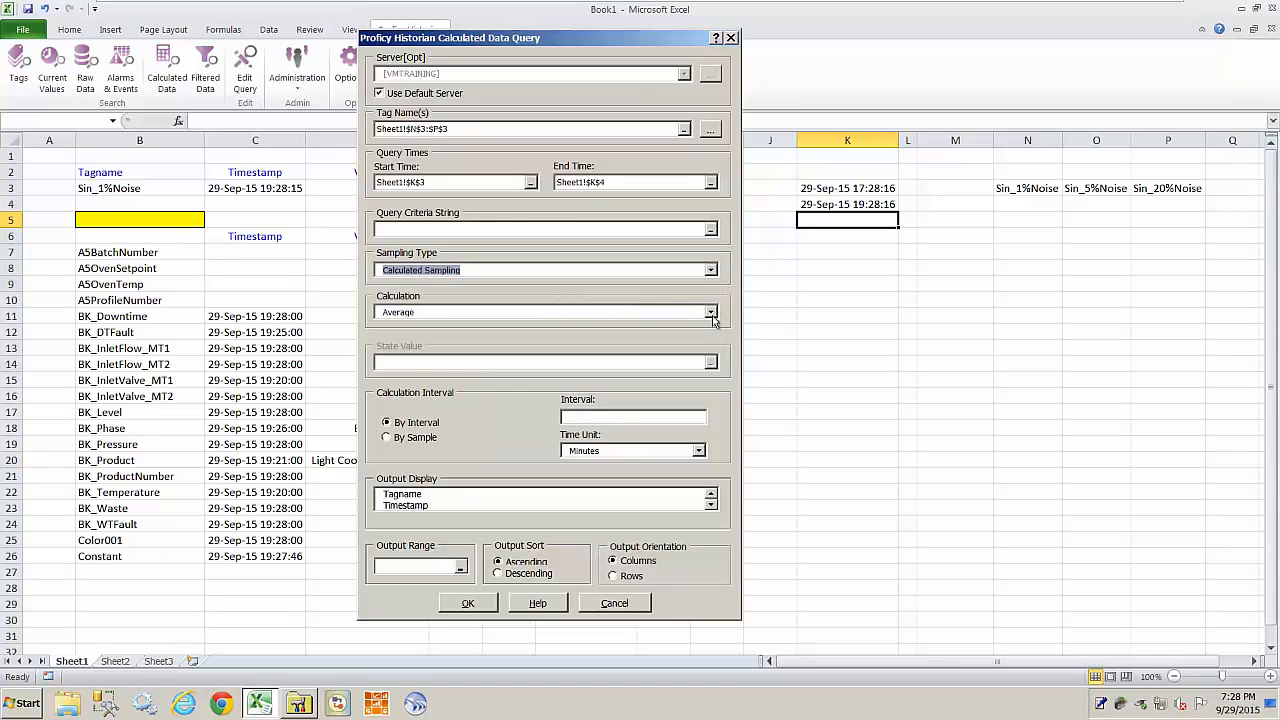
click(571, 417)
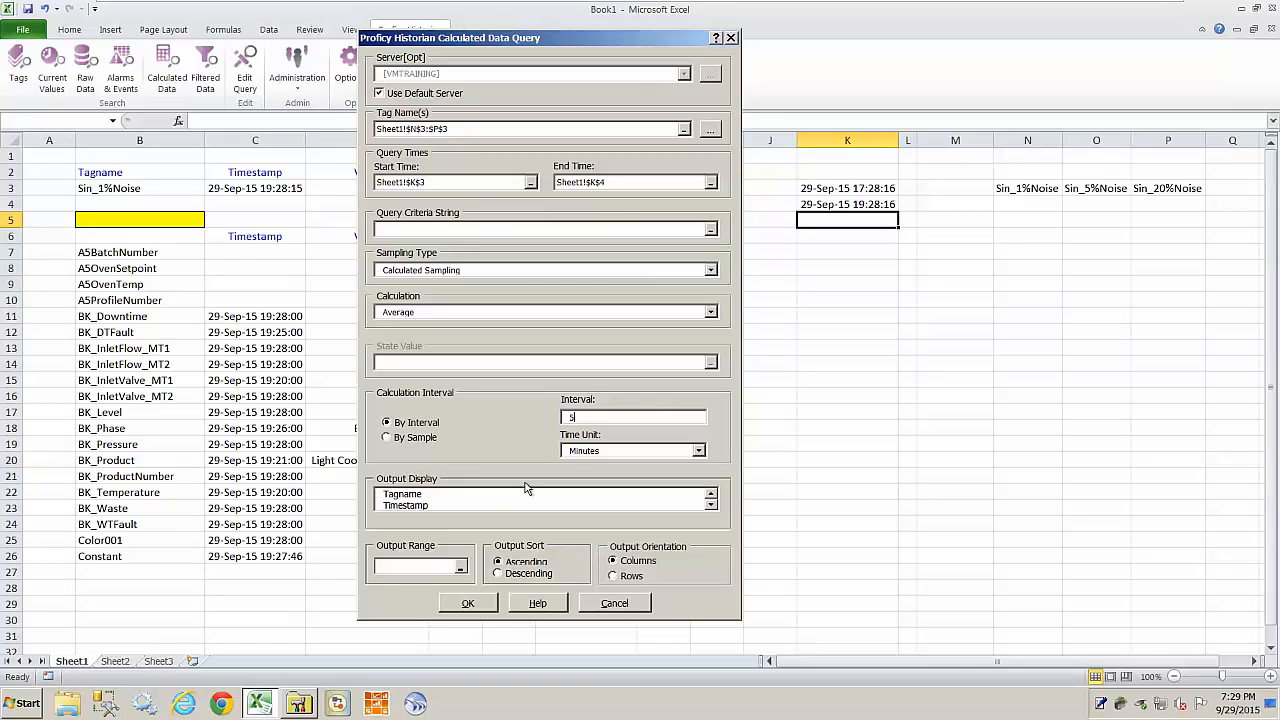
click(710, 506)
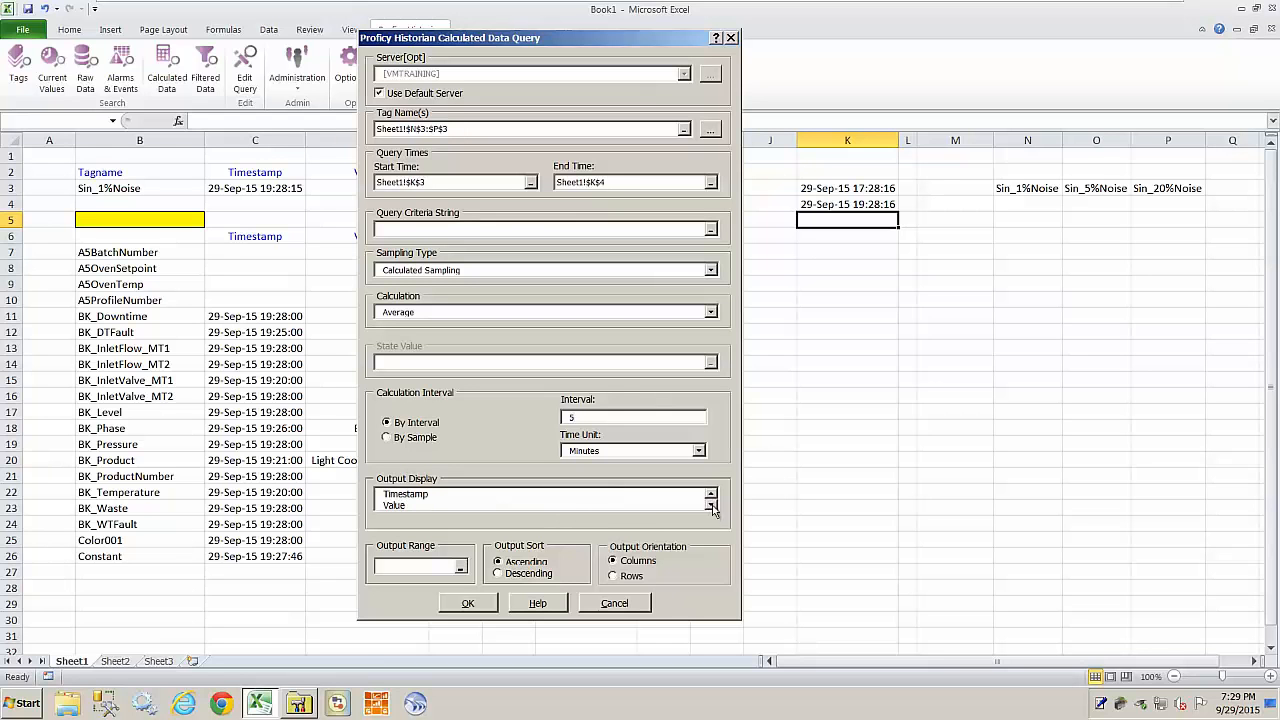
click(412, 494)
click(412, 505)
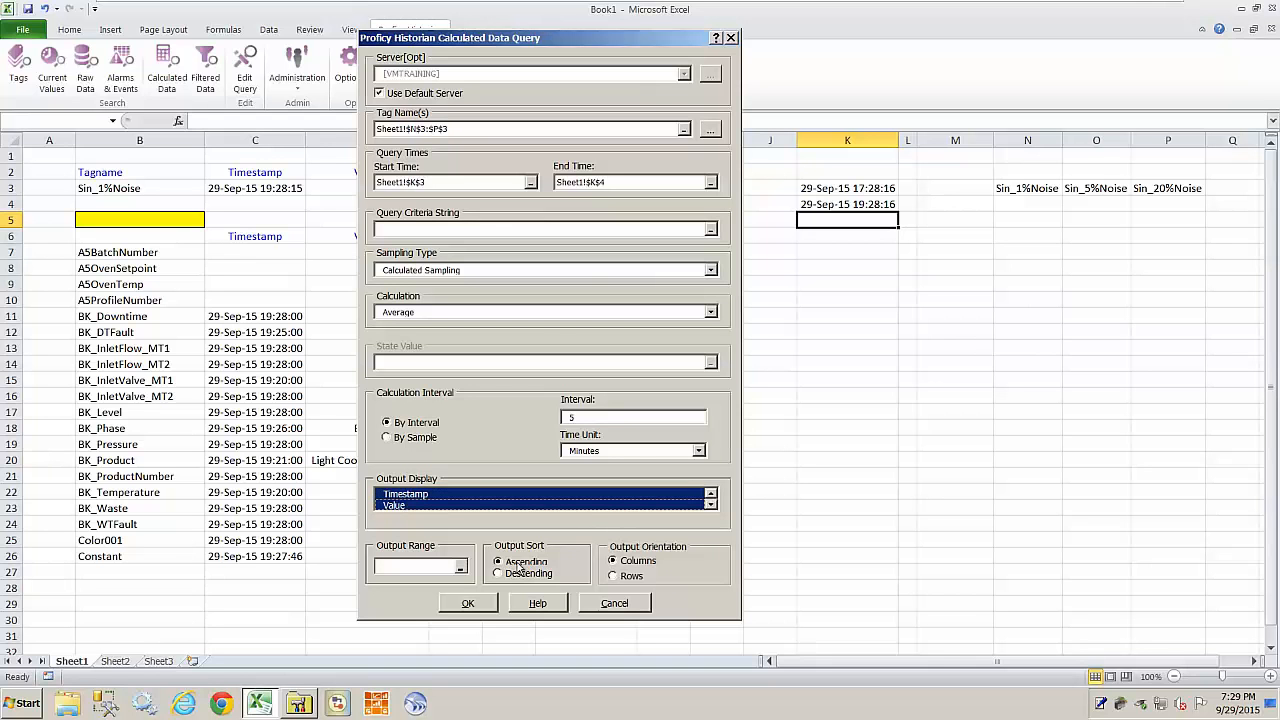
Set the query's output range to M5:P28 and run it.
click(461, 570)
click(958, 225)
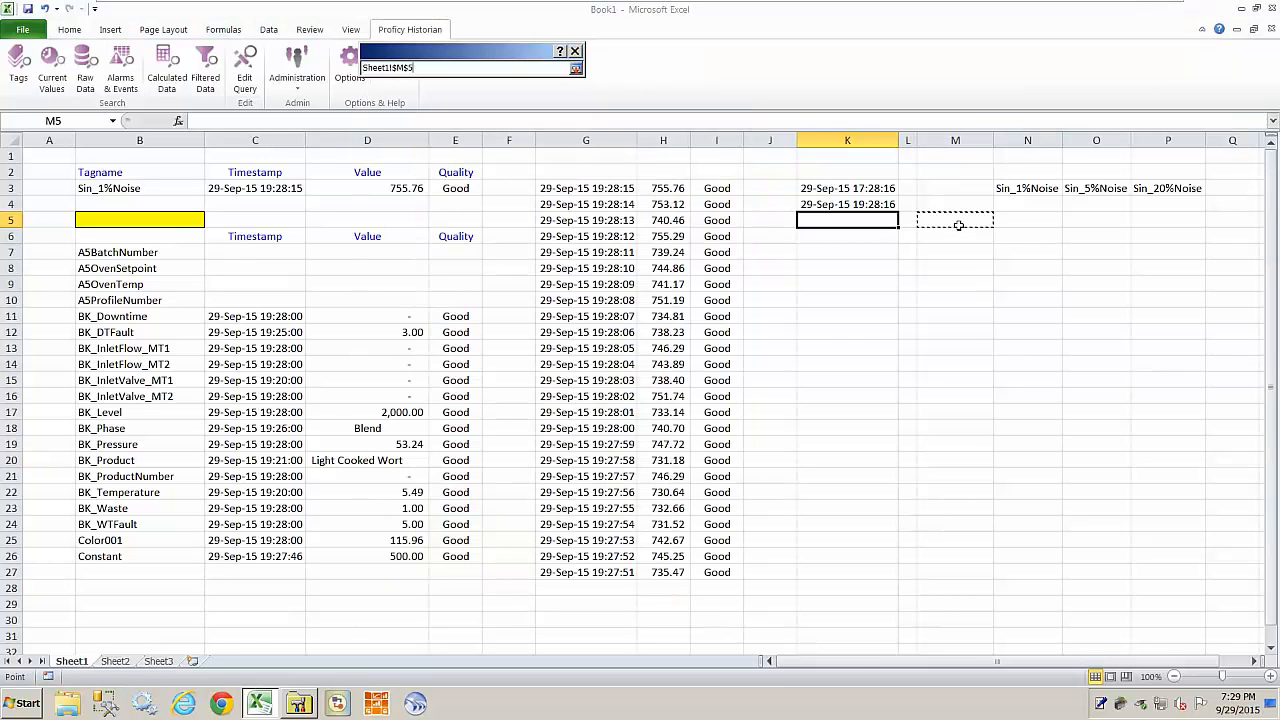
drag(958, 225, 1167, 216)
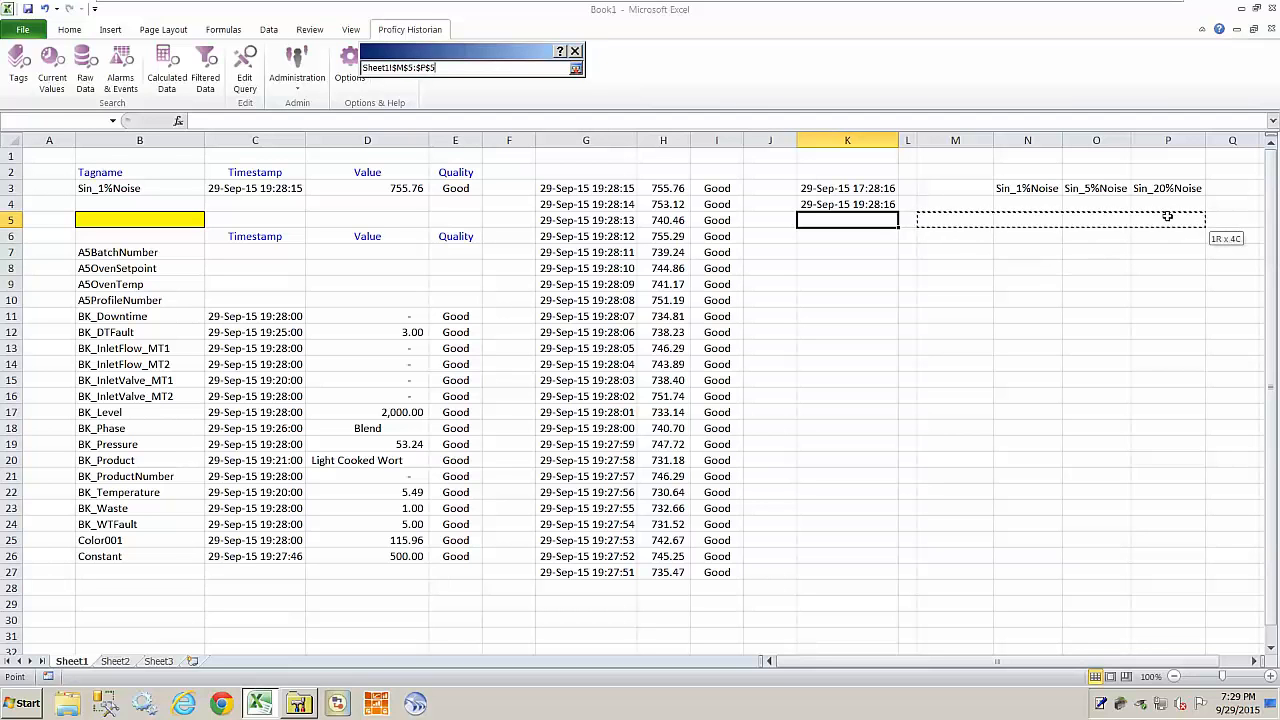
drag(1167, 216, 1160, 591)
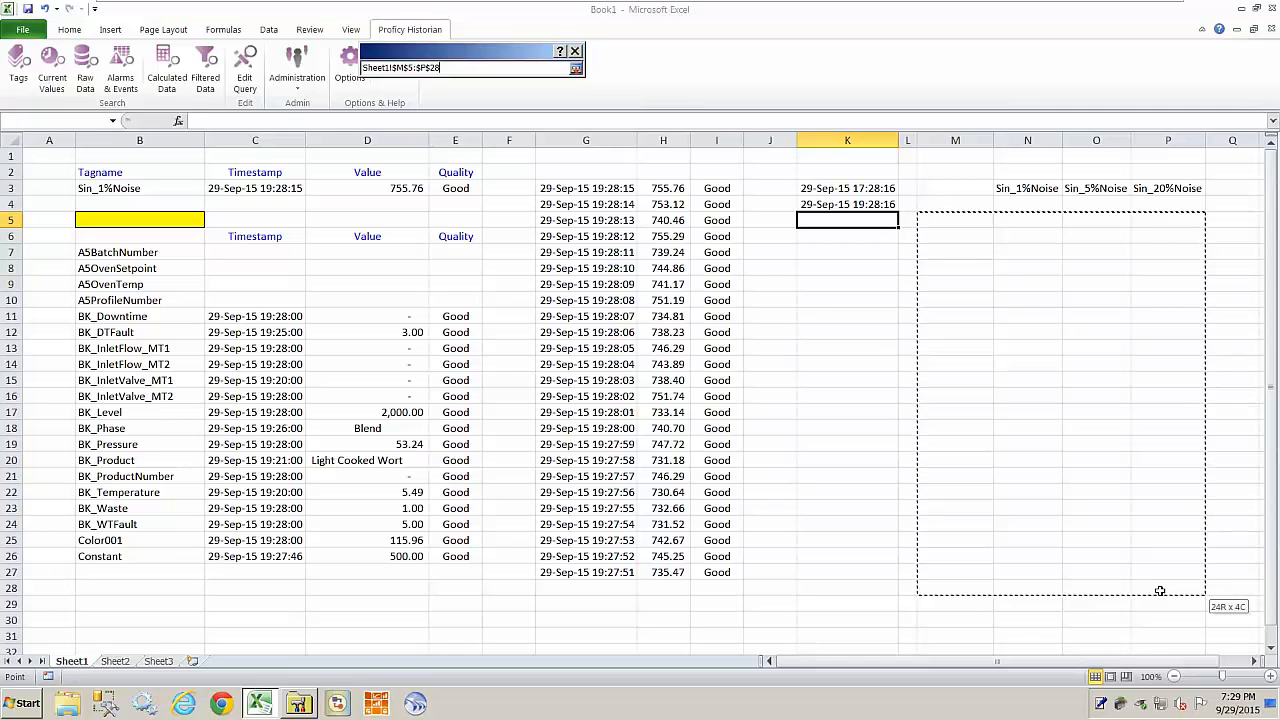
drag(1160, 591, 1160, 591)
key(Return)
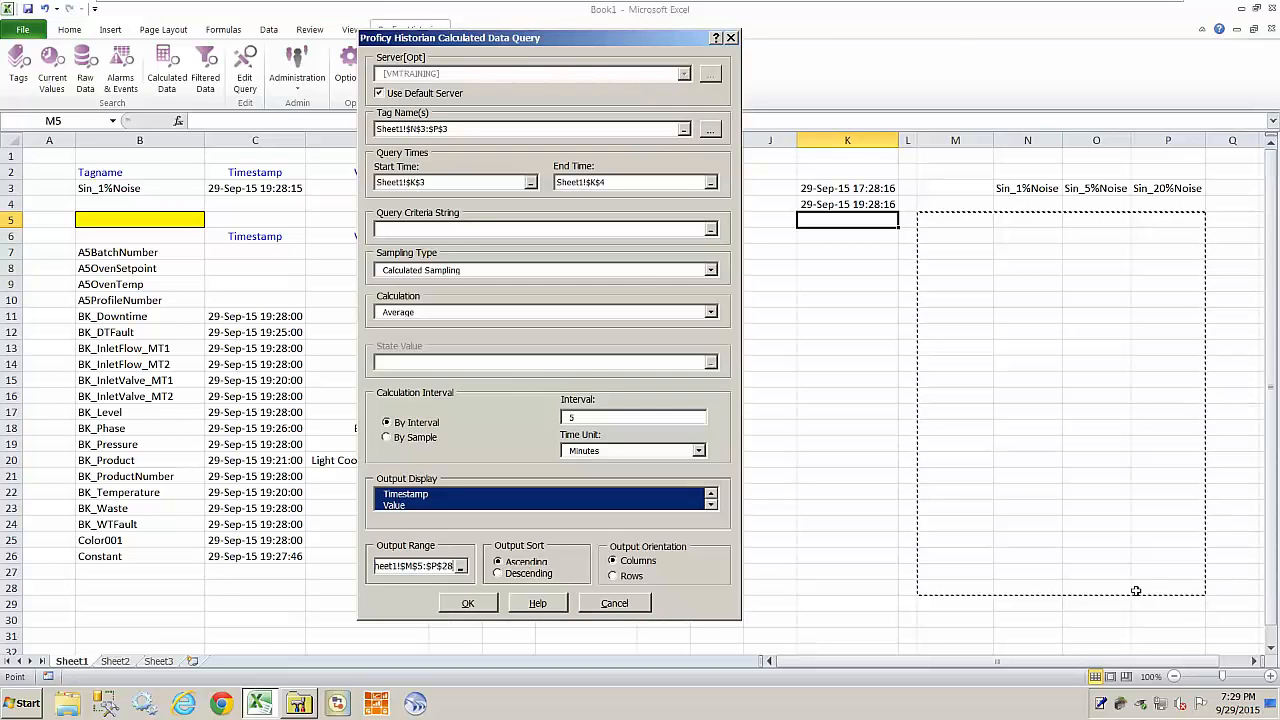
click(468, 603)
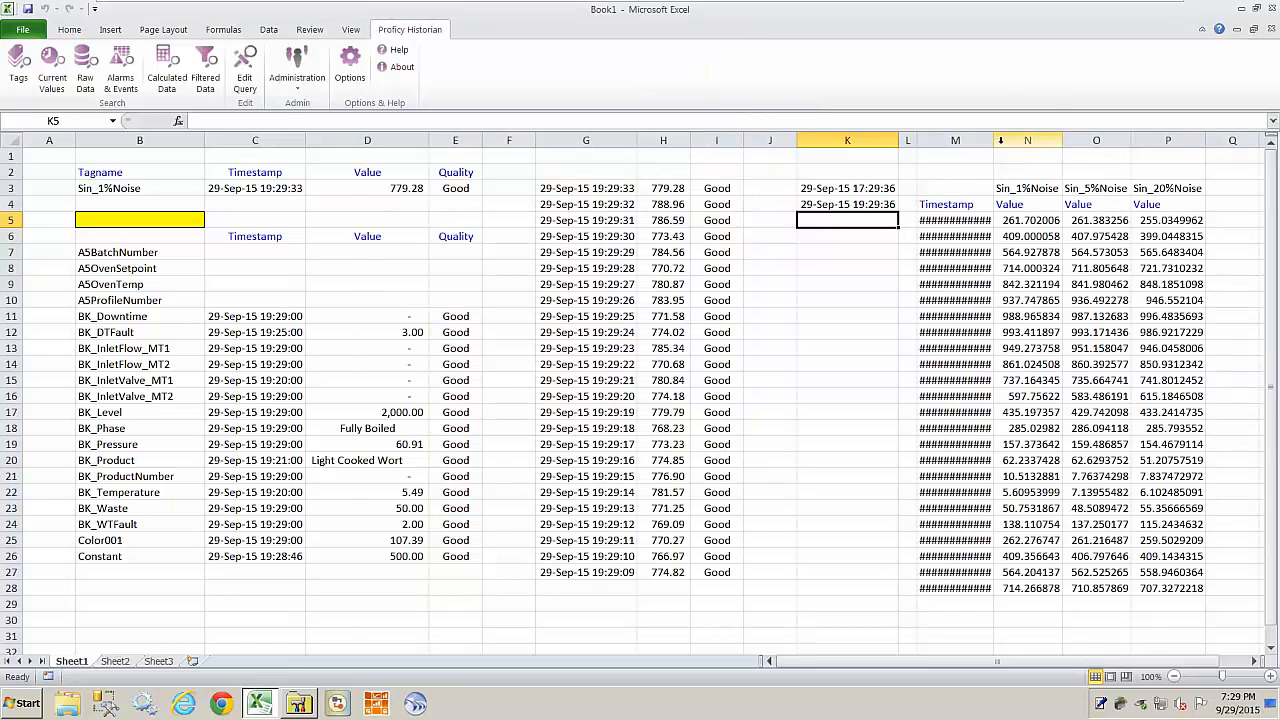
Widen column M to fit its timestamps and center the headers in M4:P4.
double_click(994, 133)
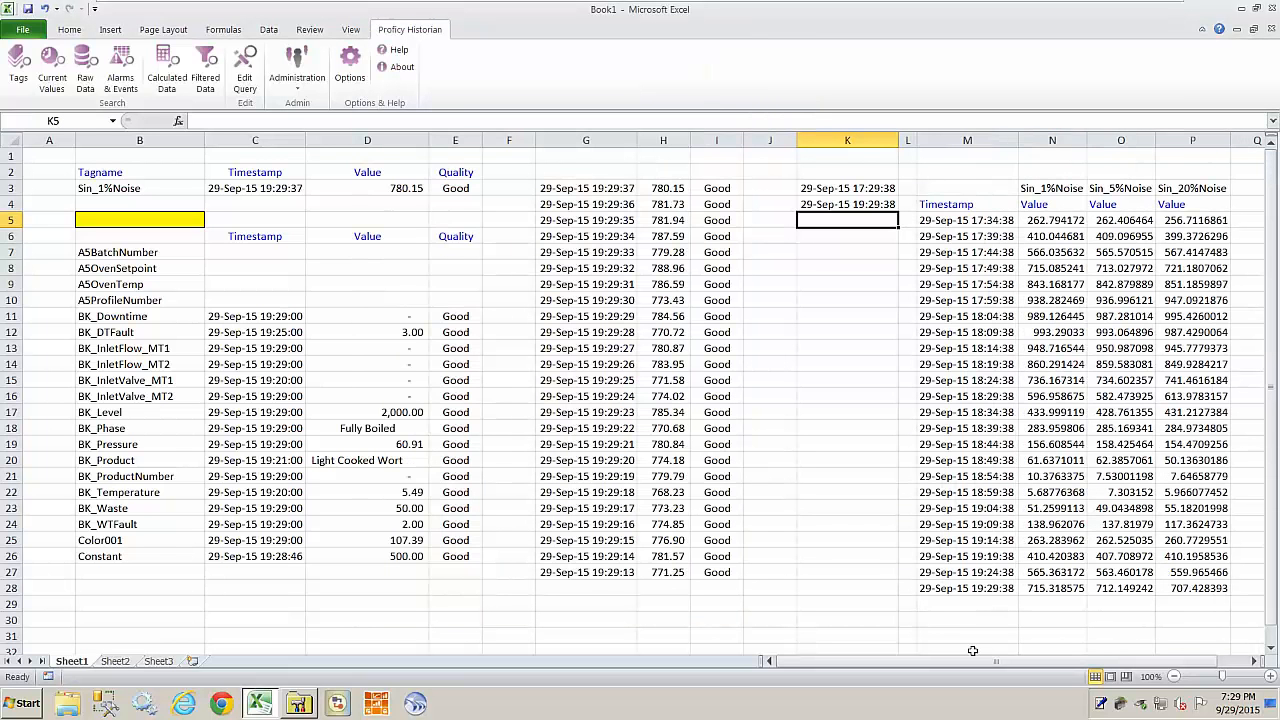
drag(995, 207, 1160, 208)
click(69, 29)
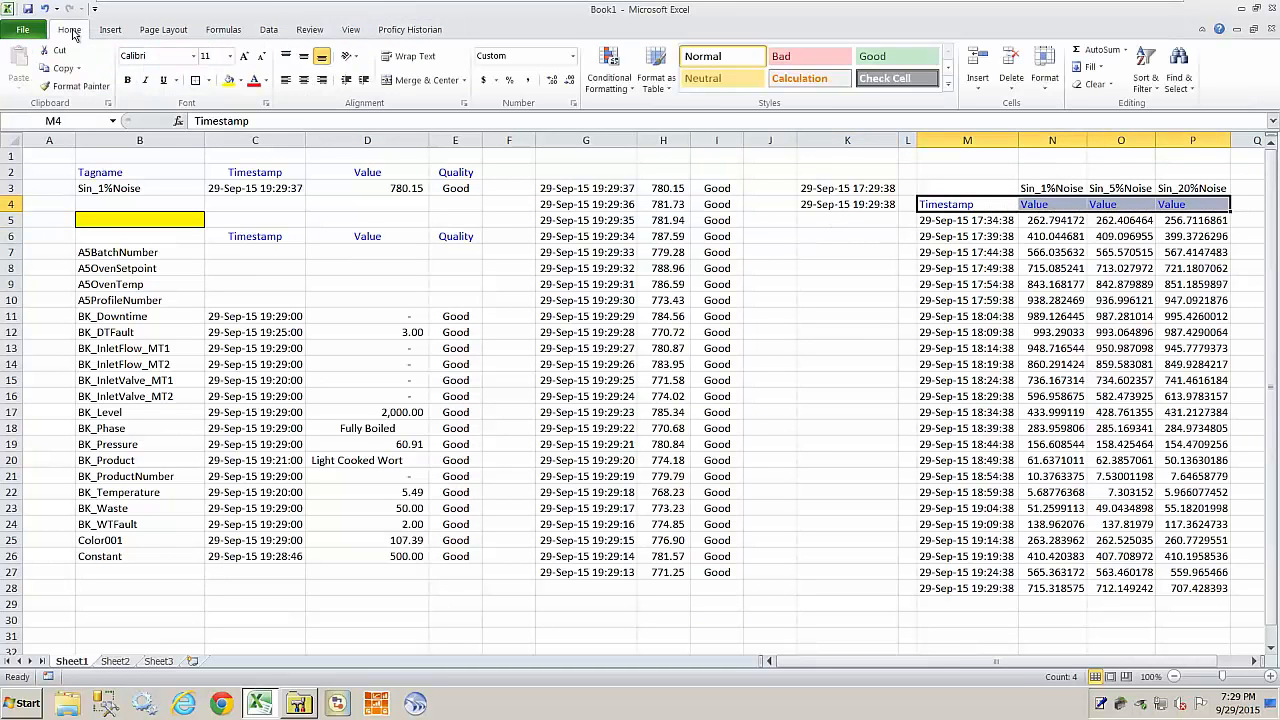
click(304, 80)
Apply the comma number format to the calculated values in N5:P28.
drag(1062, 220, 1200, 588)
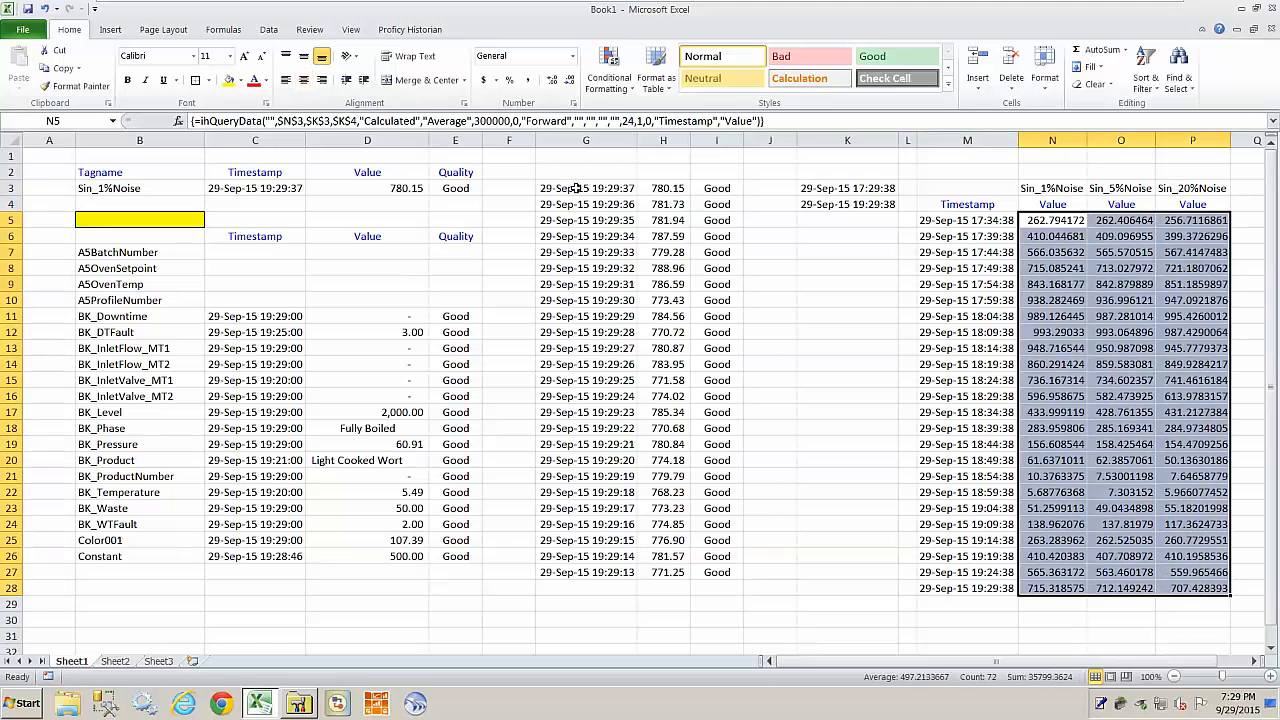
click(527, 80)
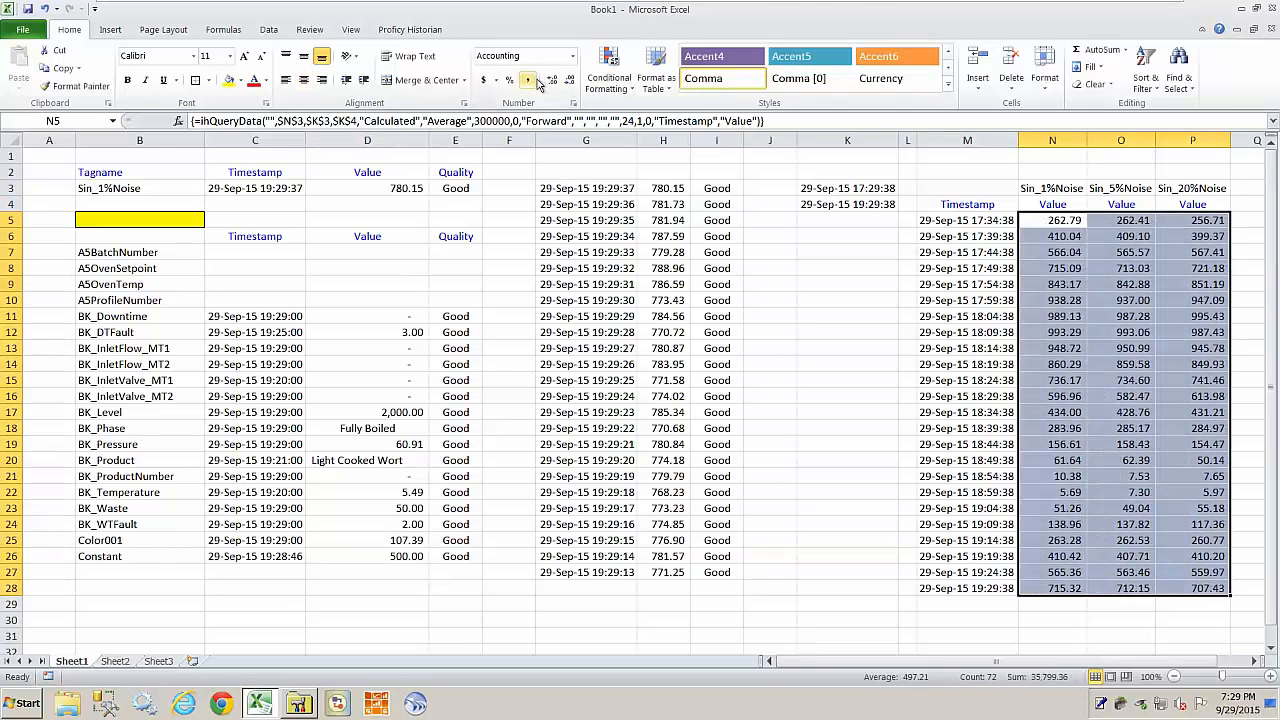
click(859, 401)
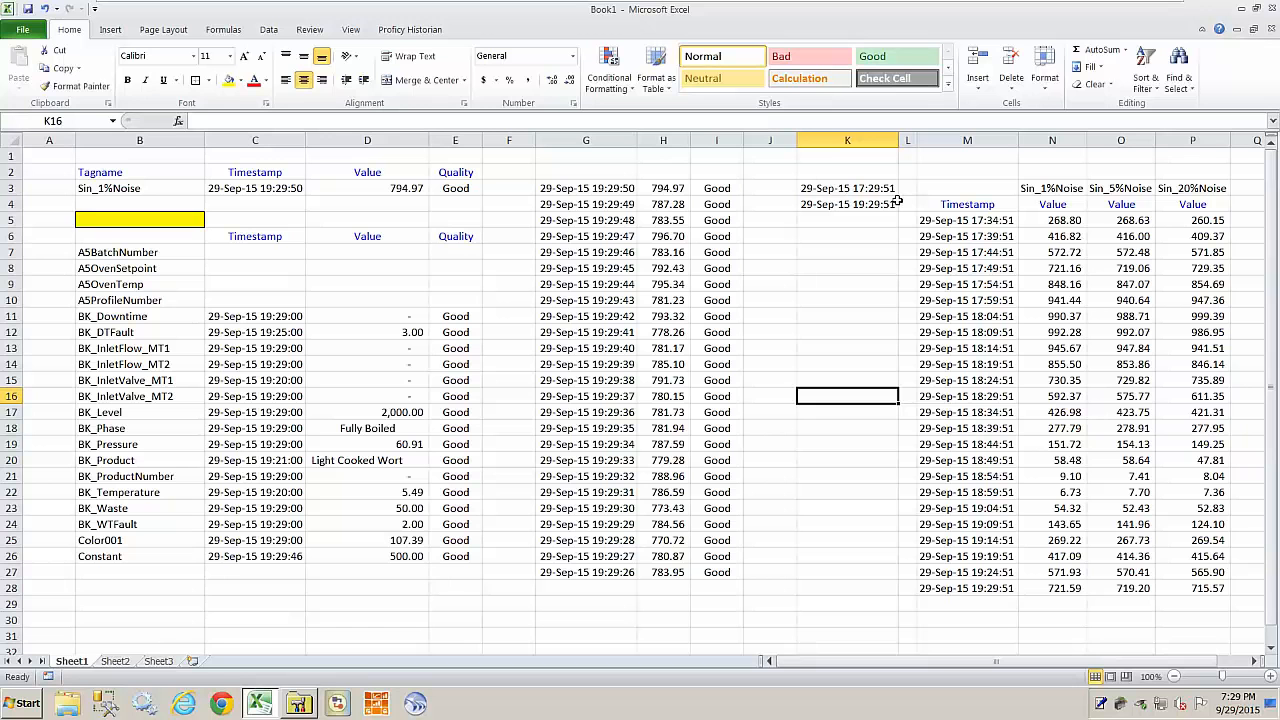
Examine the query formulas behind the timestamp column and the three tag value columns, refreshing the results.
click(1003, 220)
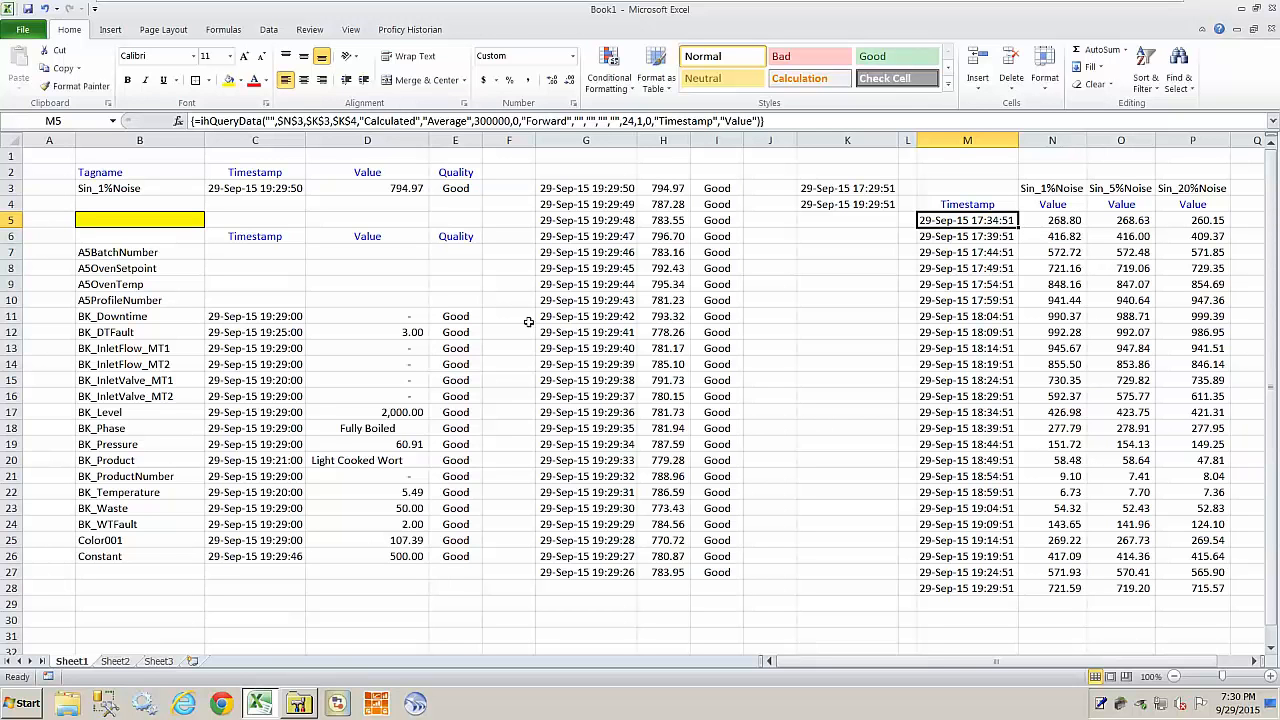
click(1062, 220)
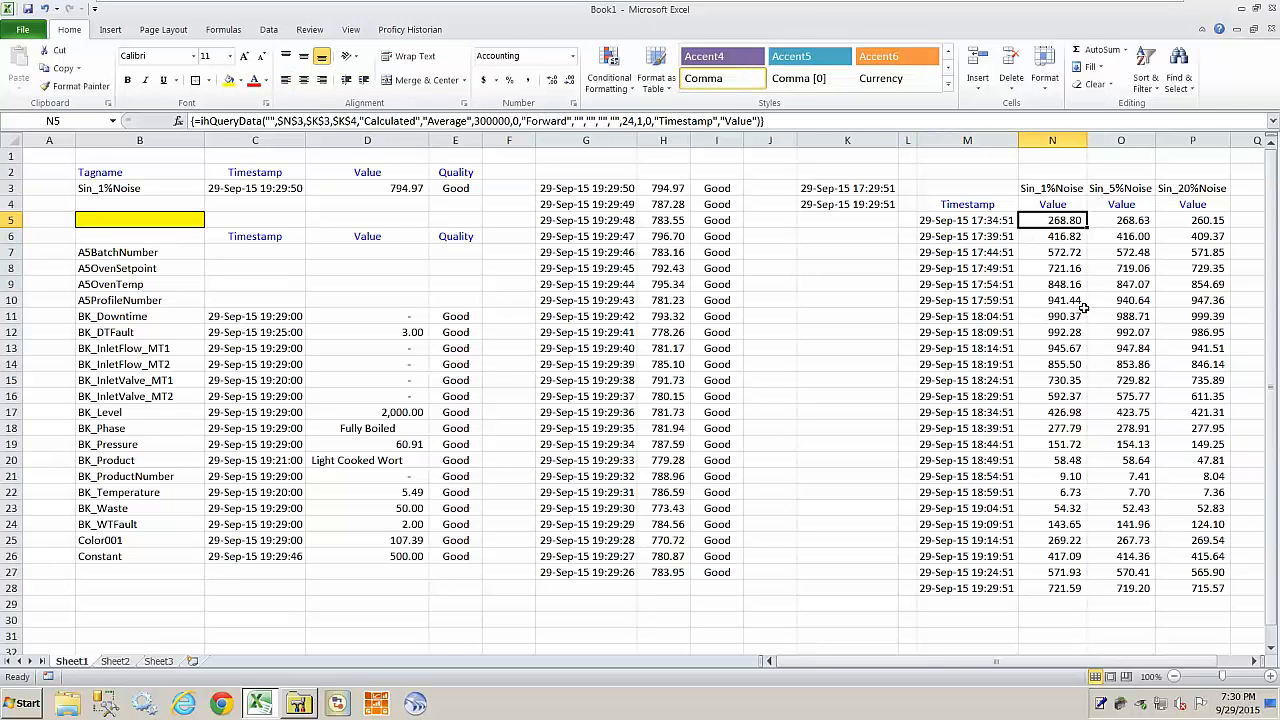
click(1127, 222)
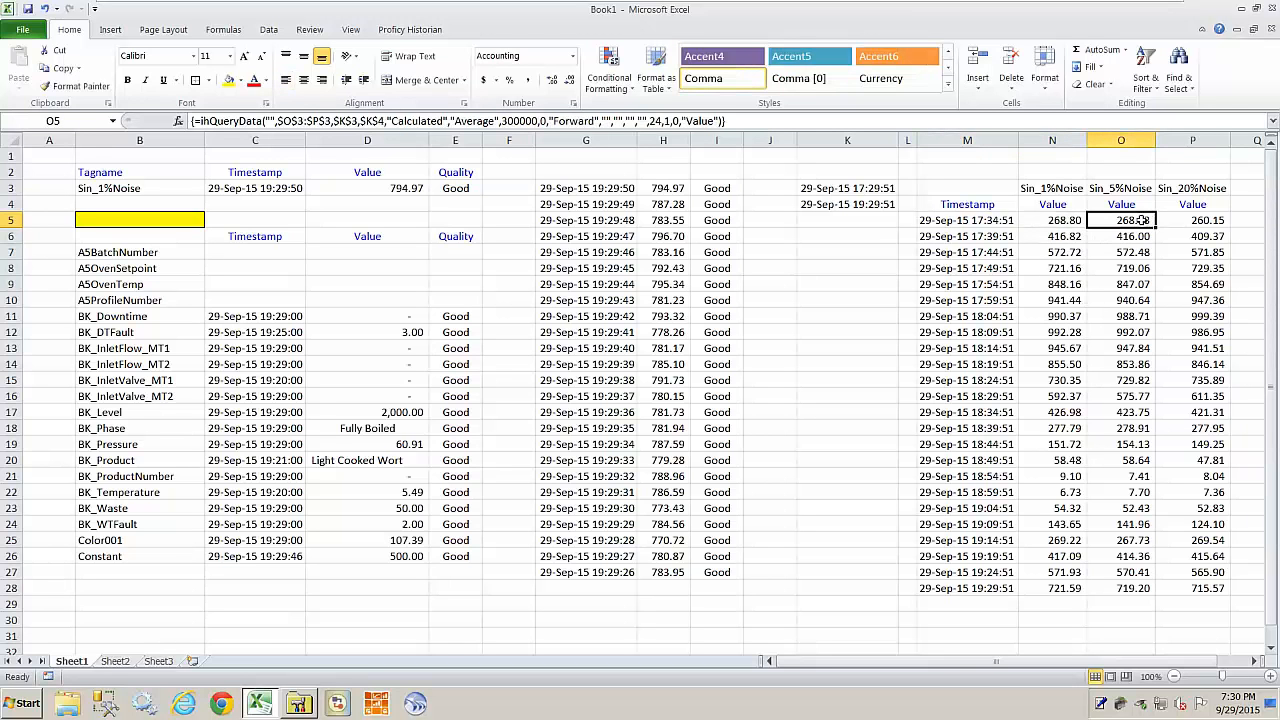
click(1209, 222)
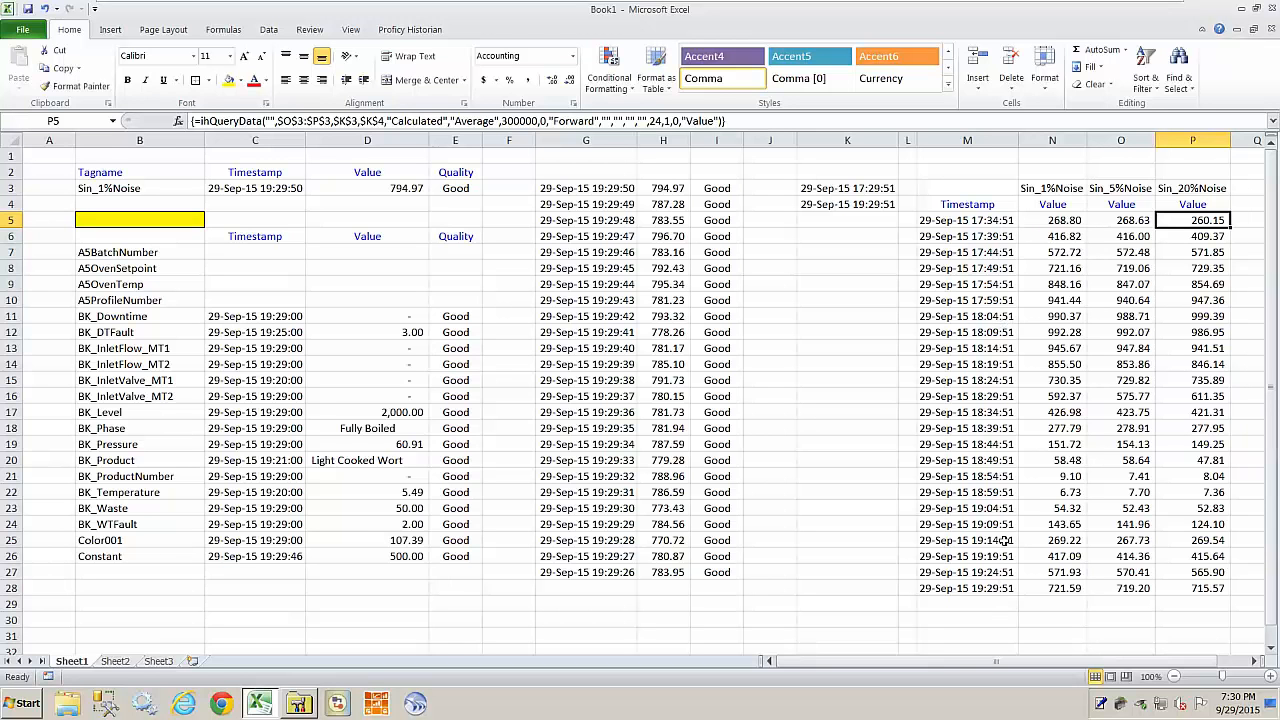
click(1122, 304)
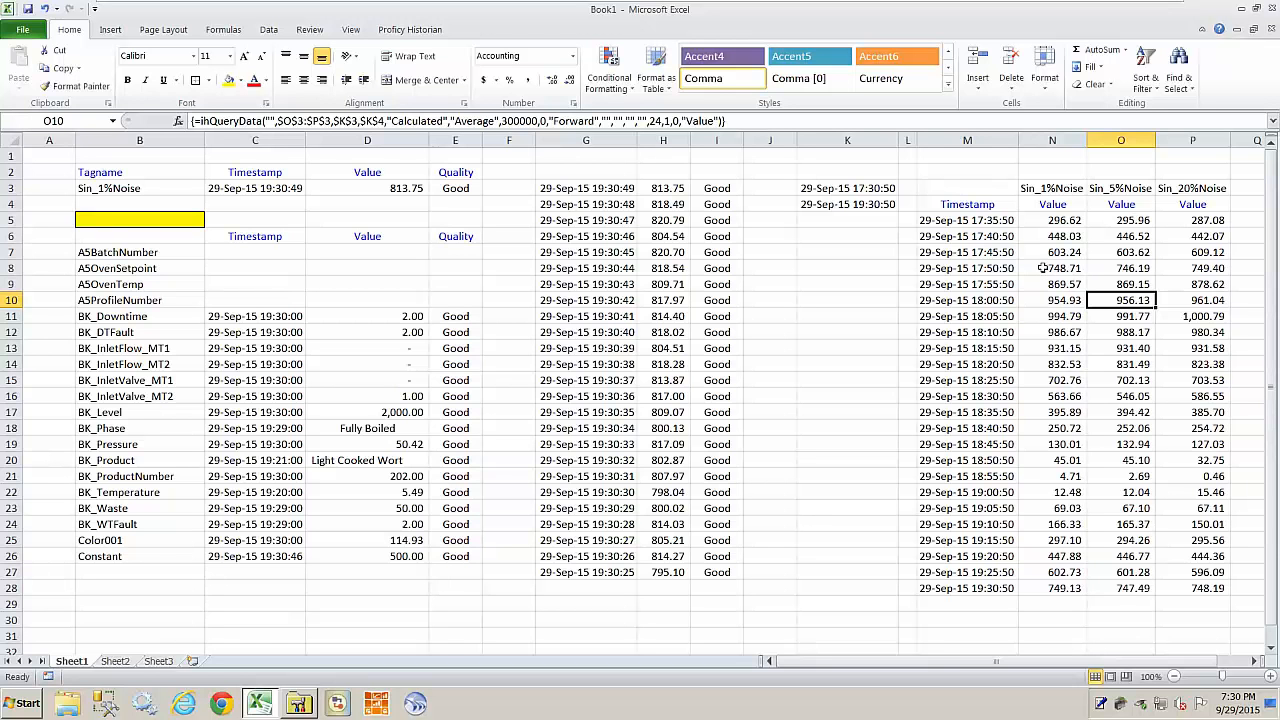
click(1065, 218)
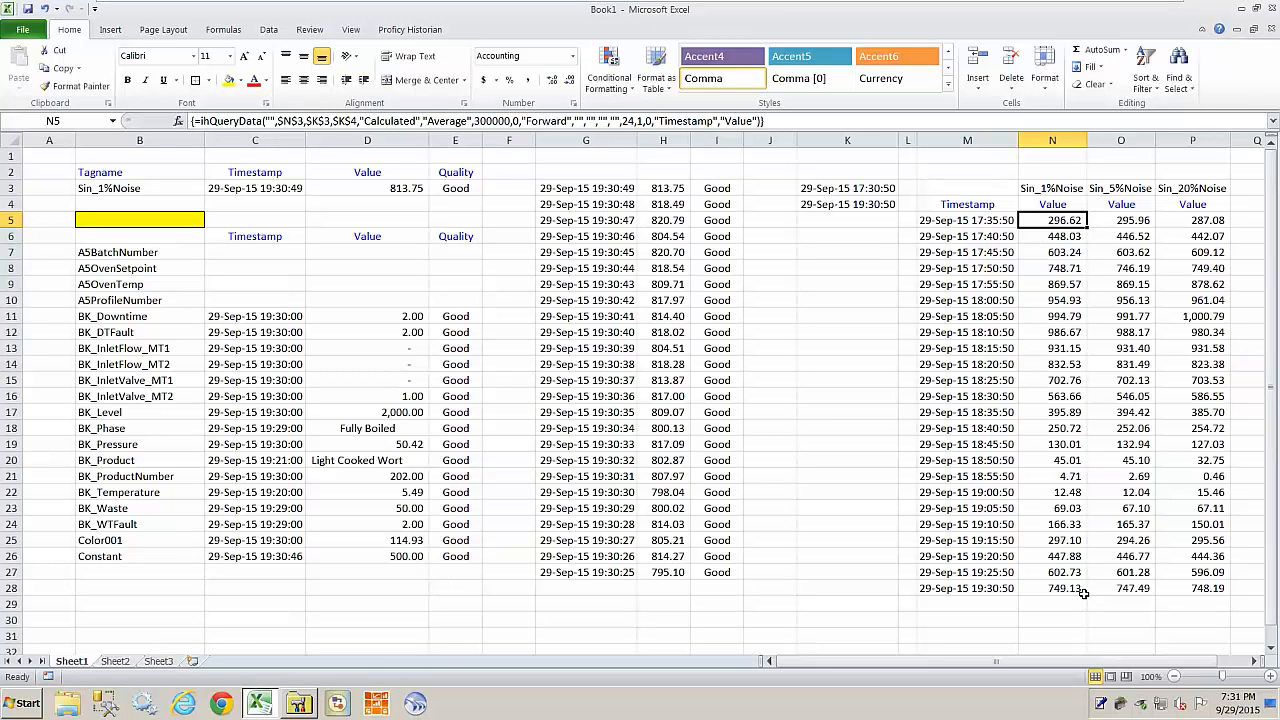
click(1078, 287)
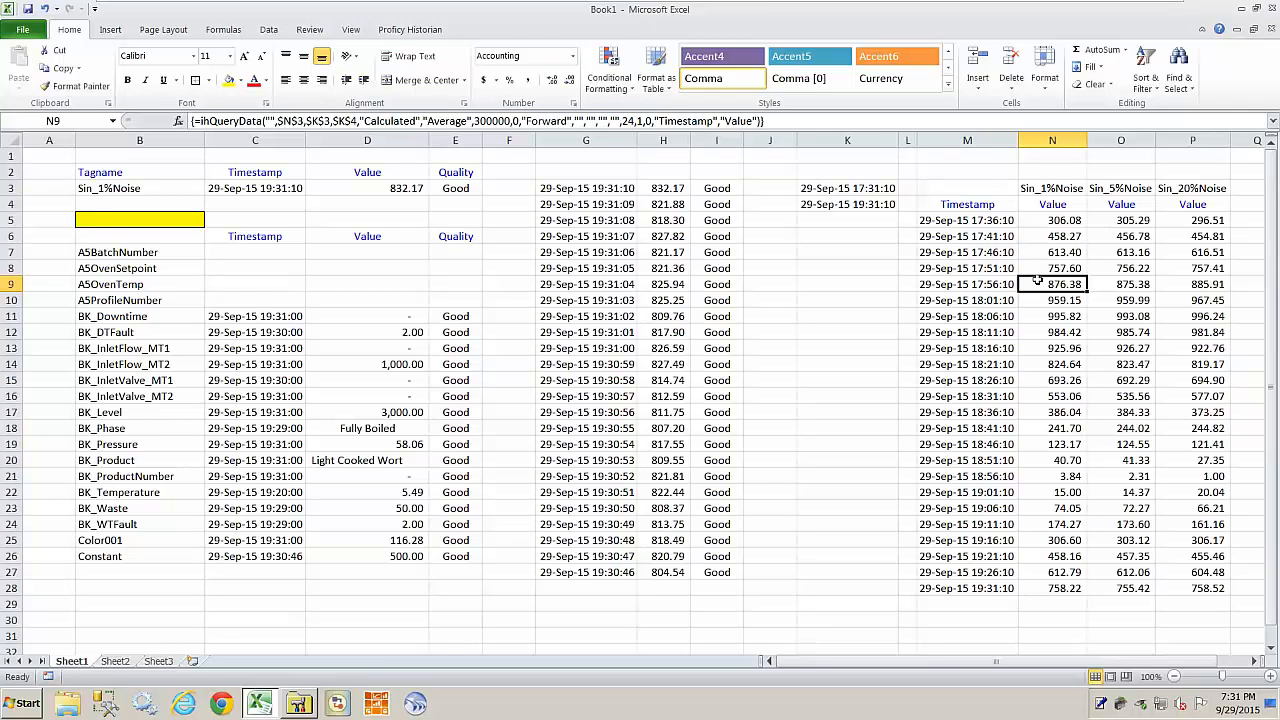
click(880, 281)
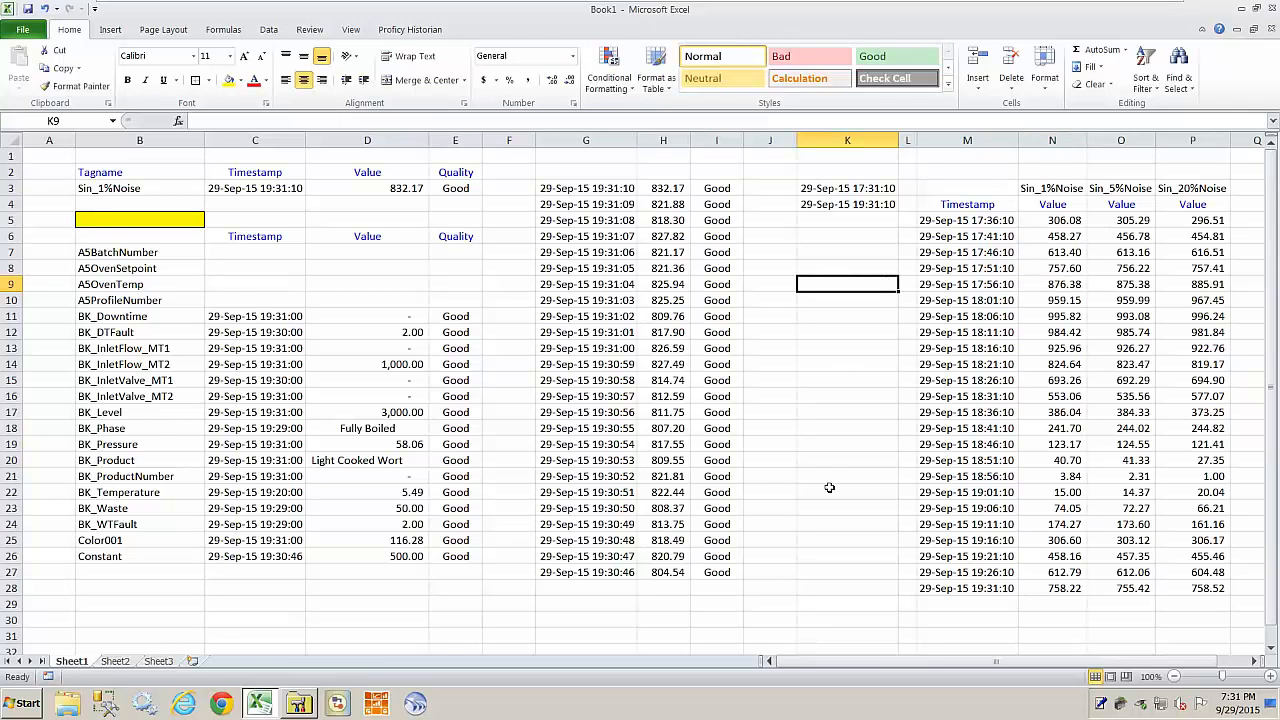
Open the recent workbook Historian Statistical Analysis Sample.xls and show its report at 100% zoom.
click(22, 29)
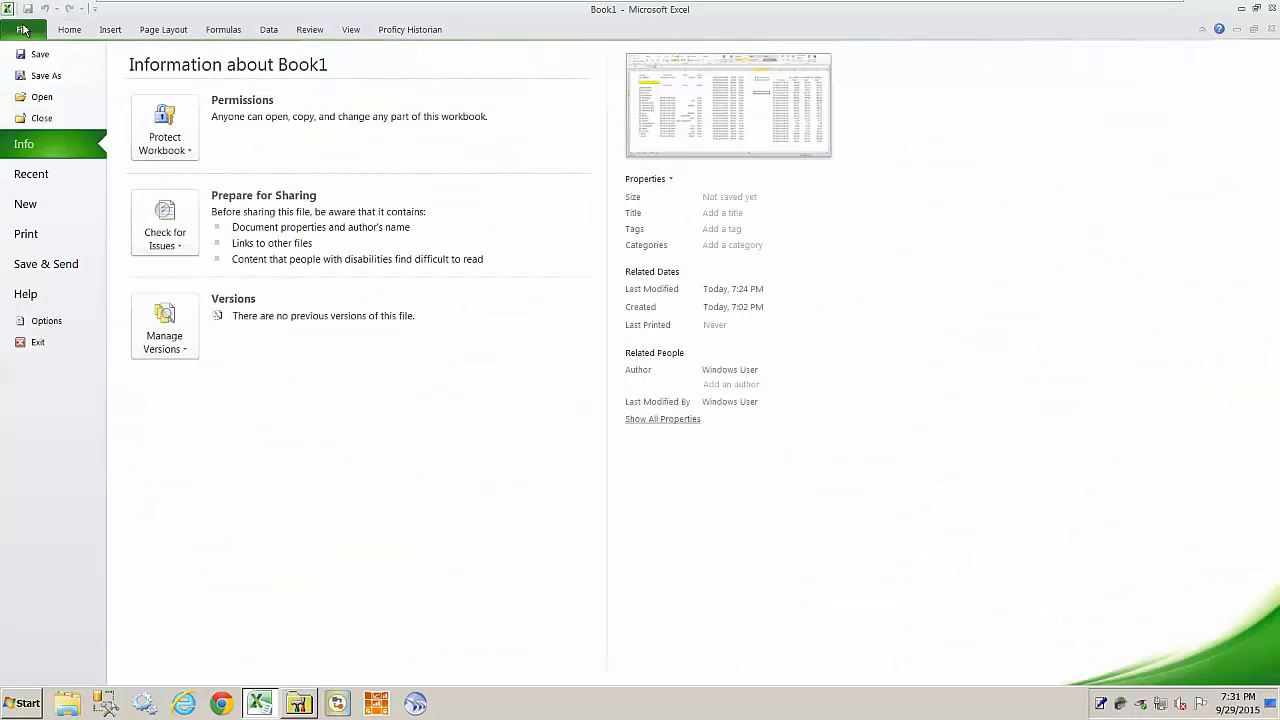
click(54, 175)
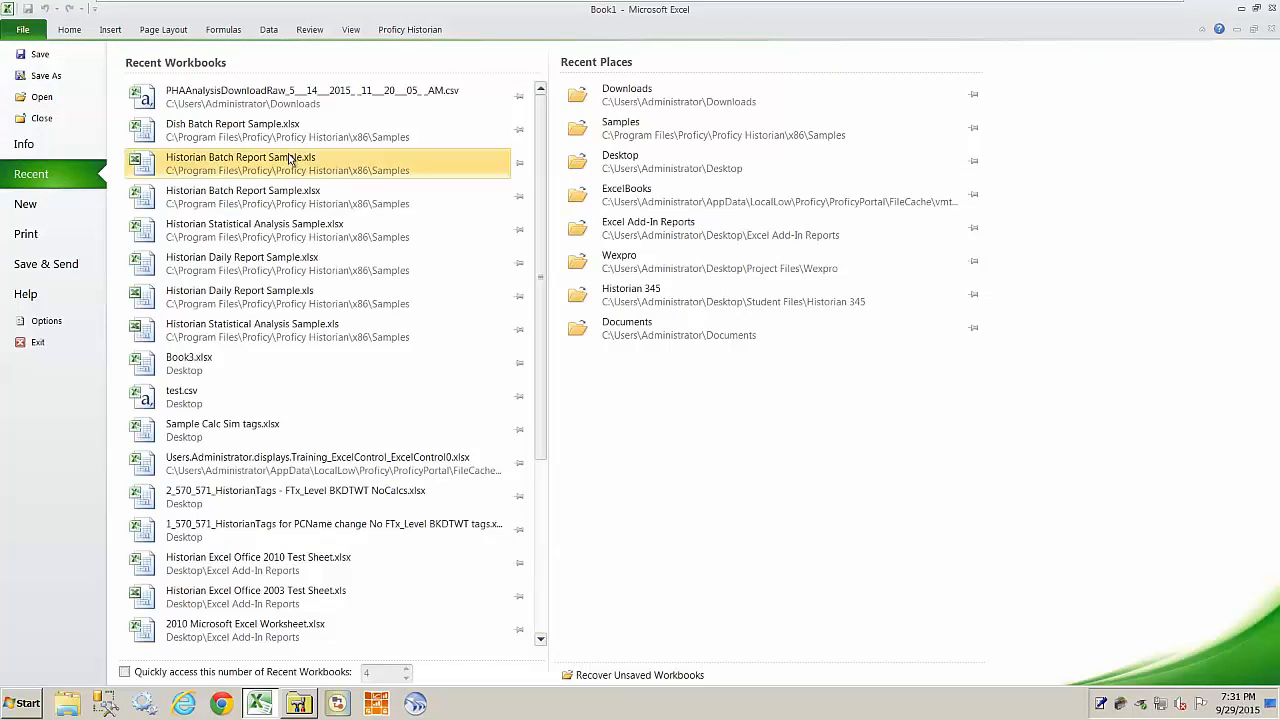
click(297, 332)
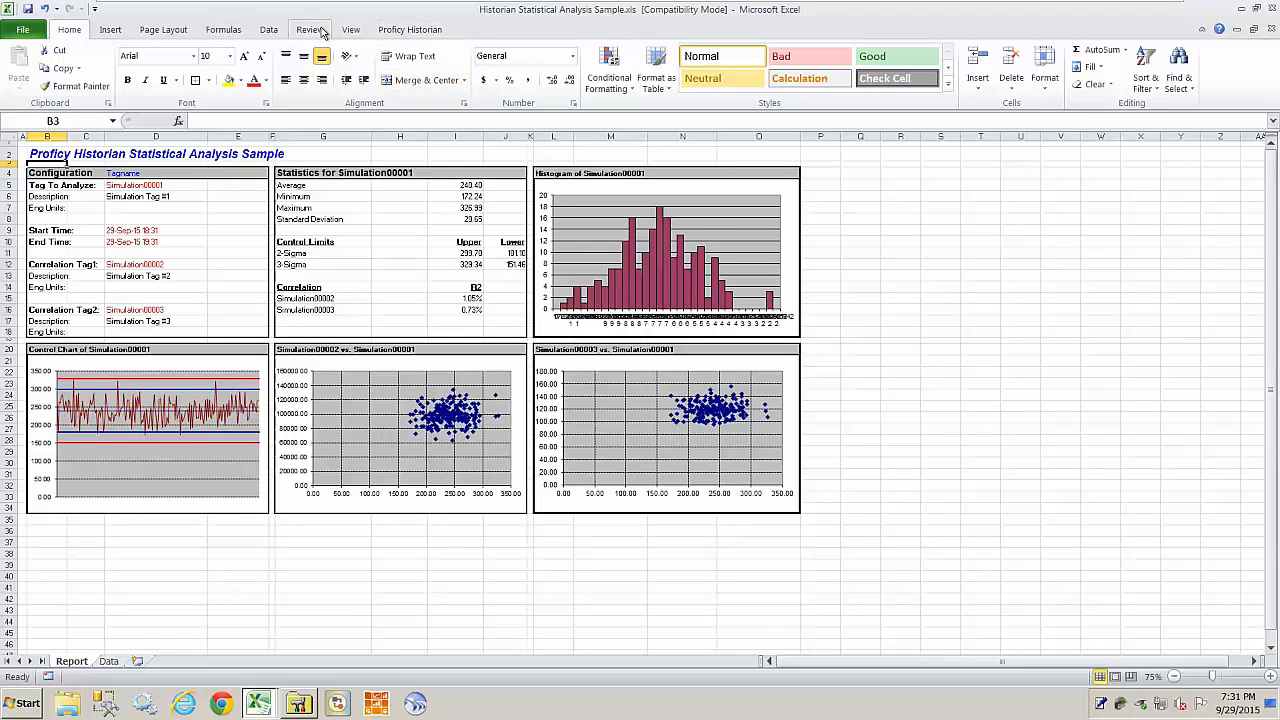
click(355, 33)
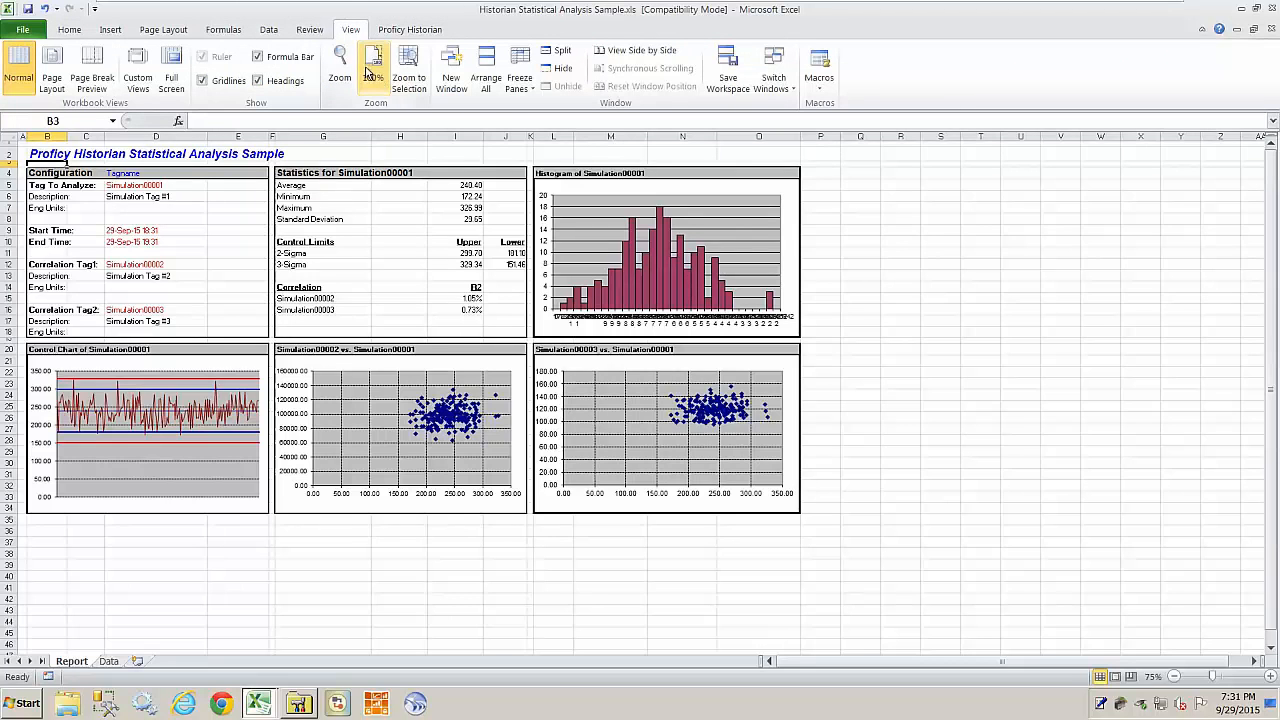
click(378, 68)
click(1160, 287)
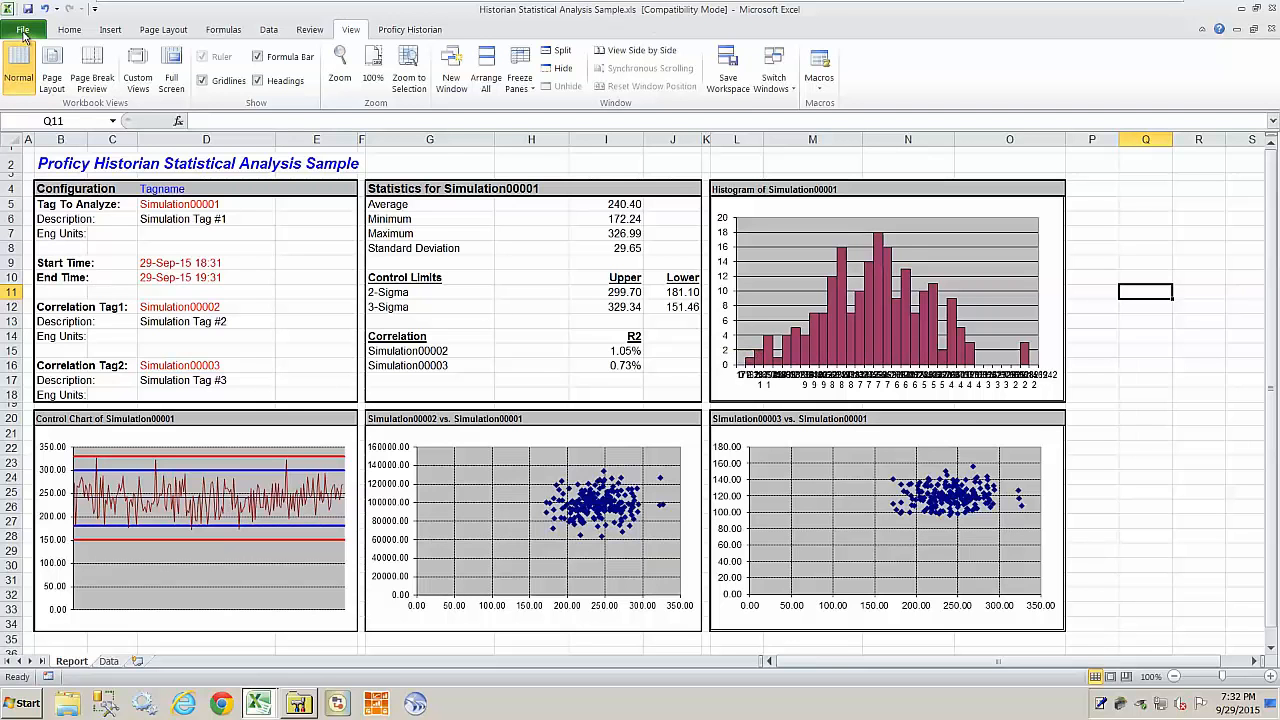
Open the recent workbook Historian Batch Report Sample.xls and show its Report sheet from the top at 100% zoom.
click(33, 31)
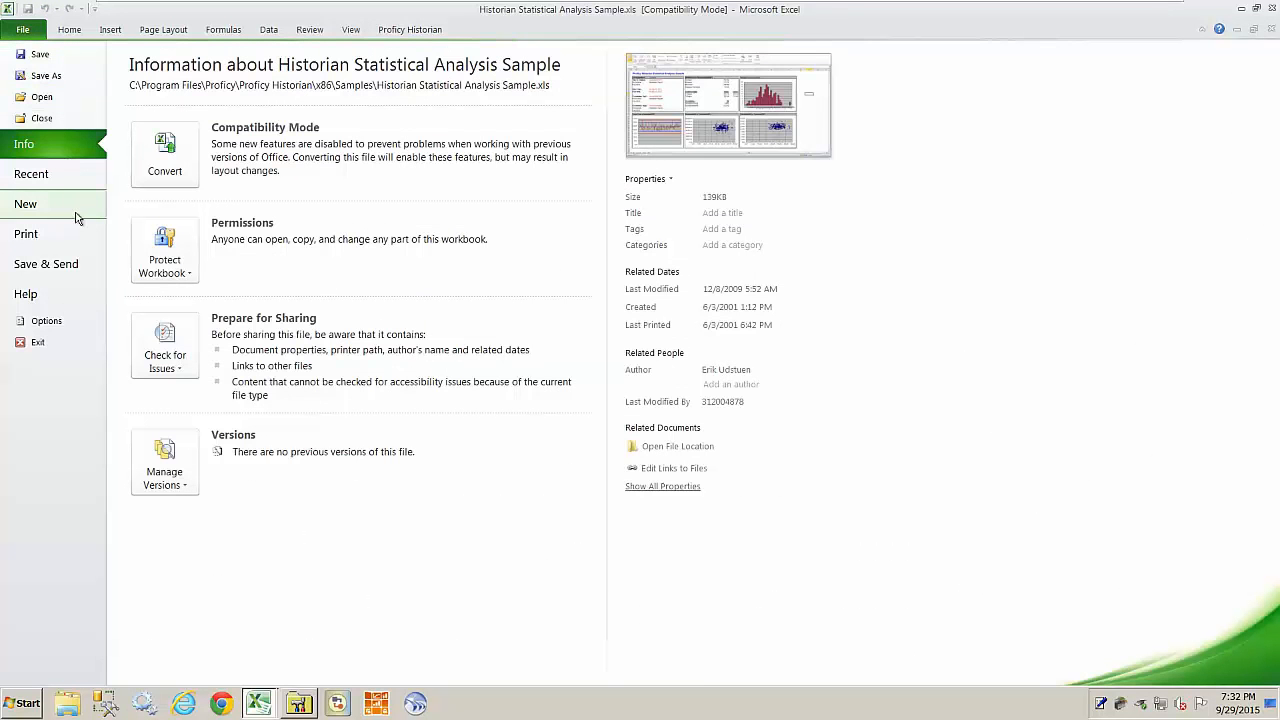
click(57, 183)
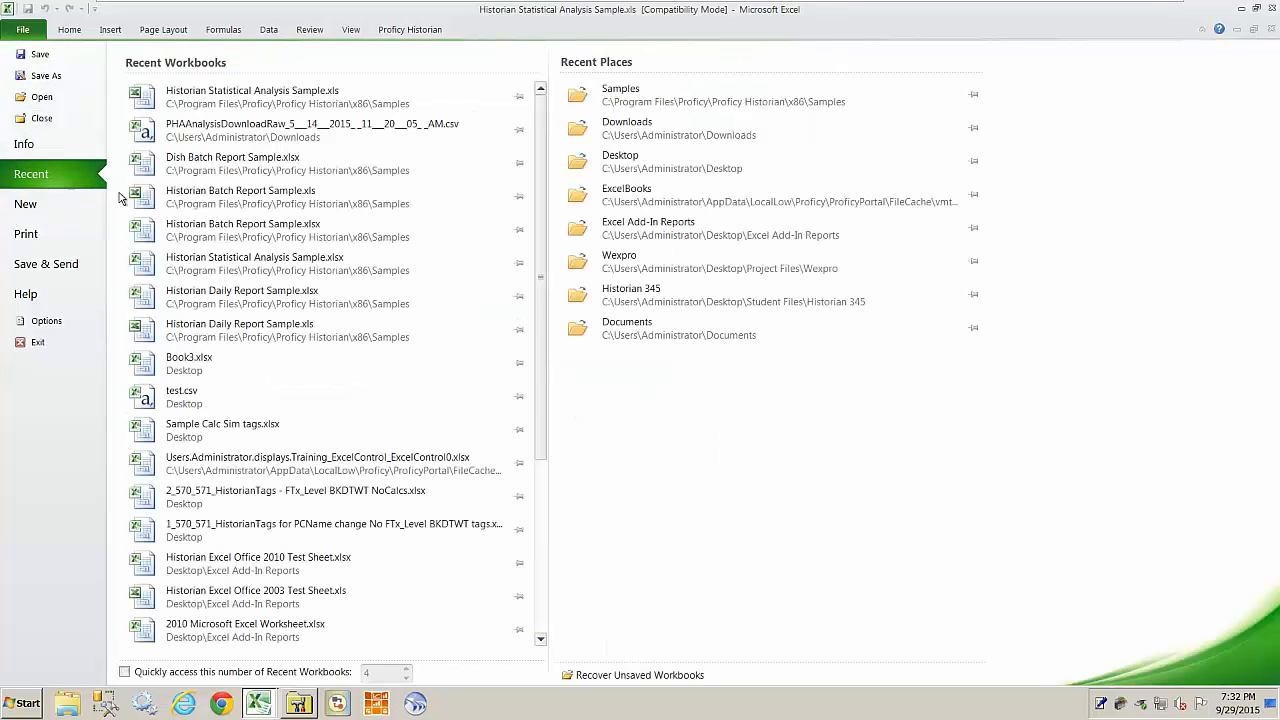
click(258, 196)
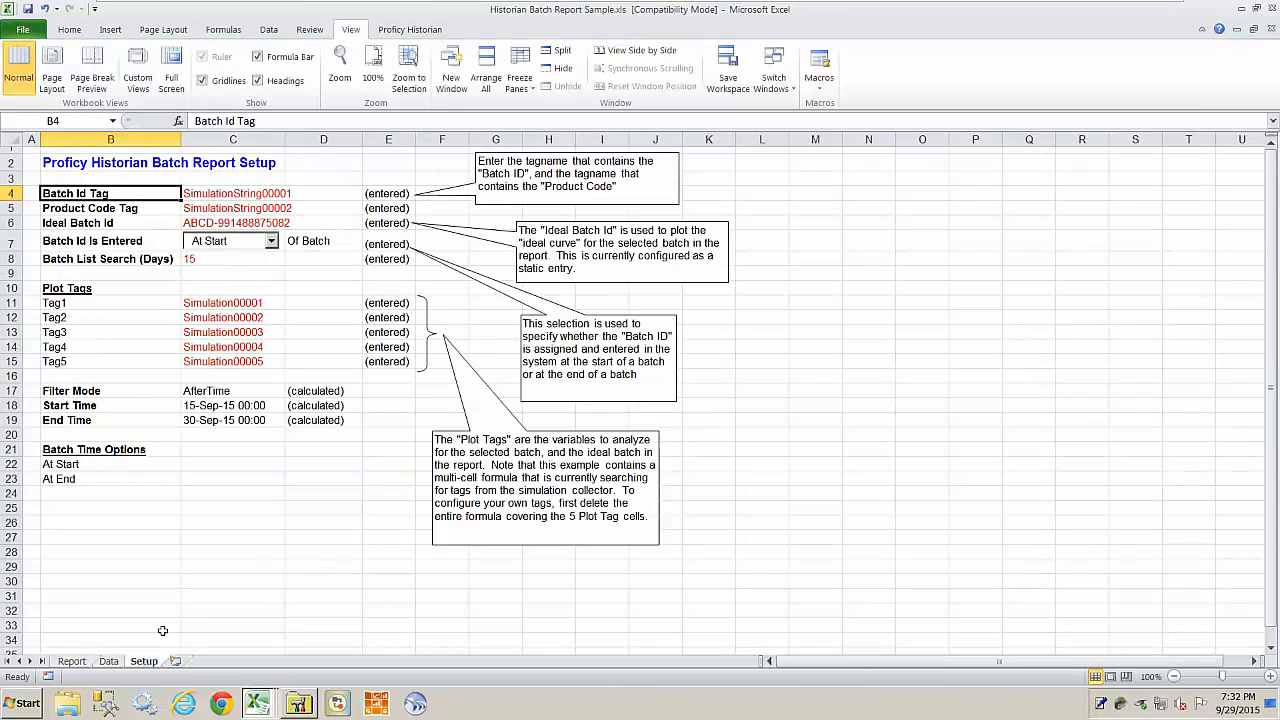
click(72, 661)
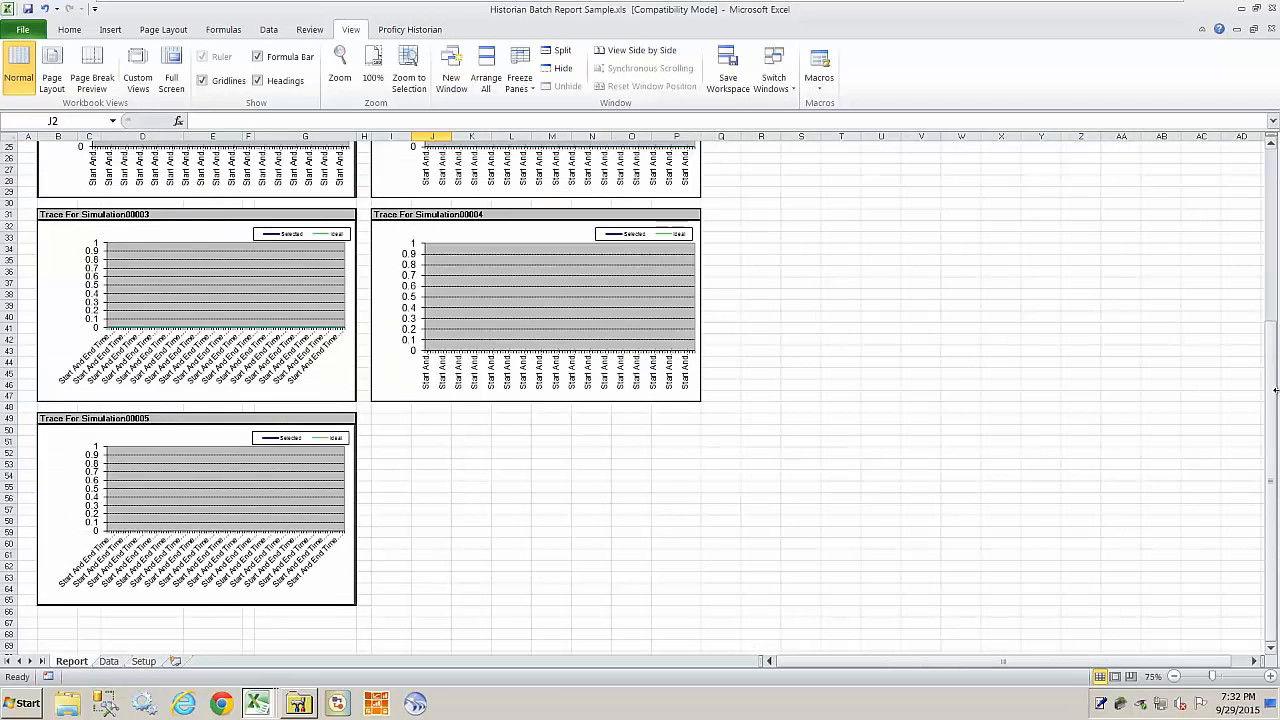
drag(1275, 390, 1275, 300)
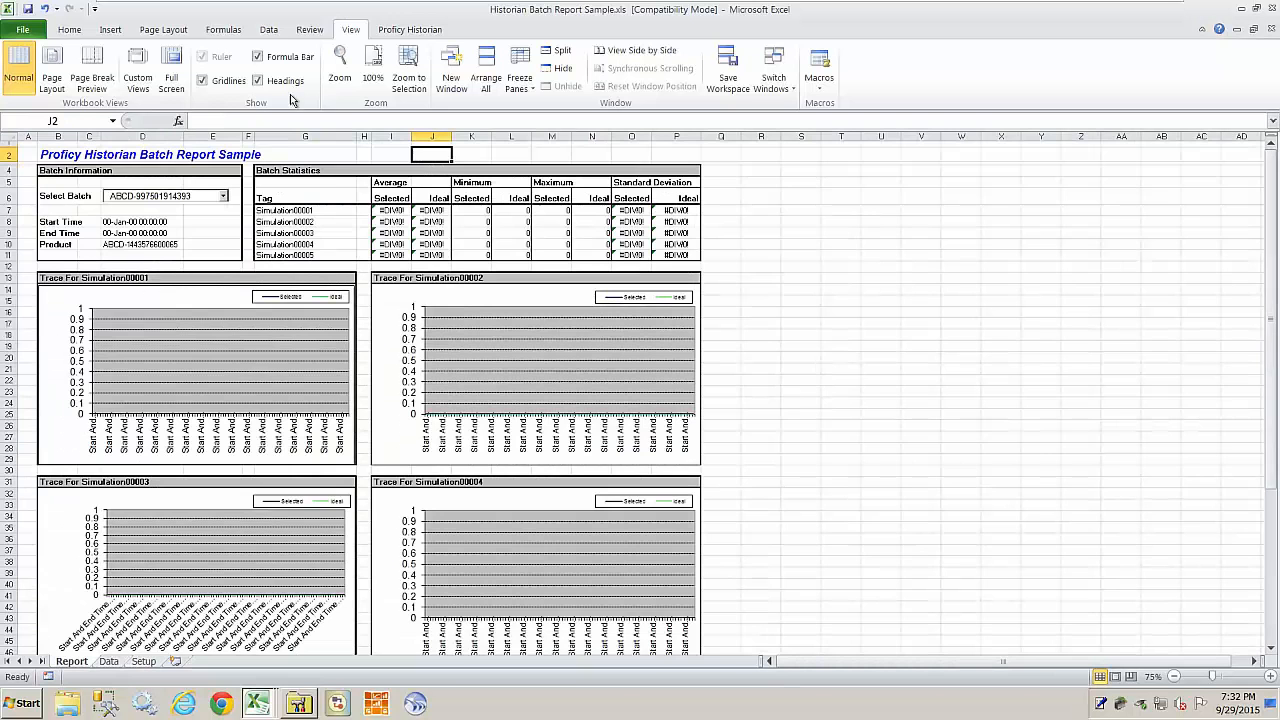
click(1010, 281)
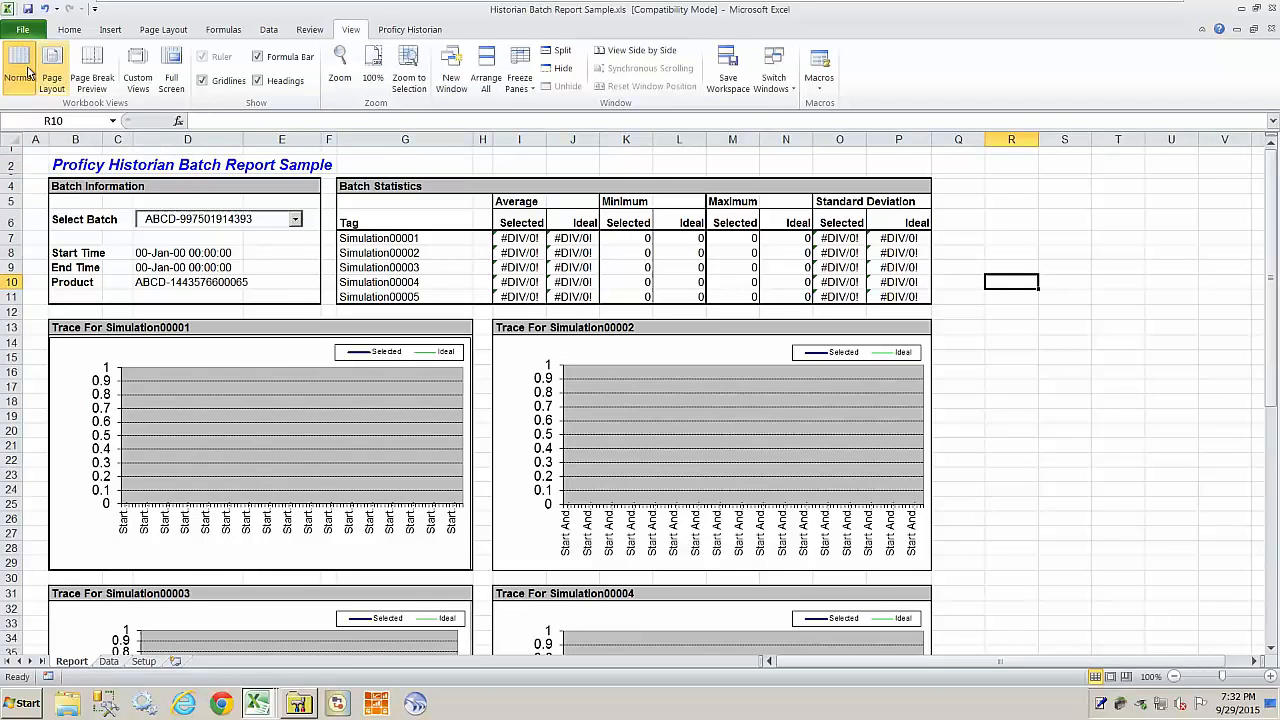
Open the recent workbook Historian Daily Report Sample.xlsx and show its Report sheet at 100% zoom.
click(23, 31)
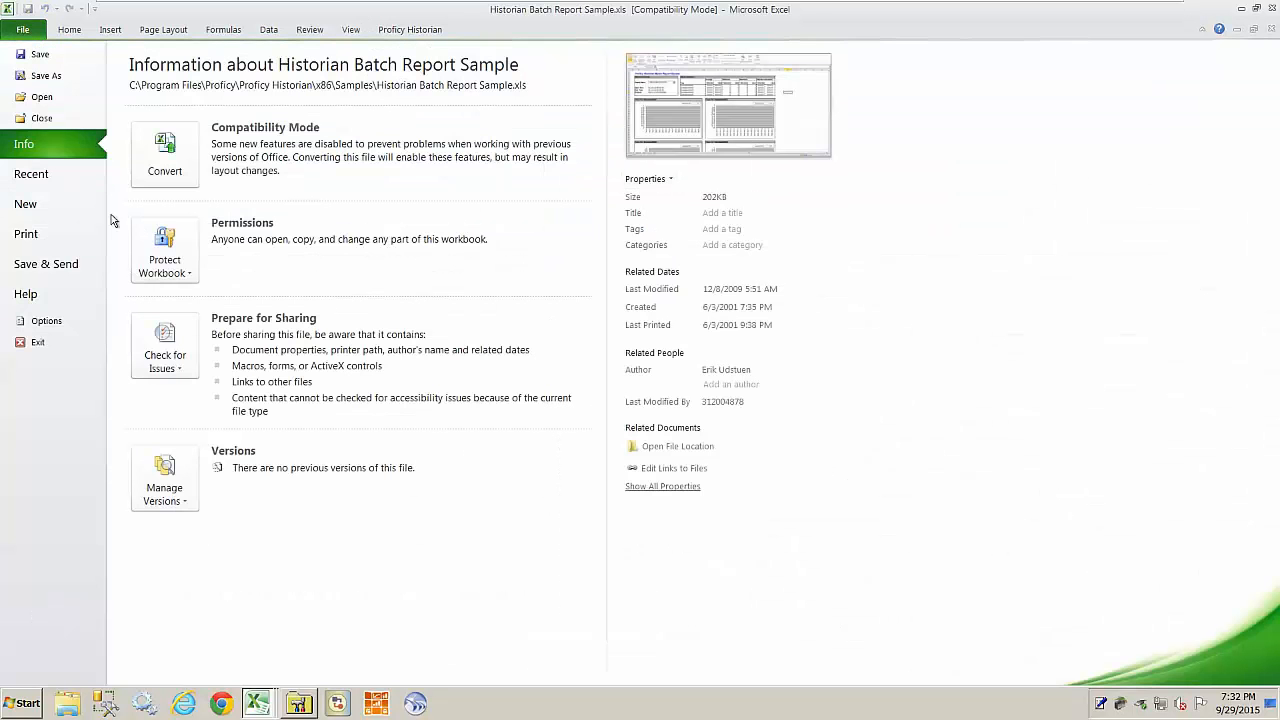
click(30, 175)
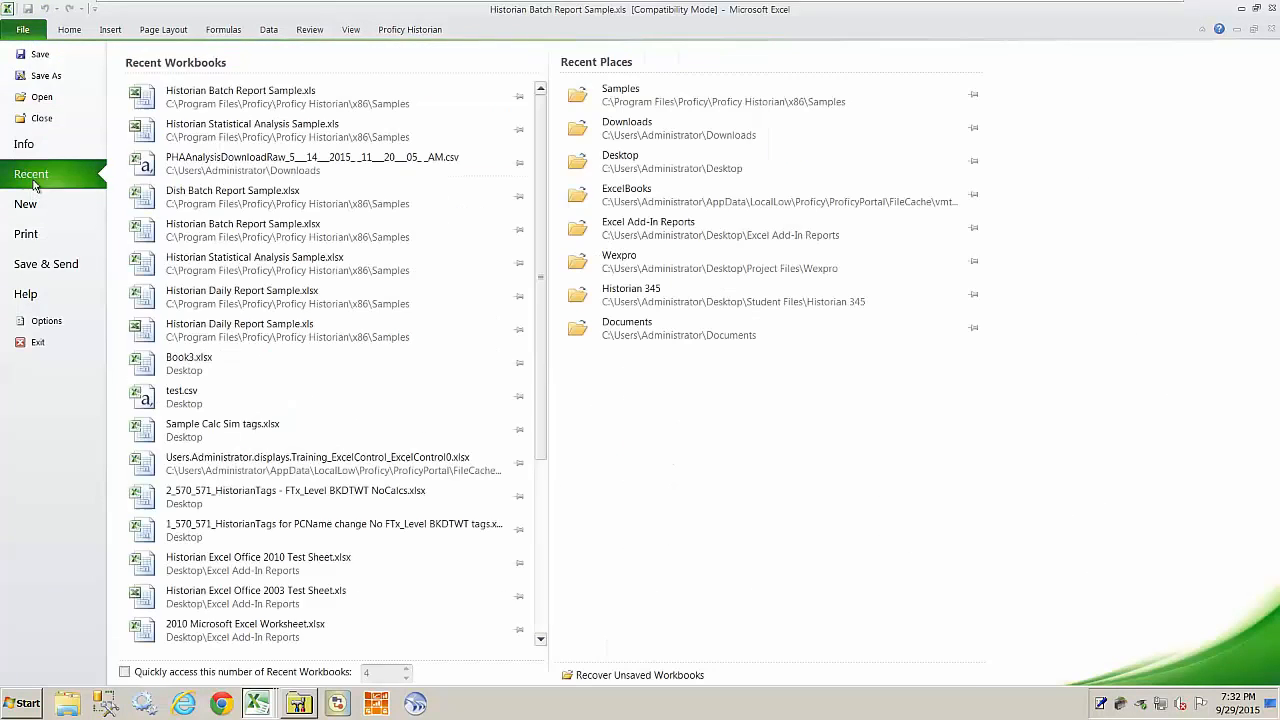
click(256, 297)
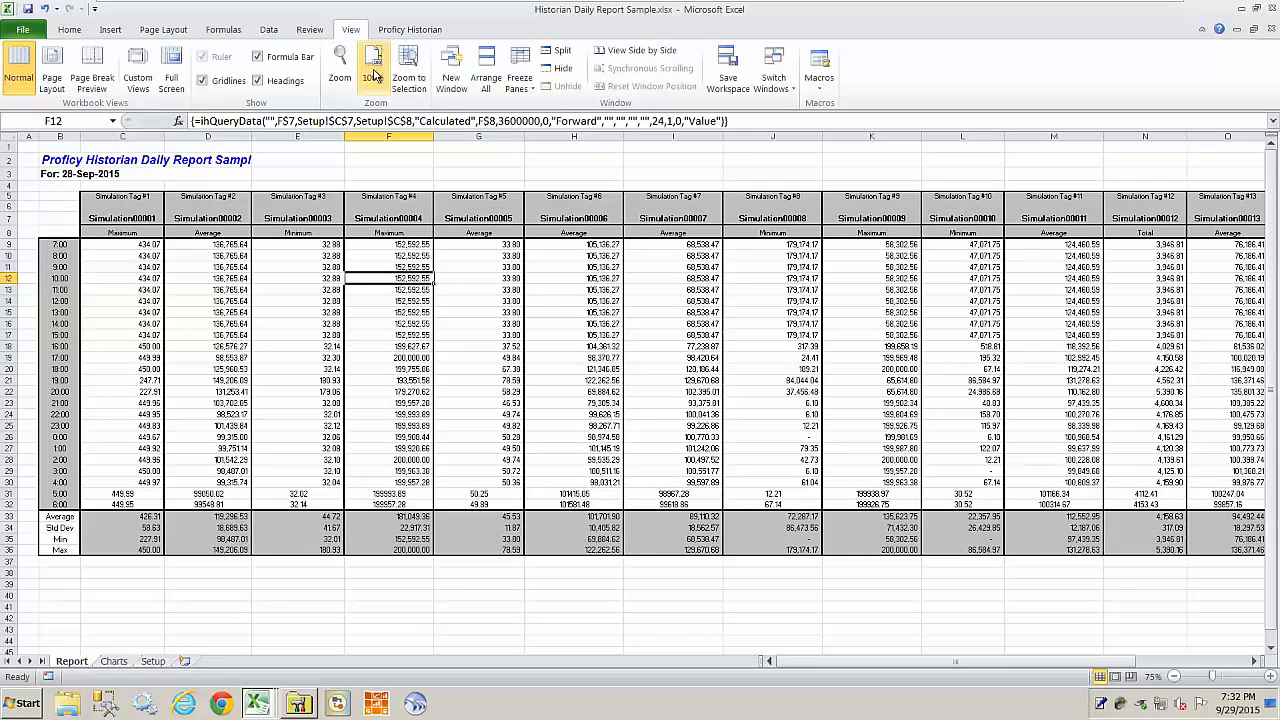
click(372, 77)
click(390, 181)
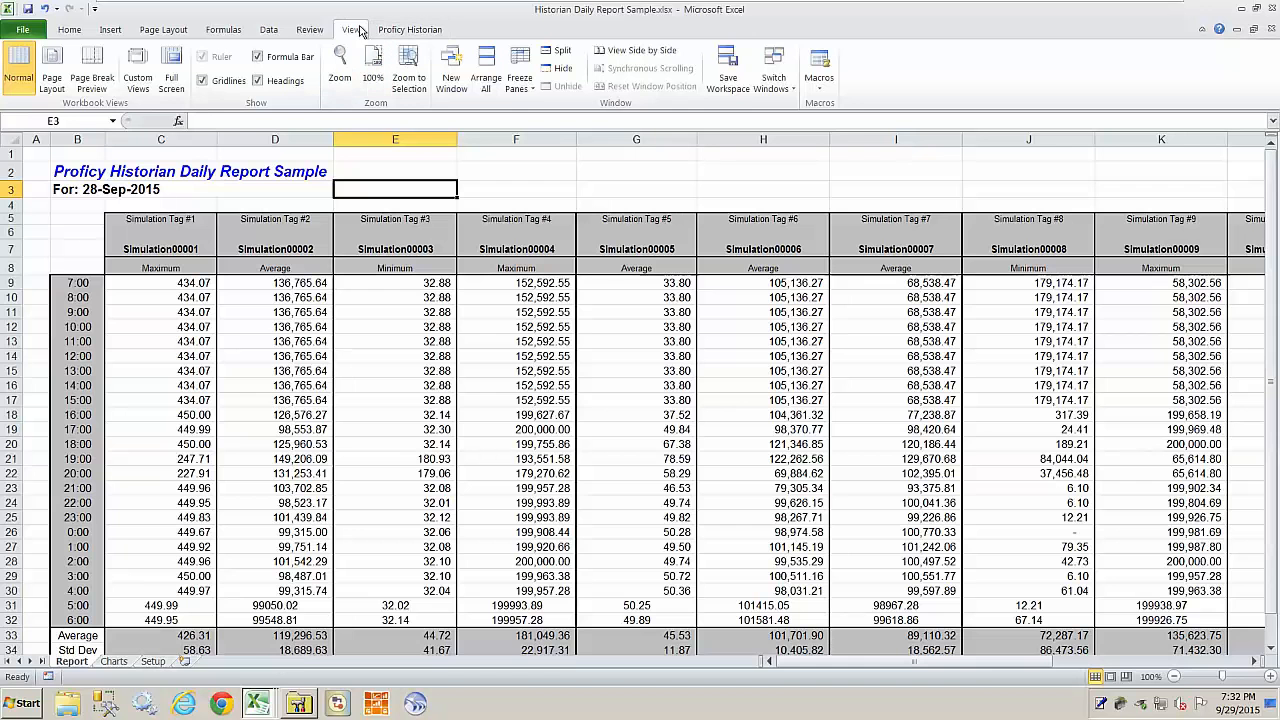
Restore the workbook windows to a smaller size, then bring Book1 to the front and maximize it.
click(1254, 30)
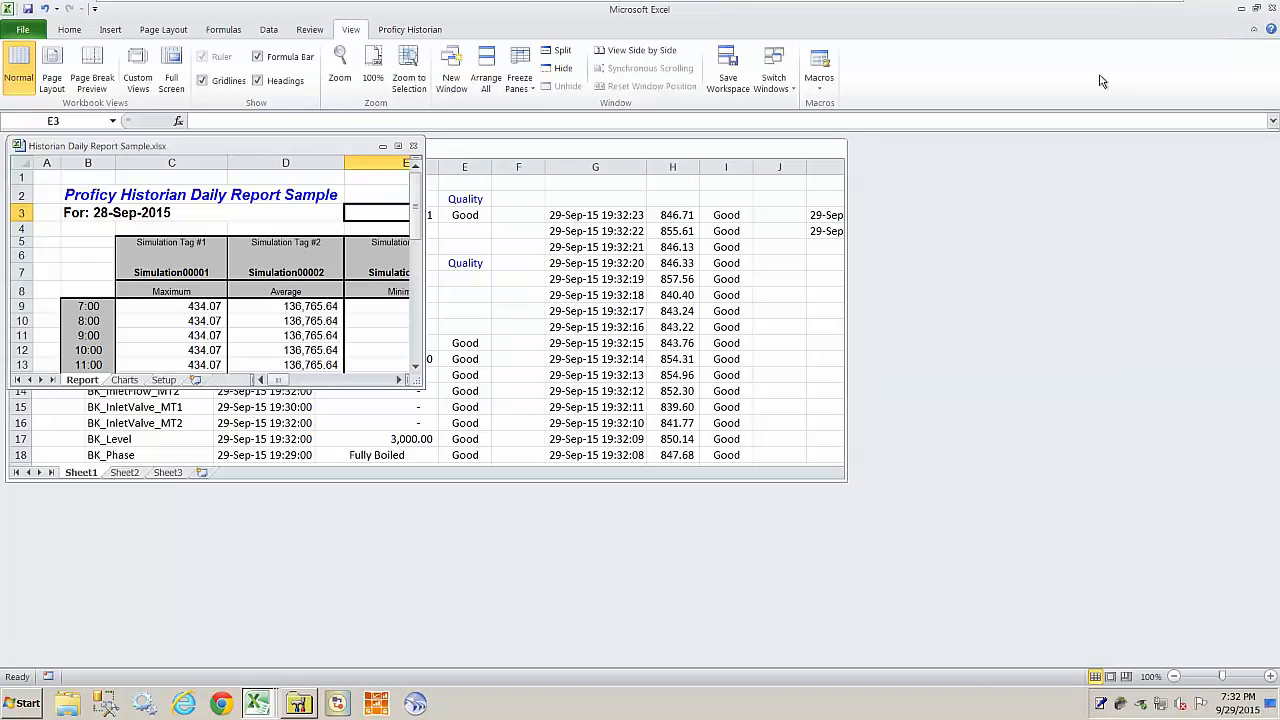
click(520, 150)
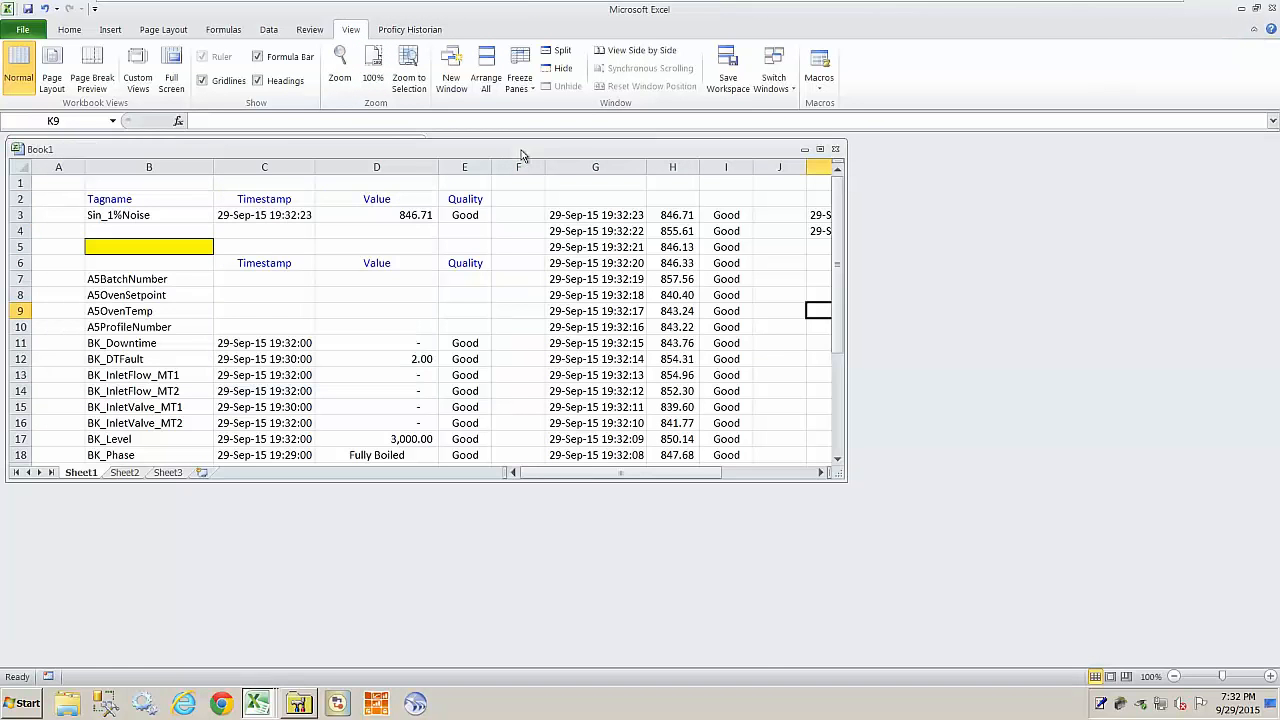
click(819, 146)
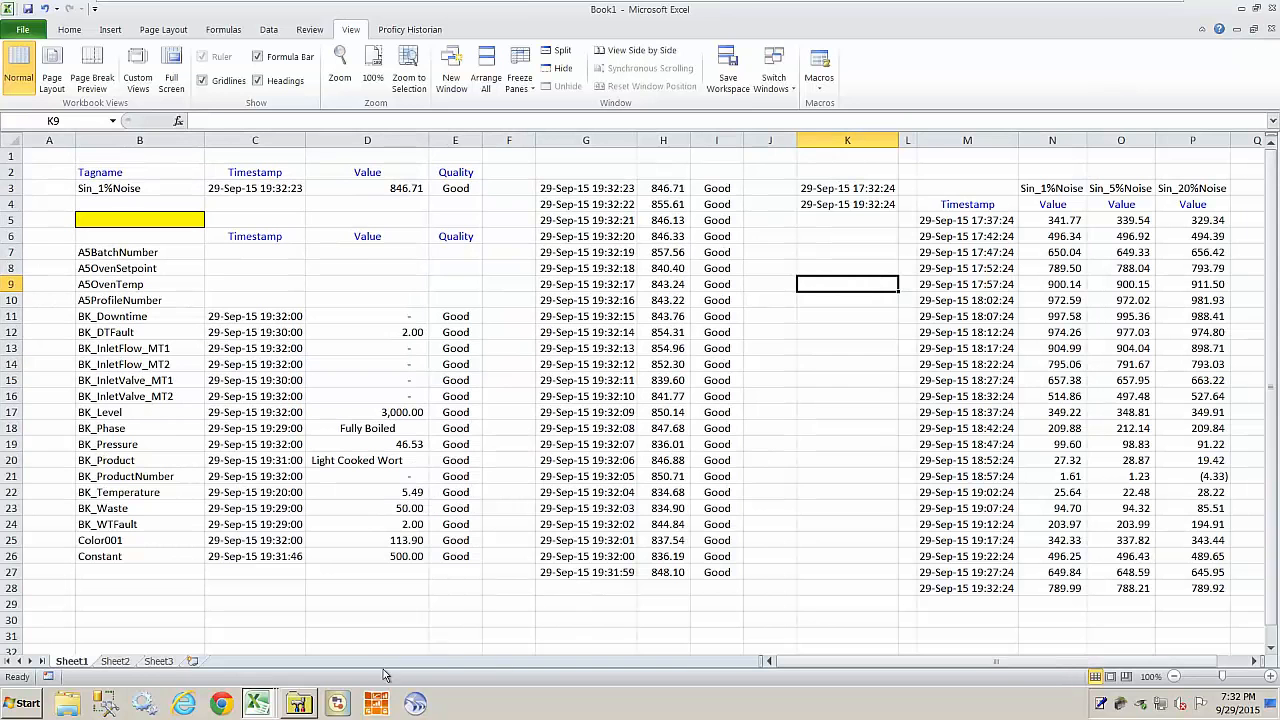
click(263, 706)
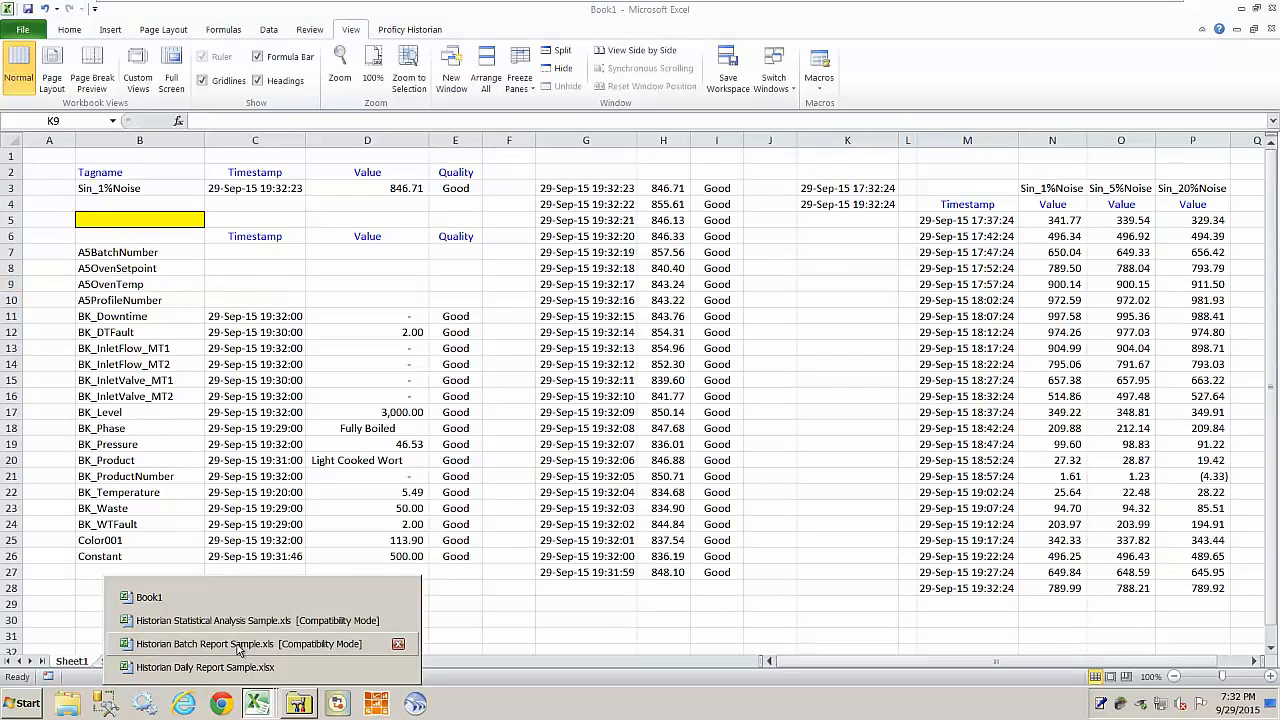
click(240, 650)
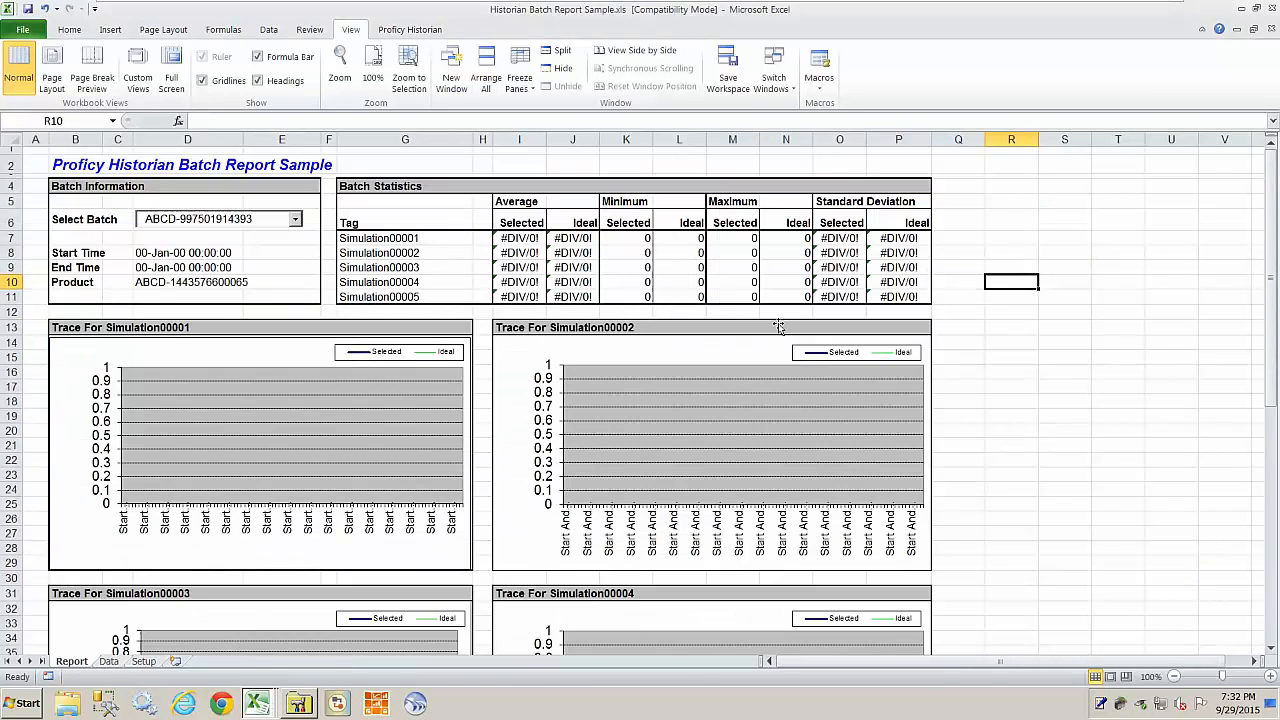
click(1102, 212)
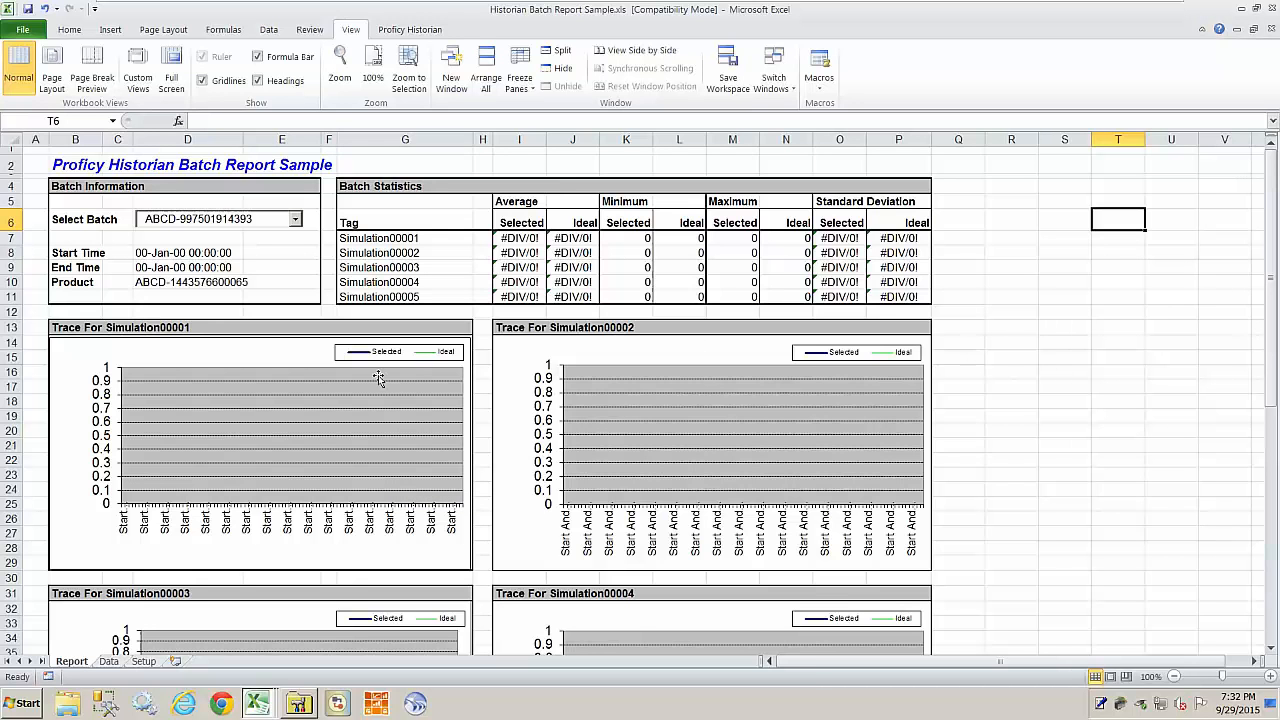
click(296, 219)
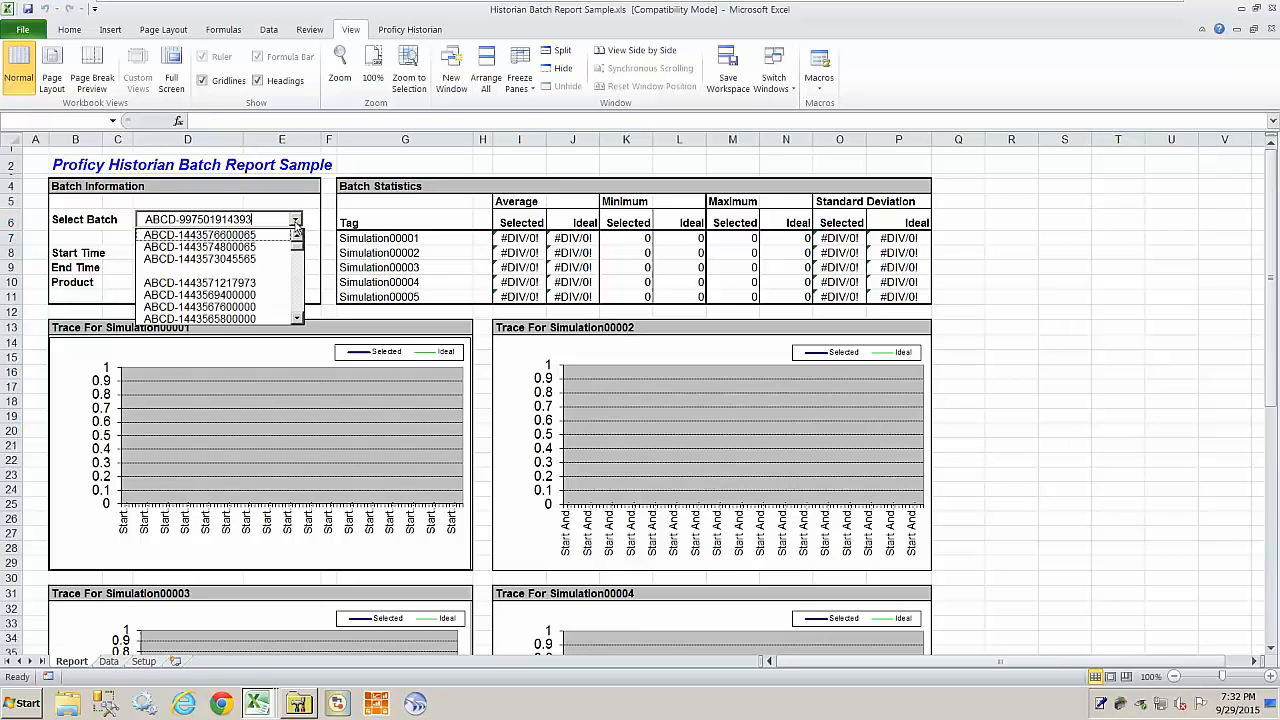
click(269, 242)
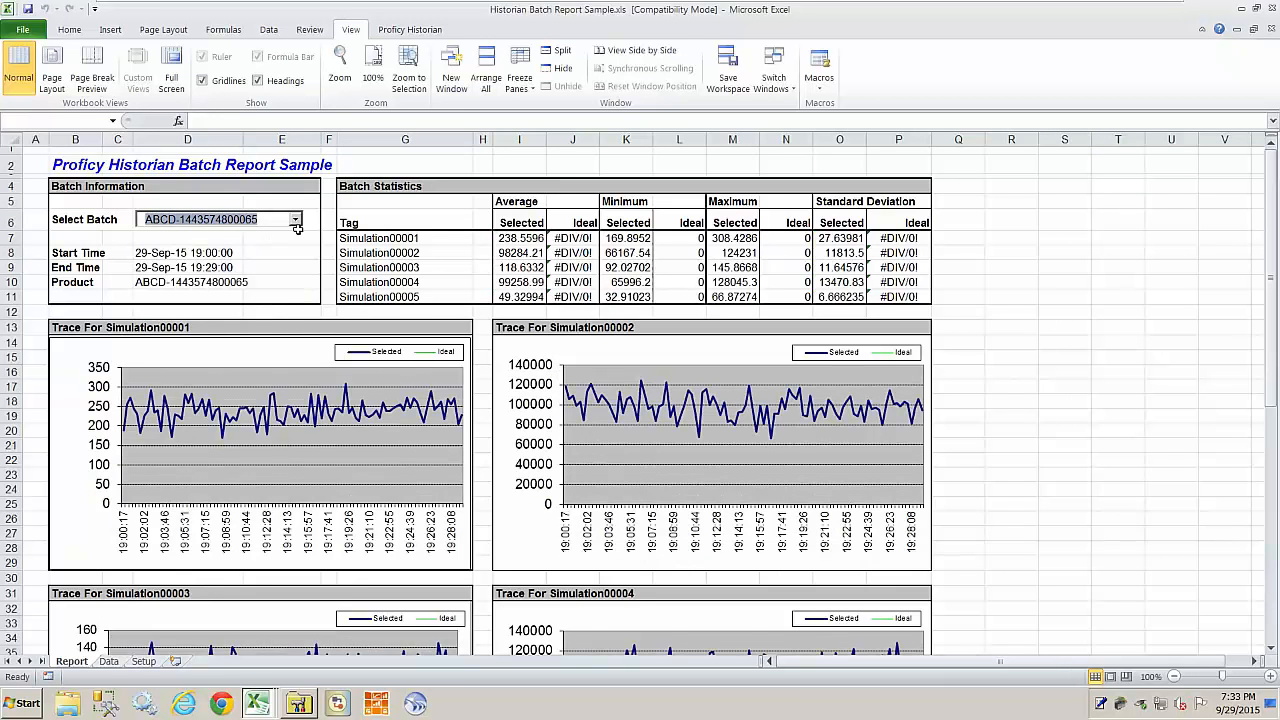
click(297, 222)
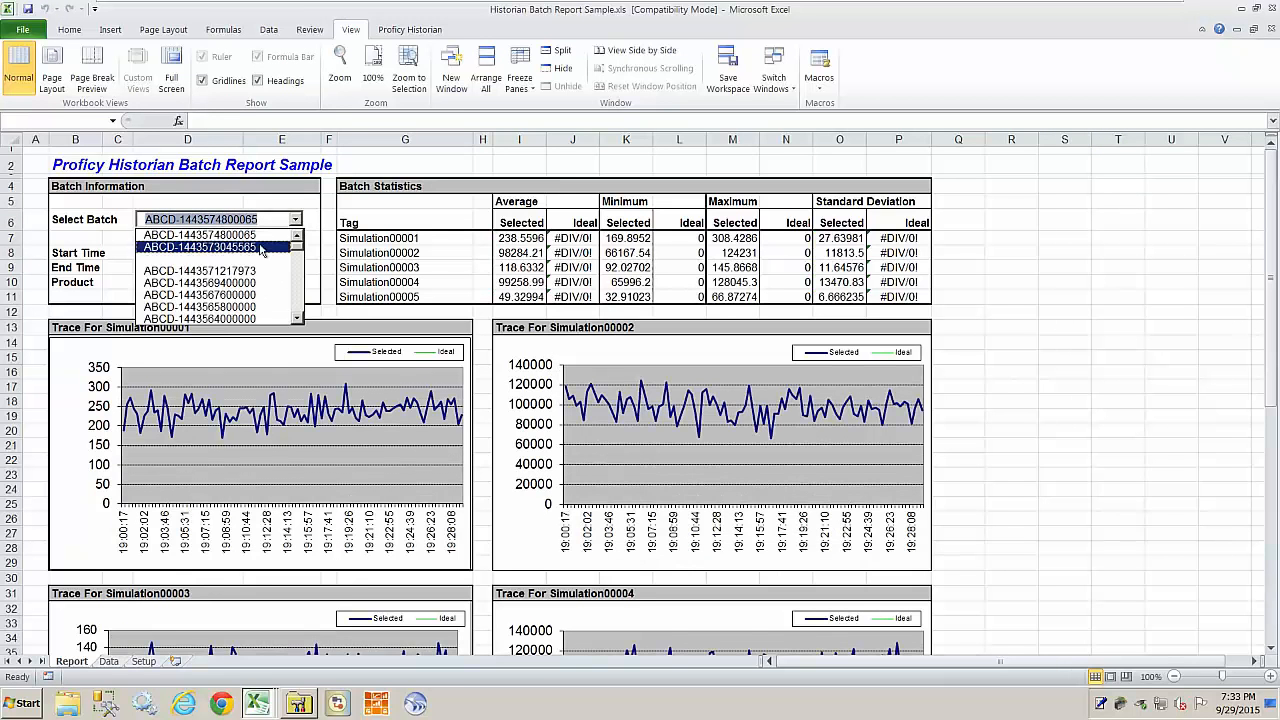
click(218, 278)
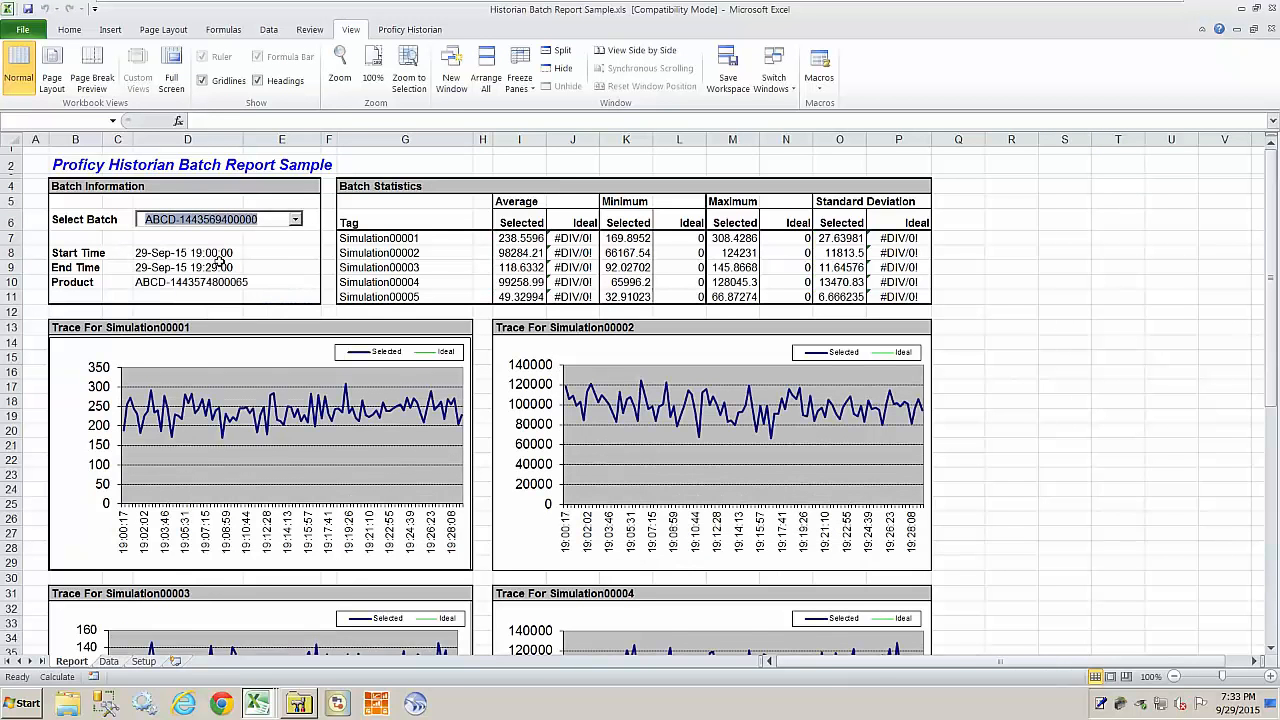
click(297, 222)
click(249, 268)
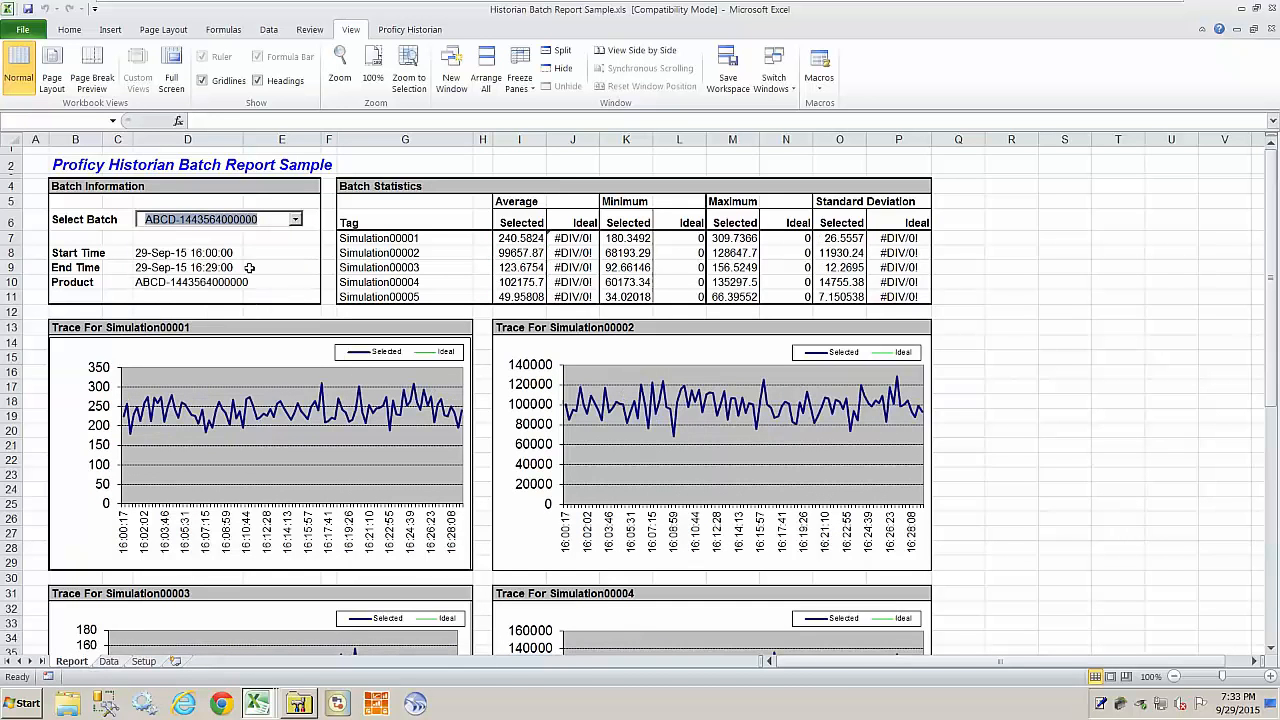
click(296, 220)
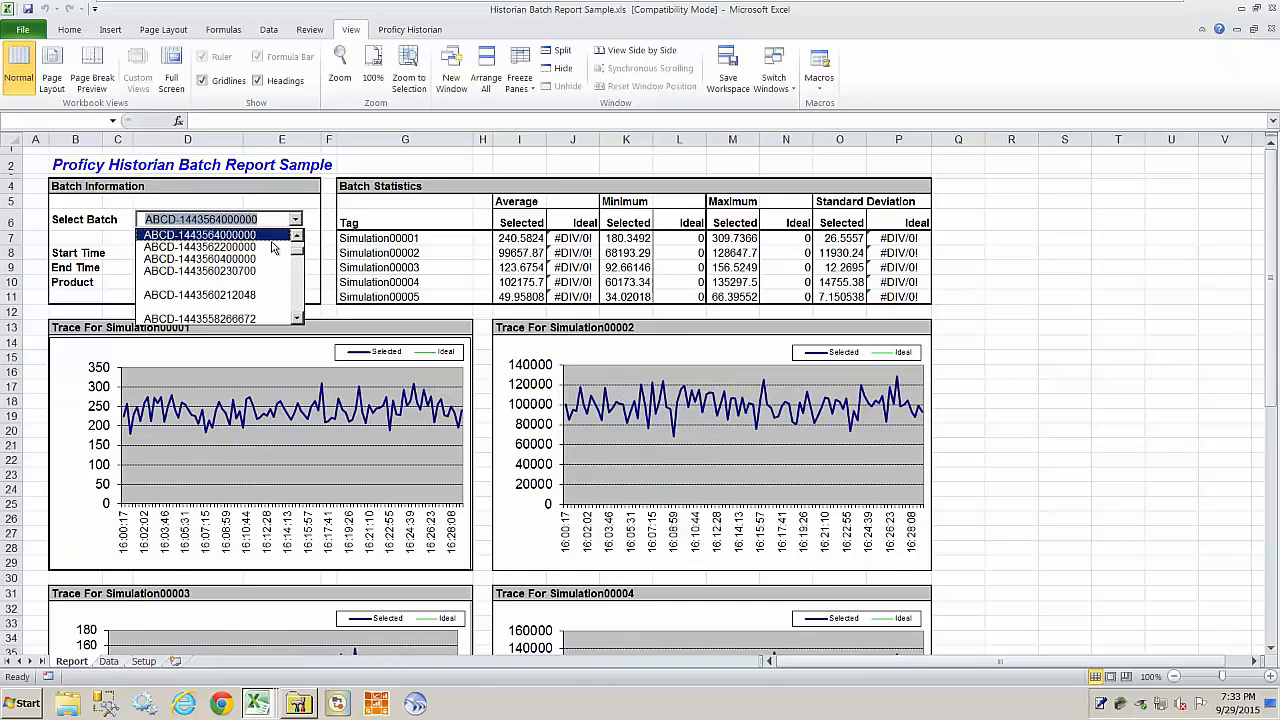
click(233, 272)
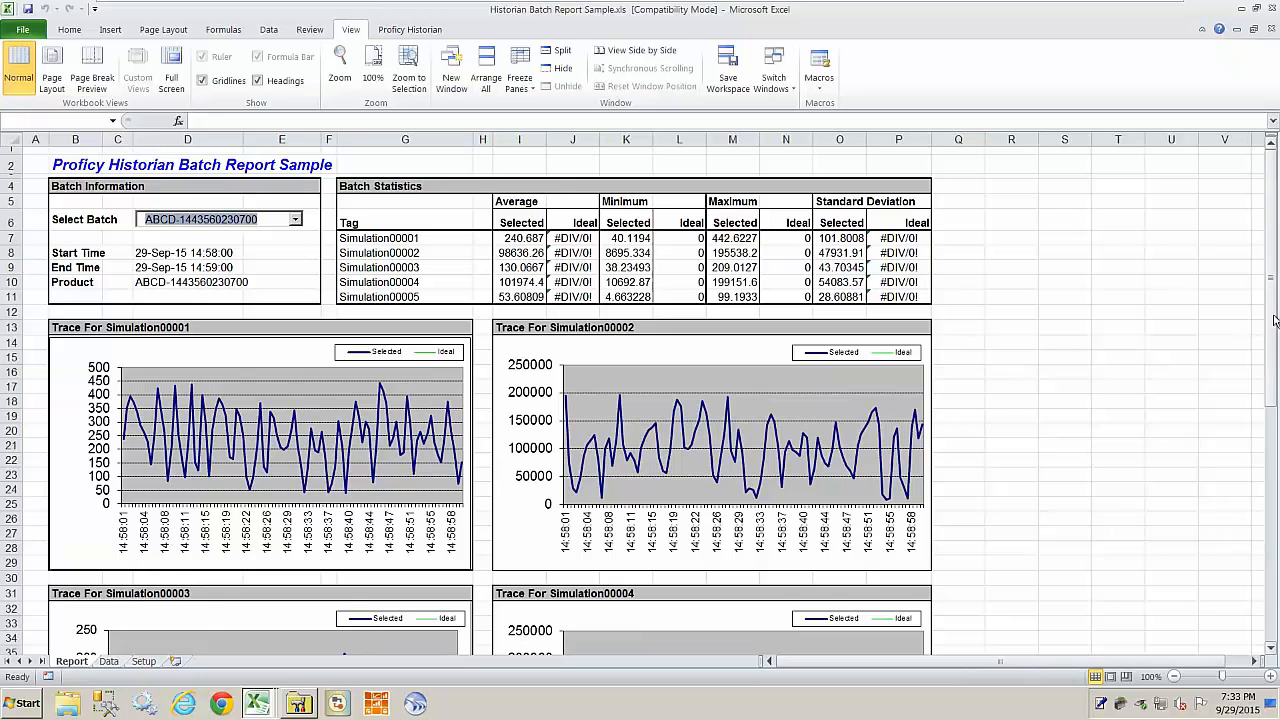
mouse_move(1270, 290)
mouse_down()
mouse_move(1270, 445)
mouse_move(1270, 289)
mouse_up()
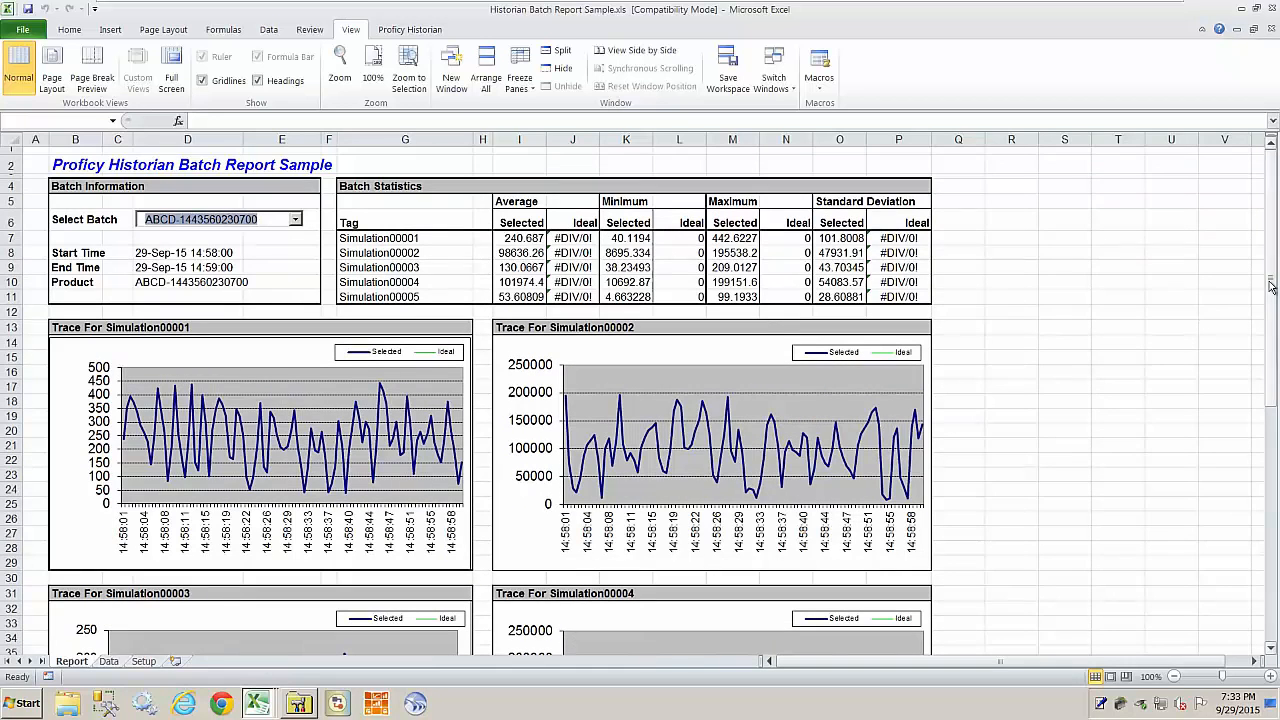